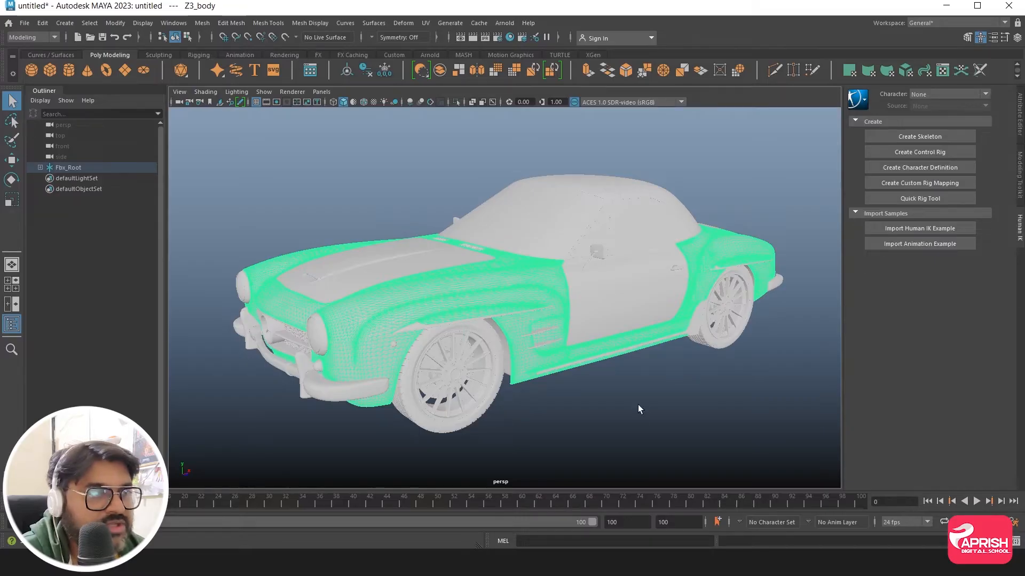
# Step: Create a polygon plane under the car and scale it up uniformly into a large ground surface extending well beyond the car
pyautogui.click(678, 402)
pyautogui.keyDown('alt'); pyautogui.moveTo(678, 403); pyautogui.dragTo(623, 373); pyautogui.keyUp('alt')
pyautogui.keyDown('alt'); pyautogui.moveTo(623, 373); pyautogui.dragTo(527, 353, button='right'); pyautogui.keyUp('alt')
pyautogui.keyDown('alt'); pyautogui.moveTo(527, 354); pyautogui.dragTo(511, 356); pyautogui.keyUp('alt')
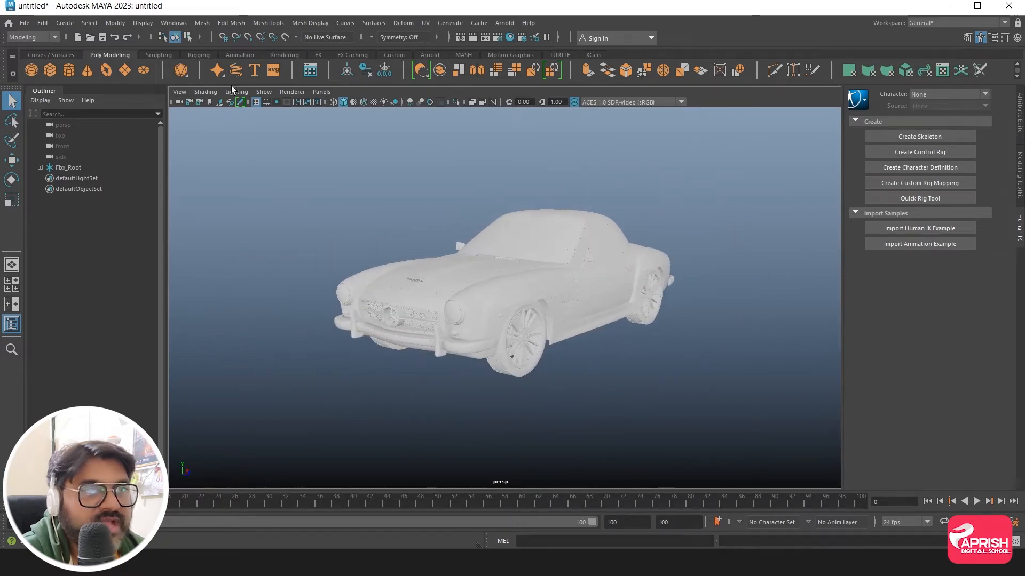
pyautogui.click(123, 72)
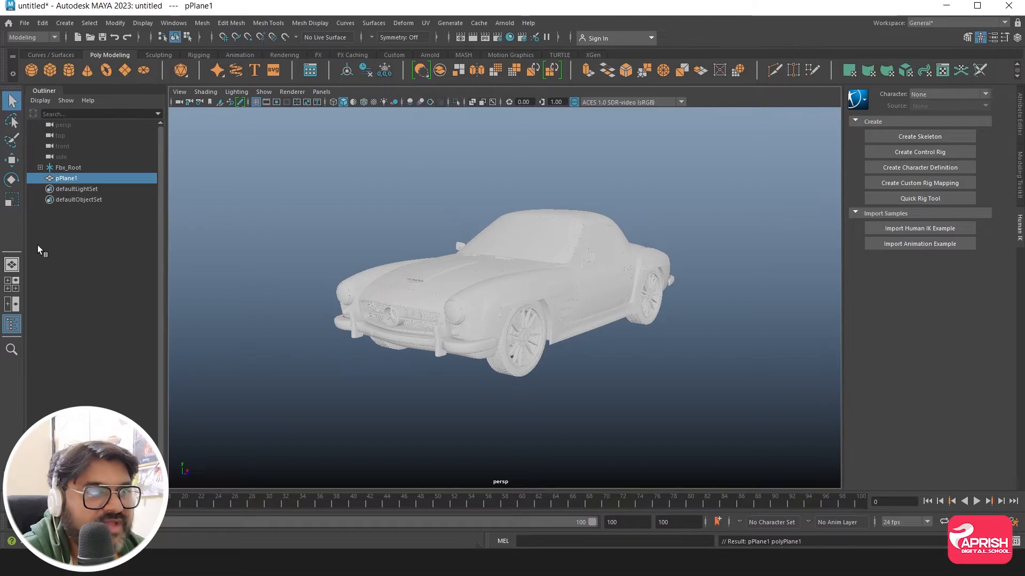
pyautogui.click(11, 200)
pyautogui.moveTo(527, 335); pyautogui.dragTo(822, 352)
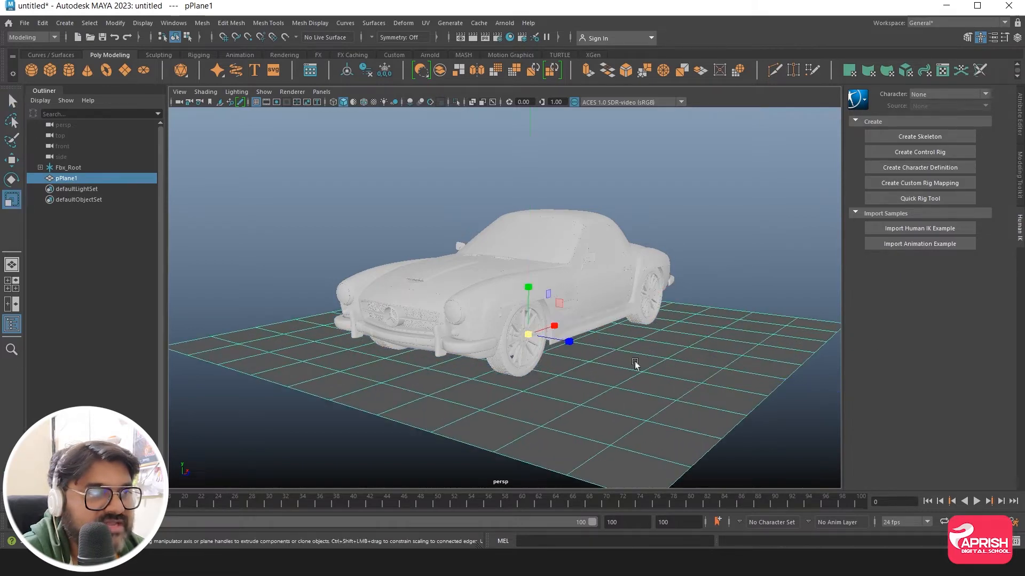
pyautogui.moveTo(532, 338); pyautogui.dragTo(674, 348)
pyautogui.keyDown('alt'); pyautogui.moveTo(609, 382); pyautogui.dragTo(539, 385, button='middle'); pyautogui.keyUp('alt')
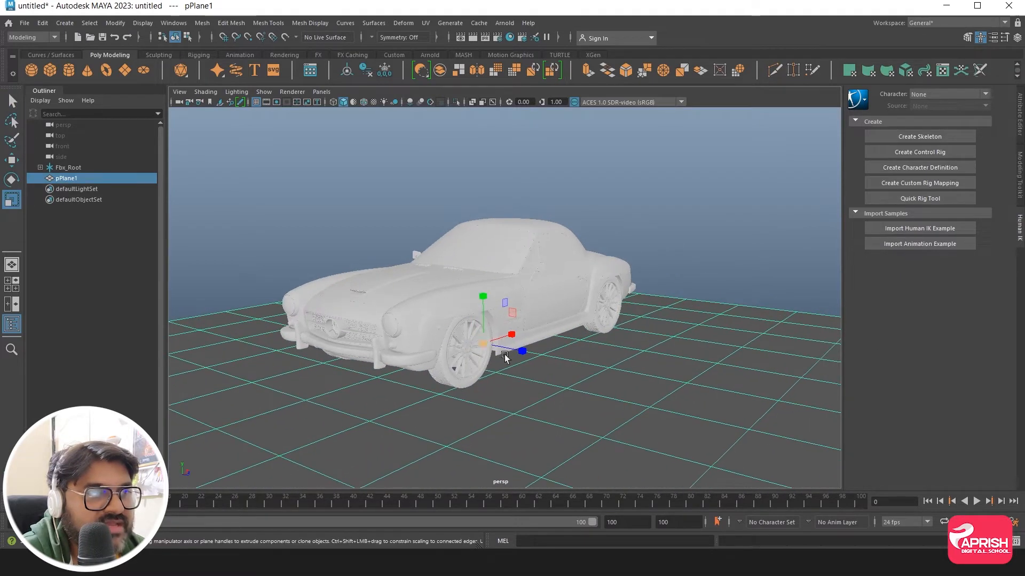
# Step: Select the whole car without the ground plane and assign an existing plain grey material to it
pyautogui.moveTo(258, 188); pyautogui.dragTo(723, 356)
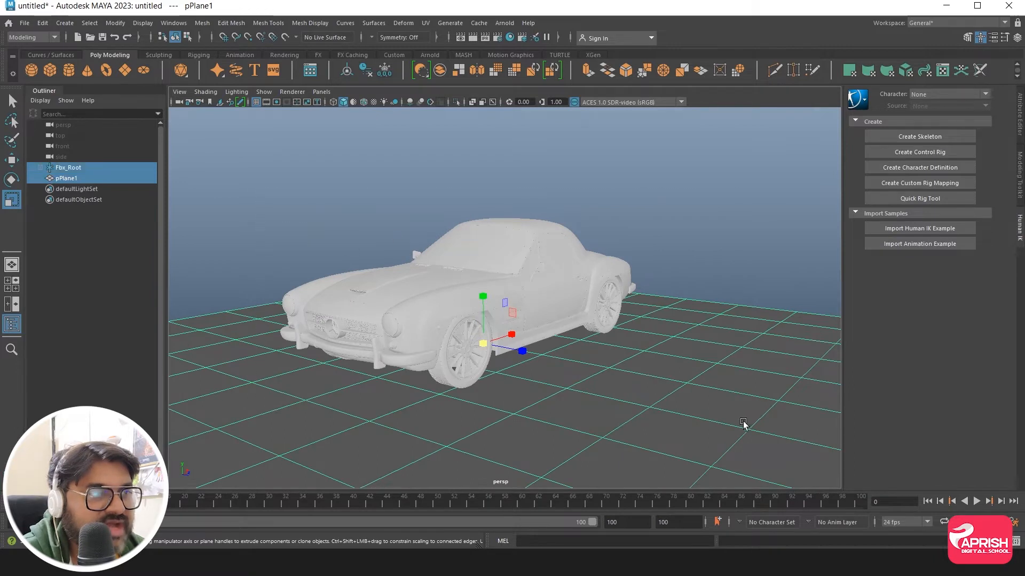
pyautogui.keyDown('ctrl'); pyautogui.click(662, 393); pyautogui.keyUp('ctrl')
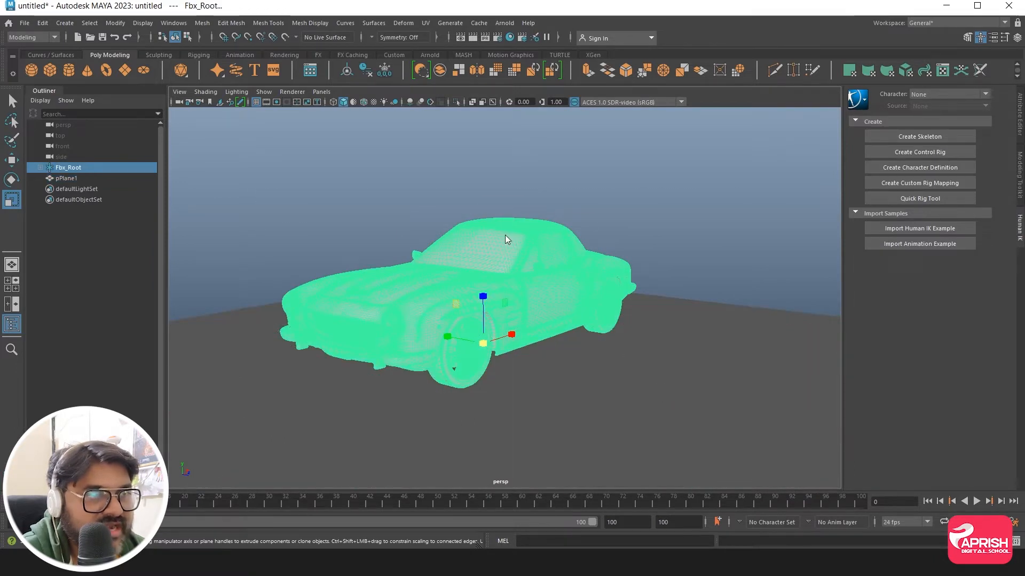
pyautogui.moveTo(504, 235); pyautogui.dragTo(579, 506, button='right')
pyautogui.click(613, 309)
pyautogui.click(638, 357)
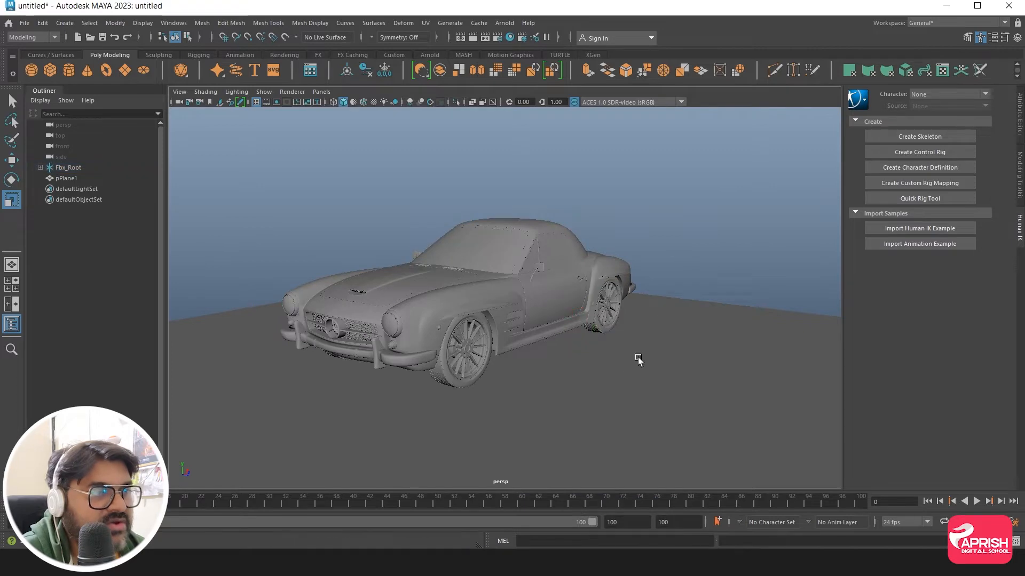
# Step: Open the Hypershade material editor
pyautogui.scroll(-5, 635, 363)
pyautogui.scroll(5, 601, 411)
pyautogui.keyDown('alt'); pyautogui.moveTo(600, 411); pyautogui.dragTo(584, 381, button='middle'); pyautogui.keyUp('alt')
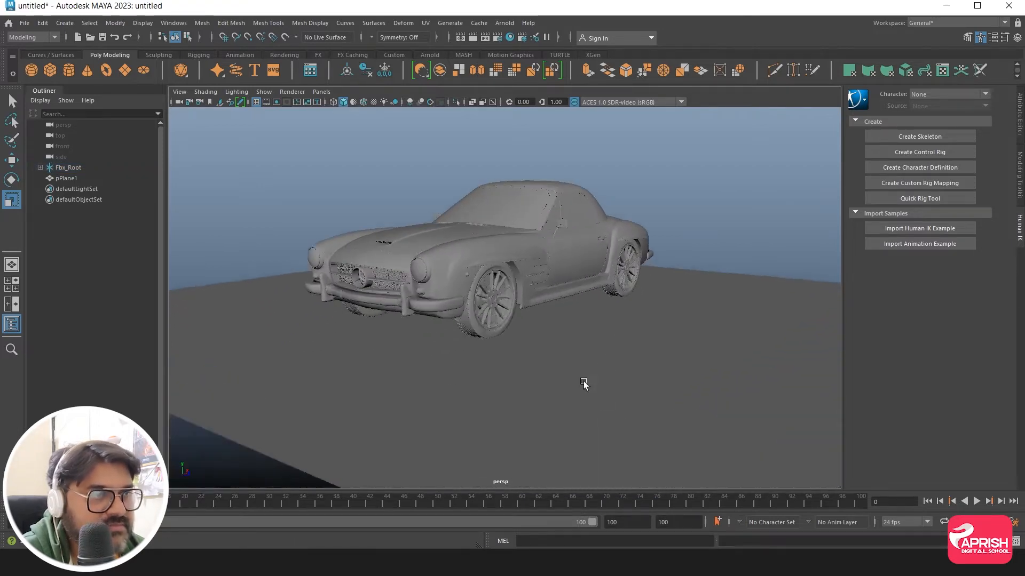
pyautogui.keyDown('alt'); pyautogui.moveTo(584, 381); pyautogui.dragTo(578, 411); pyautogui.keyUp('alt')
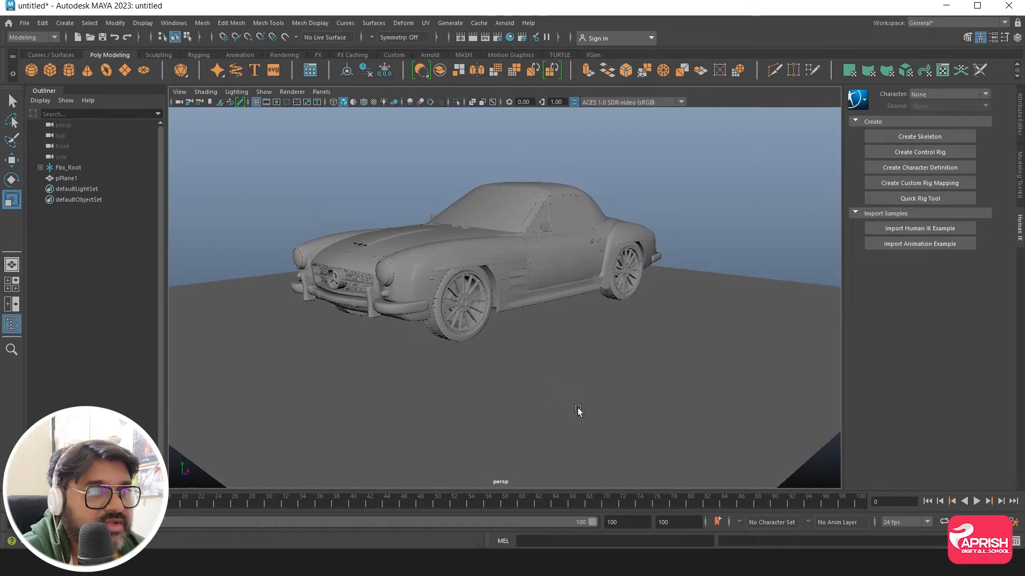
pyautogui.click(174, 23)
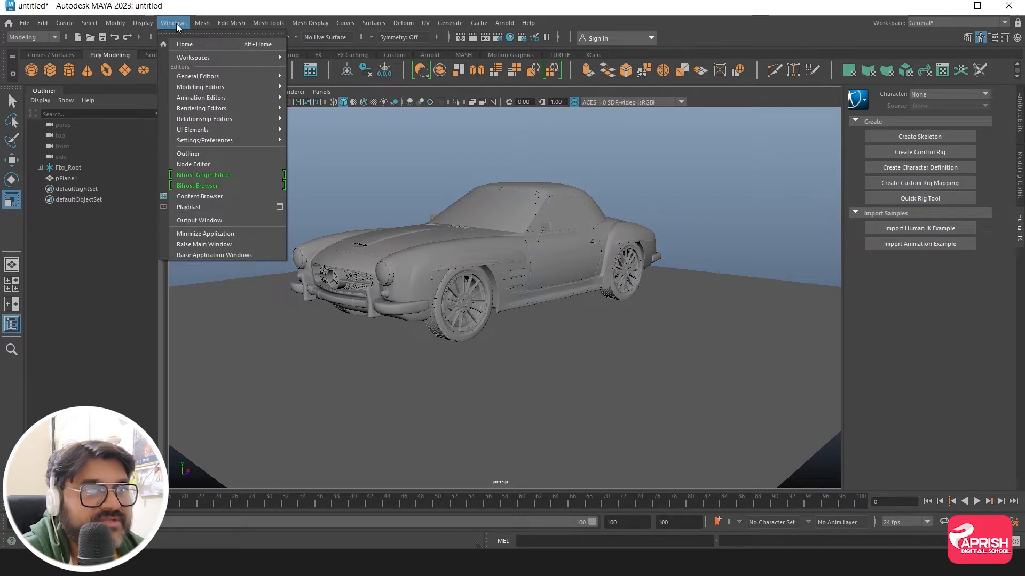
pyautogui.moveTo(193, 78)
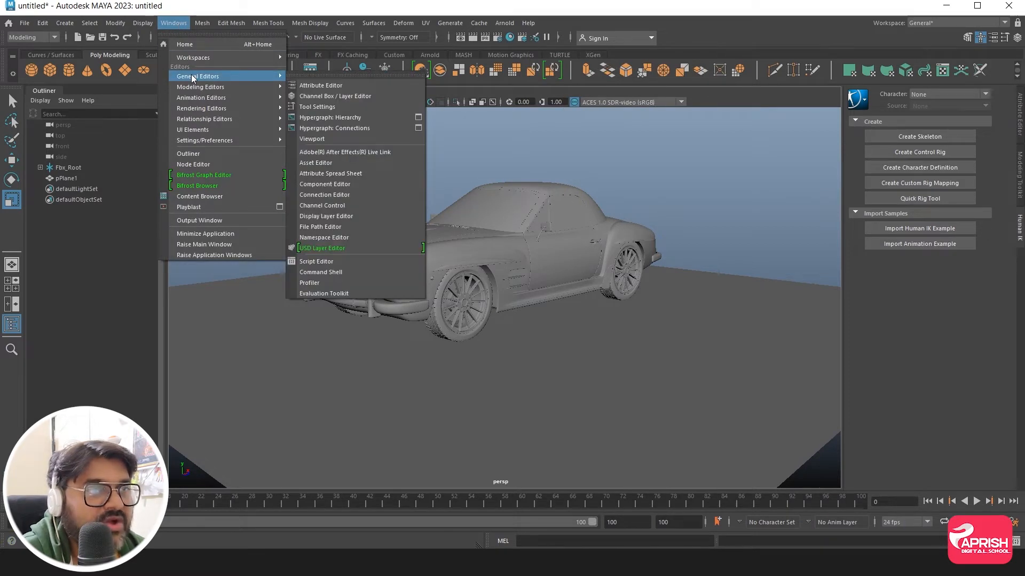
pyautogui.moveTo(199, 105)
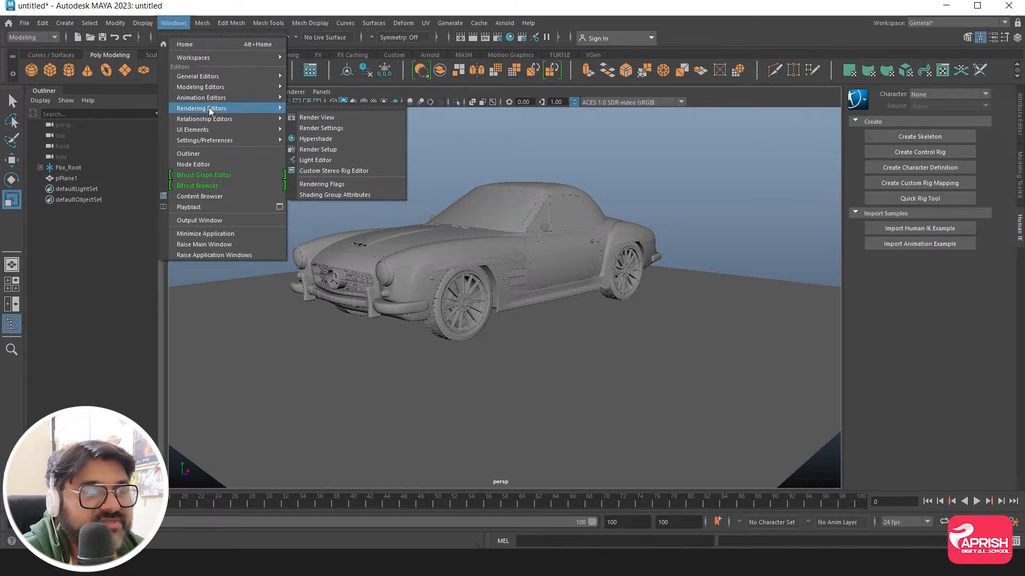
pyautogui.click(320, 140)
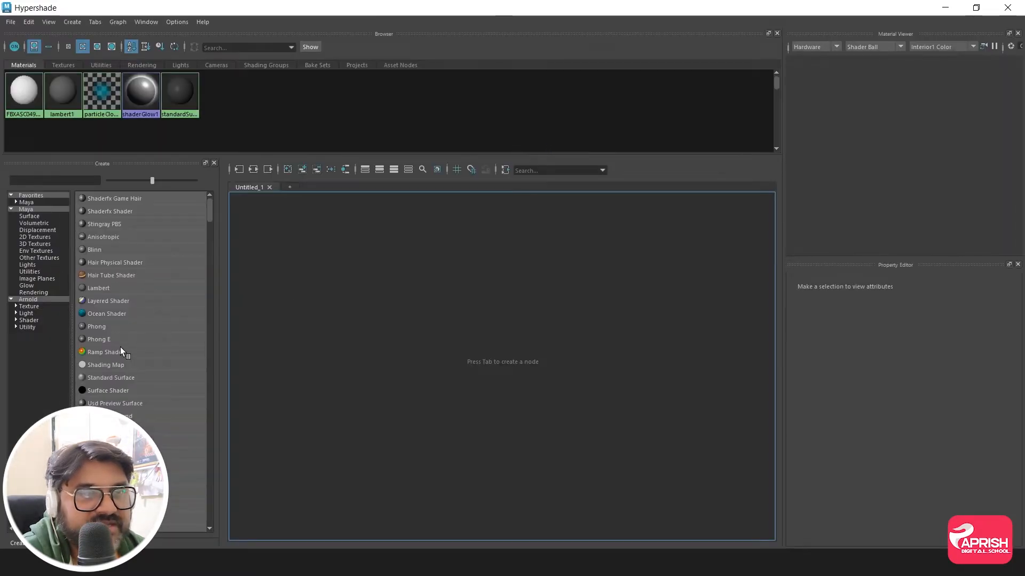
# Step: Search the node creation list for "shadow" and create an aiShadowMatte material
pyautogui.click(33, 182)
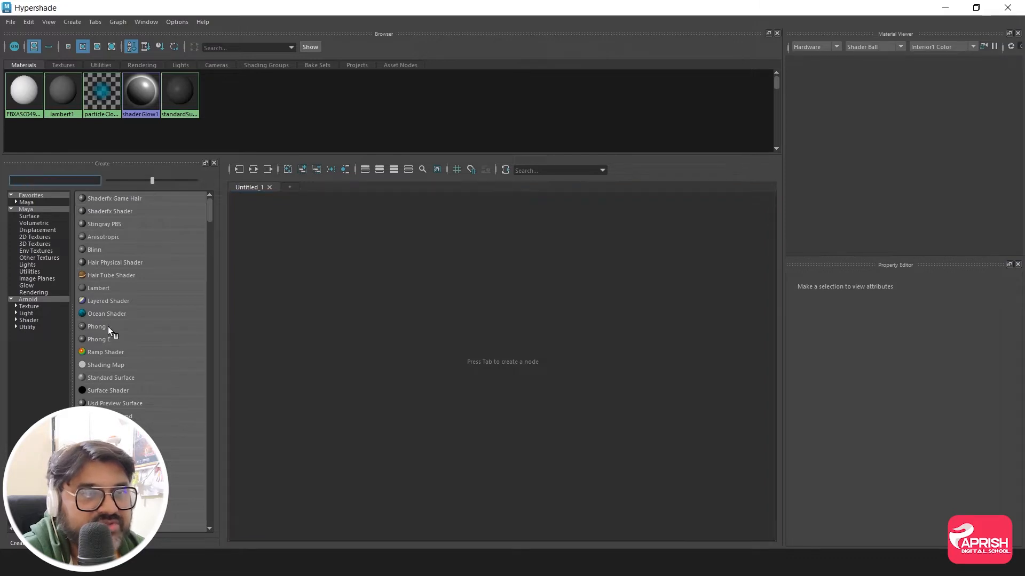
pyautogui.scroll(-5, 121, 346)
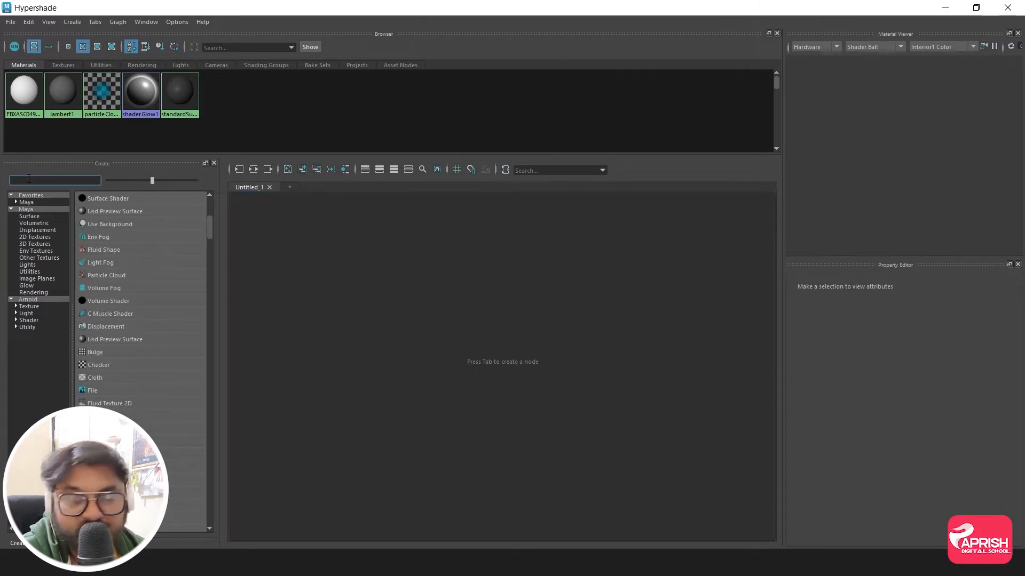
pyautogui.write('shad')
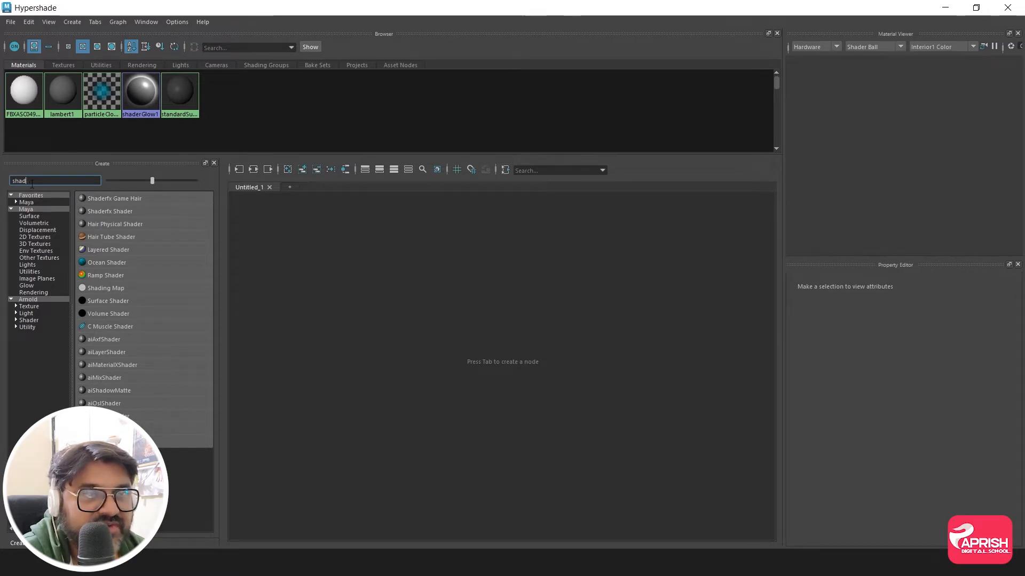
pyautogui.write('o')
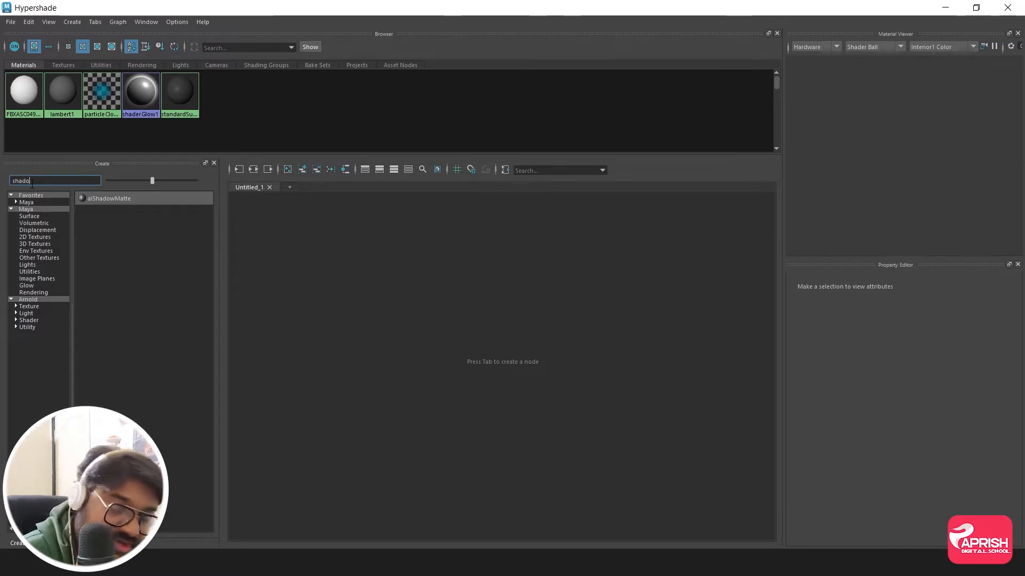
pyautogui.write('w')
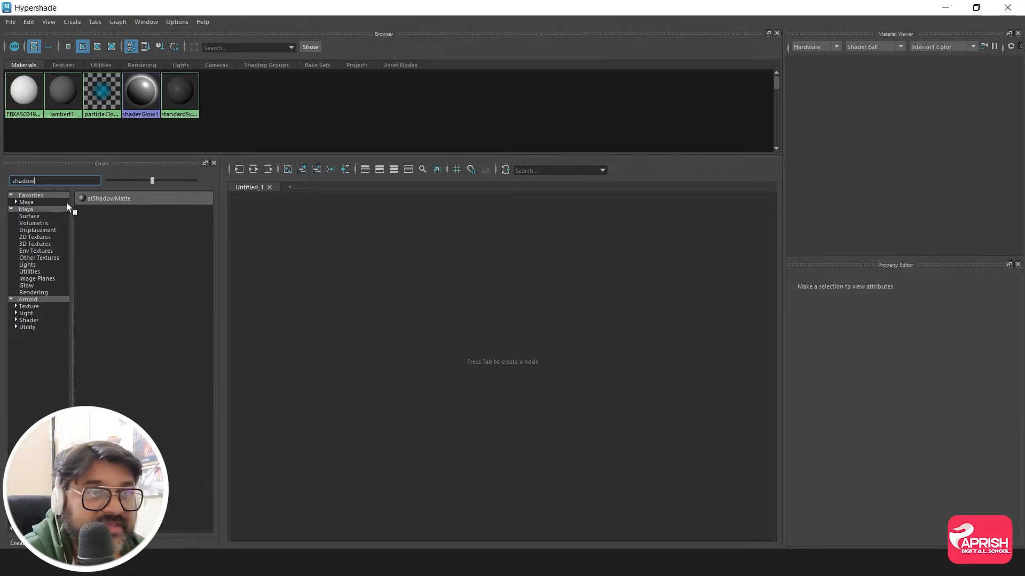
pyautogui.click(100, 197)
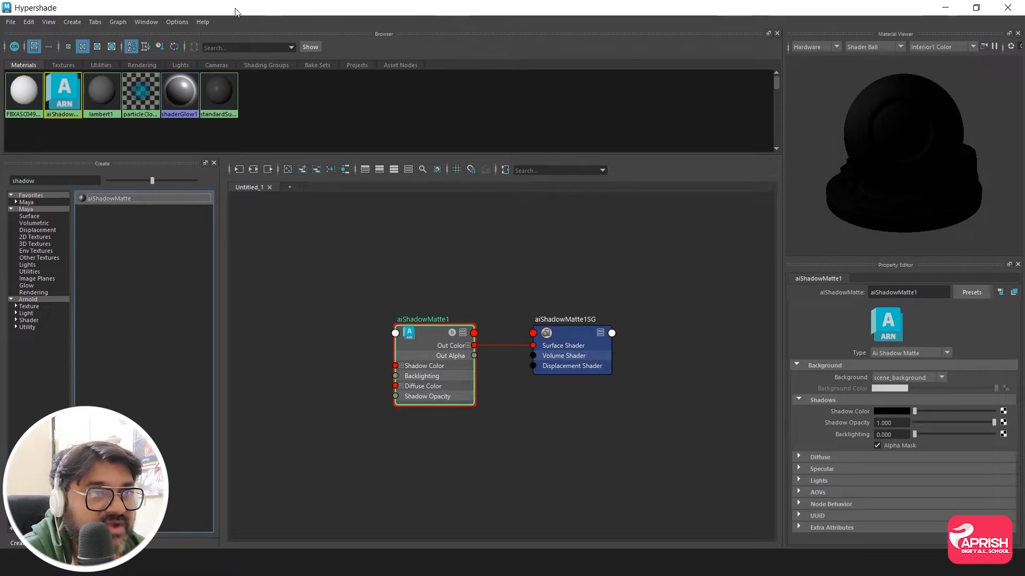
# Step: Assign the aiShadowMatte material to the ground plane and close the Hypershade
pyautogui.moveTo(235, 8); pyautogui.dragTo(587, 16)
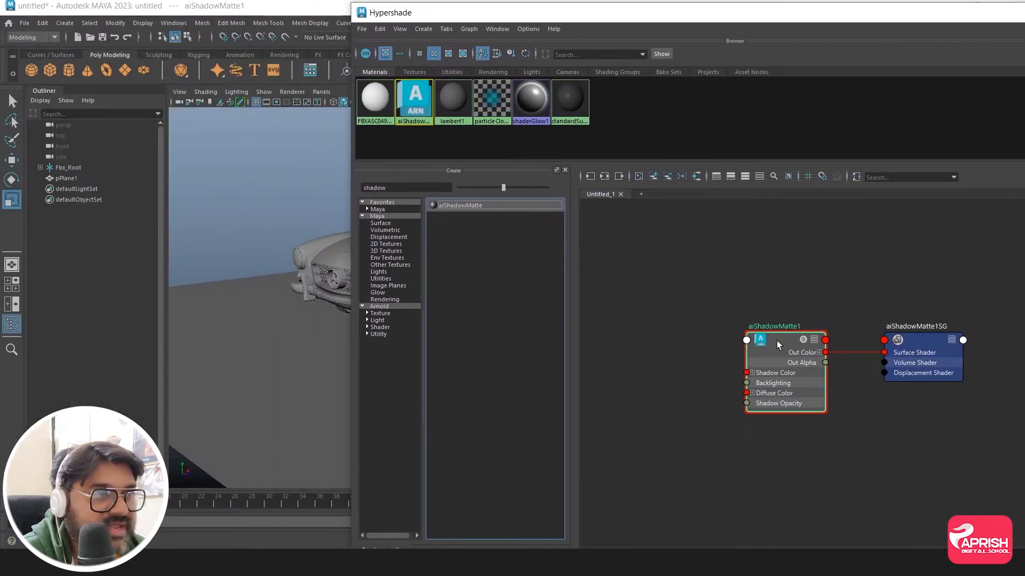
pyautogui.moveTo(777, 341); pyautogui.dragTo(293, 383, button='middle')
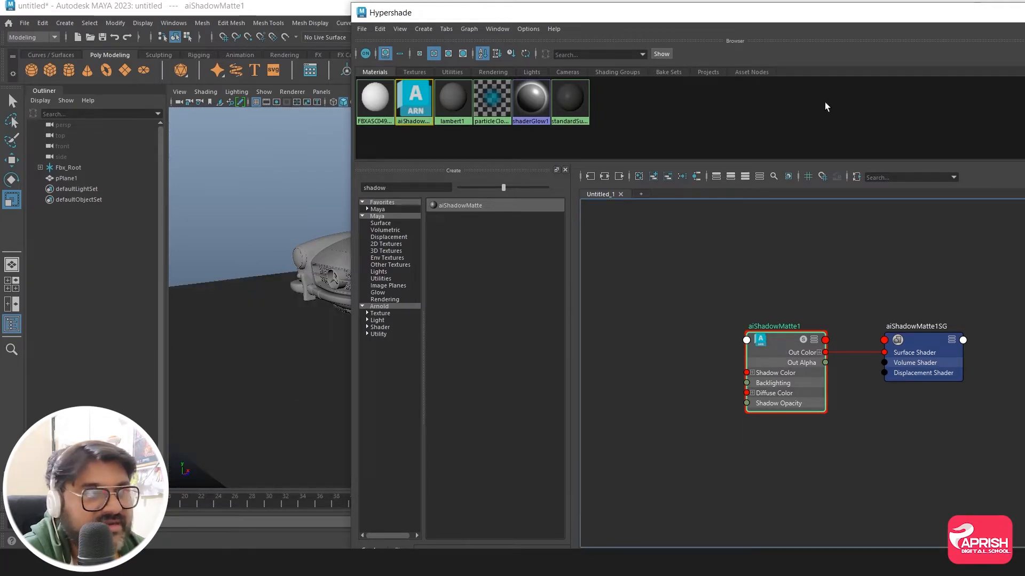
pyautogui.moveTo(873, 17); pyautogui.dragTo(444, 33)
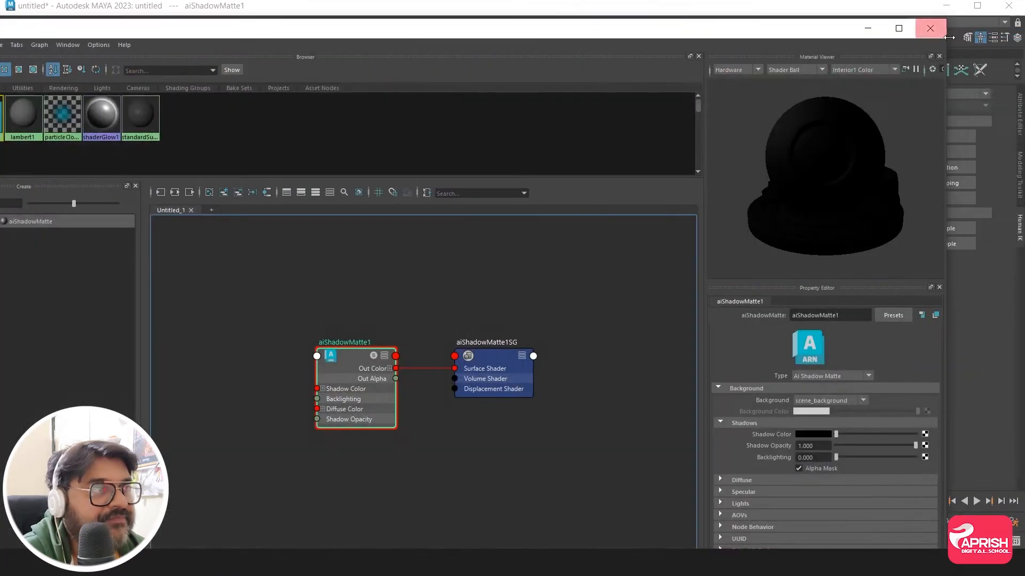
pyautogui.click(934, 29)
# Step: Add an Arnold Skydome Light to the scene
pyautogui.keyDown('alt'); pyautogui.moveTo(642, 288); pyautogui.dragTo(507, 285, button='right'); pyautogui.keyUp('alt')
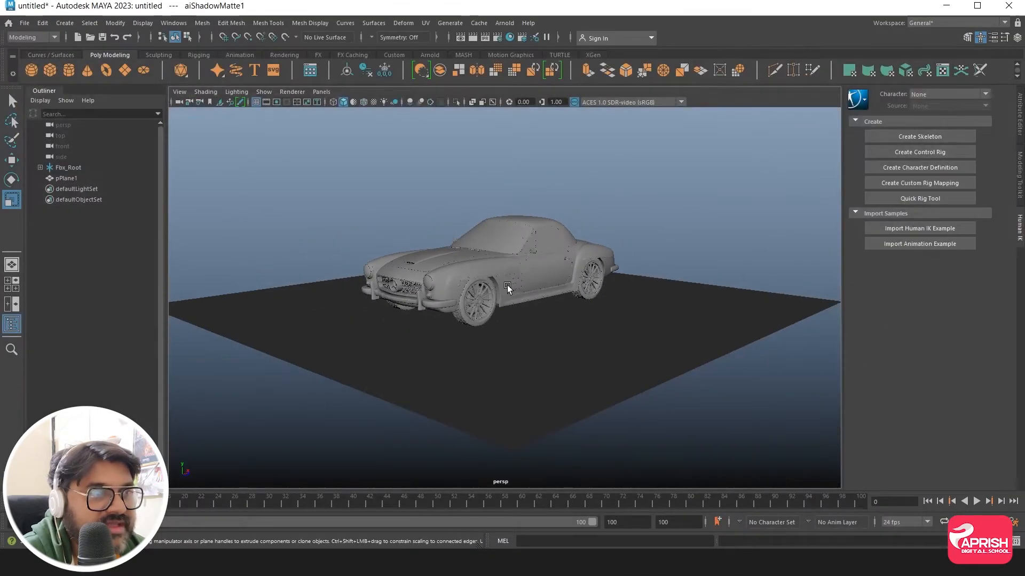
pyautogui.keyDown('alt'); pyautogui.moveTo(507, 285); pyautogui.dragTo(514, 286); pyautogui.keyUp('alt')
pyautogui.keyDown('alt'); pyautogui.moveTo(513, 286); pyautogui.dragTo(603, 294, button='right'); pyautogui.keyUp('alt')
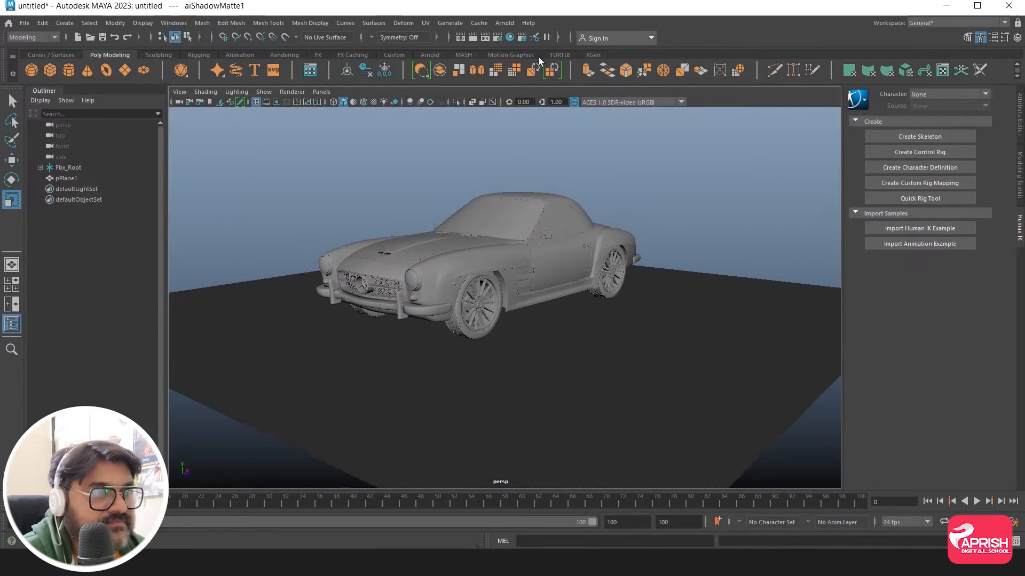
pyautogui.click(501, 24)
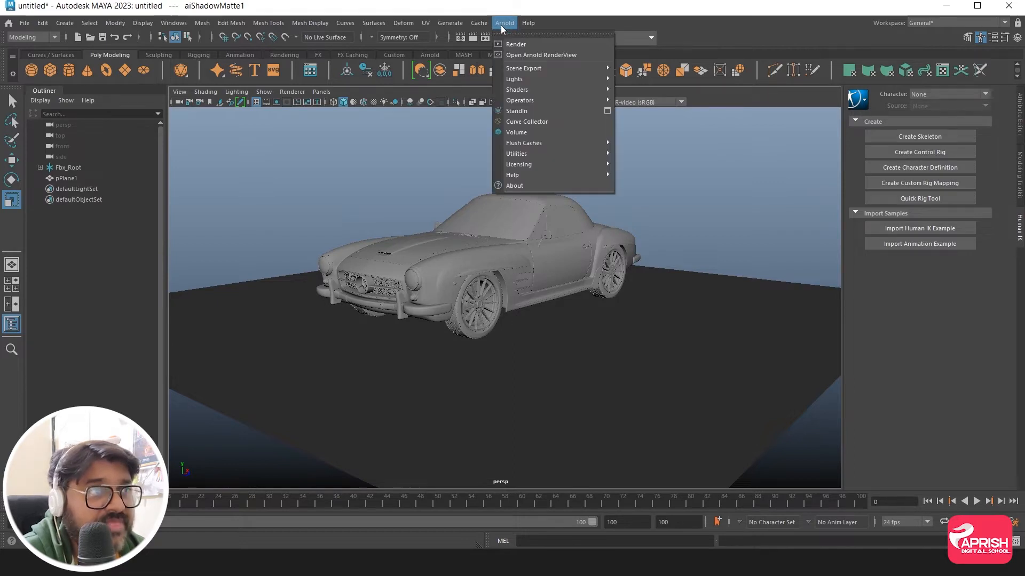
pyautogui.moveTo(513, 81)
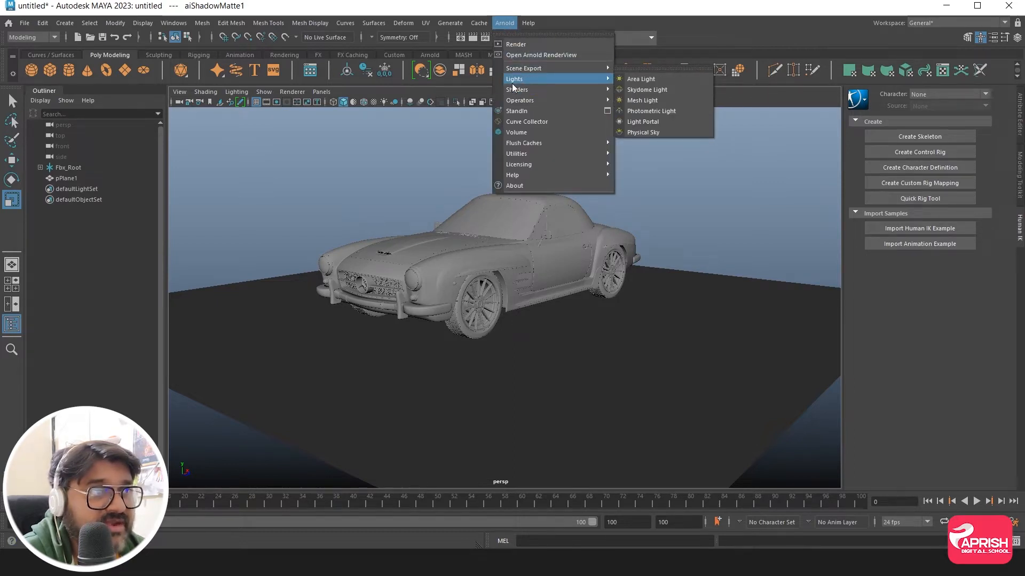
pyautogui.click(643, 91)
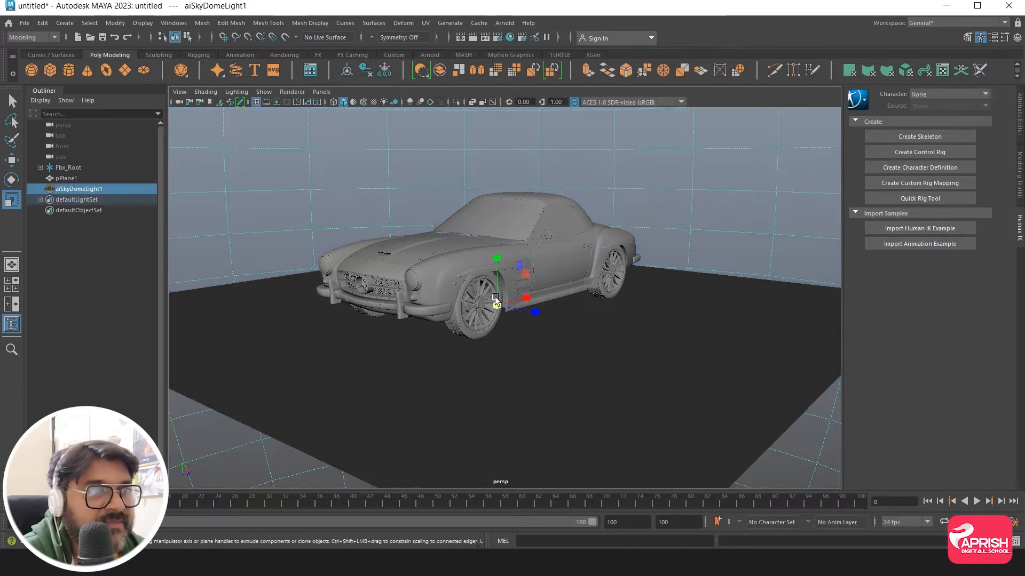
# Step: Frame the car in the perspective view, render it with Arnold to check the shadow matte, and close the render window
pyautogui.keyDown('alt'); pyautogui.moveTo(549, 268); pyautogui.dragTo(540, 285, button='middle'); pyautogui.keyUp('alt')
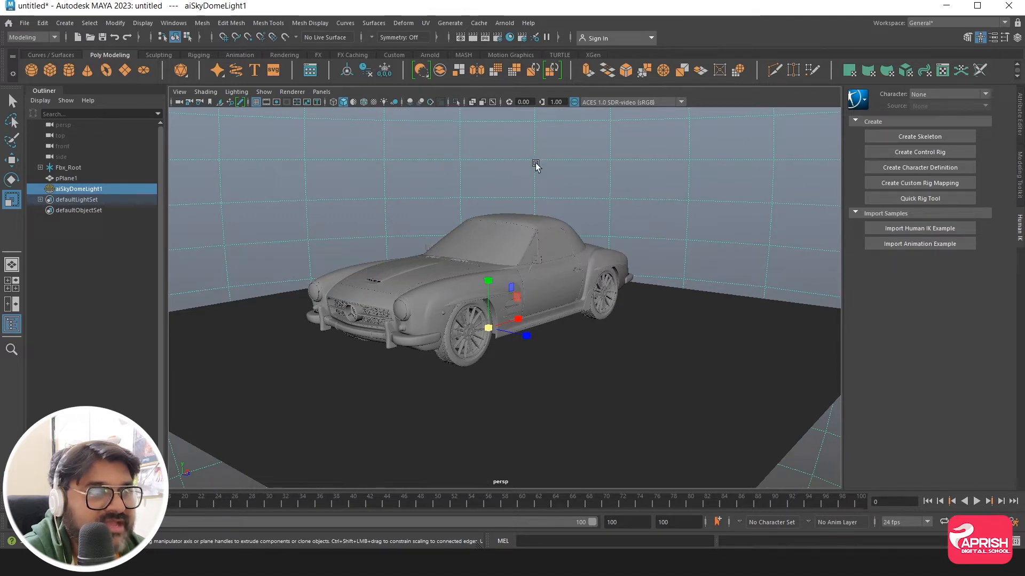
pyautogui.scroll(4, 640, 244)
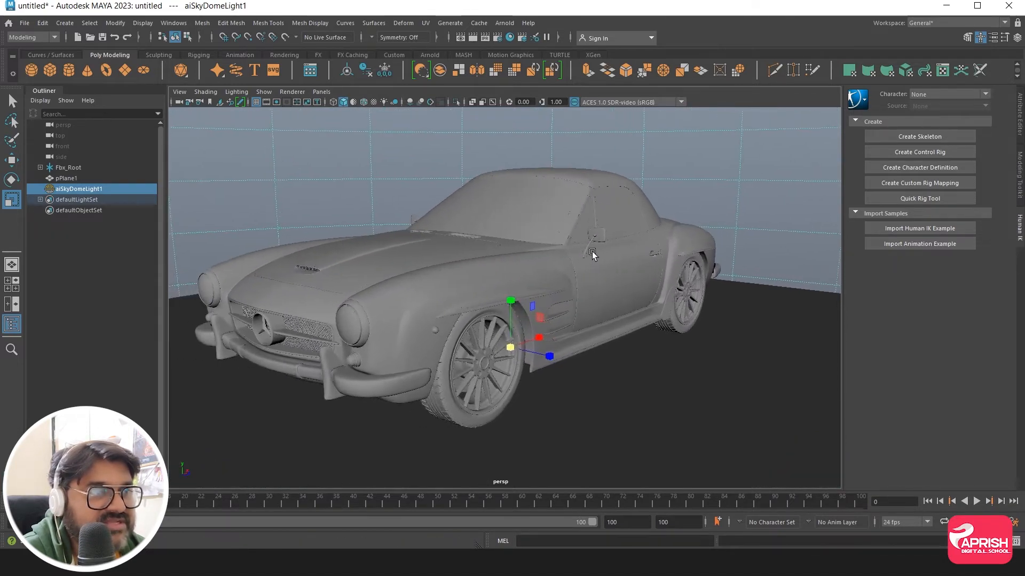
pyautogui.scroll(-3, 591, 252)
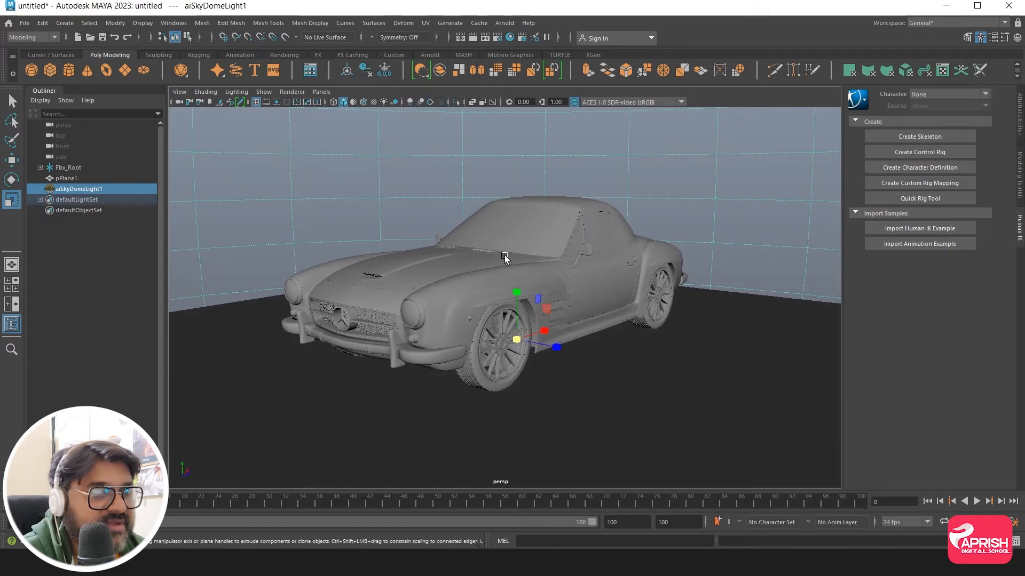
pyautogui.keyDown('alt'); pyautogui.moveTo(579, 263); pyautogui.dragTo(549, 263, button='right'); pyautogui.keyUp('alt')
pyautogui.keyDown('alt'); pyautogui.moveTo(526, 254); pyautogui.dragTo(507, 268, button='middle'); pyautogui.keyUp('alt')
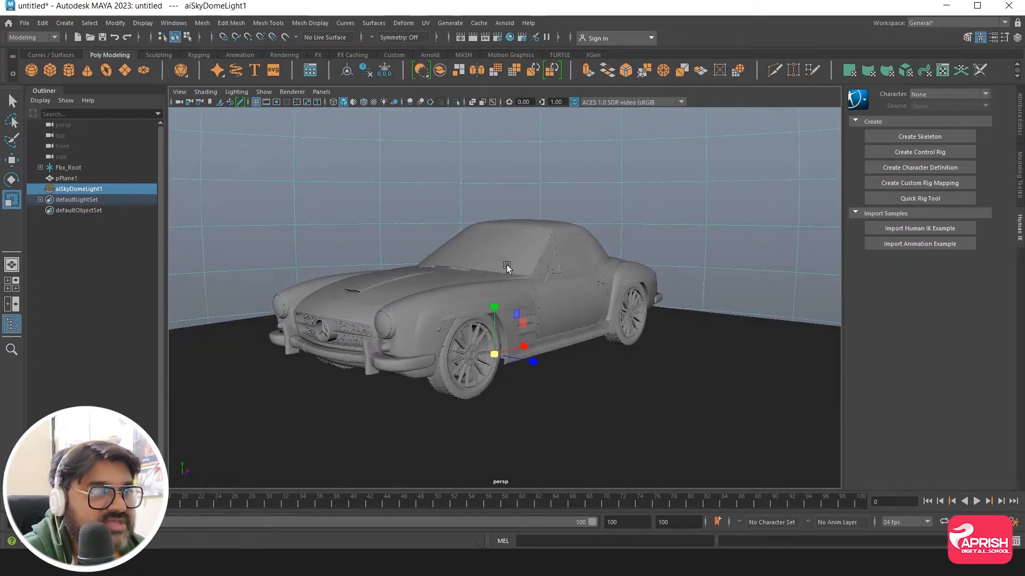
pyautogui.moveTo(507, 267)
pyautogui.keyDown('alt'); pyautogui.mouseDown(button='right')
pyautogui.moveTo(526, 271)
pyautogui.moveTo(516, 267)
pyautogui.mouseUp(button='right'); pyautogui.keyUp('alt')
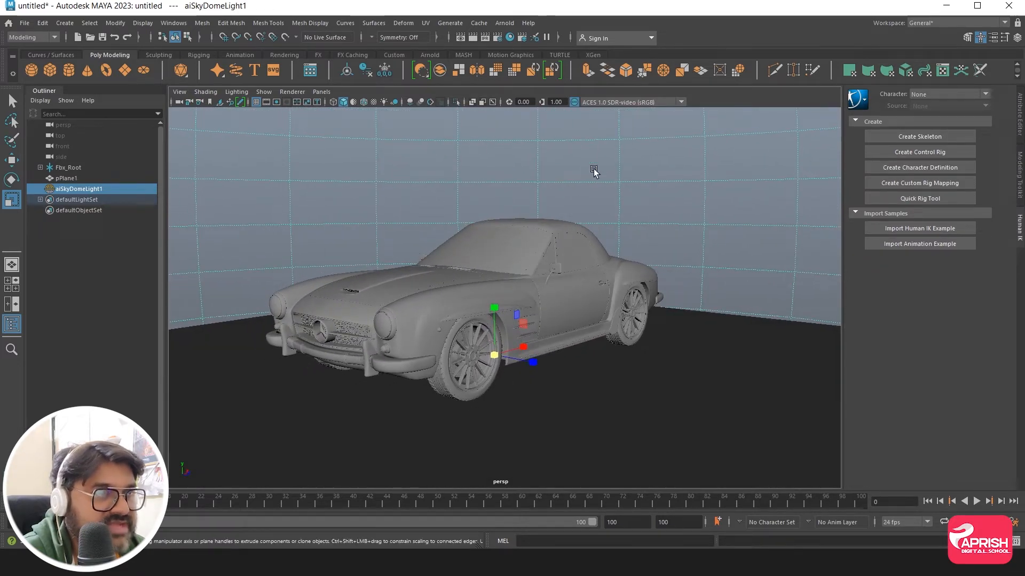
pyautogui.click(505, 25)
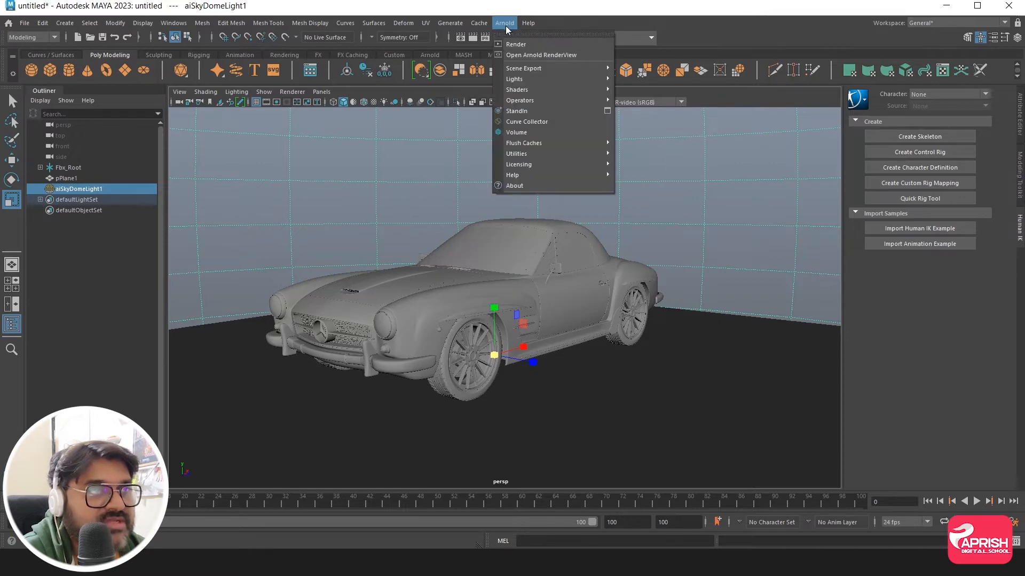
pyautogui.click(521, 46)
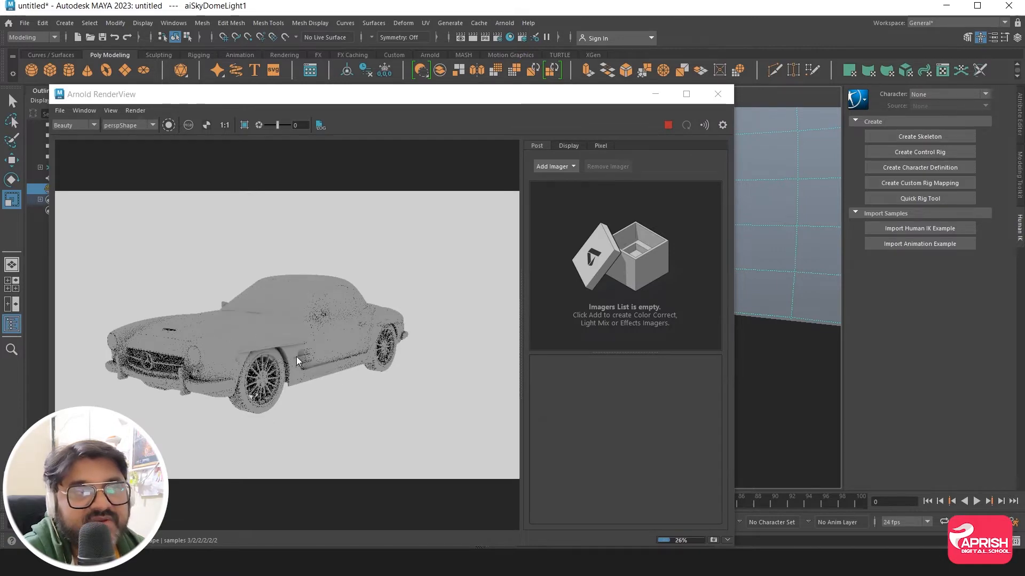
pyautogui.click(717, 94)
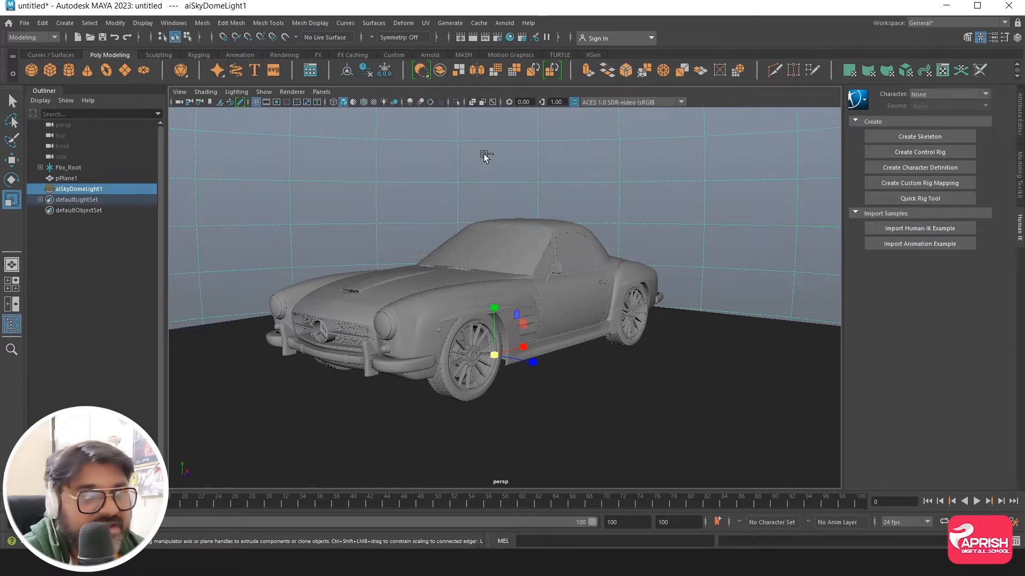
# Step: Open the skydome light's attributes and connect a File texture to its Color
pyautogui.hotkey('ctrl', 'a')
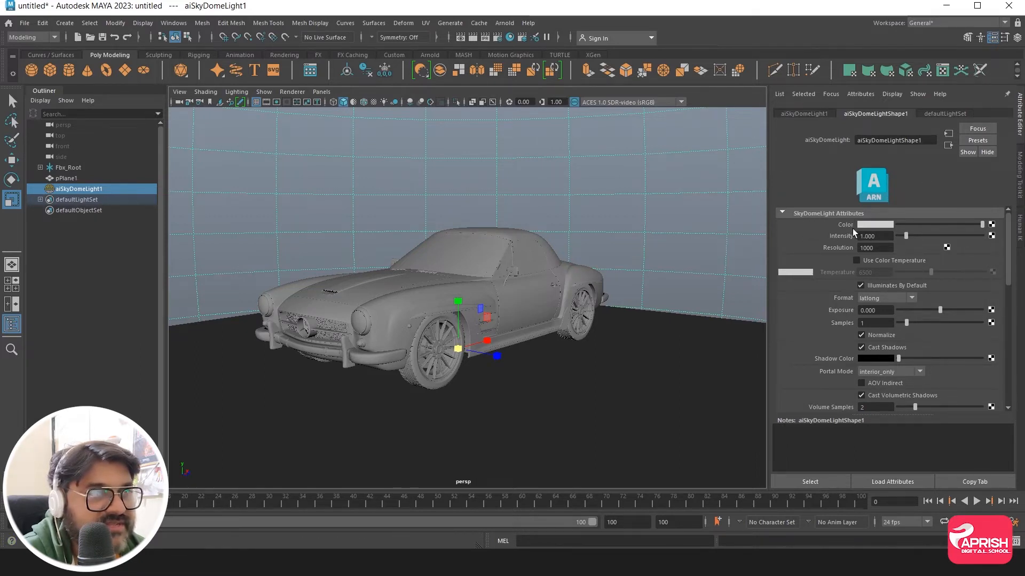
pyautogui.click(993, 225)
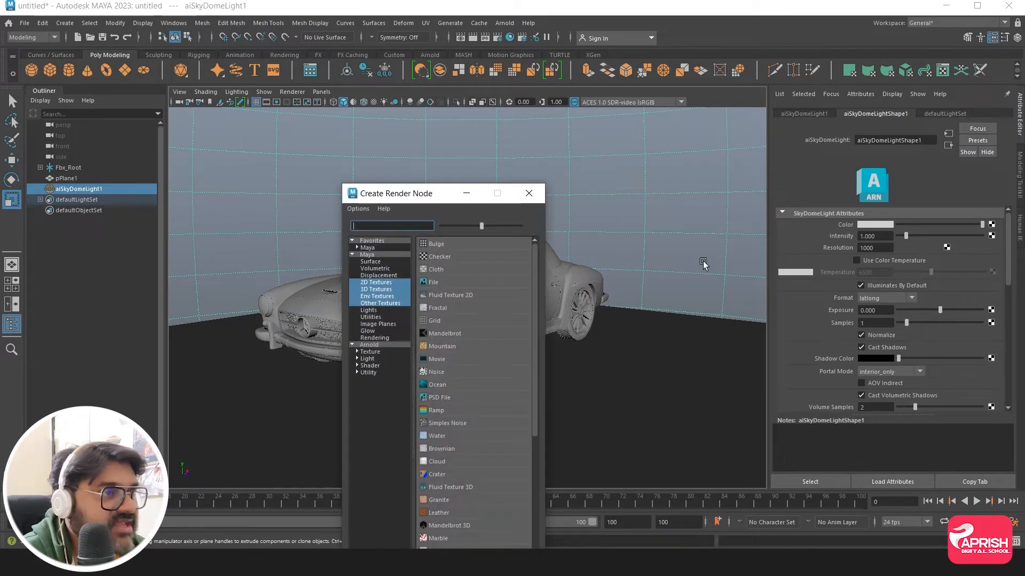
pyautogui.click(434, 283)
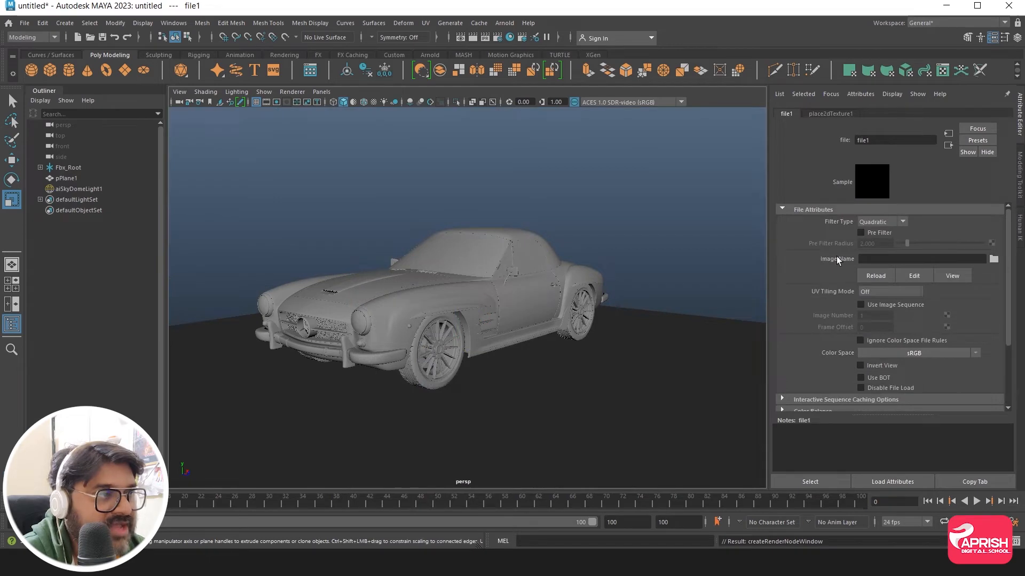
# Step: Browse for the file texture's image and preview the three JPG photos in the desktop's New folder
pyautogui.click(994, 259)
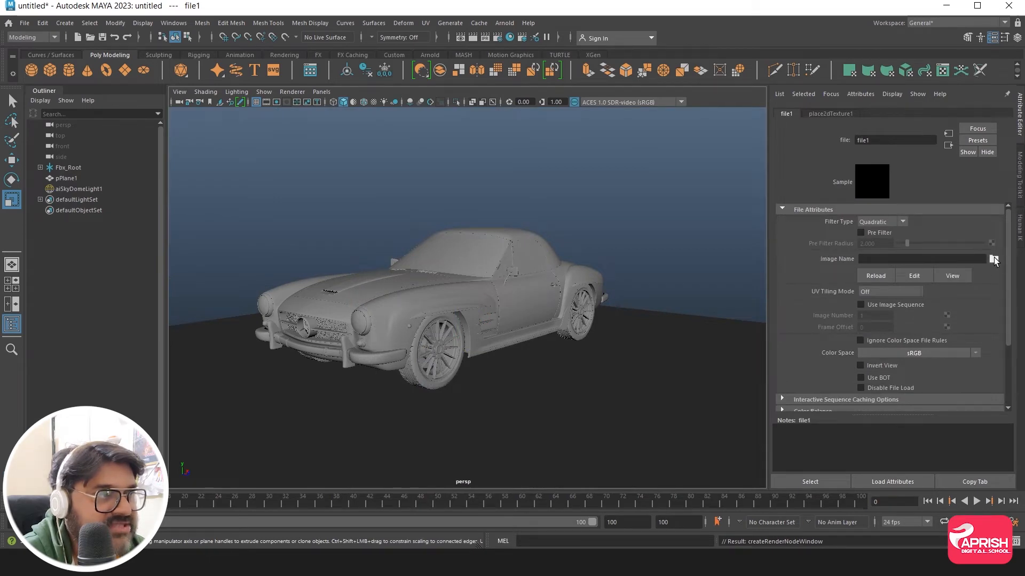
pyautogui.click(370, 125)
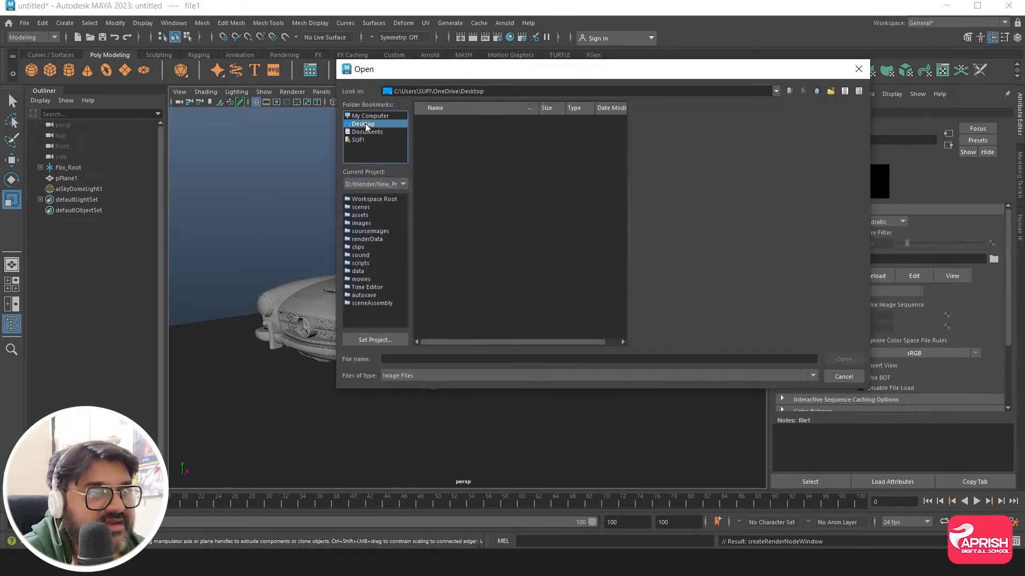
pyautogui.doubleClick(437, 133)
pyautogui.click(446, 121)
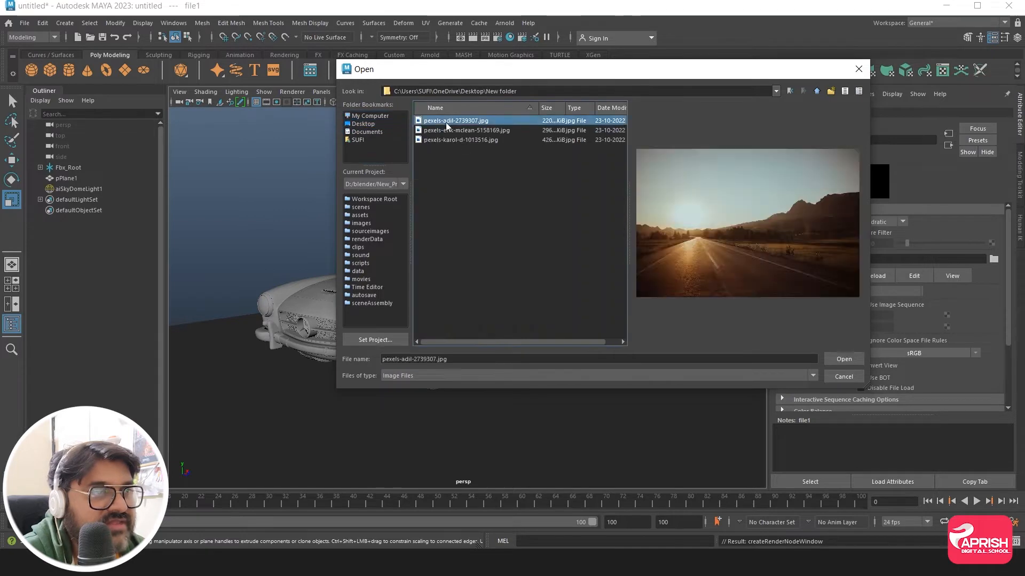
pyautogui.click(455, 130)
pyautogui.click(454, 140)
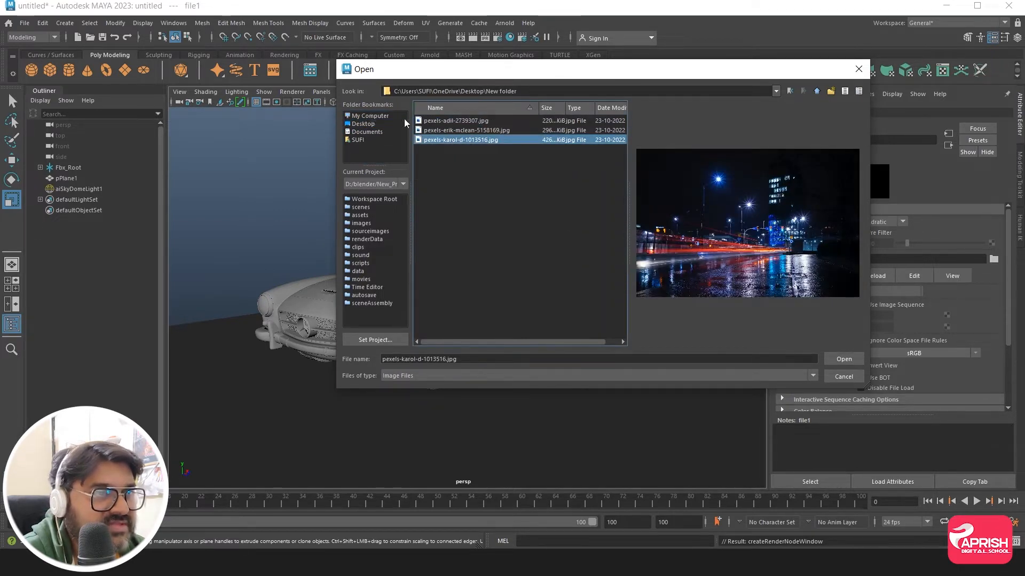
# Step: Load autoshop_01_4k.hdr from D:\MAYA TUTORIALS\HDRI IMAGES as the file texture's image
pyautogui.click(369, 116)
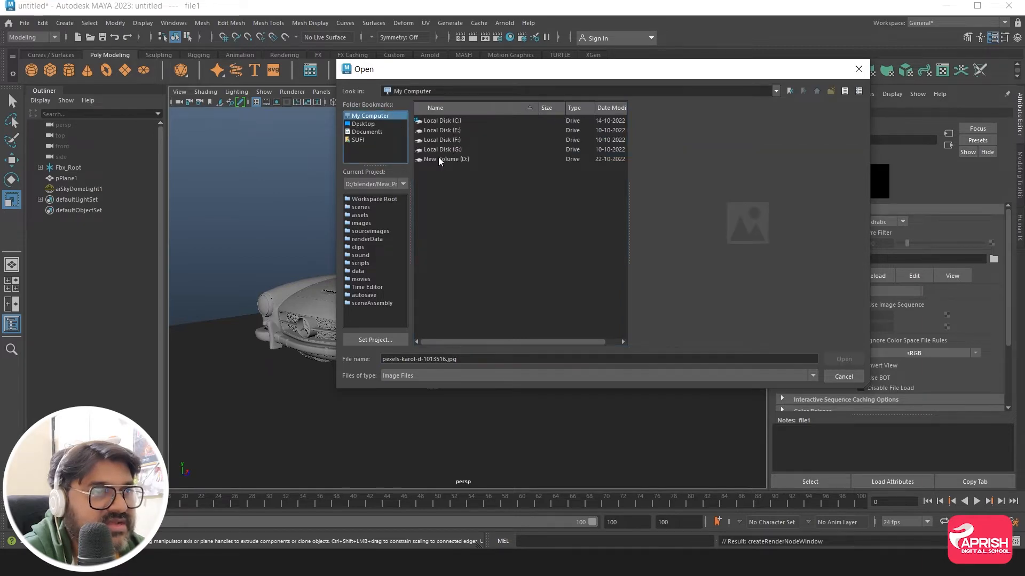
pyautogui.doubleClick(438, 159)
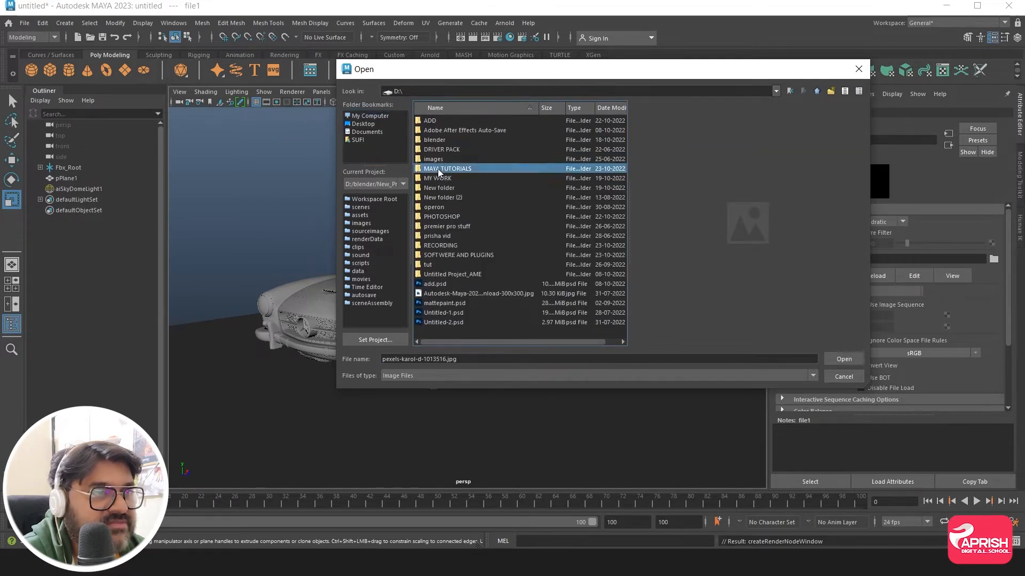
pyautogui.doubleClick(438, 169)
pyautogui.doubleClick(439, 216)
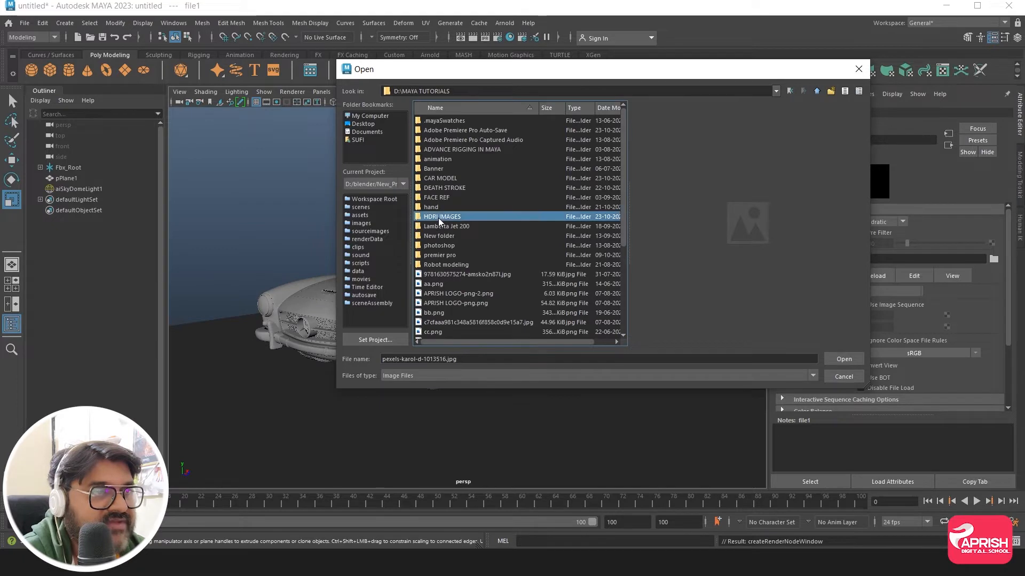
pyautogui.click(456, 141)
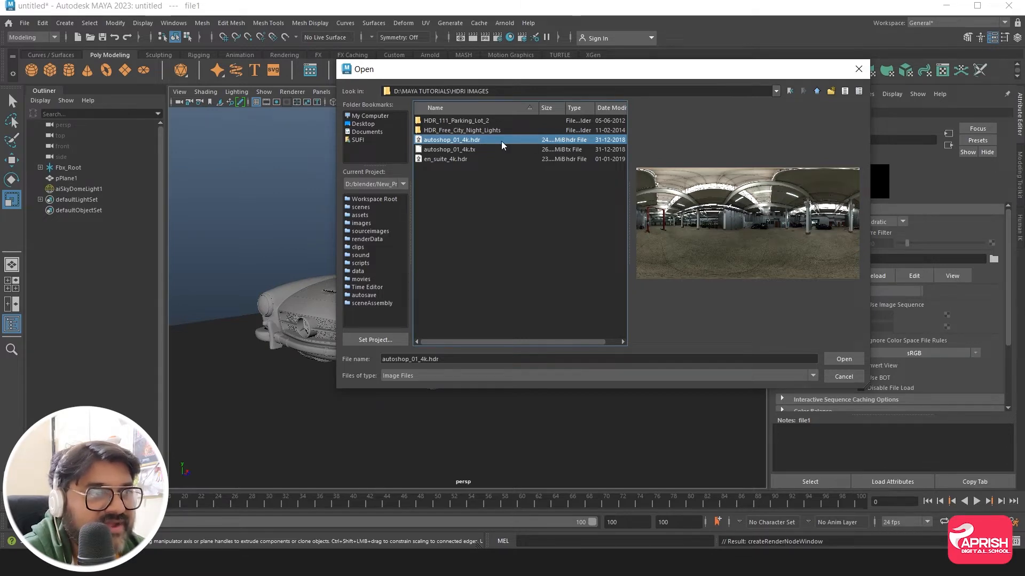
pyautogui.click(837, 360)
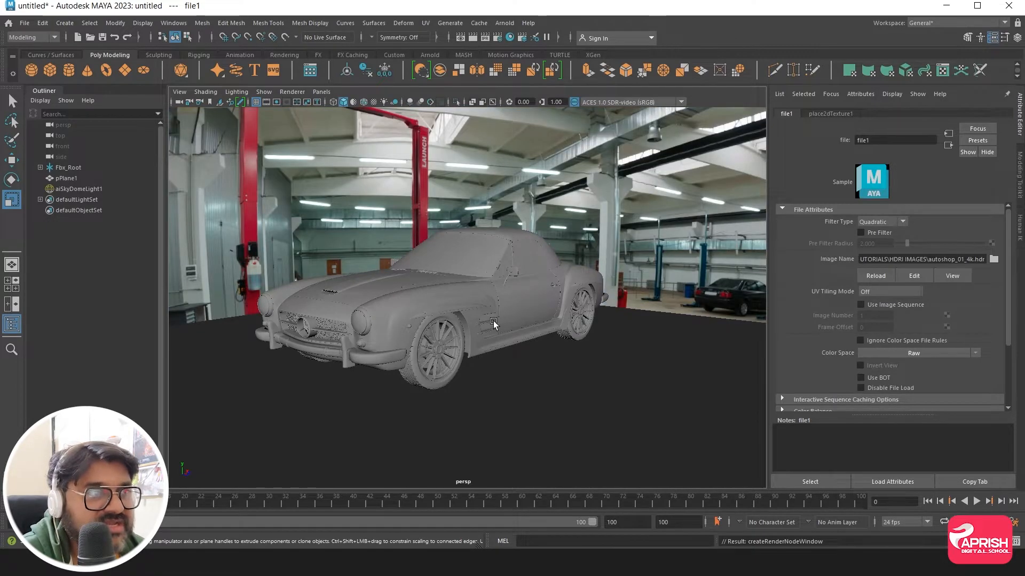
# Step: Examine the HDRI environment around the car from both inside and outside the skydome sphere
pyautogui.keyDown('alt'); pyautogui.moveTo(559, 325); pyautogui.dragTo(510, 331, button='right'); pyautogui.keyUp('alt')
pyautogui.keyDown('alt'); pyautogui.moveTo(509, 321); pyautogui.dragTo(505, 335, button='middle'); pyautogui.keyUp('alt')
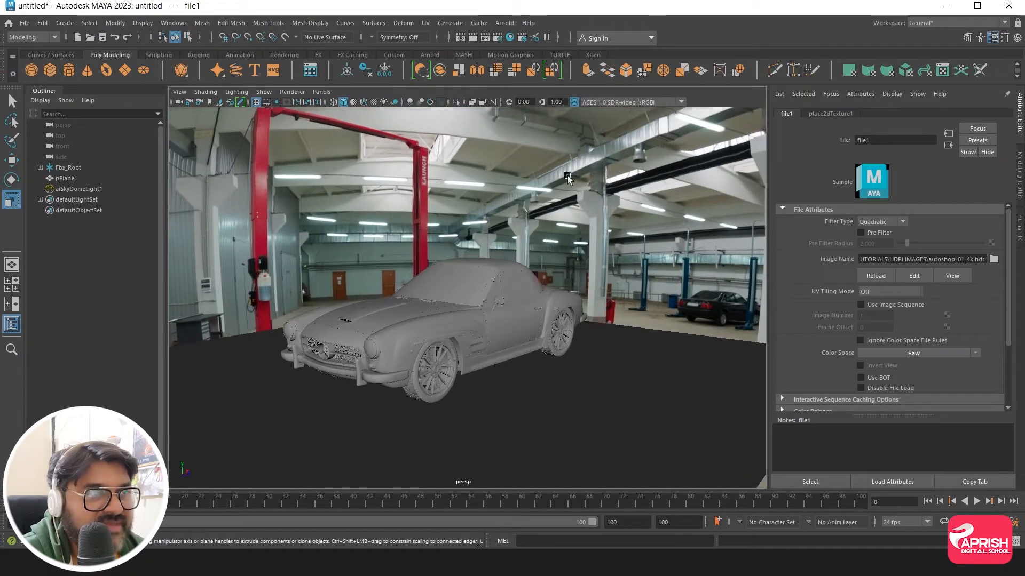
pyautogui.keyDown('alt'); pyautogui.moveTo(633, 325); pyautogui.dragTo(245, 270, button='right'); pyautogui.keyUp('alt')
pyautogui.keyDown('alt'); pyautogui.moveTo(534, 331); pyautogui.dragTo(396, 342, button='right'); pyautogui.keyUp('alt')
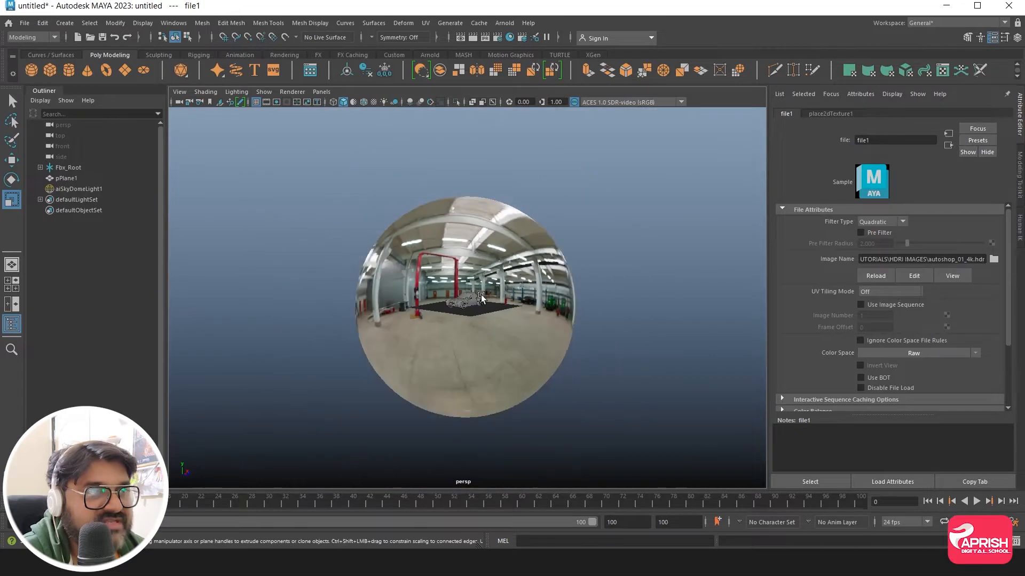
pyautogui.keyDown('alt'); pyautogui.moveTo(526, 334); pyautogui.dragTo(500, 296); pyautogui.keyUp('alt')
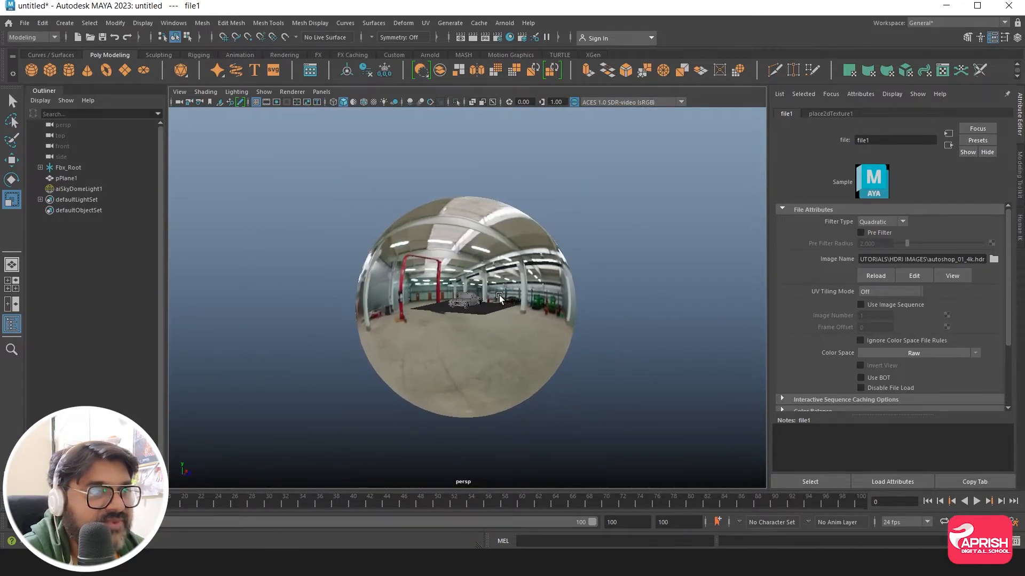
pyautogui.keyDown('alt'); pyautogui.moveTo(500, 304); pyautogui.dragTo(526, 322, button='right'); pyautogui.keyUp('alt')
pyautogui.keyDown('alt'); pyautogui.moveTo(430, 295); pyautogui.dragTo(467, 298); pyautogui.keyUp('alt')
pyautogui.keyDown('alt'); pyautogui.moveTo(466, 297); pyautogui.dragTo(444, 298, button='right'); pyautogui.keyUp('alt')
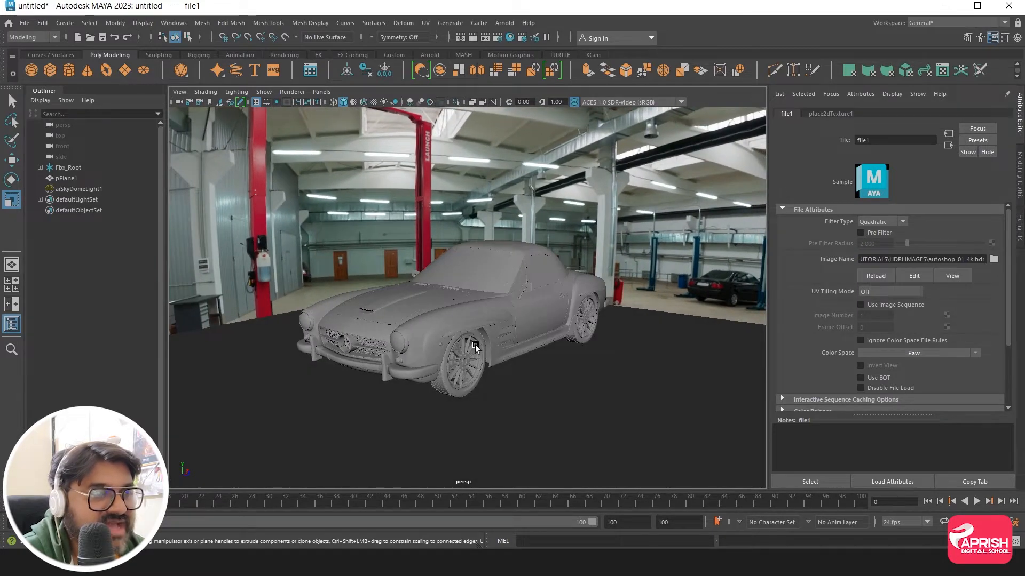
pyautogui.keyDown('alt'); pyautogui.moveTo(473, 346); pyautogui.dragTo(446, 322); pyautogui.keyUp('alt')
pyautogui.keyDown('alt'); pyautogui.moveTo(490, 228); pyautogui.dragTo(518, 354); pyautogui.keyUp('alt')
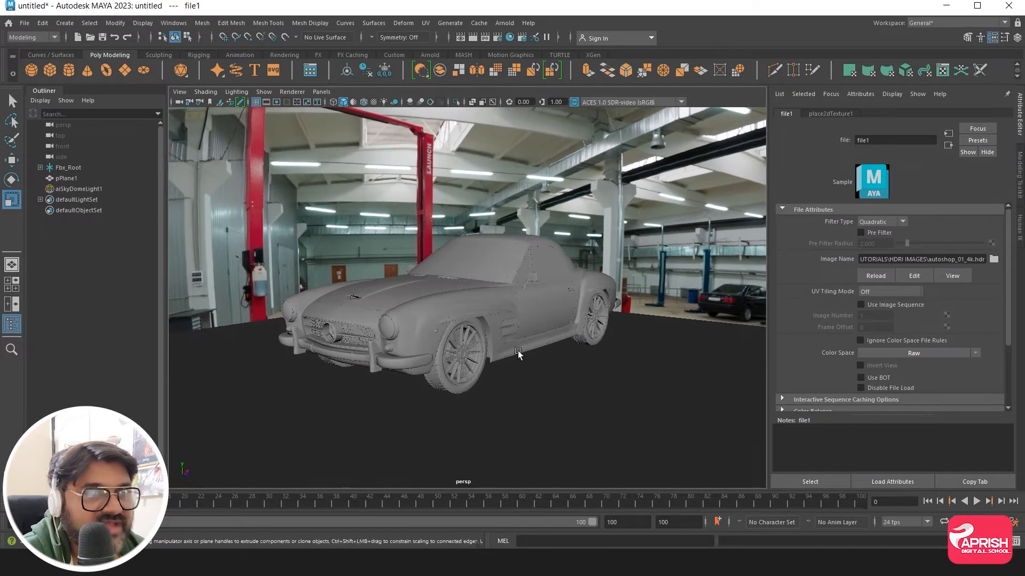
# Step: Enable the Resolution Gate for the perspective camera and reframe the car inside it
pyautogui.click(180, 93)
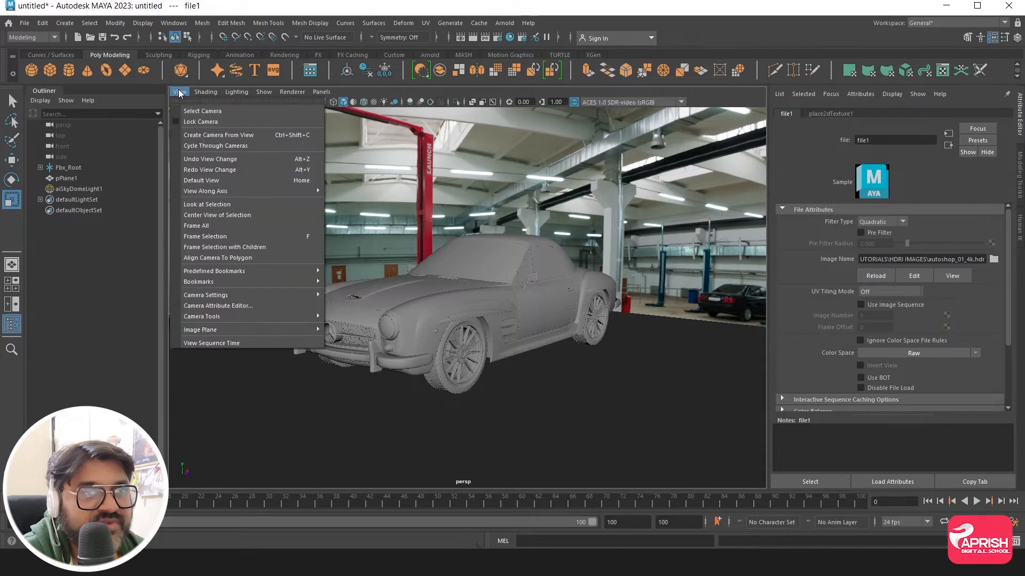
pyautogui.moveTo(216, 295)
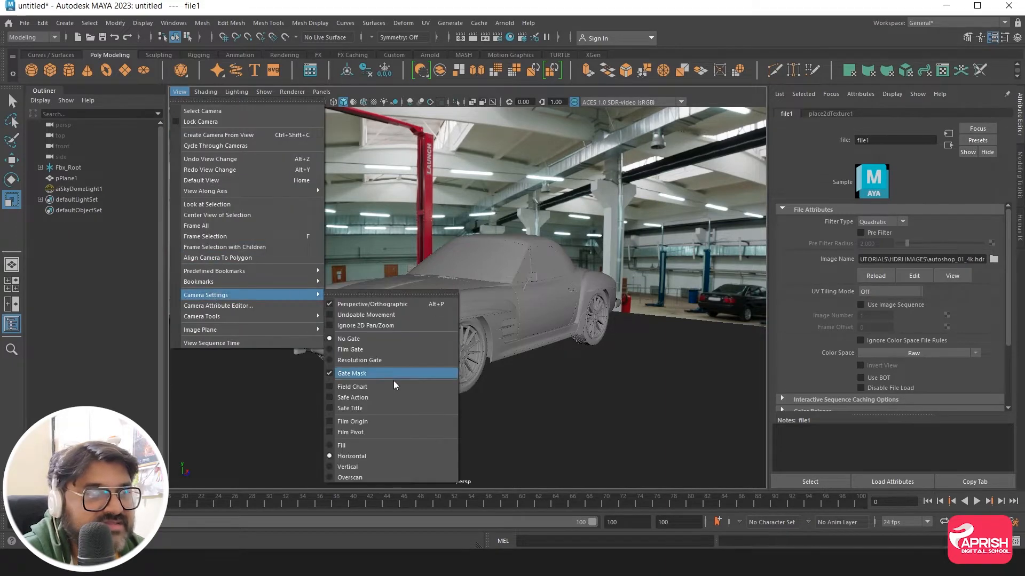
pyautogui.click(351, 361)
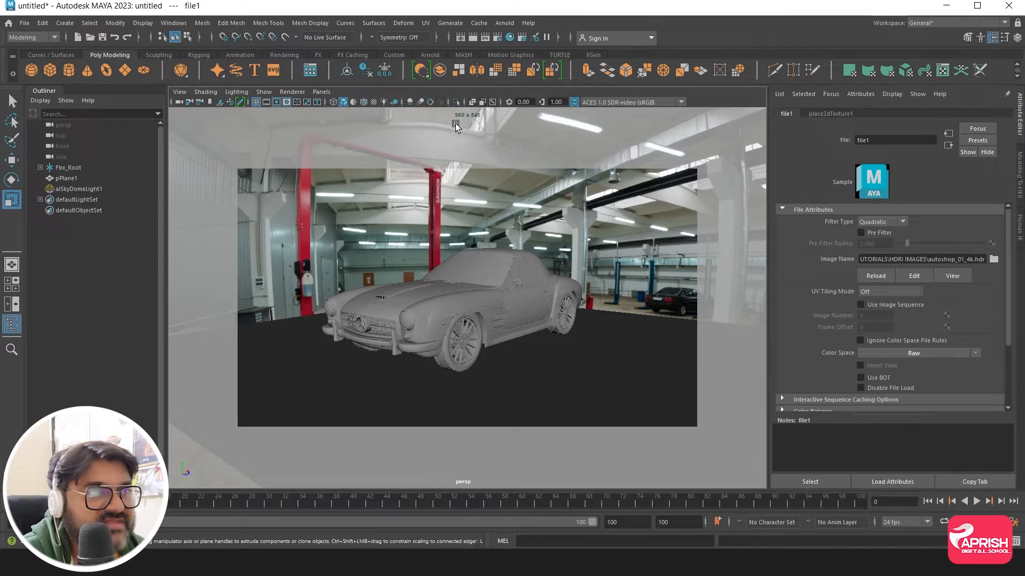
pyautogui.keyDown('alt'); pyautogui.moveTo(409, 284); pyautogui.dragTo(432, 284); pyautogui.keyUp('alt')
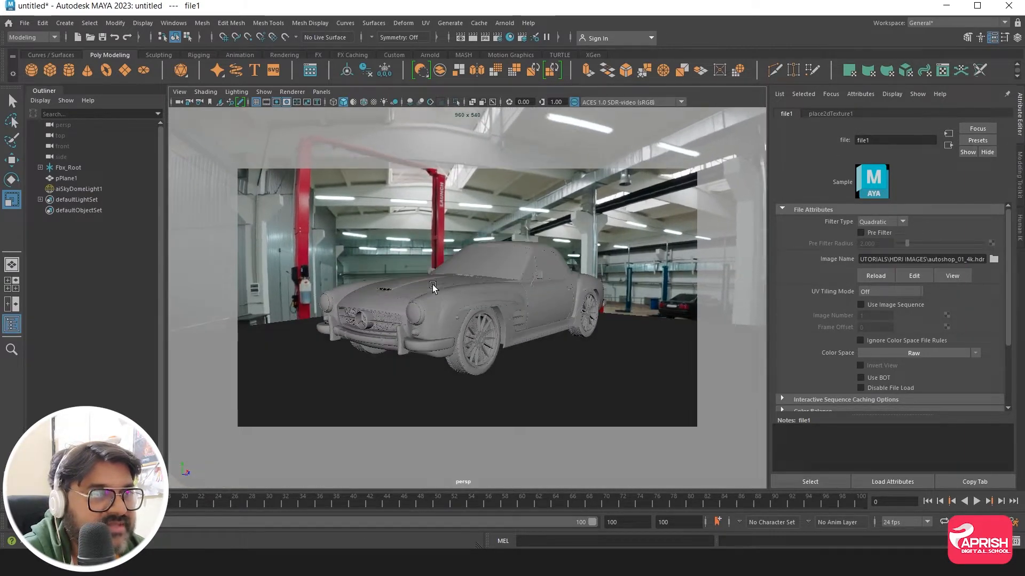
# Step: Render the car in the HDRI environment with Arnold to check its lighting and ground shadow
pyautogui.click(504, 23)
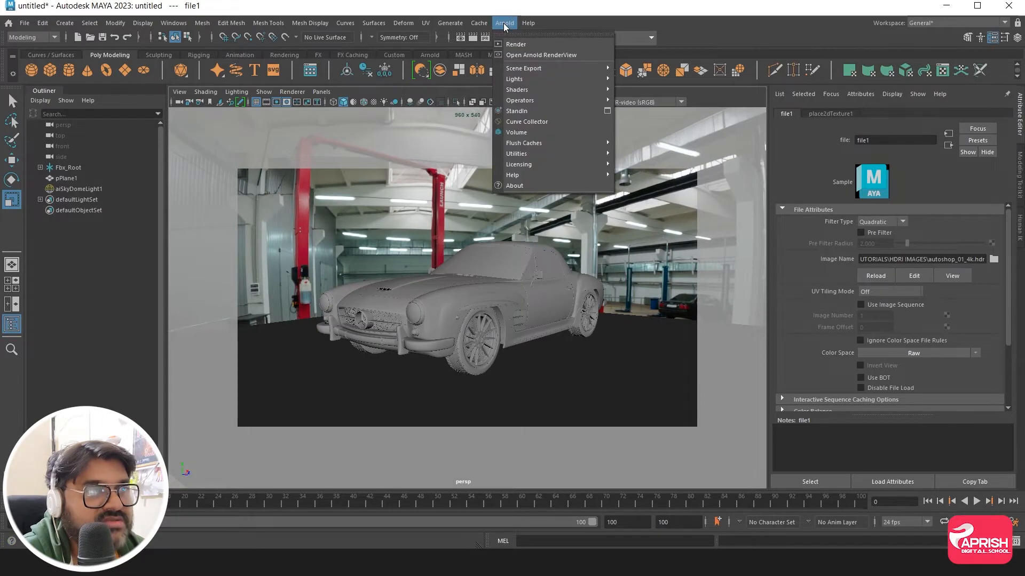
pyautogui.click(516, 43)
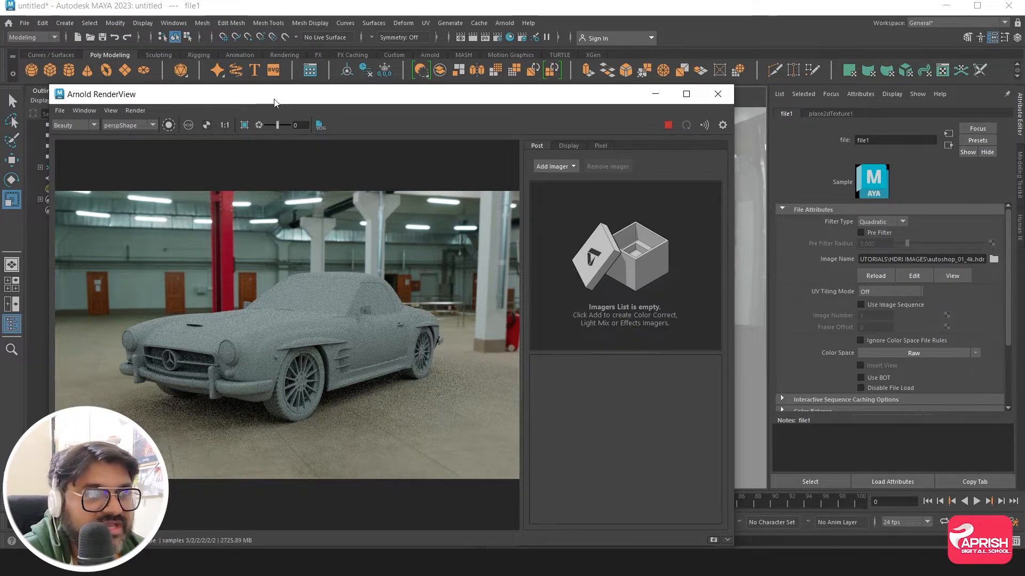
pyautogui.moveTo(271, 101); pyautogui.dragTo(316, 43)
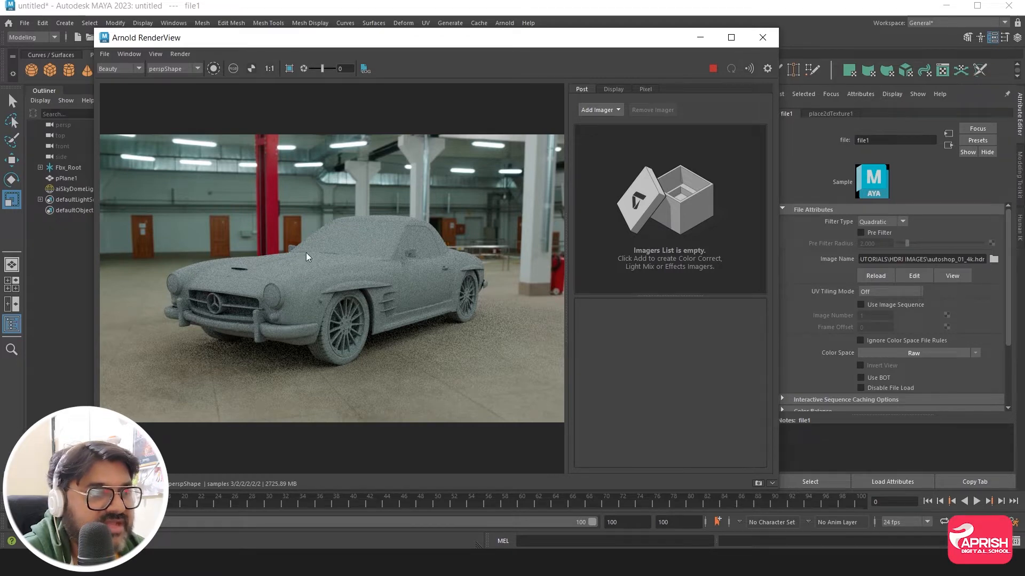
# Step: Switch to File Explorer, view the sunset road photo in the desktop's New folder, and close the photo and Explorer windows
pyautogui.press('super+e')
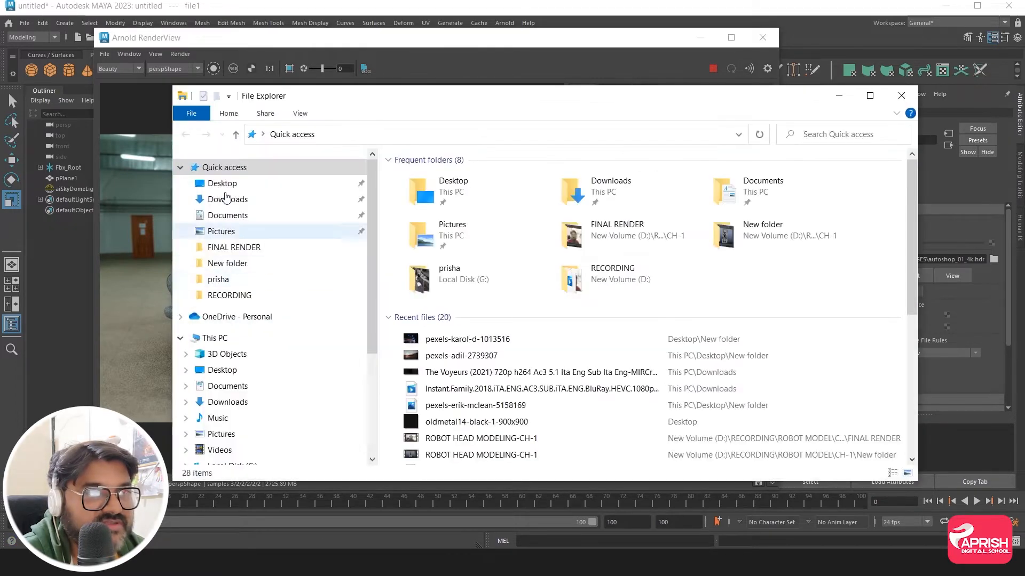
pyautogui.click(223, 184)
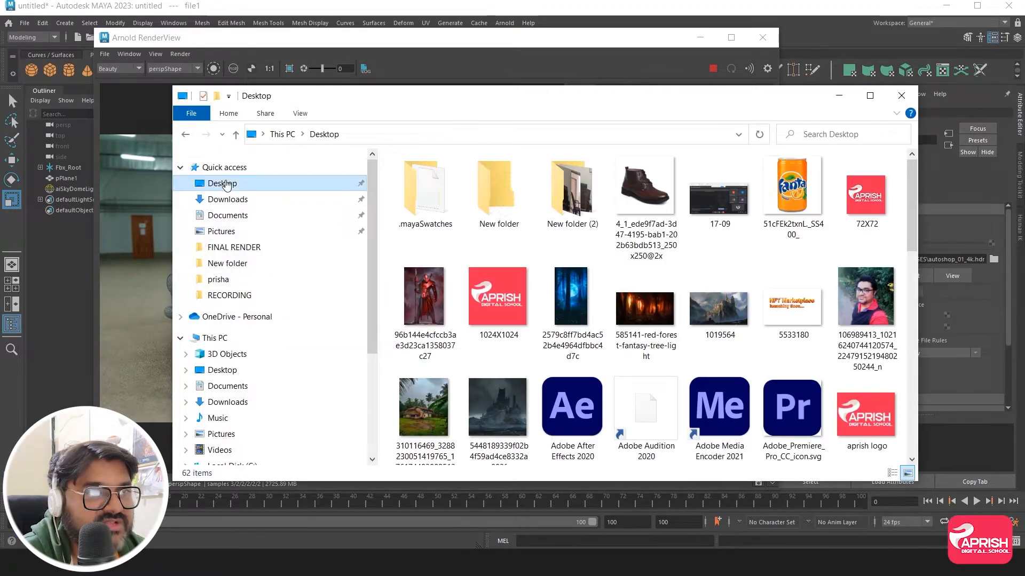
pyautogui.click(502, 219)
pyautogui.doubleClick(500, 219)
pyautogui.click(437, 203)
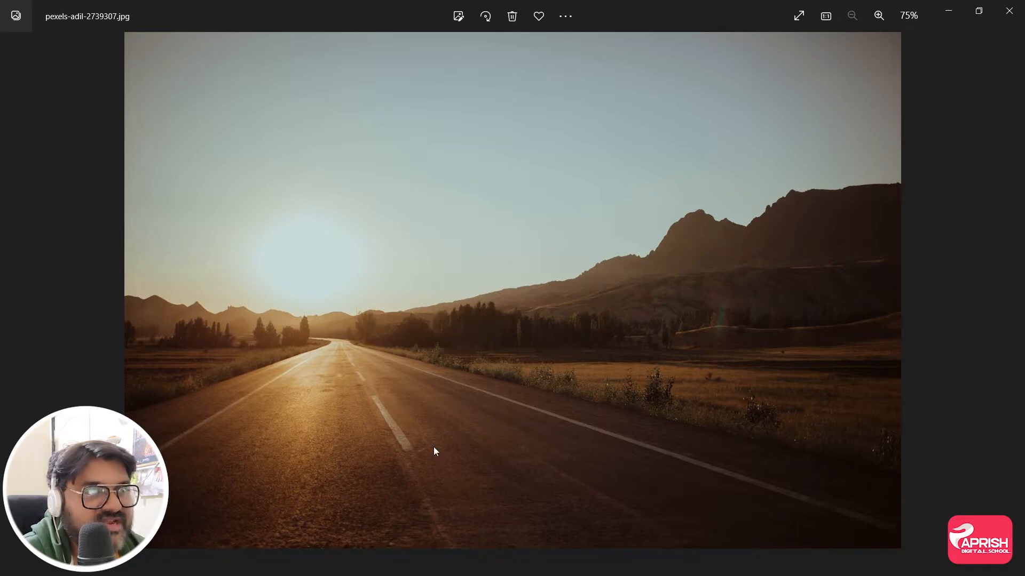
pyautogui.click(1006, 13)
pyautogui.click(901, 95)
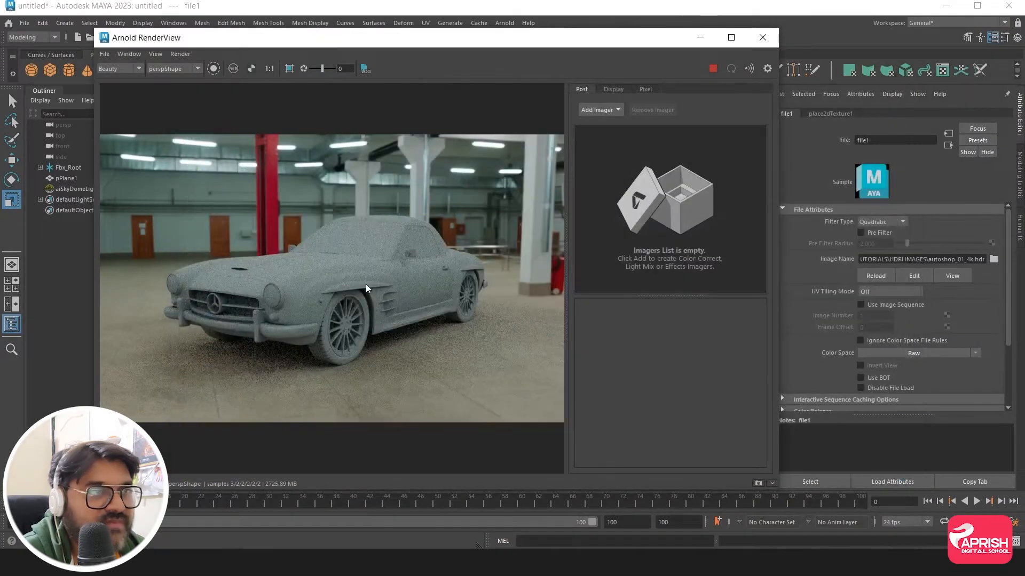
# Step: Close the Arnold render window and select the skydome light surrounding the car
pyautogui.click(763, 37)
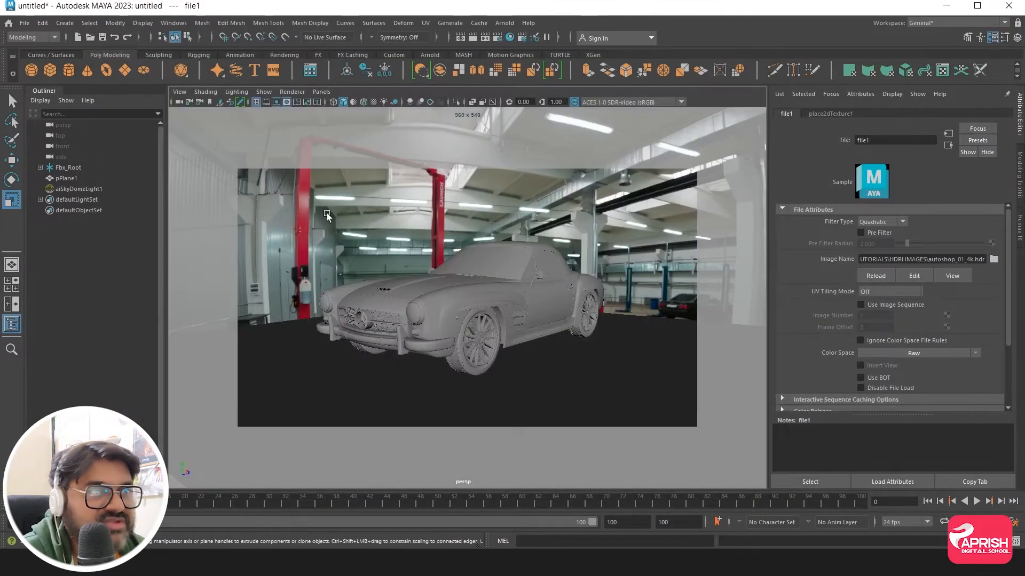
pyautogui.click(402, 224)
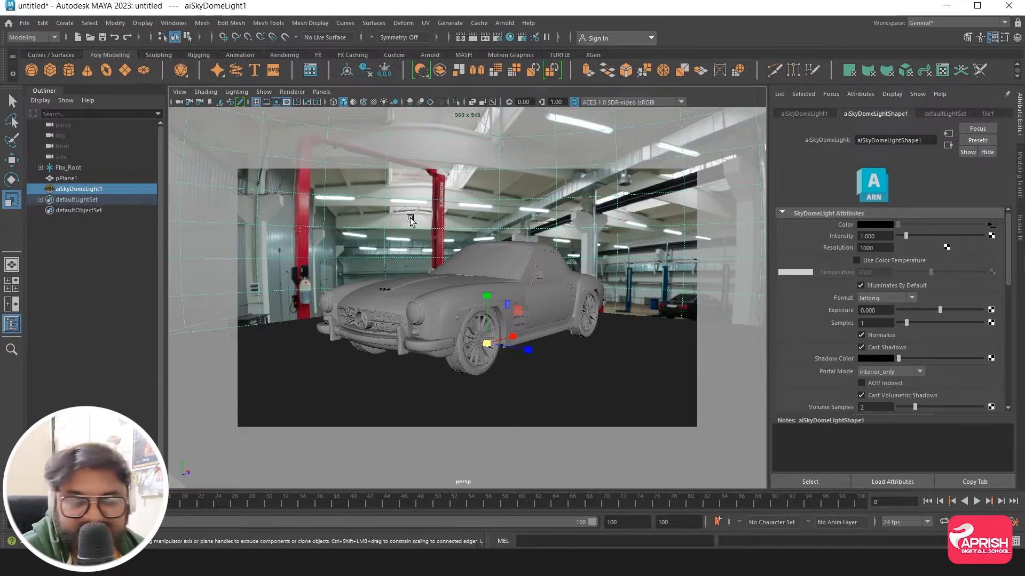
pyautogui.keyDown('alt'); pyautogui.moveTo(469, 319); pyautogui.dragTo(448, 313); pyautogui.keyUp('alt')
pyautogui.scroll(4, 447, 311)
pyautogui.scroll(-2, 447, 312)
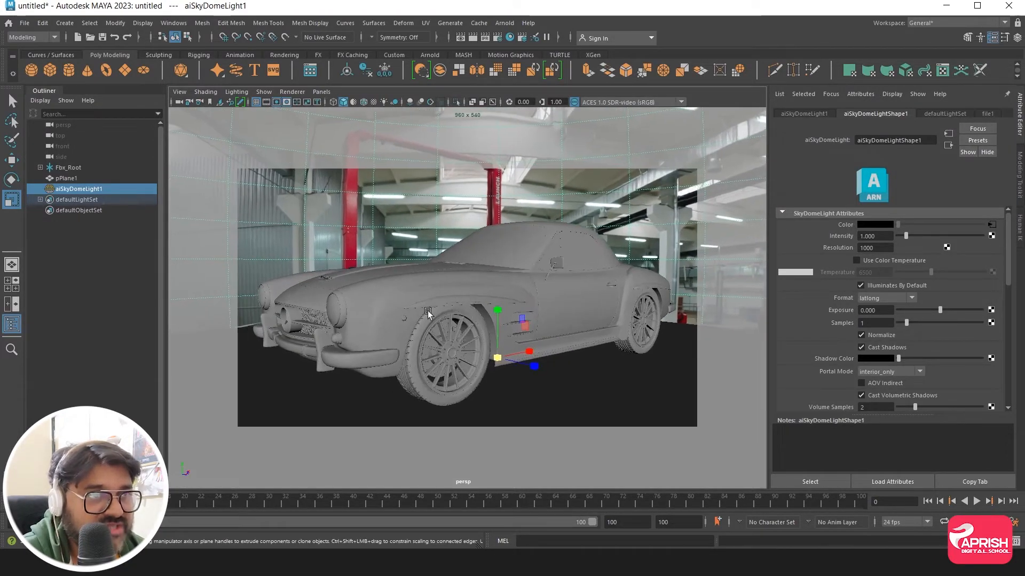
# Step: Create a new perspective camera and frame the whole car in its view at a front three-quarter angle
pyautogui.click(321, 91)
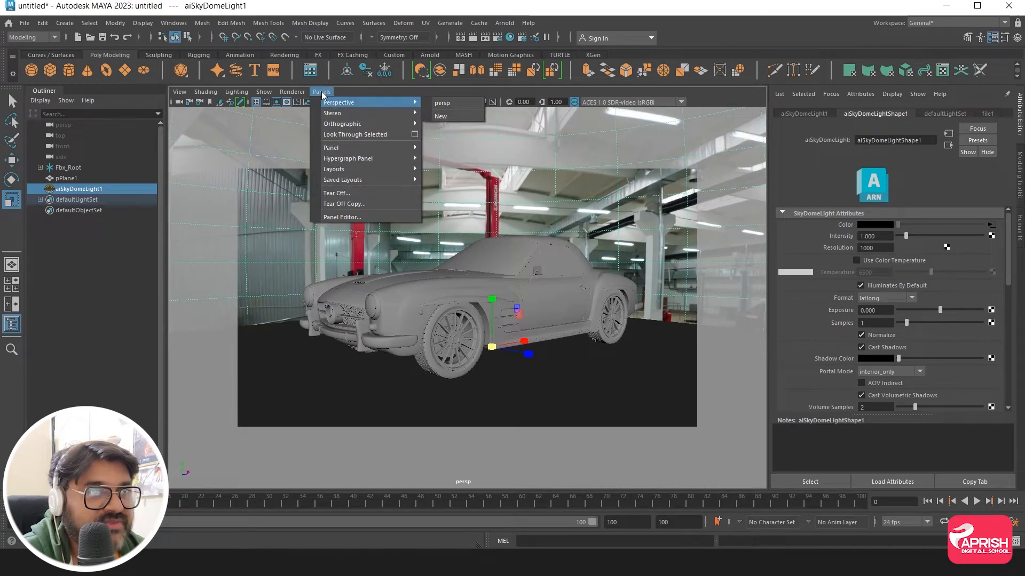
pyautogui.moveTo(335, 104)
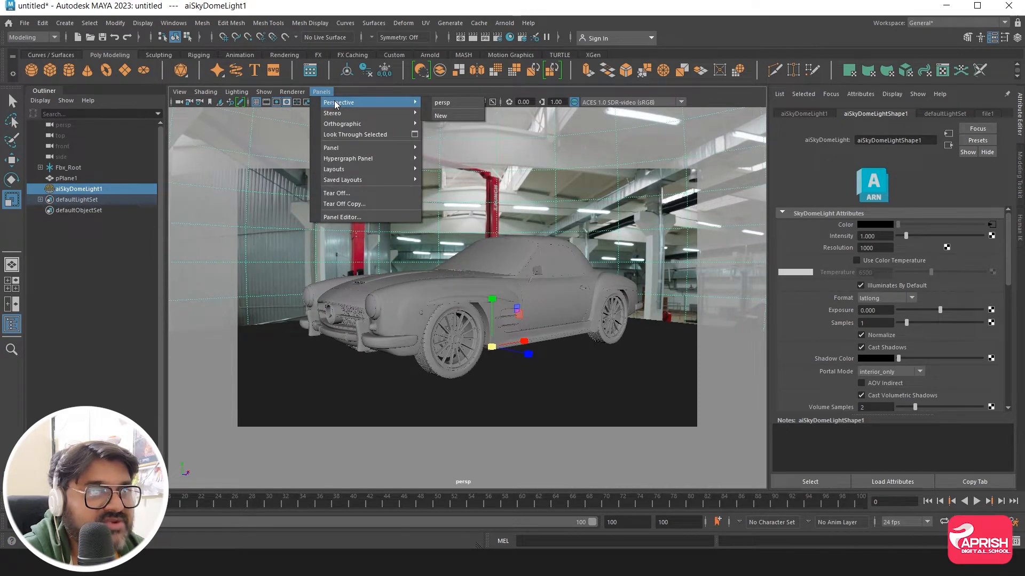
pyautogui.click(439, 117)
pyautogui.keyDown('alt'); pyautogui.moveTo(551, 344); pyautogui.dragTo(323, 319, button='right'); pyautogui.keyUp('alt')
pyautogui.keyDown('alt'); pyautogui.moveTo(530, 326); pyautogui.dragTo(452, 302, button='right'); pyautogui.keyUp('alt')
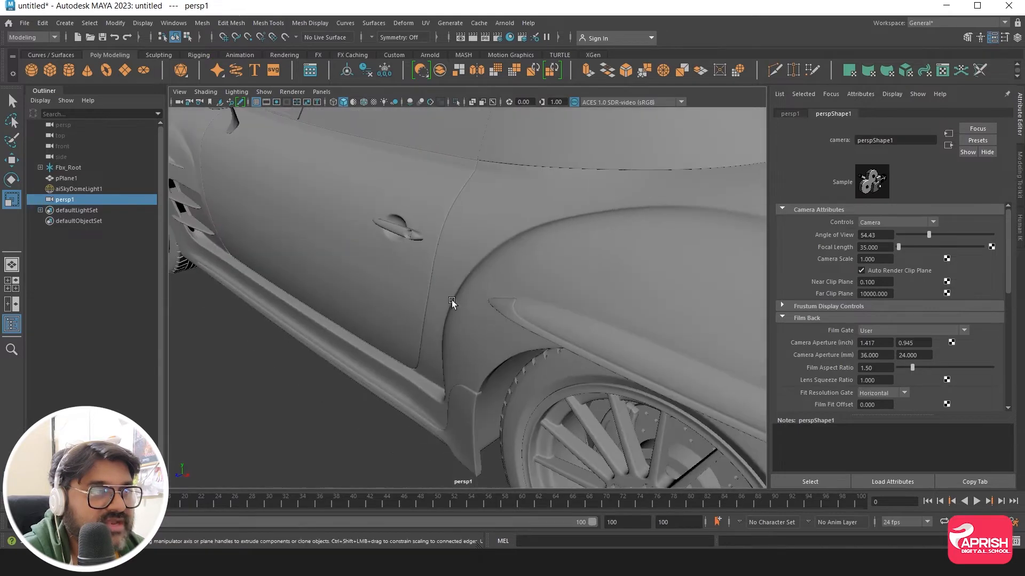
pyautogui.keyDown('alt'); pyautogui.moveTo(510, 313); pyautogui.dragTo(564, 309); pyautogui.keyUp('alt')
pyautogui.keyDown('alt'); pyautogui.moveTo(564, 309); pyautogui.dragTo(322, 294, button='right'); pyautogui.keyUp('alt')
pyautogui.keyDown('alt'); pyautogui.moveTo(305, 304); pyautogui.dragTo(396, 297); pyautogui.keyUp('alt')
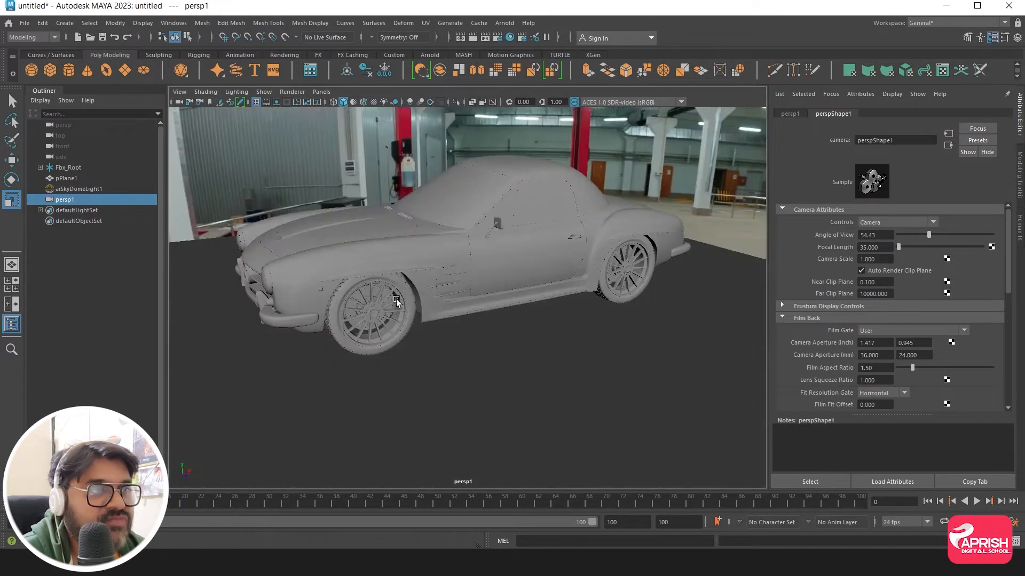
# Step: Compare the views through the persp and persp1 cameras and return to looking through persp1
pyautogui.click(320, 91)
pyautogui.moveTo(335, 104)
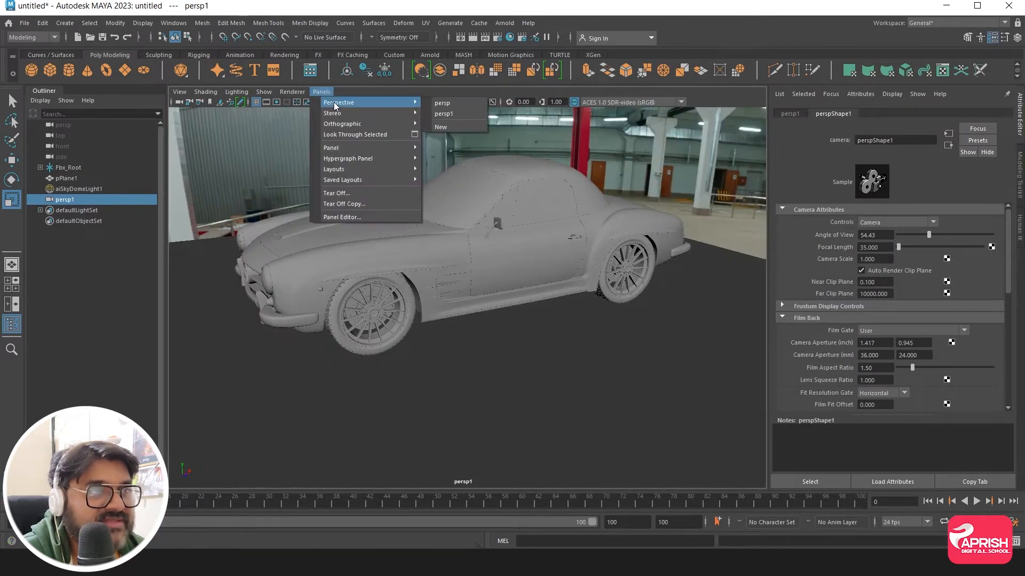
pyautogui.click(438, 114)
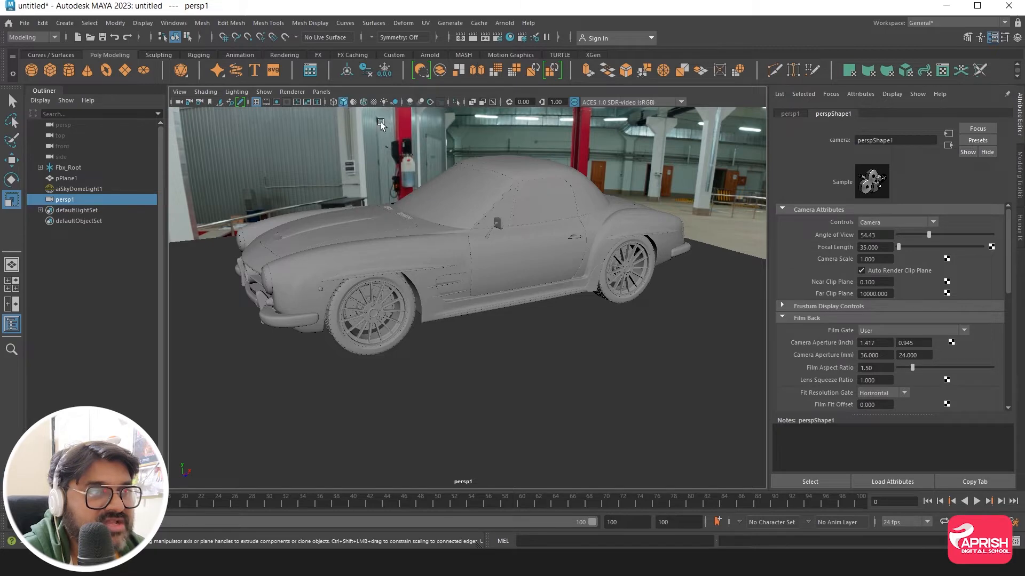
pyautogui.click(321, 91)
pyautogui.moveTo(342, 102)
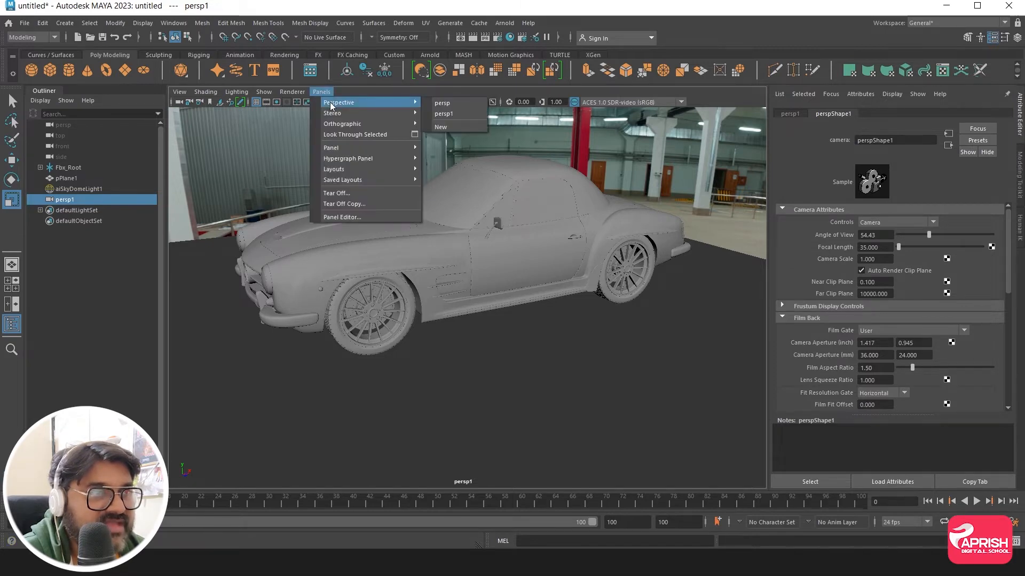
pyautogui.click(447, 104)
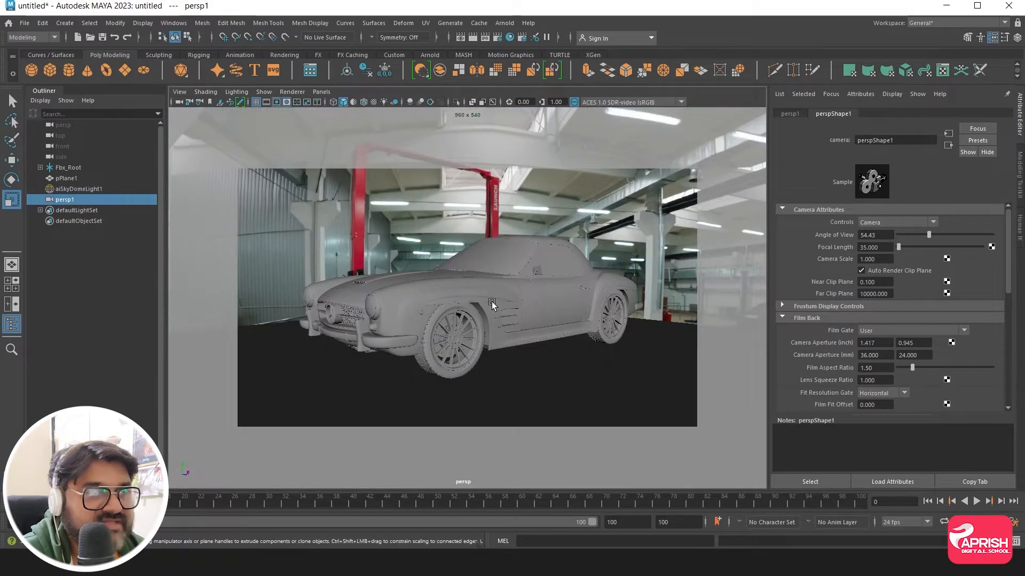
pyautogui.click(320, 91)
pyautogui.moveTo(337, 105)
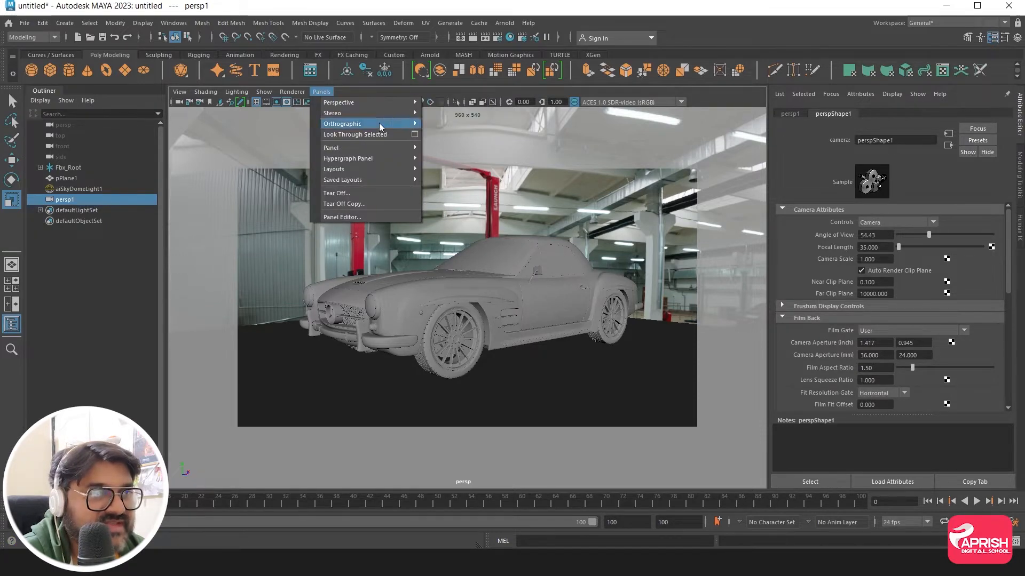
pyautogui.click(447, 114)
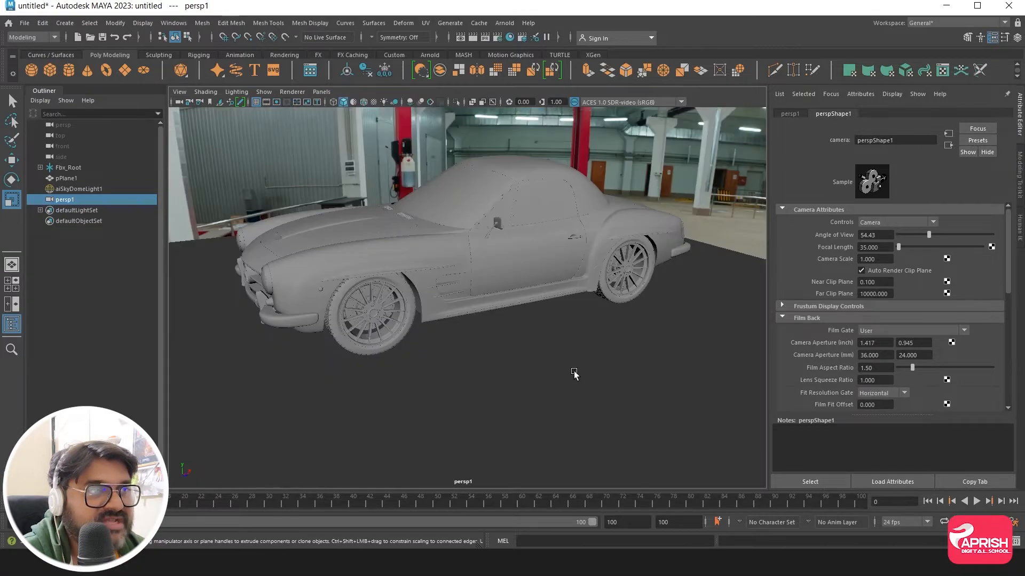
# Step: Activate the Move tool and select the car's main body mesh
pyautogui.keyDown('alt'); pyautogui.moveTo(573, 373); pyautogui.dragTo(401, 371); pyautogui.keyUp('alt')
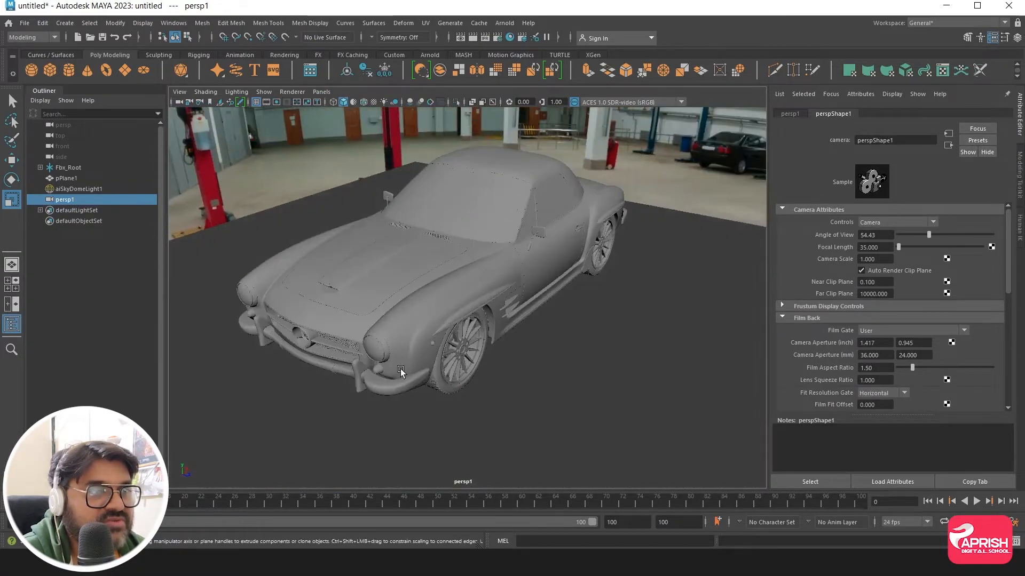
pyautogui.keyDown('alt'); pyautogui.moveTo(400, 371); pyautogui.dragTo(450, 369, button='right'); pyautogui.keyUp('alt')
pyautogui.keyDown('alt'); pyautogui.moveTo(451, 369); pyautogui.dragTo(474, 366); pyautogui.keyUp('alt')
pyautogui.keyDown('alt'); pyautogui.moveTo(473, 366); pyautogui.dragTo(479, 355, button='right'); pyautogui.keyUp('alt')
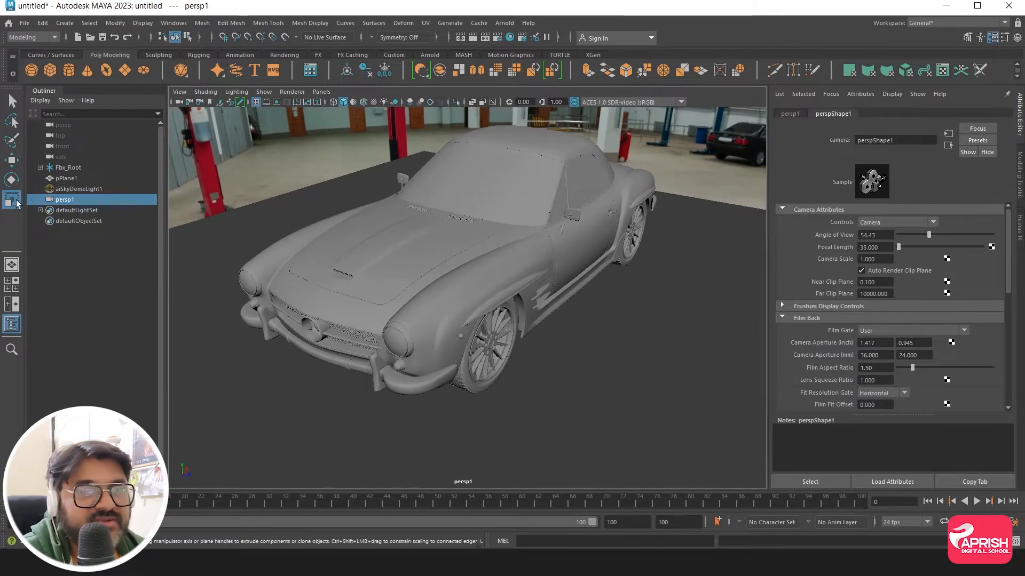
pyautogui.click(11, 160)
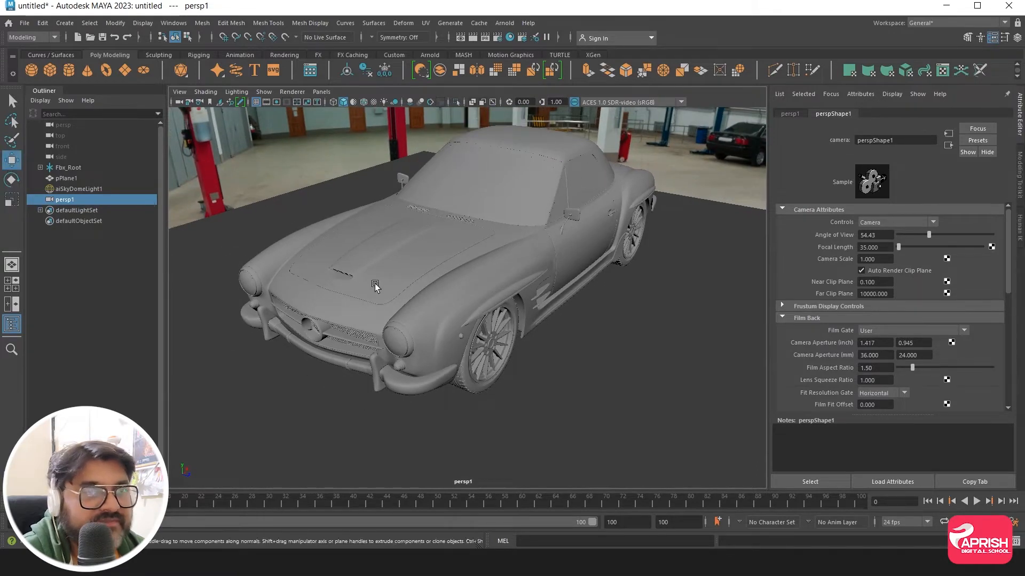
pyautogui.click(442, 308)
pyautogui.keyDown('alt'); pyautogui.moveTo(406, 293); pyautogui.dragTo(462, 285); pyautogui.keyUp('alt')
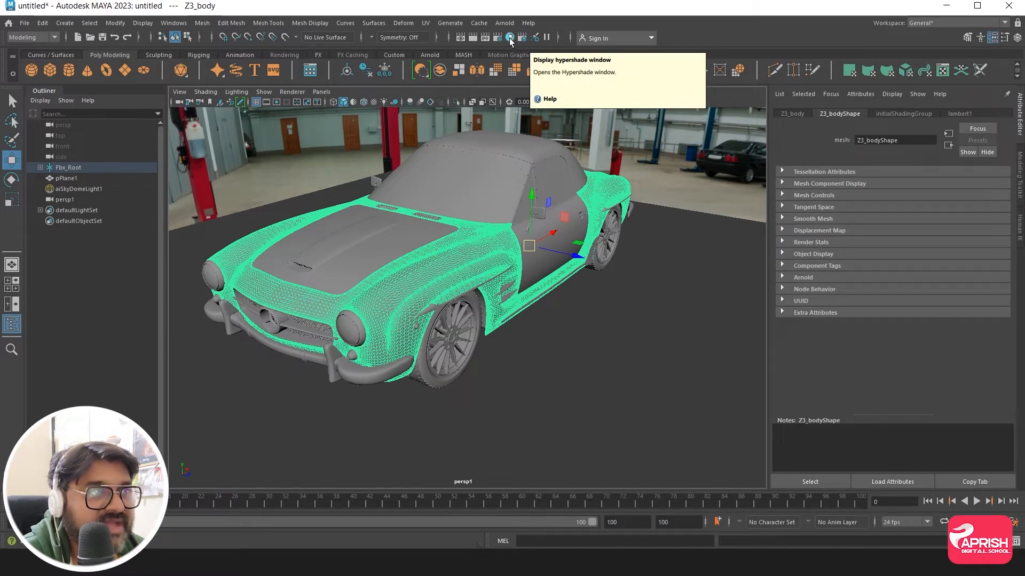
# Step: Open the Hypershade, search the node list for "car" and create an Arnold aiCarPaint material
pyautogui.click(175, 23)
pyautogui.moveTo(203, 109)
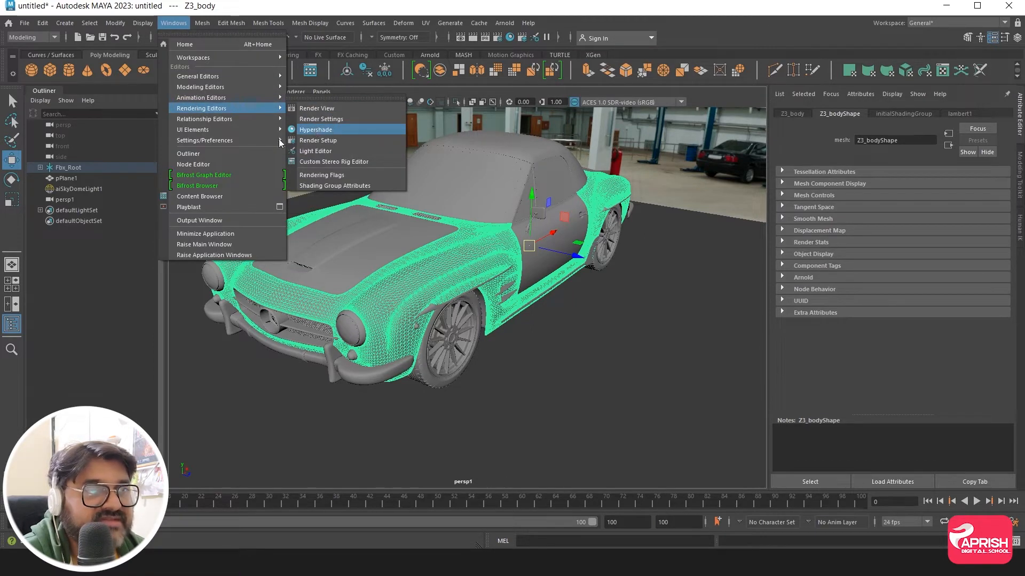
pyautogui.click(606, 6)
pyautogui.click(509, 37)
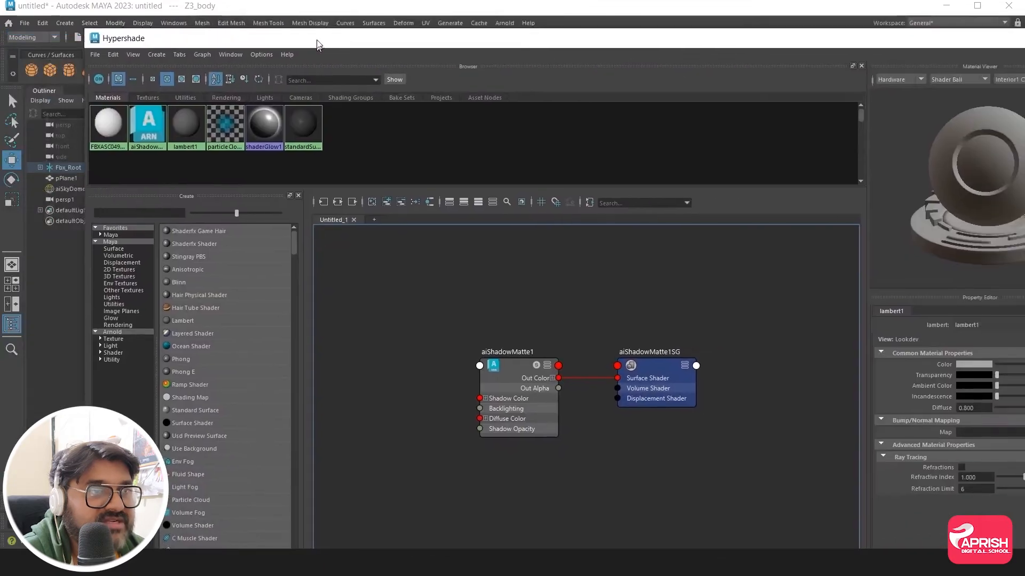
pyautogui.moveTo(316, 39); pyautogui.dragTo(319, 29)
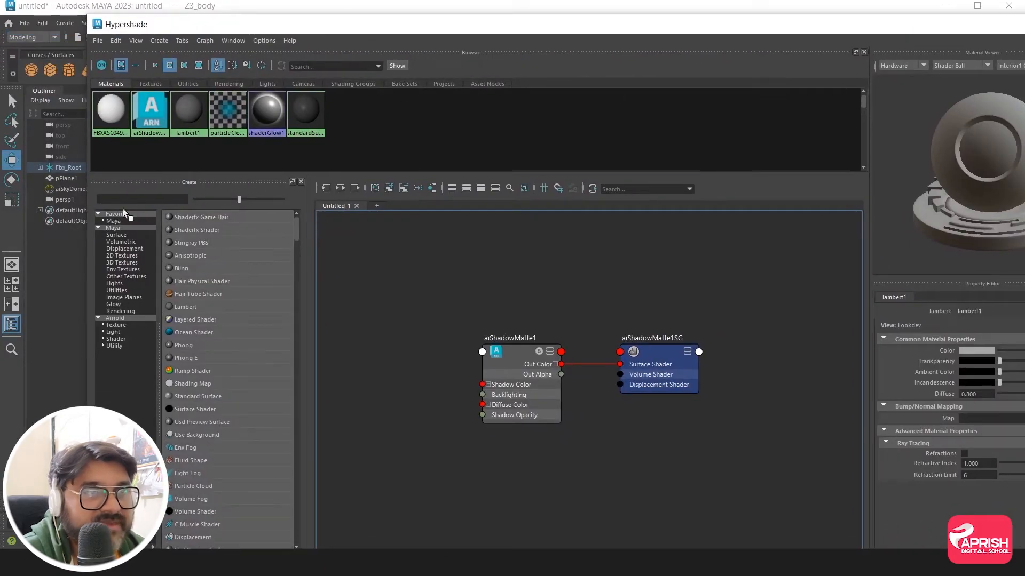
pyautogui.click(110, 199)
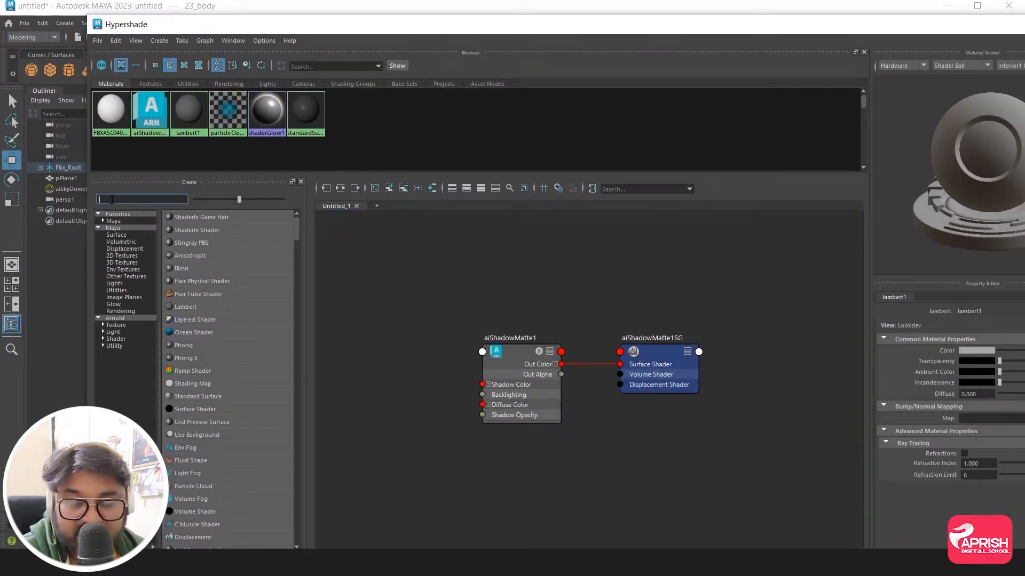
pyautogui.write('car')
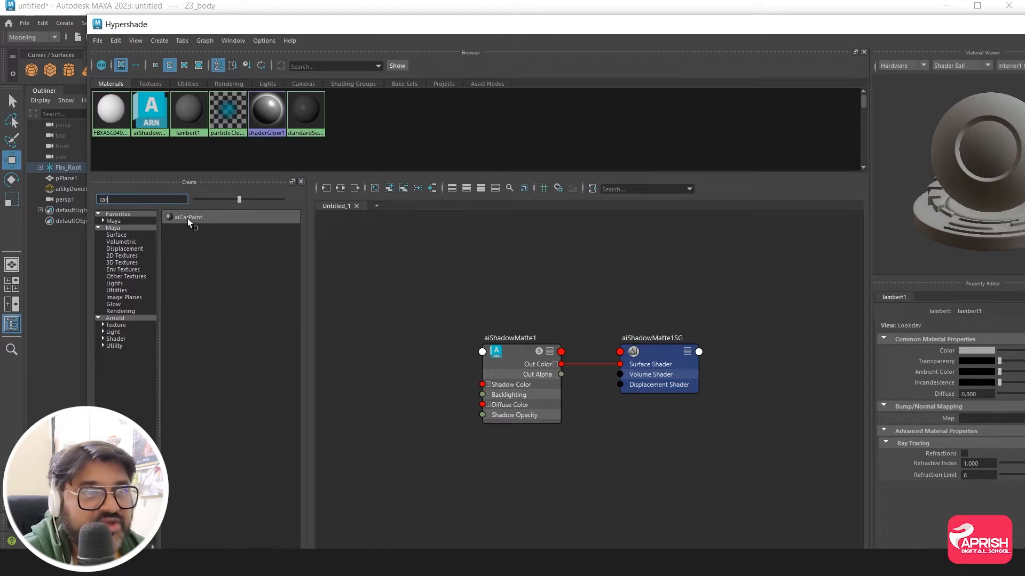
pyautogui.click(113, 318)
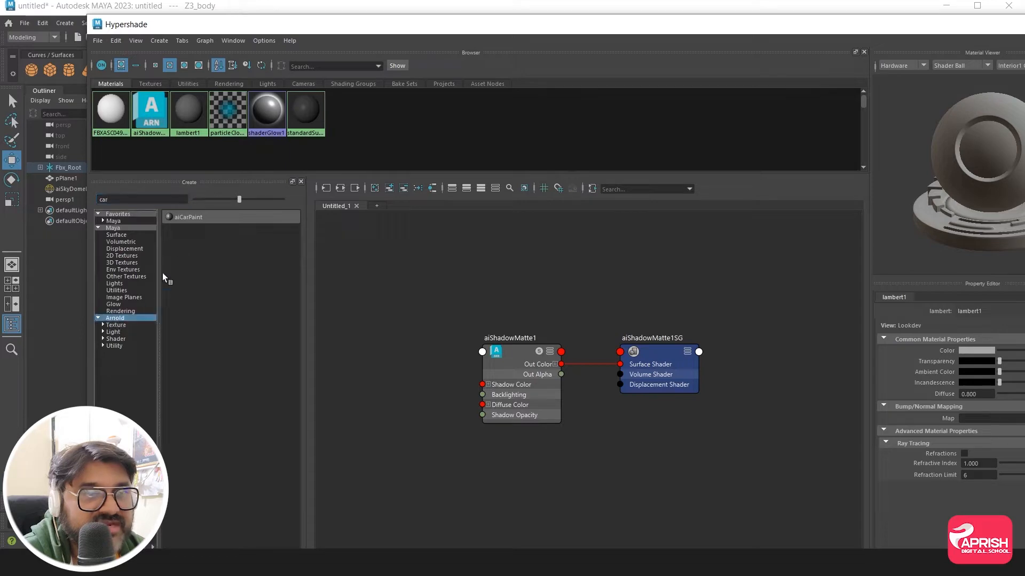
pyautogui.click(182, 217)
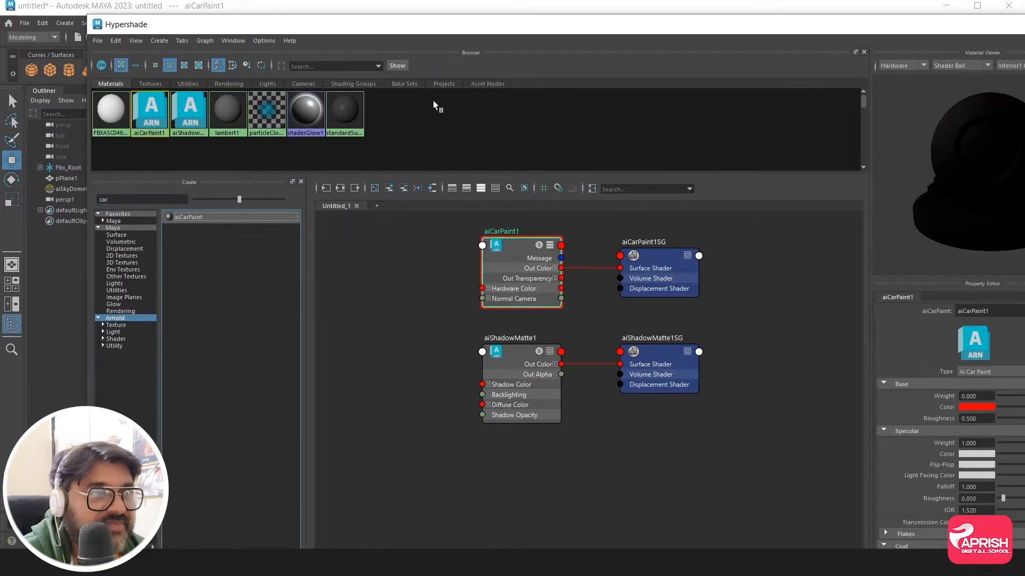
# Step: Uncover the car beside the Hypershade window and select its main body, hood and side door together
pyautogui.moveTo(361, 32); pyautogui.dragTo(598, 64)
pyautogui.keyDown('alt'); pyautogui.moveTo(302, 290); pyautogui.dragTo(325, 305); pyautogui.keyUp('alt')
pyautogui.click(296, 306)
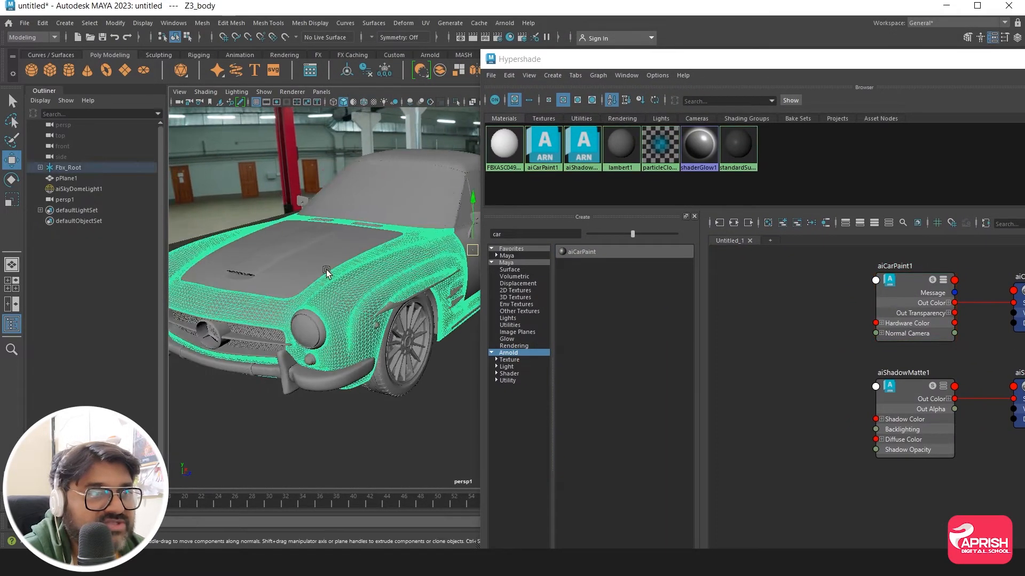
pyautogui.keyDown('shift'); pyautogui.click(300, 262); pyautogui.keyUp('shift')
pyautogui.keyDown('alt'); pyautogui.moveTo(374, 264); pyautogui.dragTo(289, 303); pyautogui.keyUp('alt')
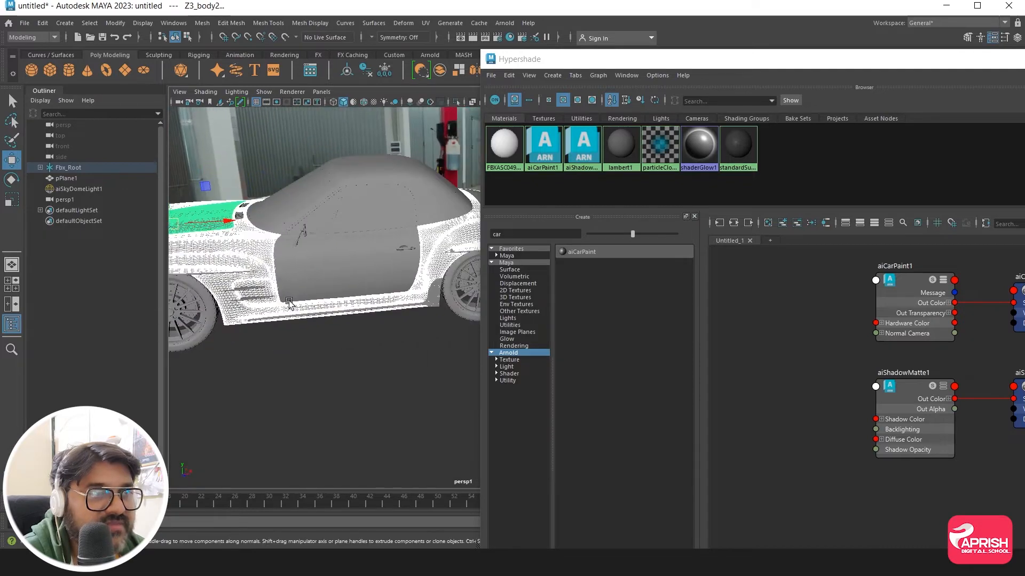
pyautogui.keyDown('shift'); pyautogui.click(320, 271); pyautogui.keyUp('shift')
pyautogui.keyDown('alt'); pyautogui.moveTo(320, 271); pyautogui.dragTo(291, 260); pyautogui.keyUp('alt')
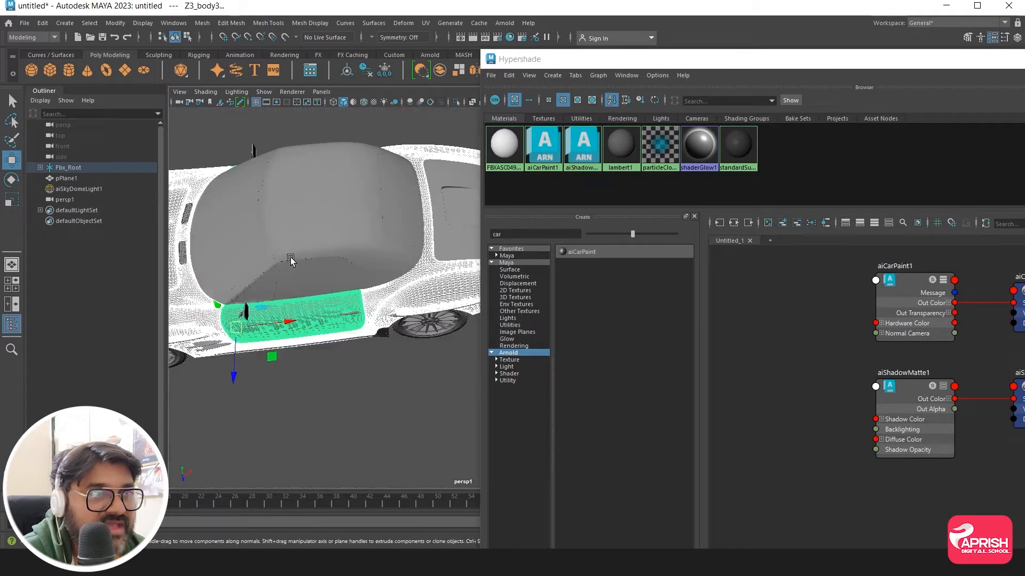
# Step: Add the roof, window frame and remaining body panels to the selection and assign the aiCarPaint1 material to all of them
pyautogui.click(308, 219)
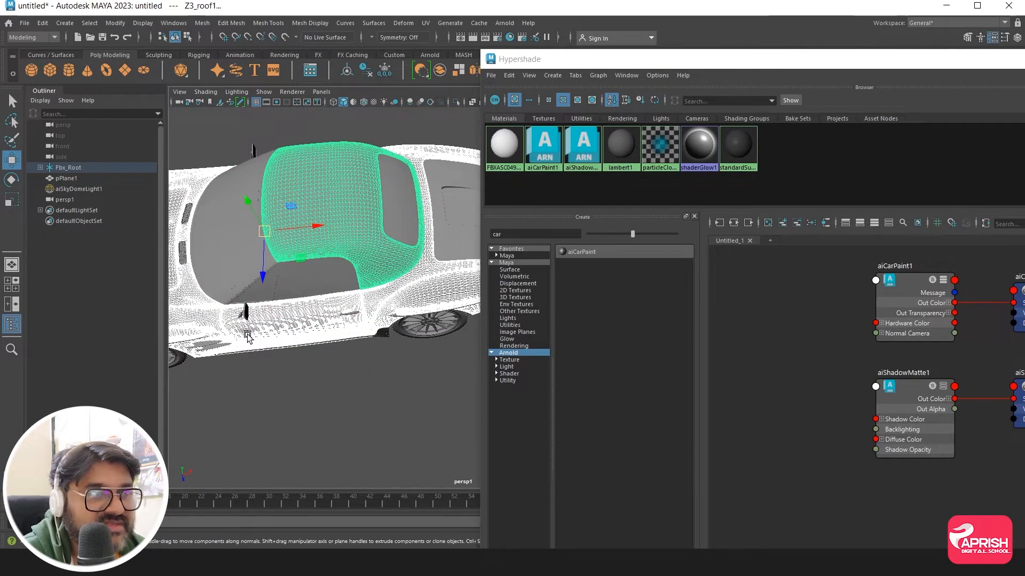
pyautogui.keyDown('alt'); pyautogui.moveTo(247, 335); pyautogui.dragTo(283, 297); pyautogui.keyUp('alt')
pyautogui.keyDown('alt'); pyautogui.moveTo(283, 296); pyautogui.dragTo(384, 263, button='middle'); pyautogui.keyUp('alt')
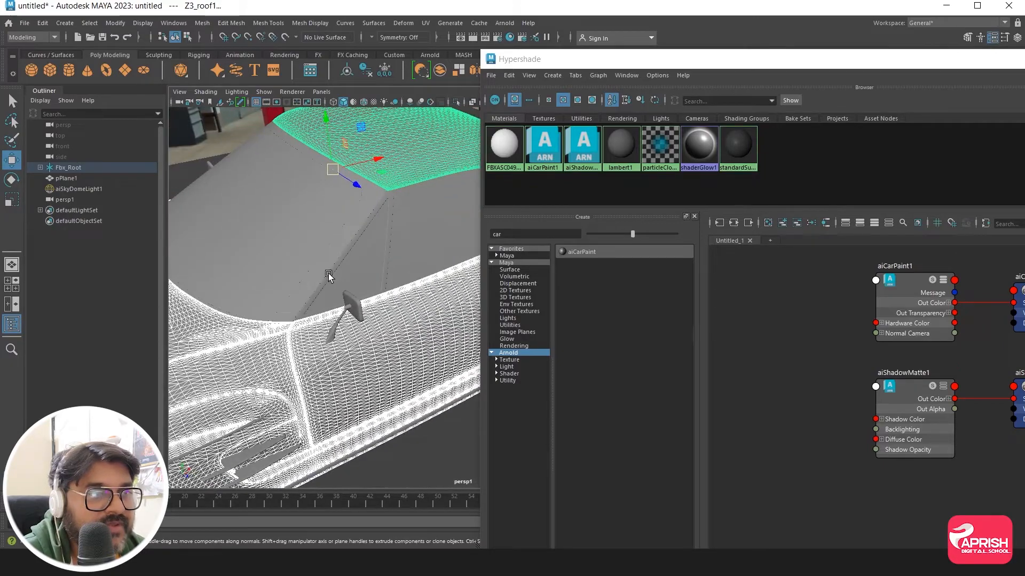
pyautogui.click(329, 275)
pyautogui.keyDown('alt'); pyautogui.moveTo(329, 276); pyautogui.dragTo(376, 329); pyautogui.keyUp('alt')
pyautogui.click(318, 285)
pyautogui.scroll(-5, 308, 283)
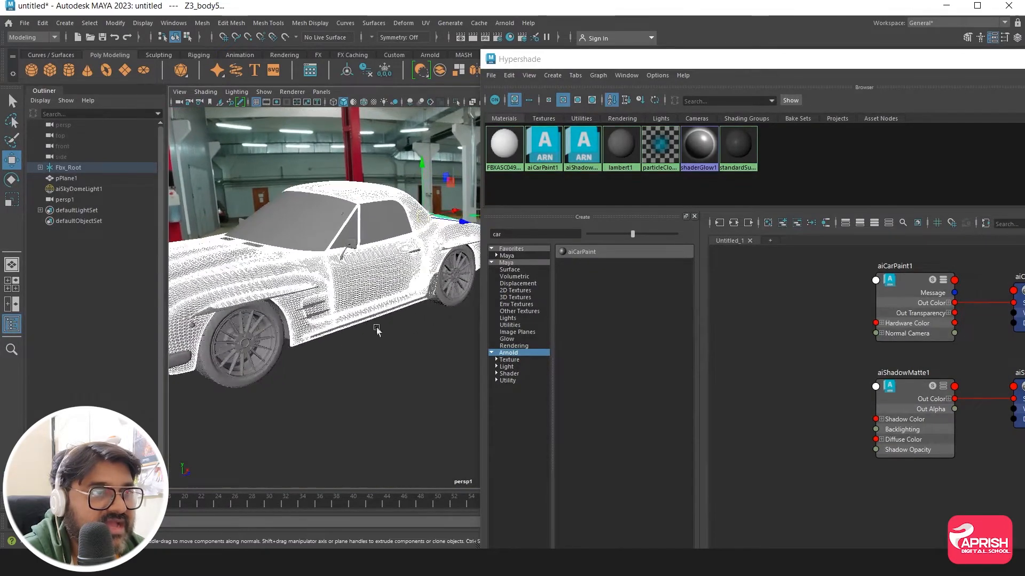
pyautogui.moveTo(619, 62); pyautogui.dragTo(532, 24)
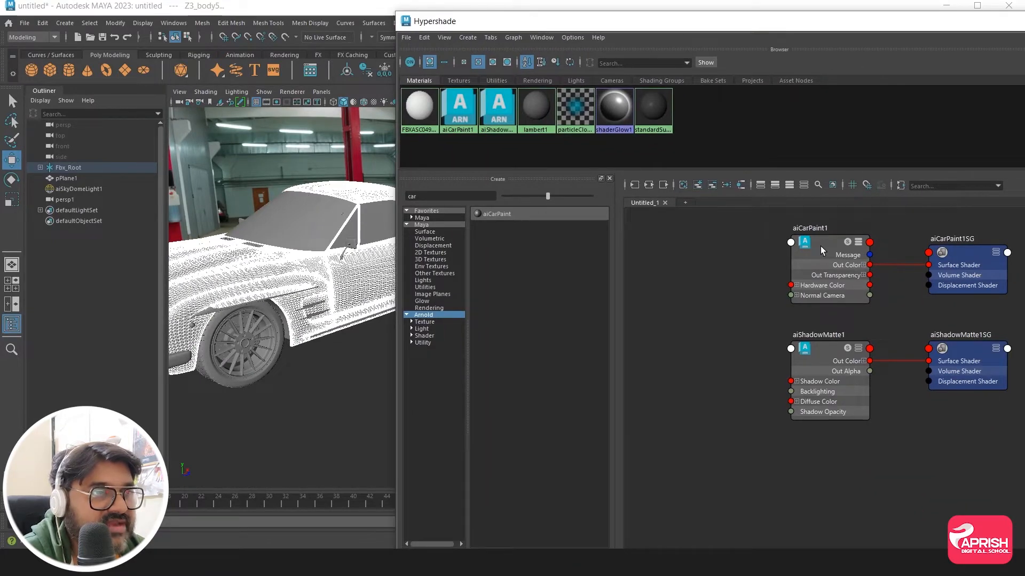
pyautogui.moveTo(820, 246); pyautogui.dragTo(806, 217, button='right')
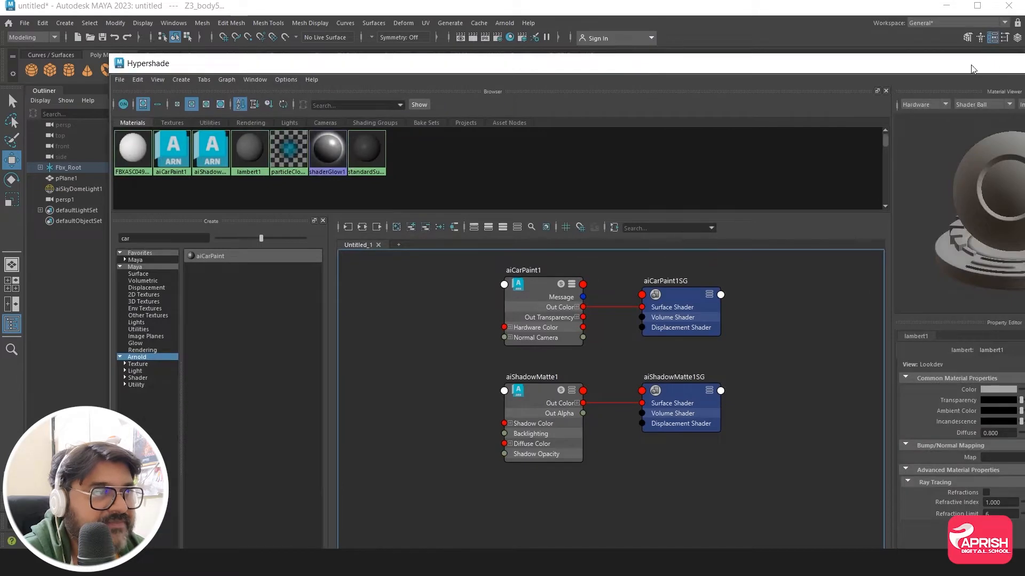
# Step: Examine aiCarPaint1's attributes and available paint presets, minimize the Hypershade and view the car from a low front three-quarter angle
pyautogui.moveTo(962, 65); pyautogui.dragTo(738, 21)
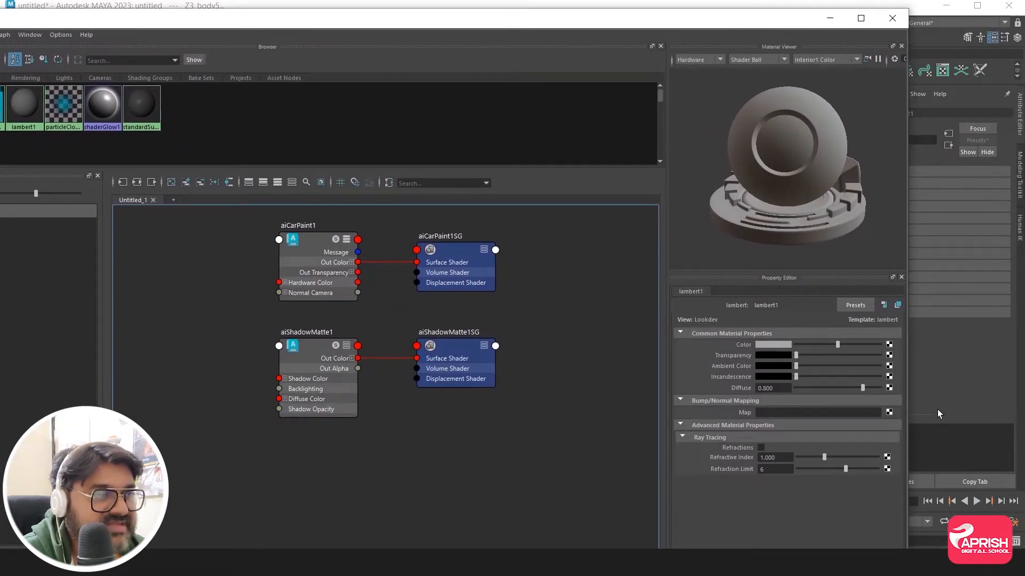
pyautogui.click(311, 247)
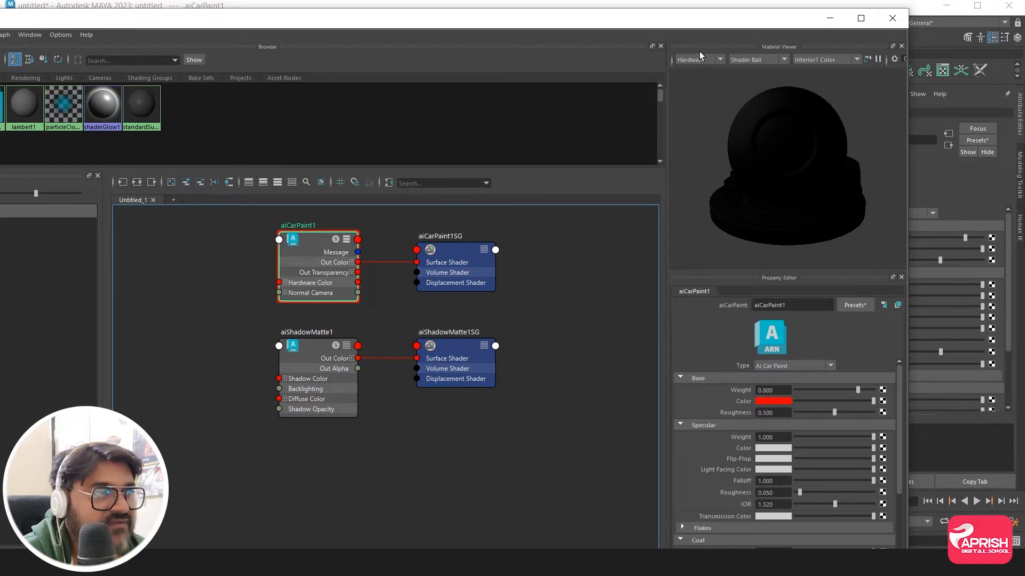
pyautogui.moveTo(716, 30); pyautogui.dragTo(728, 23)
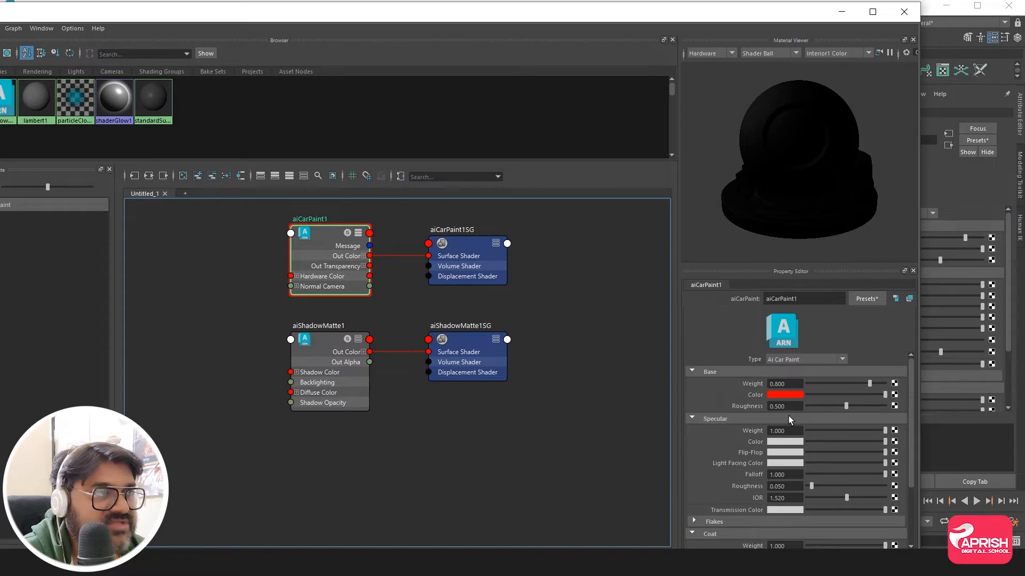
pyautogui.click(862, 300)
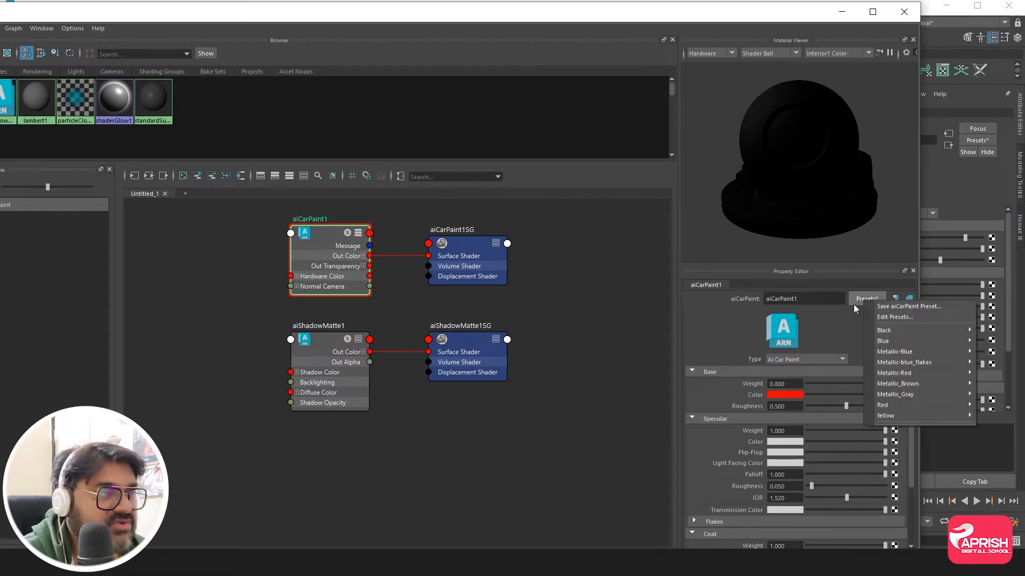
pyautogui.moveTo(877, 330)
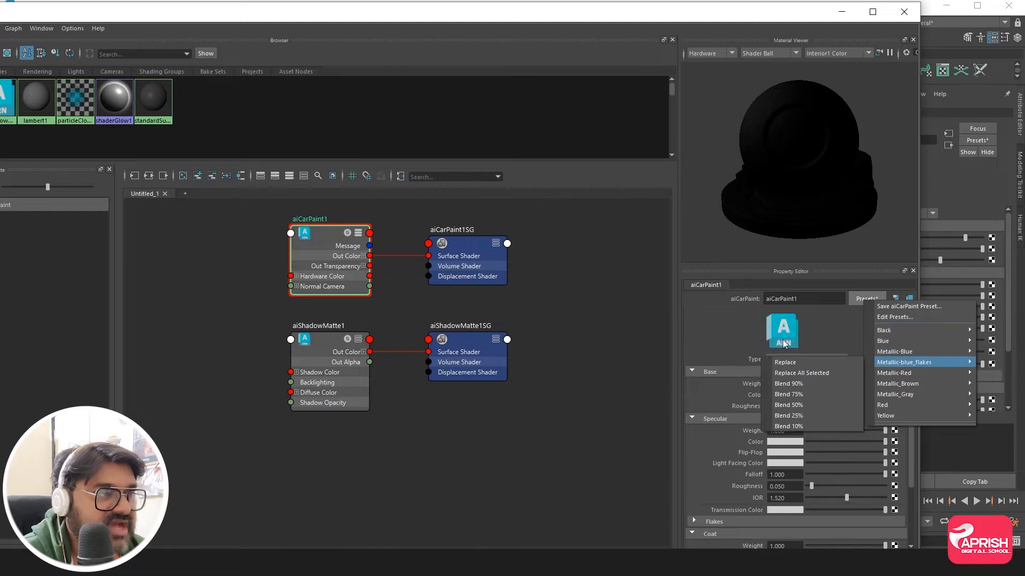
pyautogui.click(783, 362)
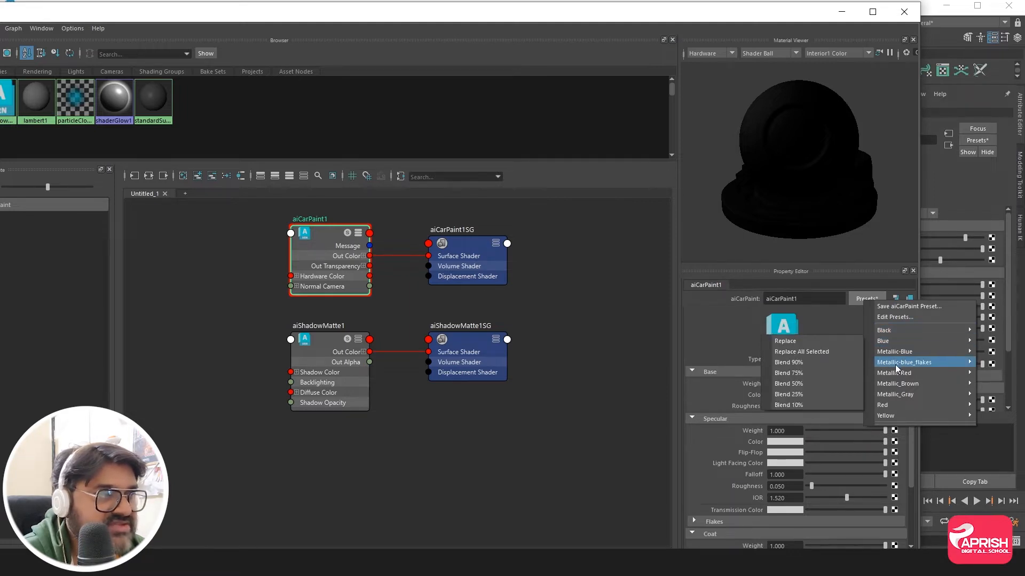
pyautogui.moveTo(895, 352)
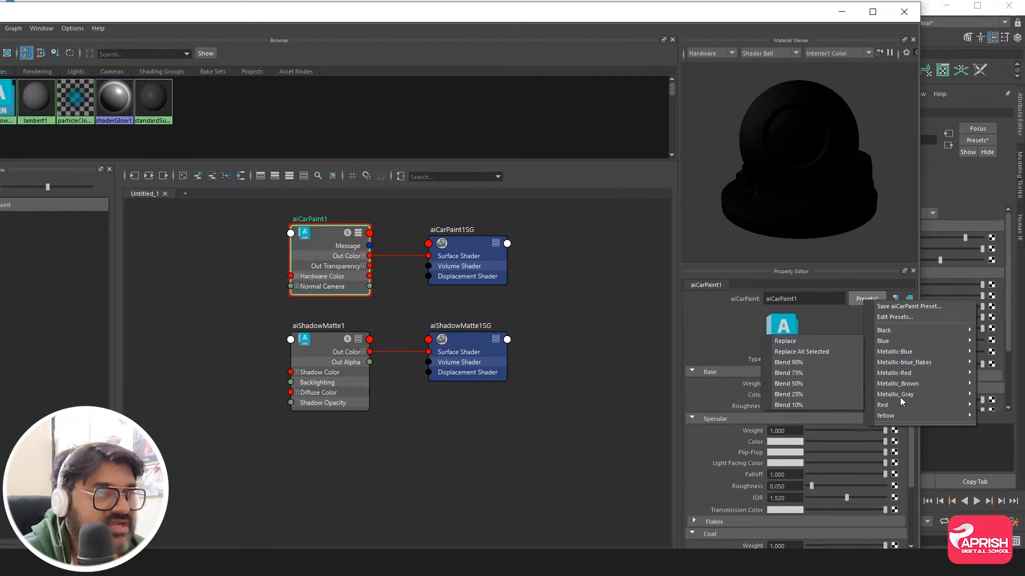
pyautogui.moveTo(896, 395)
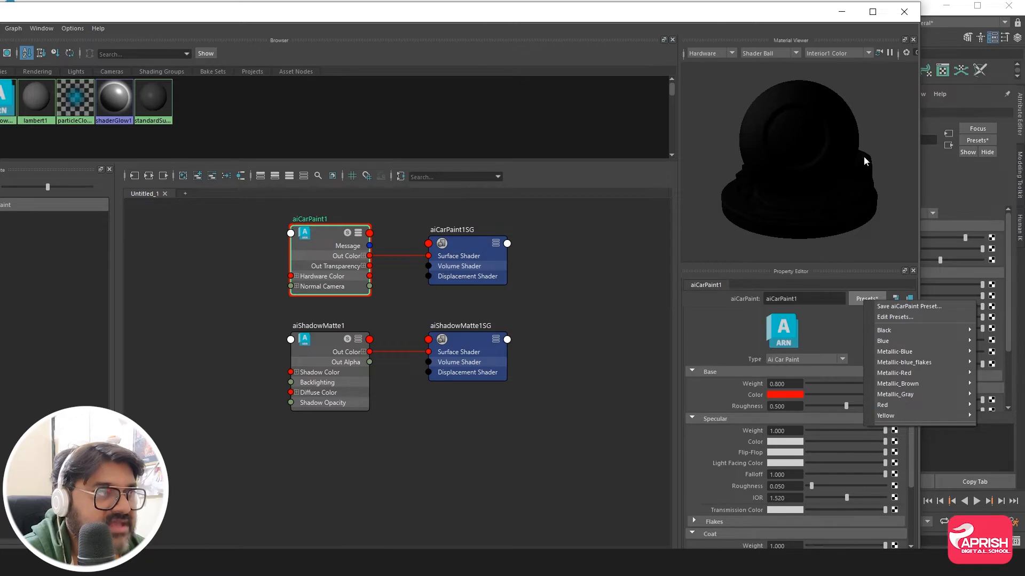
pyautogui.click(843, 20)
pyautogui.click(842, 19)
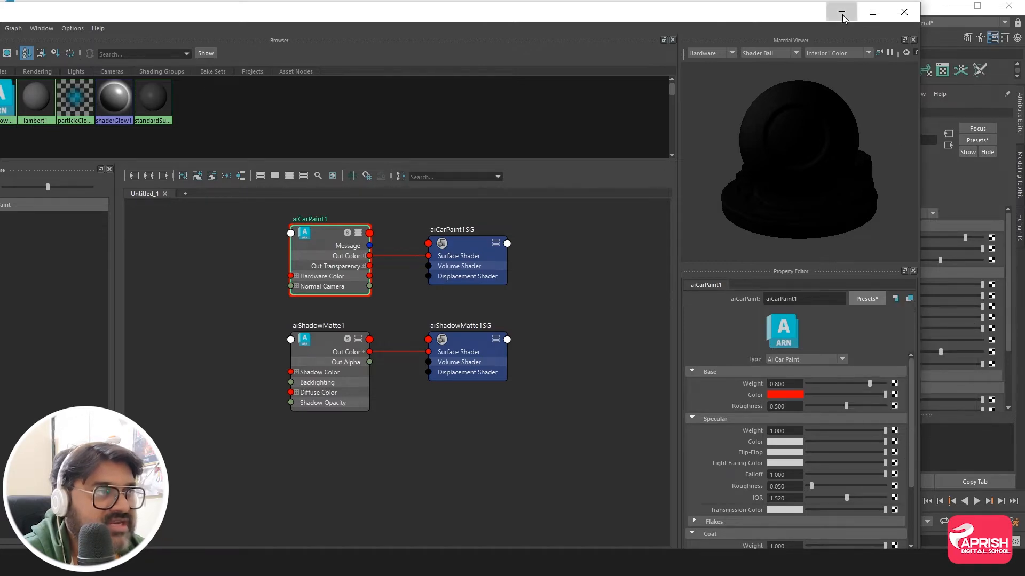
pyautogui.keyDown('alt'); pyautogui.moveTo(614, 350); pyautogui.dragTo(550, 339); pyautogui.keyUp('alt')
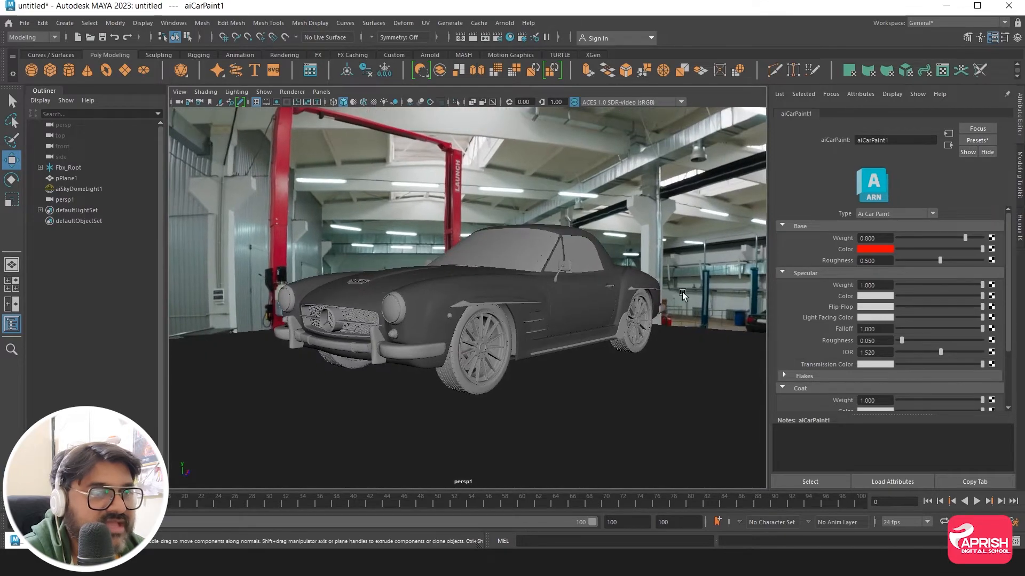
# Step: Render the car in the Arnold RenderView and move the render window clear of the aiCarPaint1 attributes
pyautogui.click(43, 542)
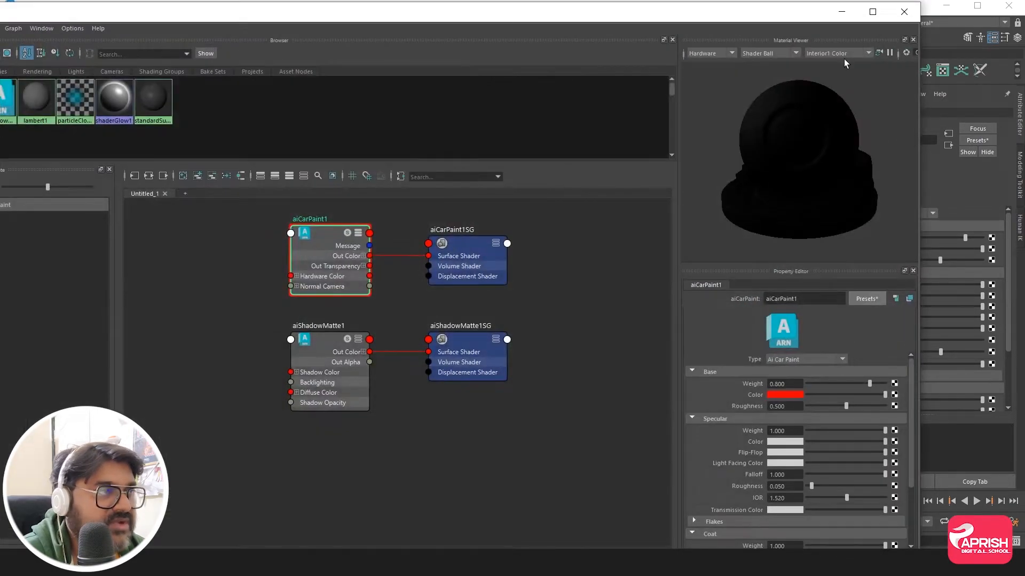
pyautogui.click(842, 11)
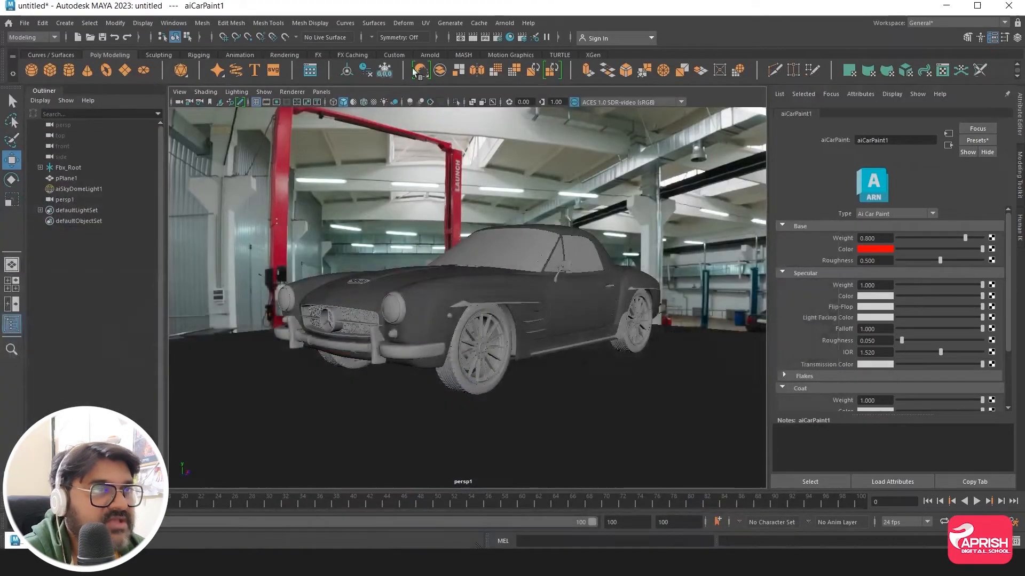
pyautogui.click(505, 23)
pyautogui.click(503, 175)
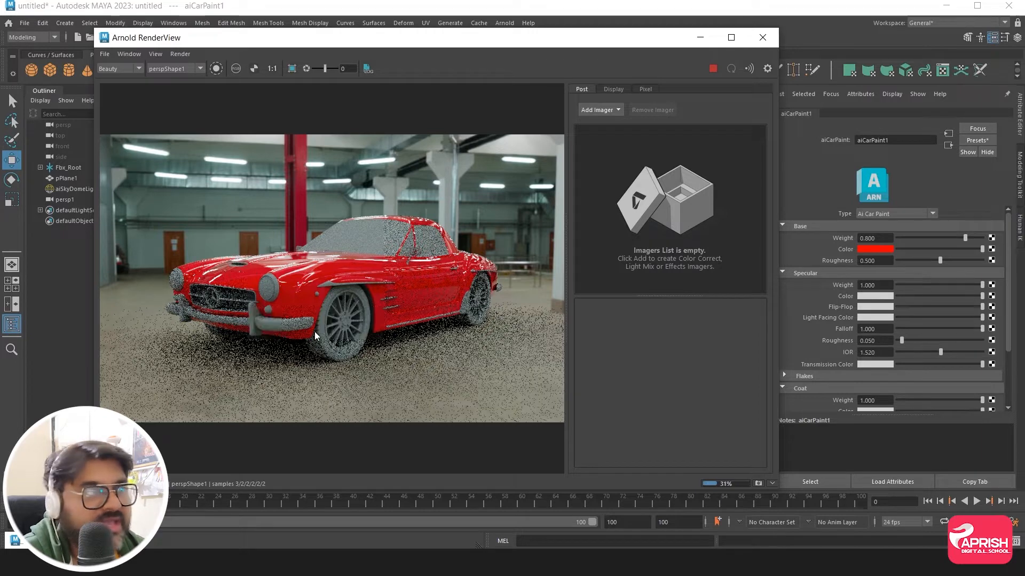
pyautogui.moveTo(456, 42); pyautogui.dragTo(395, 17)
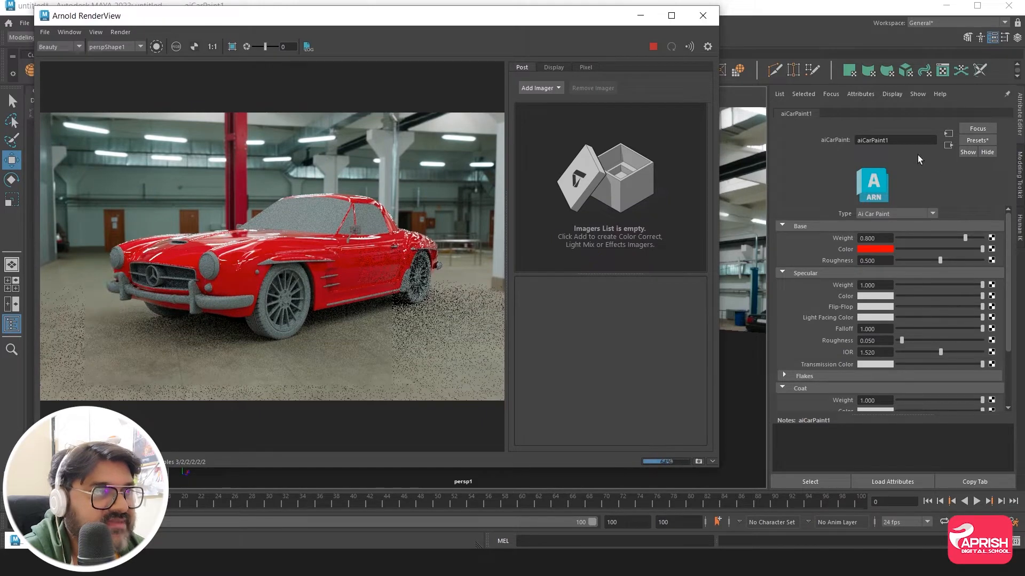
# Step: Try the Black and Blue paint presets on aiCarPaint1, replacing its current settings each time
pyautogui.click(972, 139)
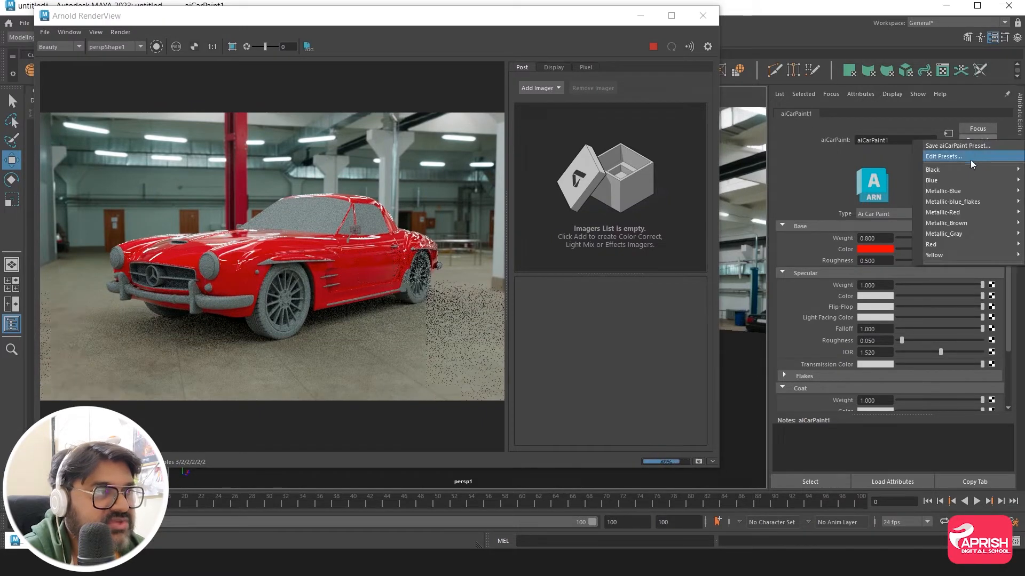
pyautogui.moveTo(953, 169)
pyautogui.click(856, 168)
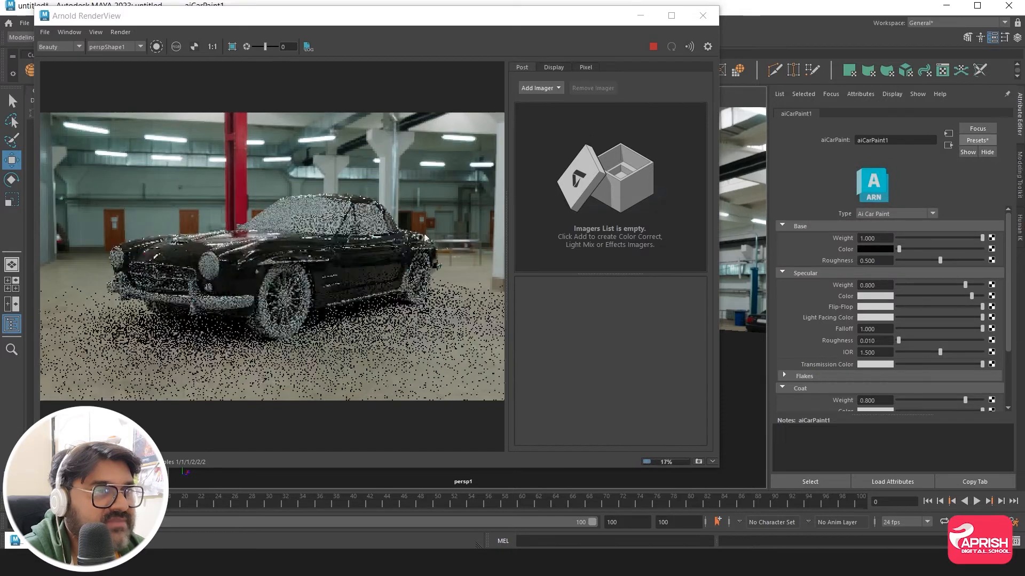
pyautogui.click(969, 142)
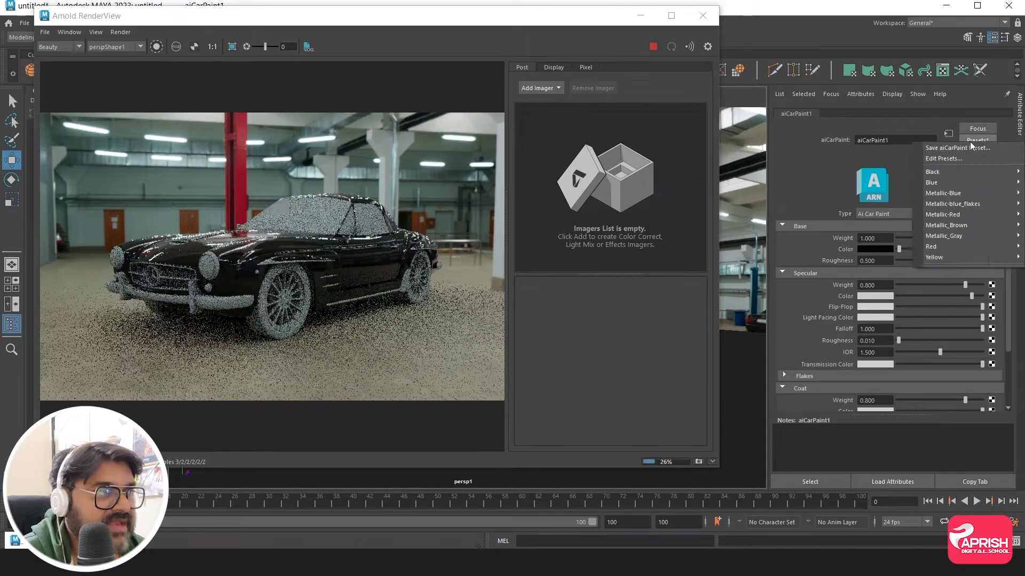
pyautogui.moveTo(937, 181)
pyautogui.click(843, 187)
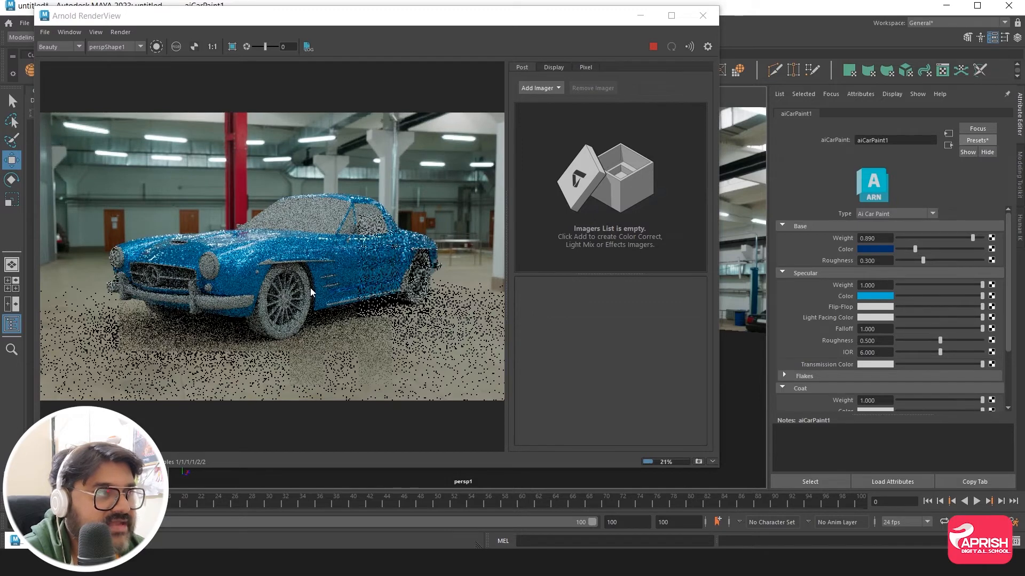
# Step: Try the Metallic-Blue and Metallic-Red presets on aiCarPaint1 in the live render
pyautogui.click(977, 140)
pyautogui.moveTo(943, 193)
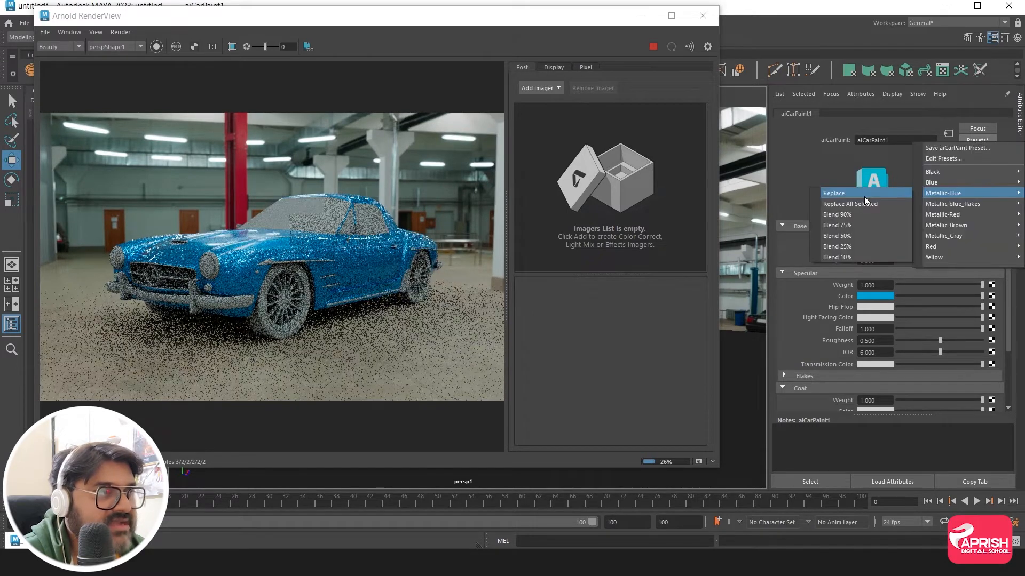
pyautogui.click(864, 197)
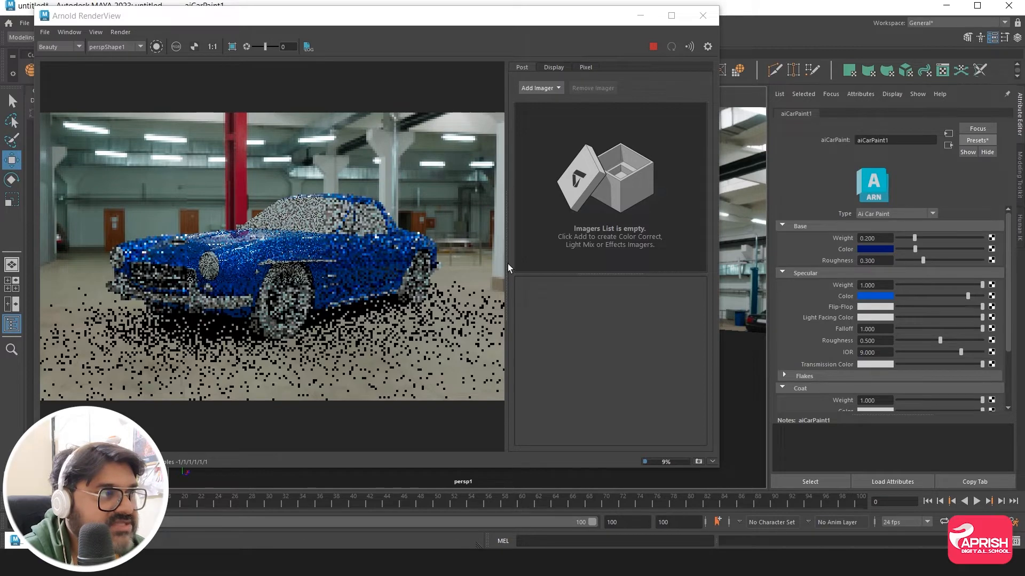
pyautogui.click(977, 140)
pyautogui.moveTo(951, 213)
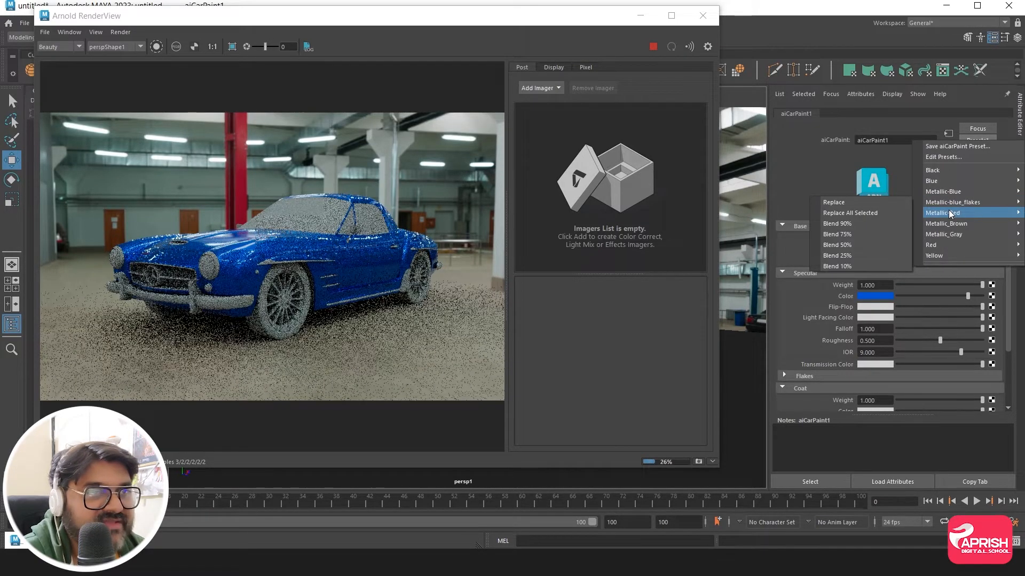
pyautogui.click(835, 203)
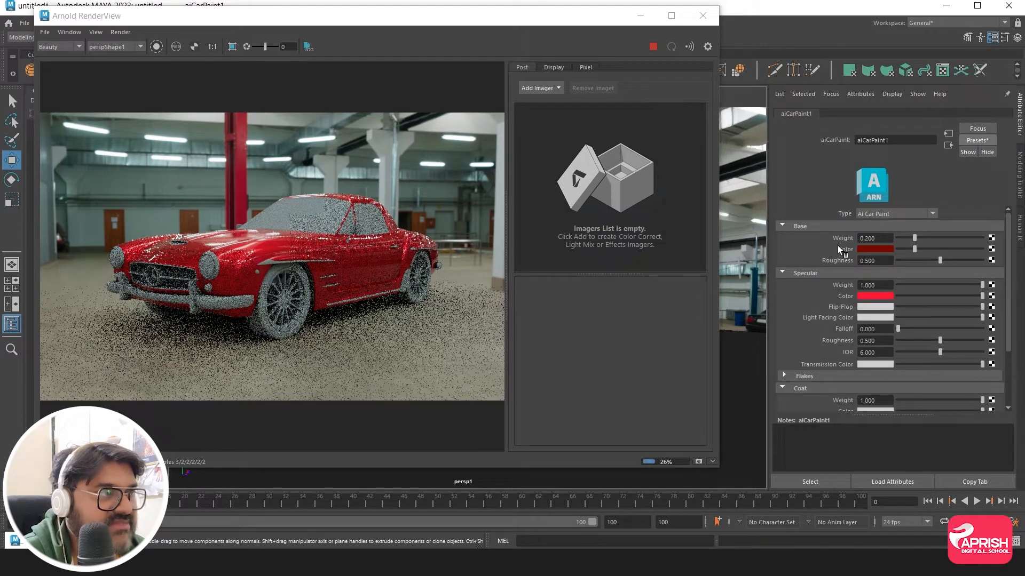
# Step: Try the Metallic_Brown preset on aiCarPaint1 in the live render
pyautogui.click(977, 140)
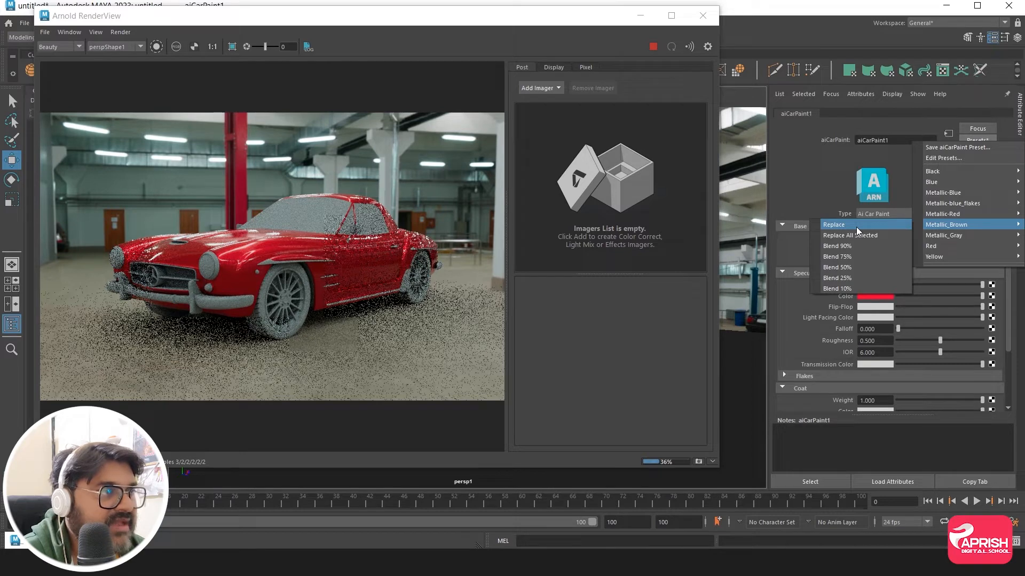
pyautogui.click(857, 224)
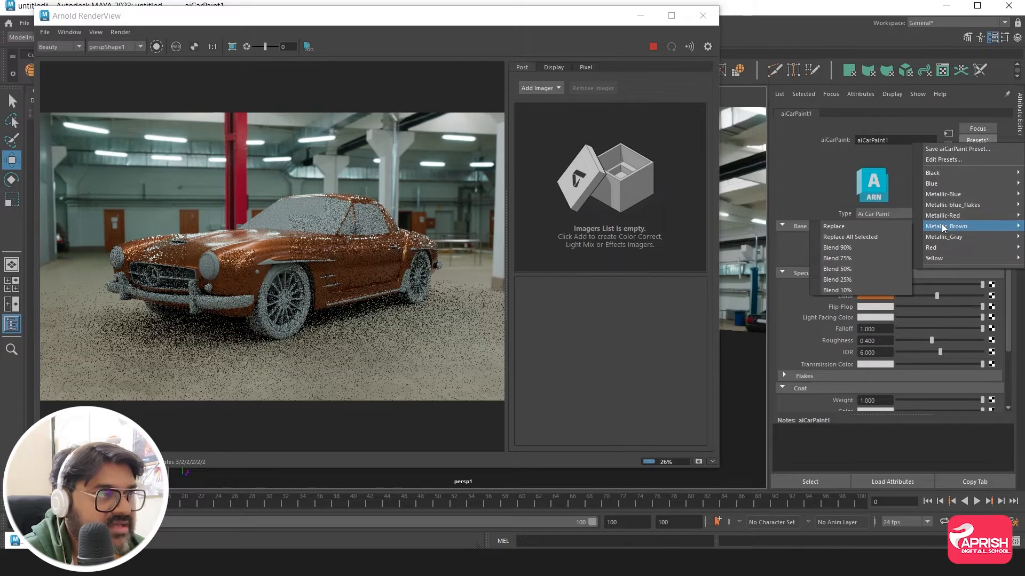
pyautogui.click(834, 227)
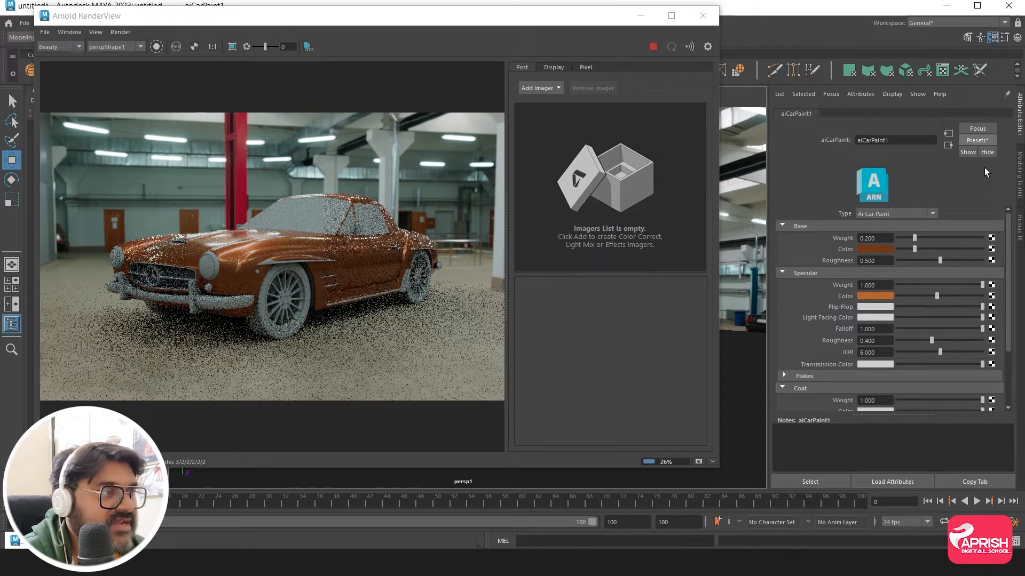
# Step: Replace aiCarPaint1's settings with the Metallic-blue_flakes preset and close the render window after checking the result
pyautogui.click(976, 140)
pyautogui.moveTo(953, 202)
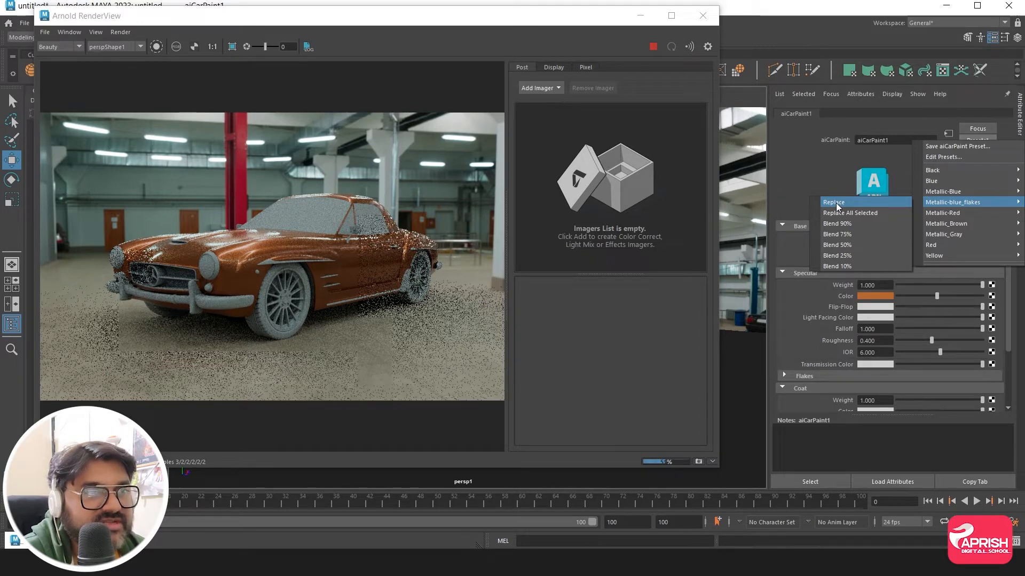
pyautogui.click(836, 203)
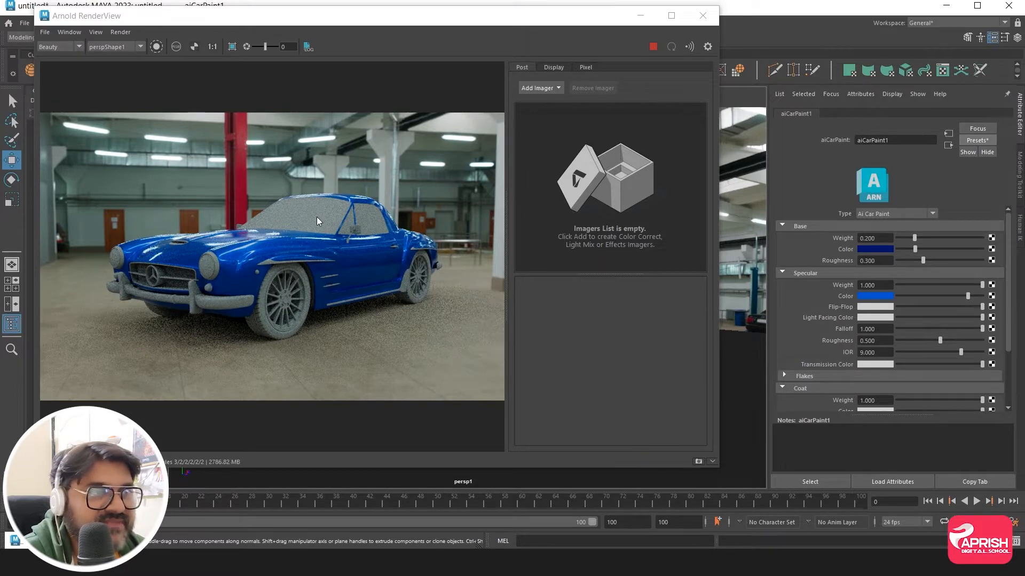
pyautogui.click(709, 20)
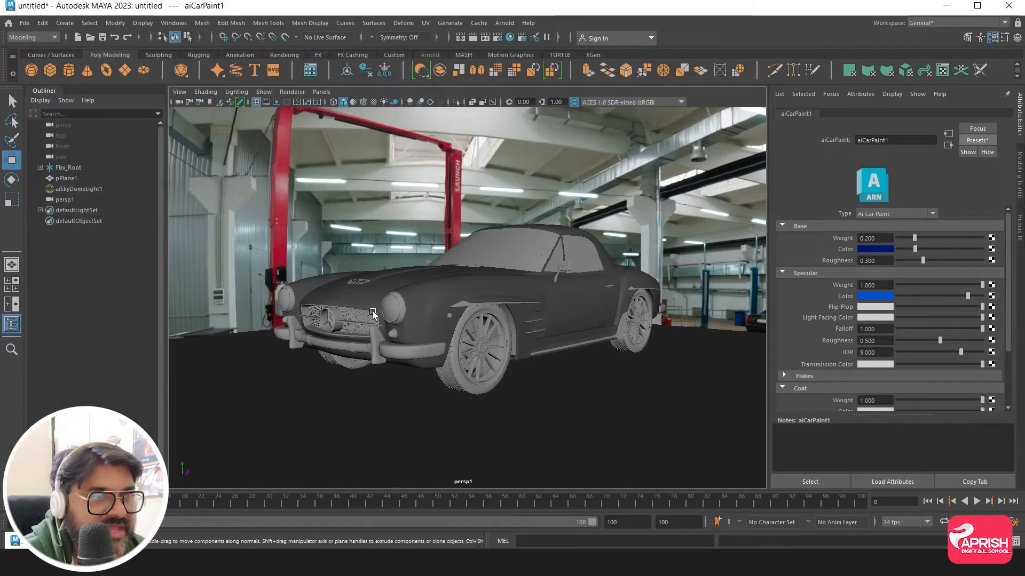
# Step: Select both headlight rims, the front bumper and the grille's star emblem with its crossbar
pyautogui.scroll(3, 382, 369)
pyautogui.click(380, 317)
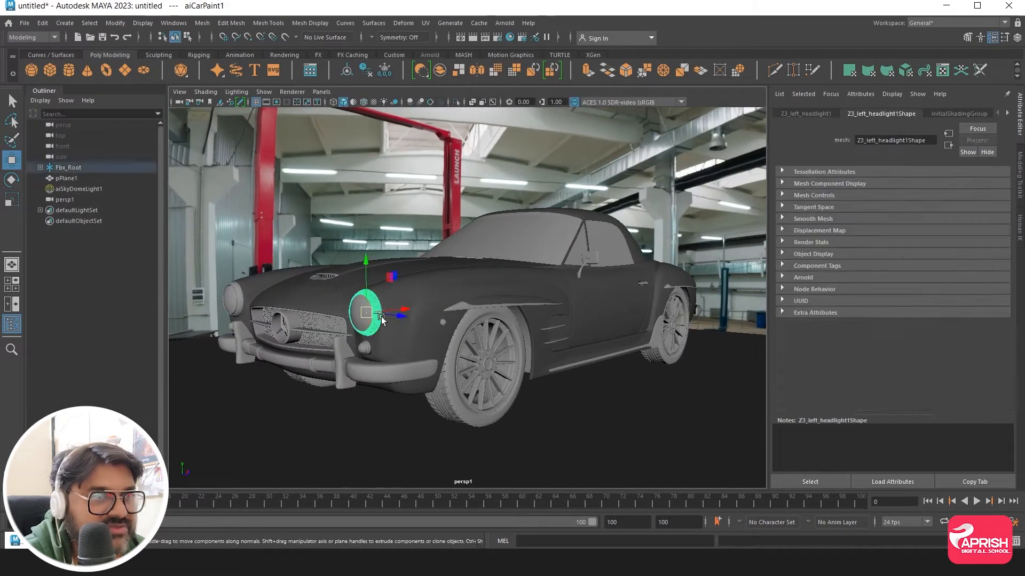
pyautogui.press('q')
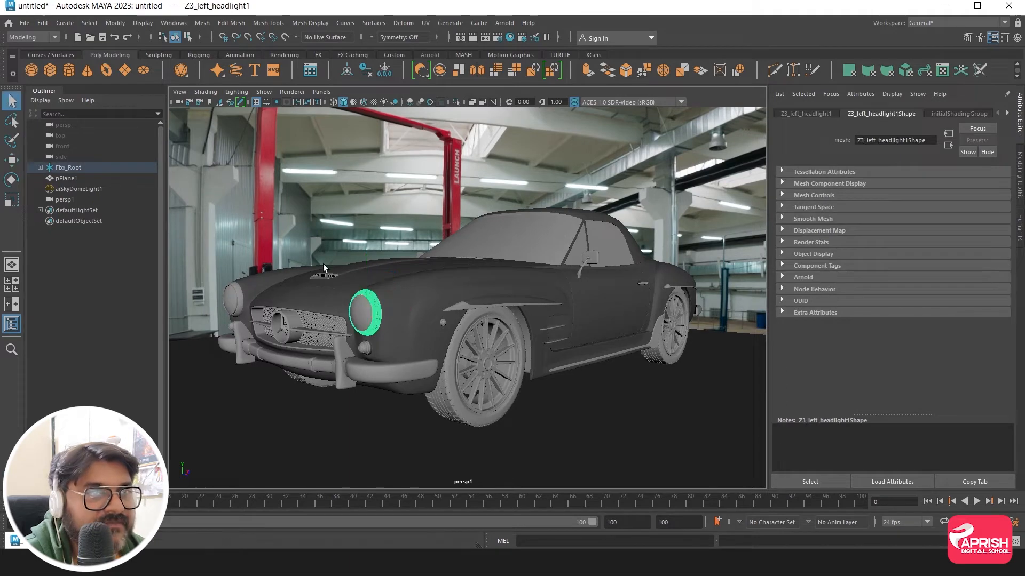
pyautogui.keyDown('shift'); pyautogui.click(238, 301); pyautogui.keyUp('shift')
pyautogui.keyDown('shift'); pyautogui.click(239, 344); pyautogui.keyUp('shift')
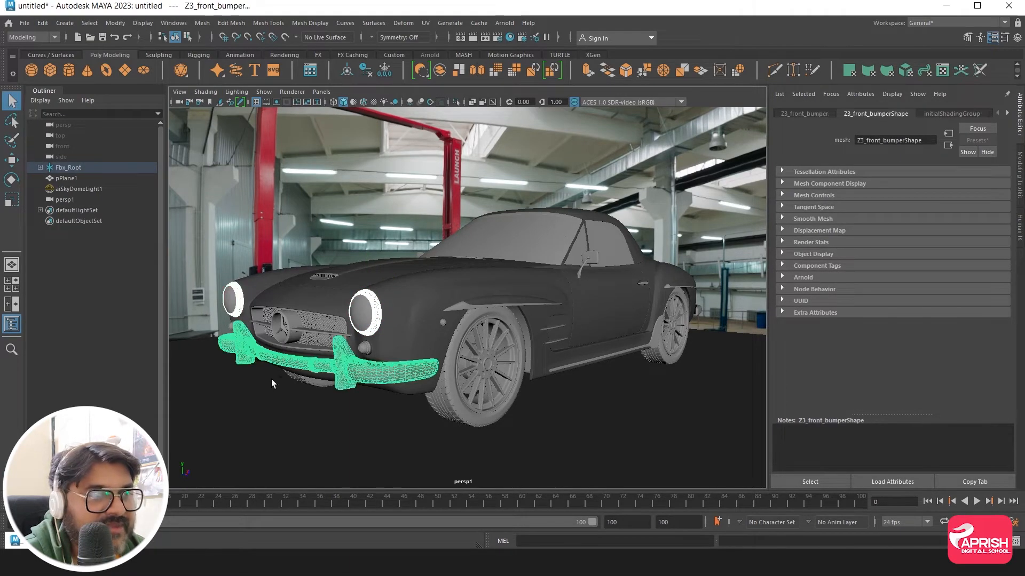
pyautogui.keyDown('shift'); pyautogui.click(289, 326); pyautogui.keyUp('shift')
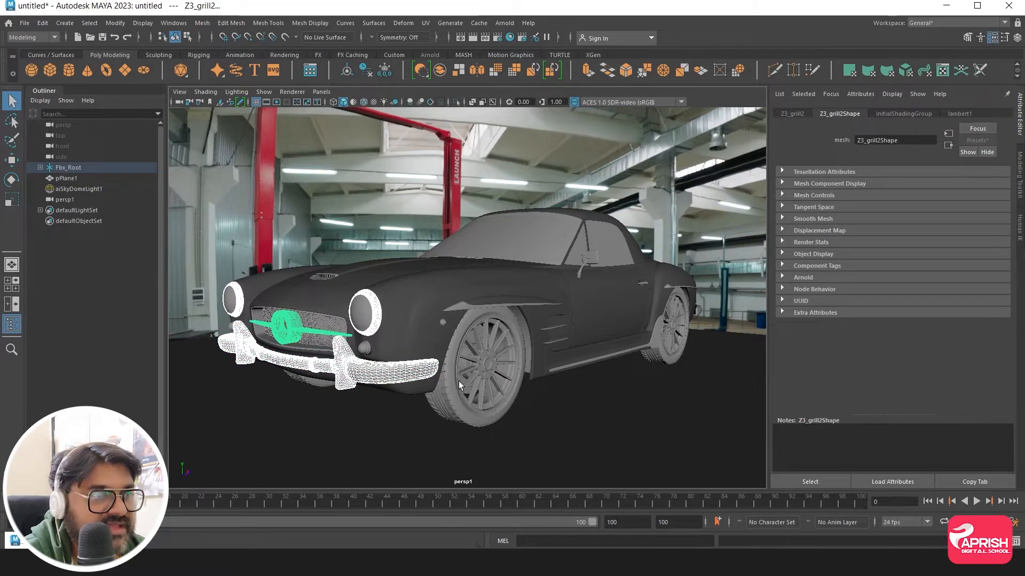
# Step: Add the front and rear wheel rims on the car's left side to the selection
pyautogui.keyDown('shift'); pyautogui.click(482, 365); pyautogui.keyUp('shift')
pyautogui.keyDown('alt'); pyautogui.moveTo(542, 419); pyautogui.dragTo(451, 416); pyautogui.keyUp('alt')
pyautogui.keyDown('shift'); pyautogui.click(729, 349); pyautogui.keyUp('shift')
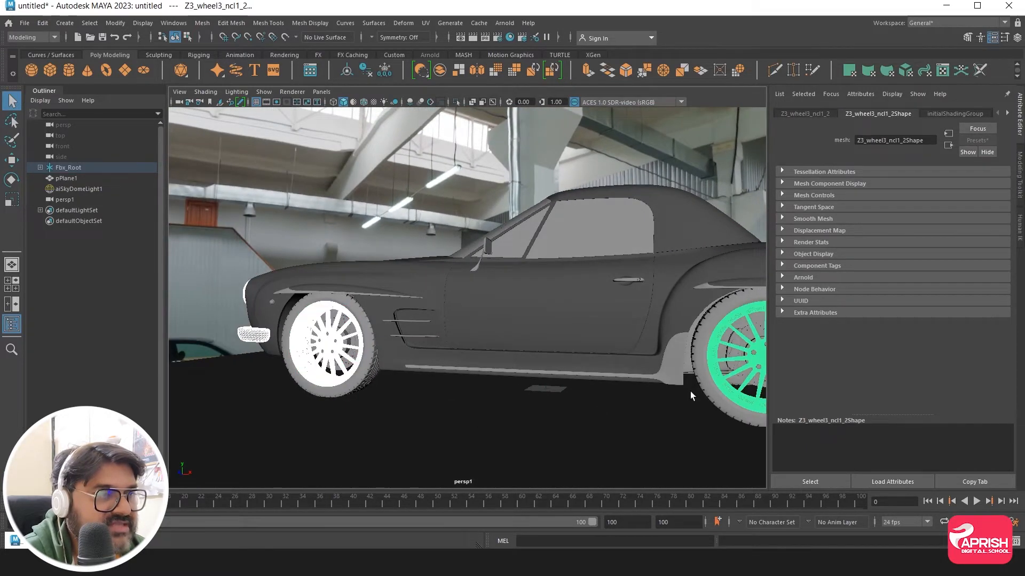
# Step: Add the rear bumper, the licence plate frame and the left rear light's trim to the selection
pyautogui.keyDown('alt'); pyautogui.moveTo(693, 397); pyautogui.dragTo(524, 397, button='middle'); pyautogui.keyUp('alt')
pyautogui.moveTo(524, 397)
pyautogui.keyDown('alt'); pyautogui.mouseDown()
pyautogui.moveTo(501, 371)
pyautogui.moveTo(506, 397)
pyautogui.mouseUp(); pyautogui.keyUp('alt')
pyautogui.keyDown('shift'); pyautogui.click(497, 395); pyautogui.keyUp('shift')
pyautogui.keyDown('alt'); pyautogui.moveTo(506, 397); pyautogui.dragTo(580, 342, button='right'); pyautogui.keyUp('alt')
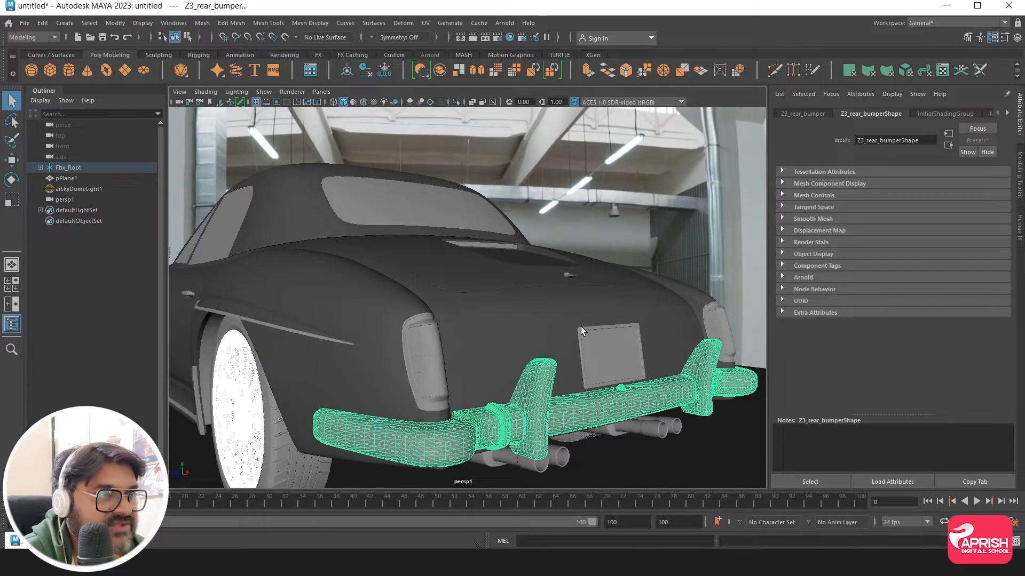
pyautogui.keyDown('shift'); pyautogui.click(581, 330); pyautogui.keyUp('shift')
pyautogui.keyDown('shift'); pyautogui.click(407, 357); pyautogui.keyUp('shift')
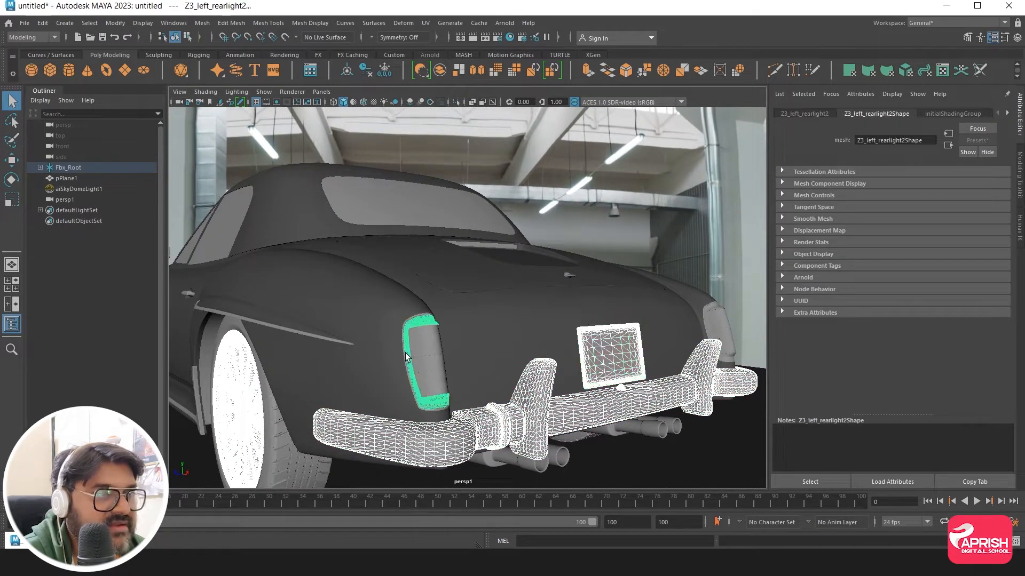
# Step: Add the right rear light's trim and the exhaust pipes to the selection
pyautogui.moveTo(592, 416)
pyautogui.keyDown('alt'); pyautogui.mouseDown()
pyautogui.moveTo(576, 412)
pyautogui.moveTo(607, 409)
pyautogui.mouseUp(); pyautogui.keyUp('alt')
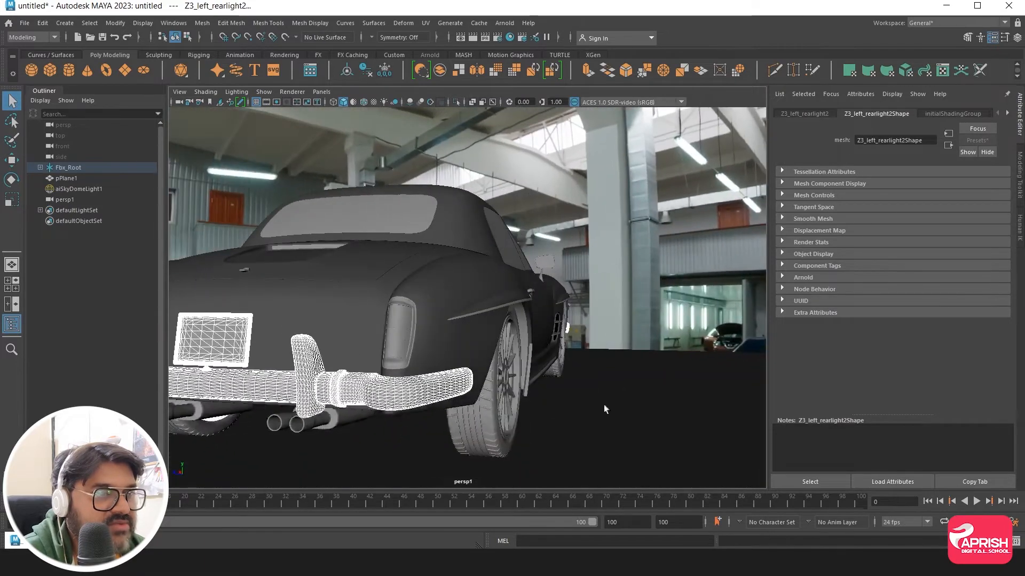
pyautogui.keyDown('shift'); pyautogui.click(408, 300); pyautogui.keyUp('shift')
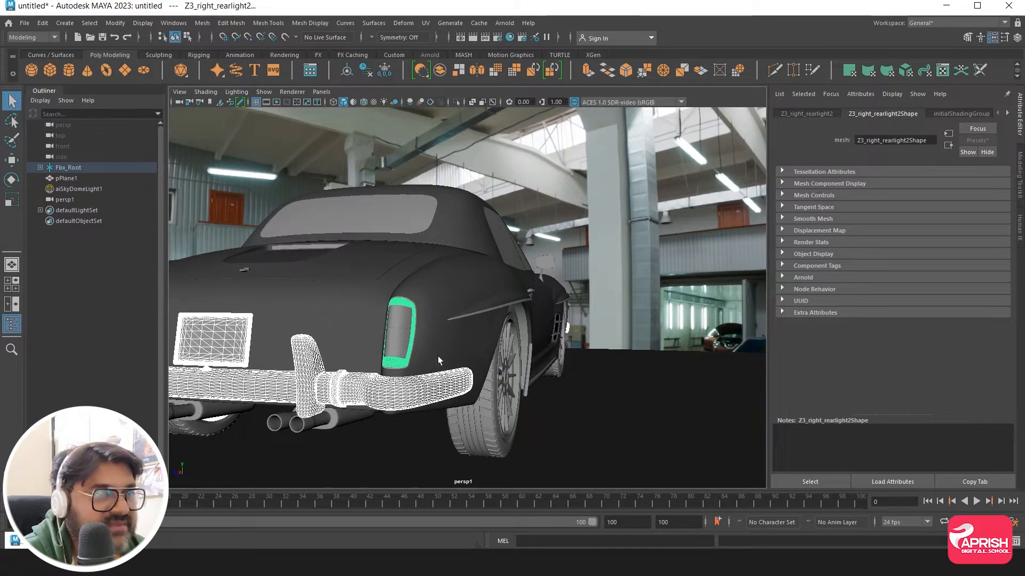
pyautogui.keyDown('alt'); pyautogui.moveTo(374, 437); pyautogui.dragTo(362, 418); pyautogui.keyUp('alt')
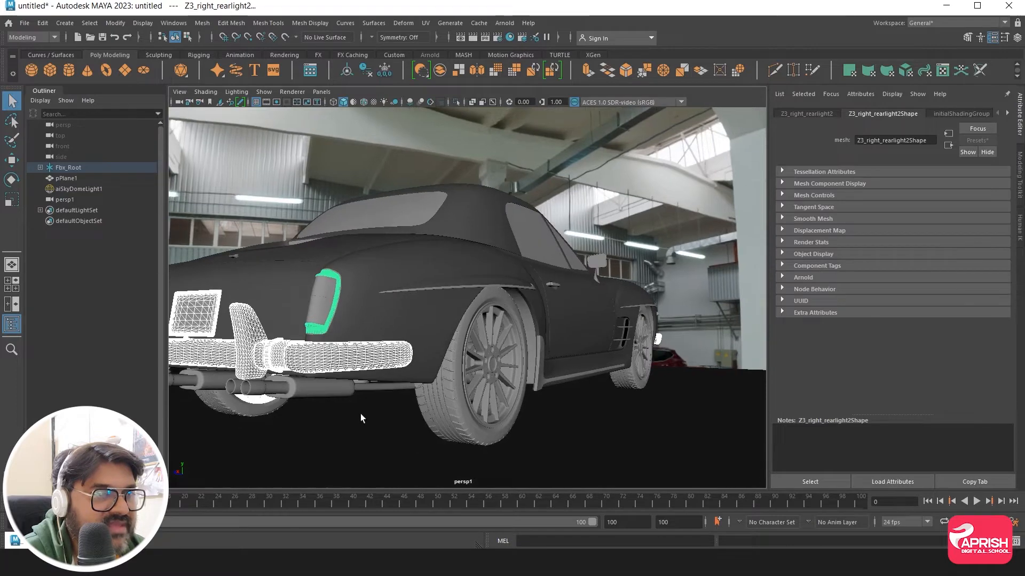
pyautogui.keyDown('shift'); pyautogui.click(282, 390); pyautogui.keyUp('shift')
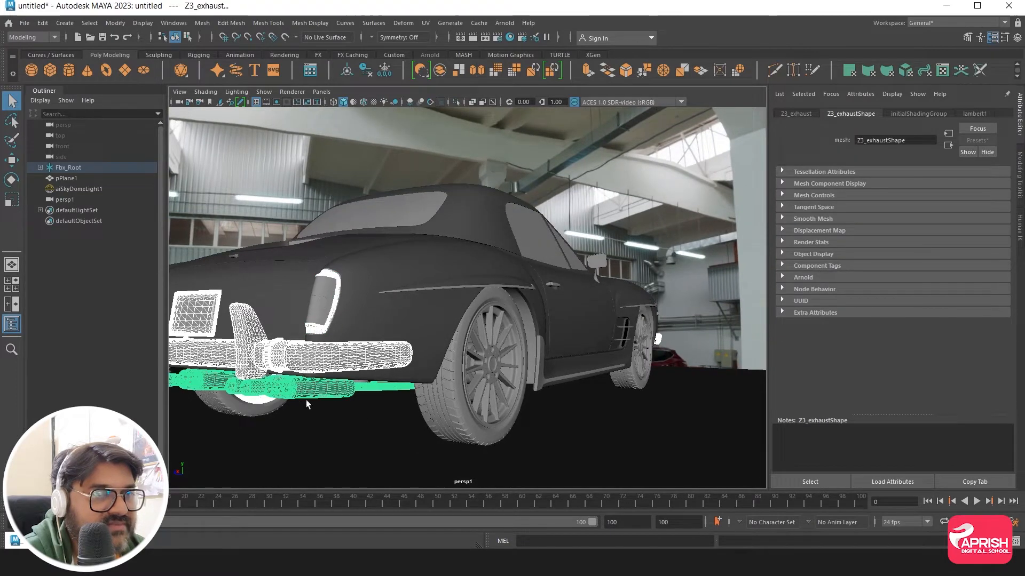
# Step: Add the right side's wheel rims, body molding, door handle and side mirror to the selection
pyautogui.keyDown('shift'); pyautogui.click(489, 365); pyautogui.keyUp('shift')
pyautogui.keyDown('alt'); pyautogui.moveTo(567, 377); pyautogui.dragTo(496, 380); pyautogui.keyUp('alt')
pyautogui.keyDown('shift'); pyautogui.click(493, 380); pyautogui.keyUp('shift')
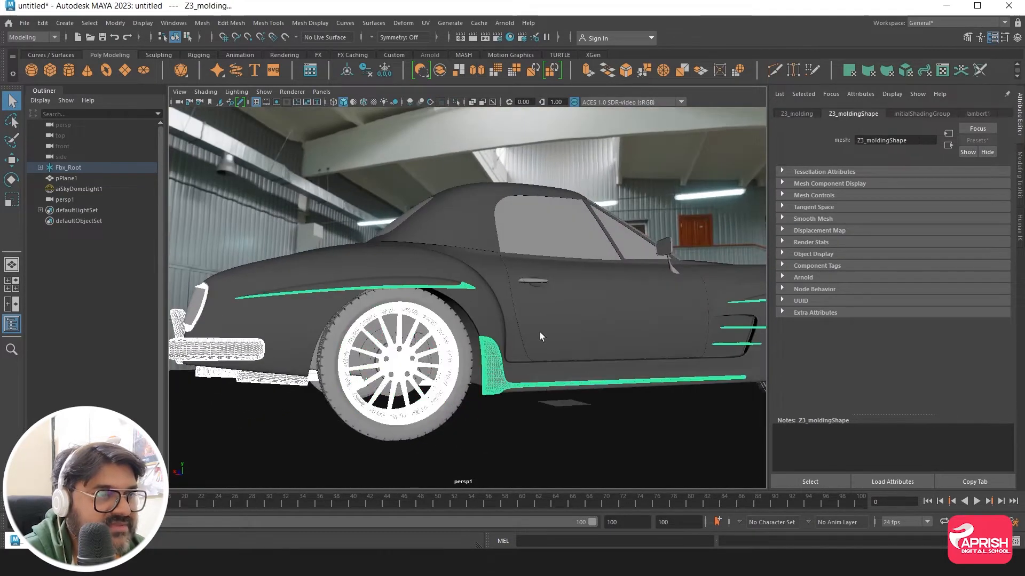
pyautogui.keyDown('shift'); pyautogui.click(532, 280); pyautogui.keyUp('shift')
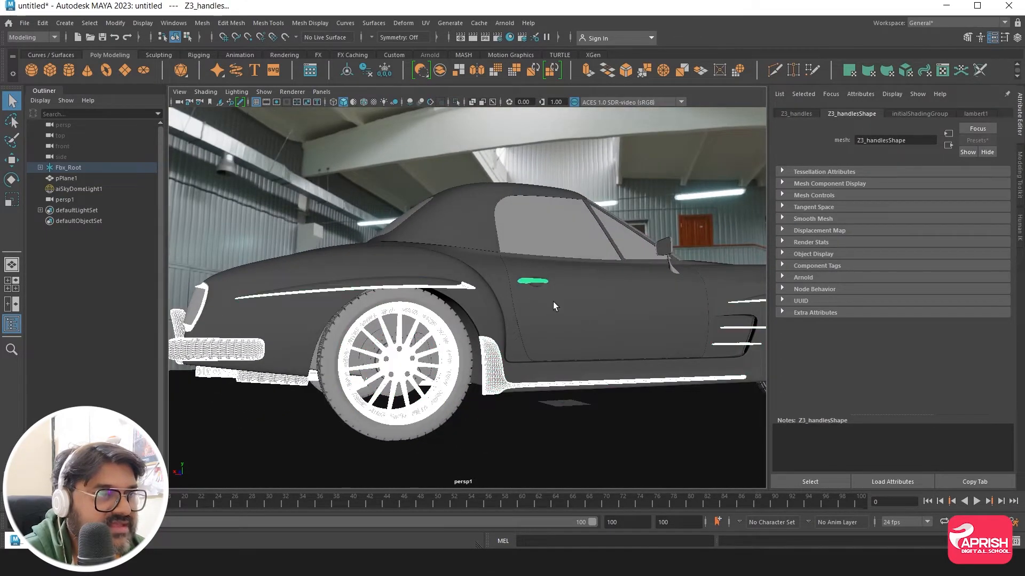
pyautogui.keyDown('shift'); pyautogui.click(674, 249); pyautogui.keyUp('shift')
pyautogui.keyDown('alt'); pyautogui.moveTo(649, 331); pyautogui.dragTo(552, 316); pyautogui.keyUp('alt')
pyautogui.keyDown('shift'); pyautogui.click(592, 338); pyautogui.keyUp('shift')
# Step: Add the parts of the right front turn light below the headlight to the selection
pyautogui.keyDown('alt'); pyautogui.moveTo(490, 321); pyautogui.dragTo(519, 338, button='right'); pyautogui.keyUp('alt')
pyautogui.keyDown('alt'); pyautogui.moveTo(472, 341); pyautogui.dragTo(448, 283, button='middle'); pyautogui.keyUp('alt')
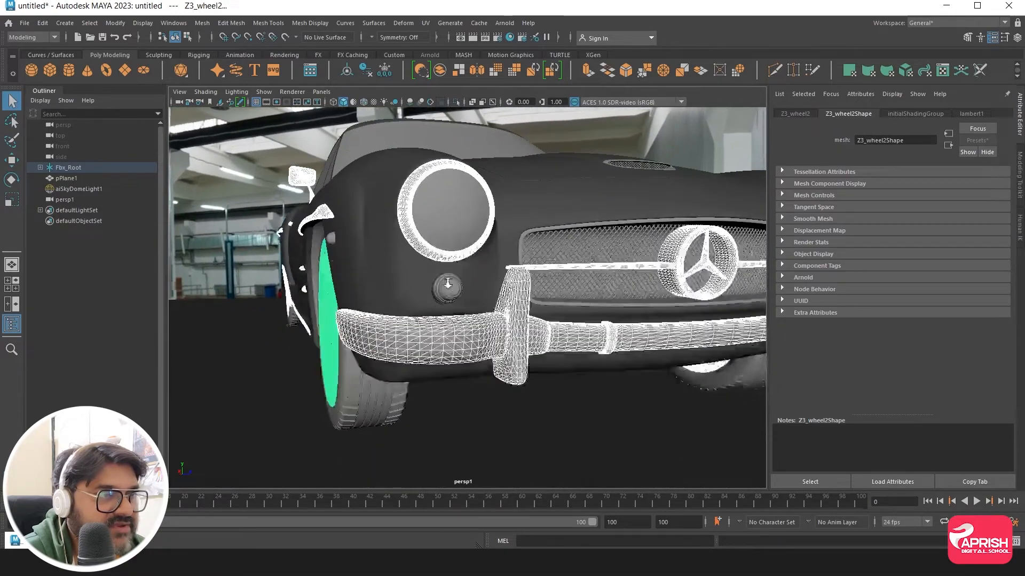
pyautogui.keyDown('alt'); pyautogui.moveTo(448, 284); pyautogui.dragTo(450, 300, button='right'); pyautogui.keyUp('alt')
pyautogui.keyDown('shift'); pyautogui.click(402, 268); pyautogui.keyUp('shift')
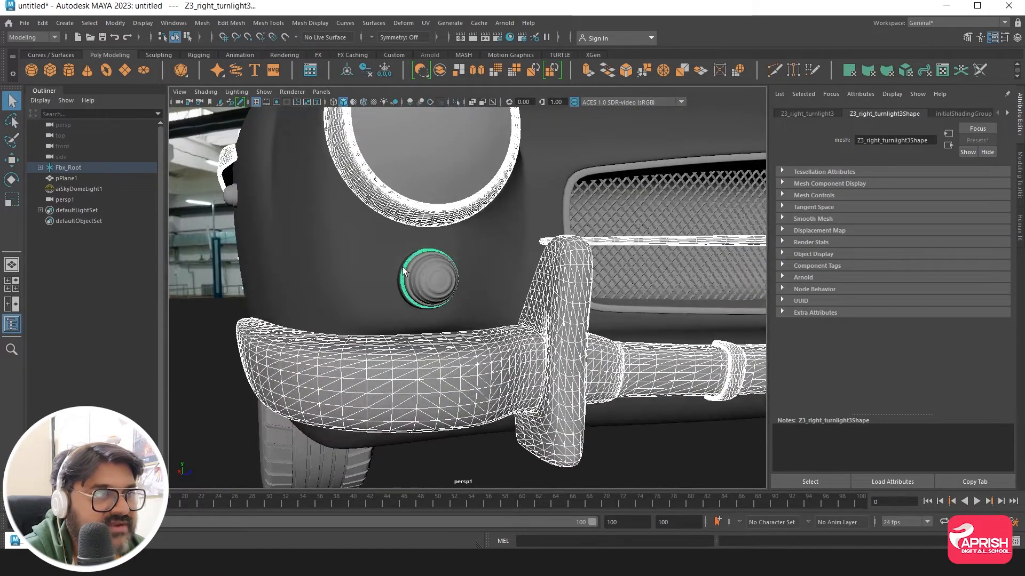
pyautogui.keyDown('shift'); pyautogui.click(406, 272); pyautogui.keyUp('shift')
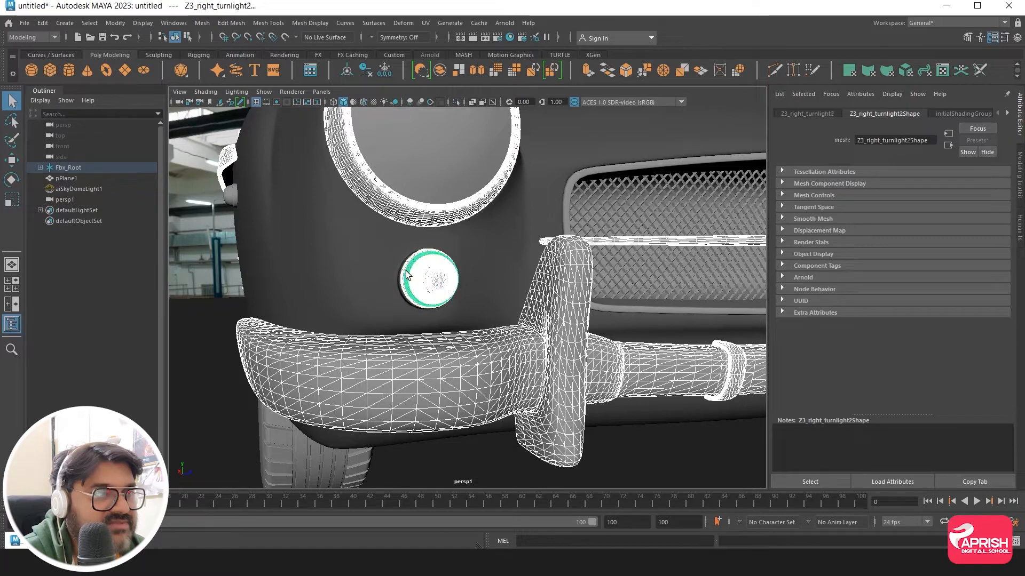
pyautogui.keyDown('shift'); pyautogui.click(422, 272); pyautogui.keyUp('shift')
# Step: Add the front grille mesh behind the star emblem to the selection
pyautogui.keyDown('alt'); pyautogui.moveTo(526, 344); pyautogui.dragTo(495, 324, button='right'); pyautogui.keyUp('alt')
pyautogui.keyDown('alt'); pyautogui.moveTo(596, 334); pyautogui.dragTo(503, 319); pyautogui.keyUp('alt')
pyautogui.click(360, 281)
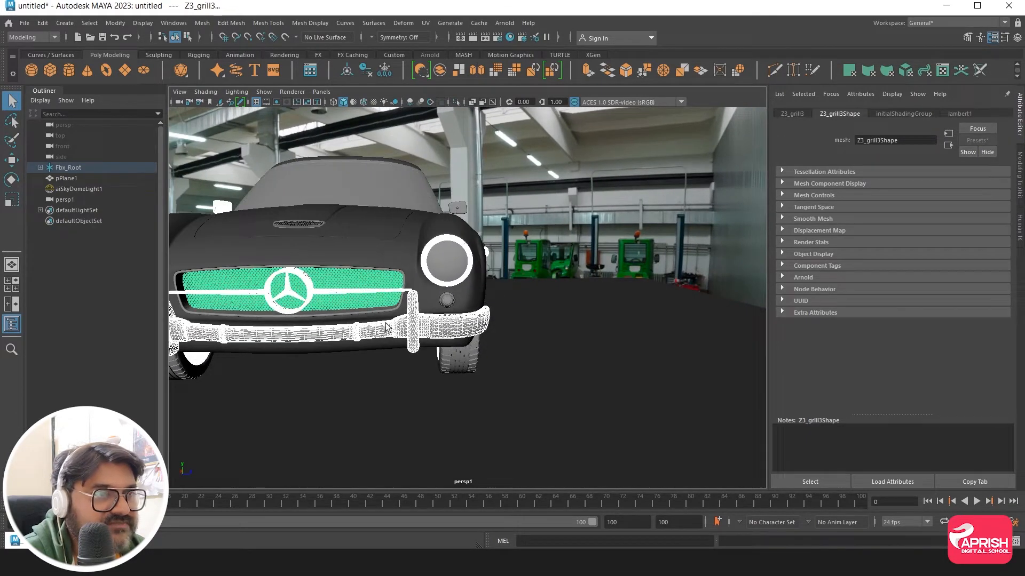
# Step: Add the rings of the left front turn light below the headlight to the selection
pyautogui.keyDown('alt'); pyautogui.moveTo(417, 343); pyautogui.dragTo(579, 353, button='right'); pyautogui.keyUp('alt')
pyautogui.keyDown('alt'); pyautogui.moveTo(382, 278); pyautogui.dragTo(422, 301); pyautogui.keyUp('alt')
pyautogui.keyDown('alt'); pyautogui.moveTo(422, 301); pyautogui.dragTo(470, 300, button='middle'); pyautogui.keyUp('alt')
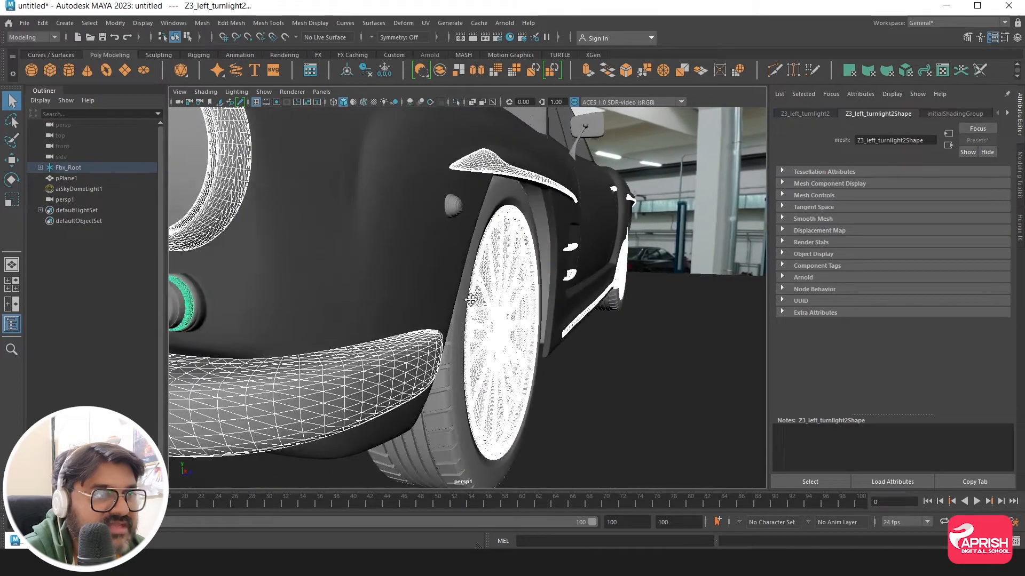
pyautogui.click(197, 291)
# Step: Add the base ring of the small side turn light ahead of the left front wheel to the selection
pyautogui.keyDown('alt'); pyautogui.moveTo(432, 281); pyautogui.dragTo(469, 267); pyautogui.keyUp('alt')
pyautogui.click(448, 257)
pyautogui.press('f')
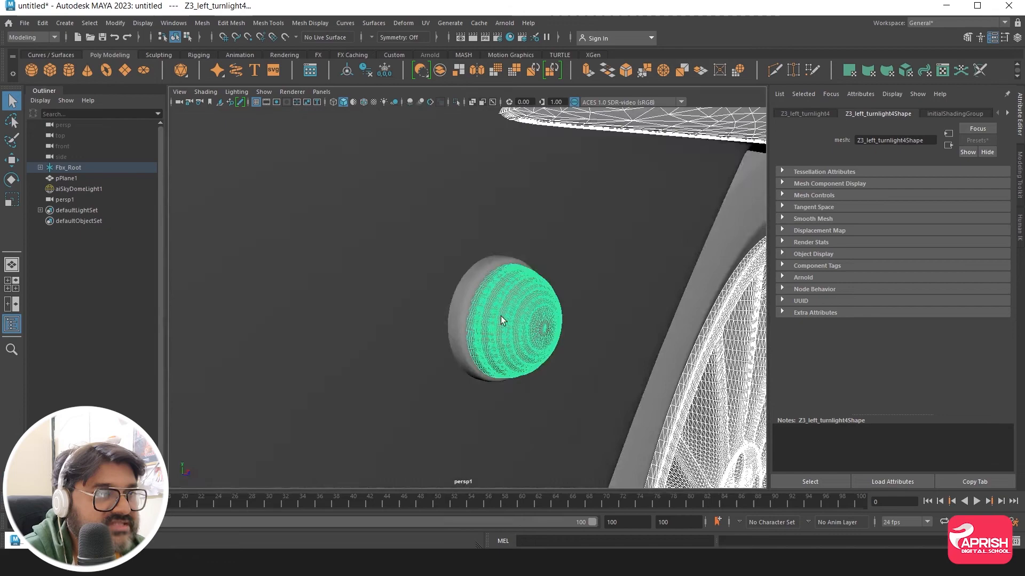
pyautogui.click(450, 300)
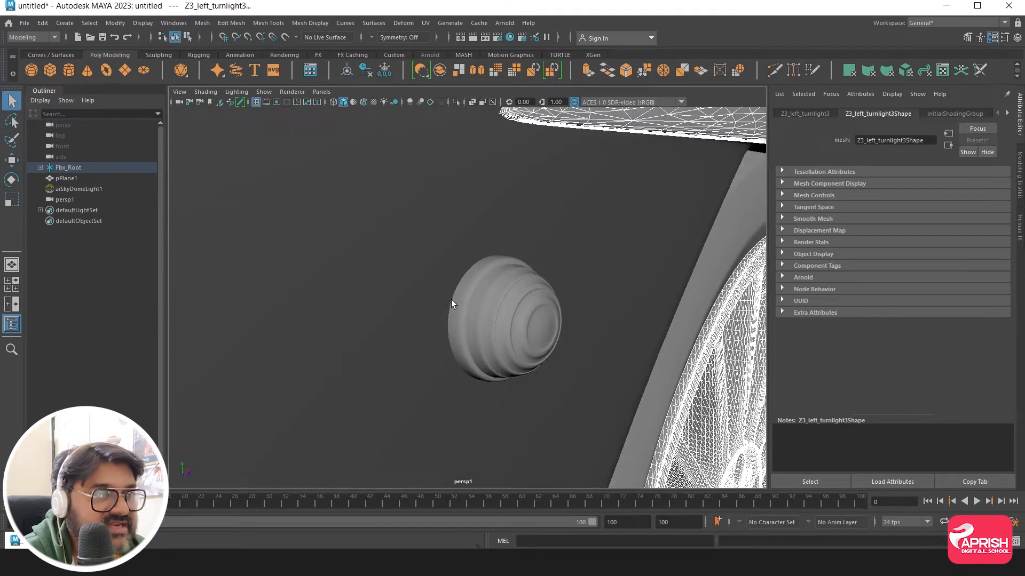
pyautogui.click(464, 305)
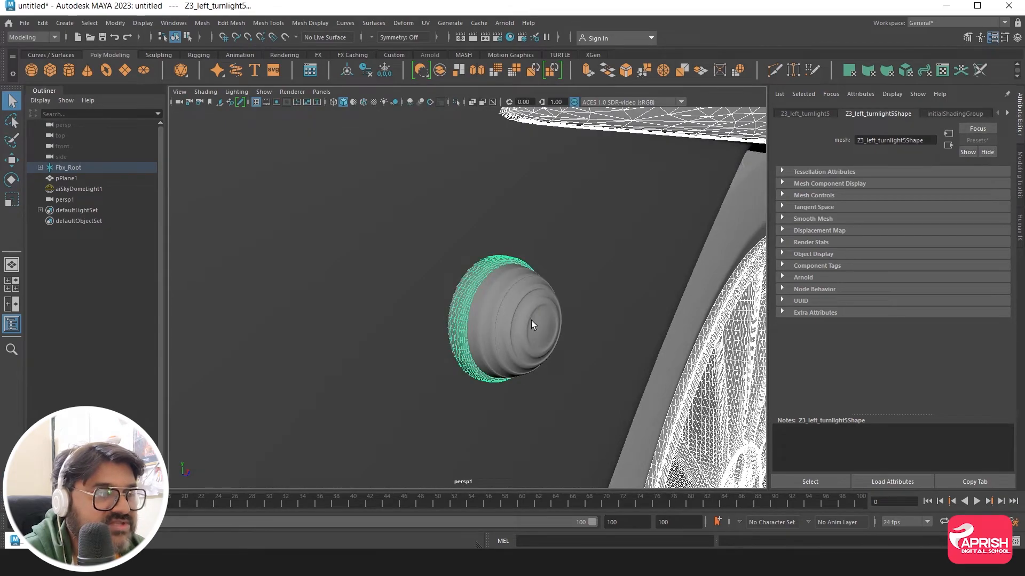
# Step: Add the left side mirror and its stem to the selection
pyautogui.scroll(-8, 530, 323)
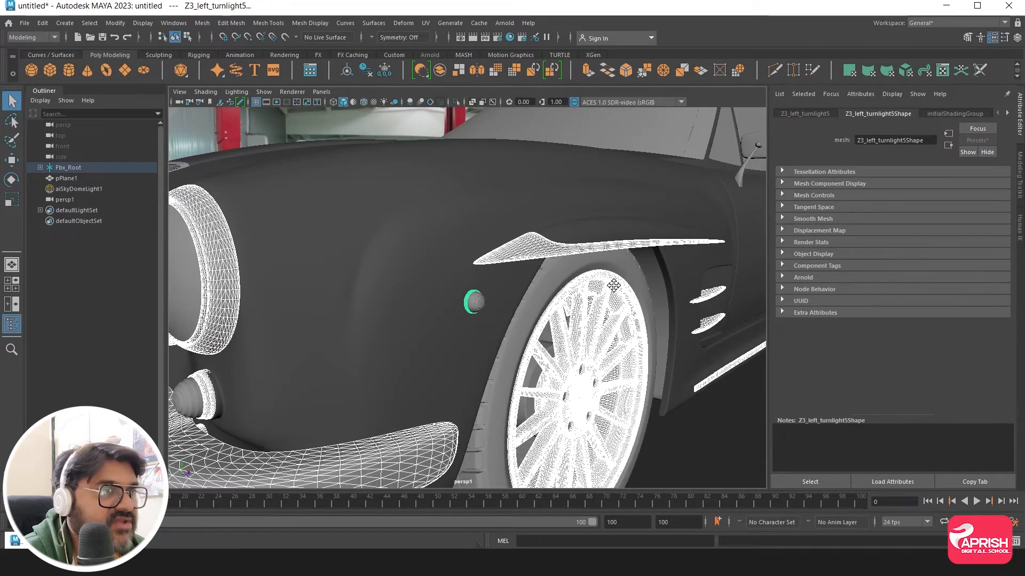
pyautogui.keyDown('alt'); pyautogui.moveTo(613, 285); pyautogui.dragTo(520, 261); pyautogui.keyUp('alt')
pyautogui.click(542, 220)
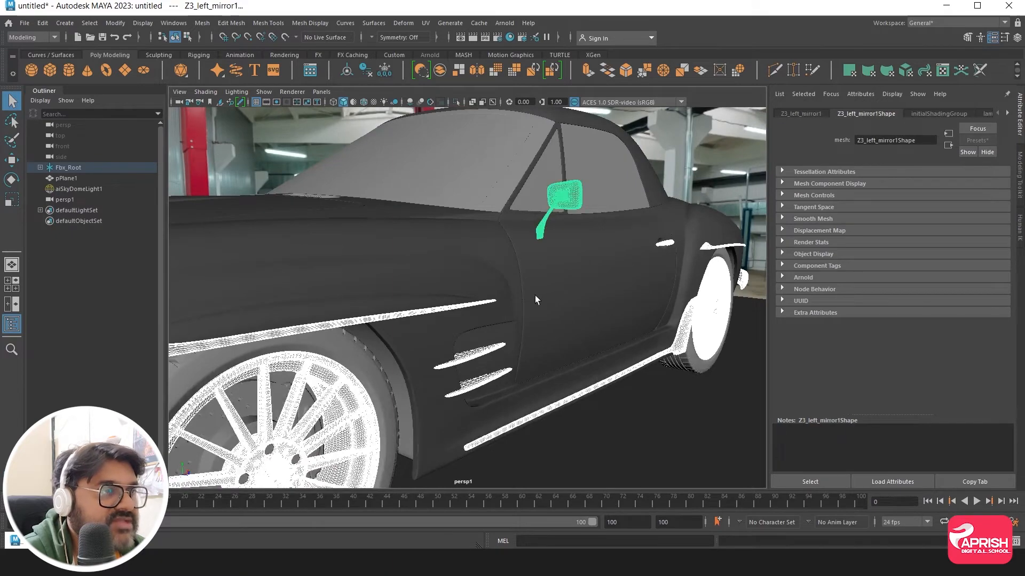
# Step: Add the trim piece in the opening of the hood scoop to the selection
pyautogui.keyDown('alt'); pyautogui.moveTo(558, 341); pyautogui.dragTo(475, 317); pyautogui.keyUp('alt')
pyautogui.keyDown('alt'); pyautogui.moveTo(290, 354); pyautogui.dragTo(361, 297, button='middle'); pyautogui.keyUp('alt')
pyautogui.keyDown('alt'); pyautogui.moveTo(360, 297); pyautogui.dragTo(516, 338, button='right'); pyautogui.keyUp('alt')
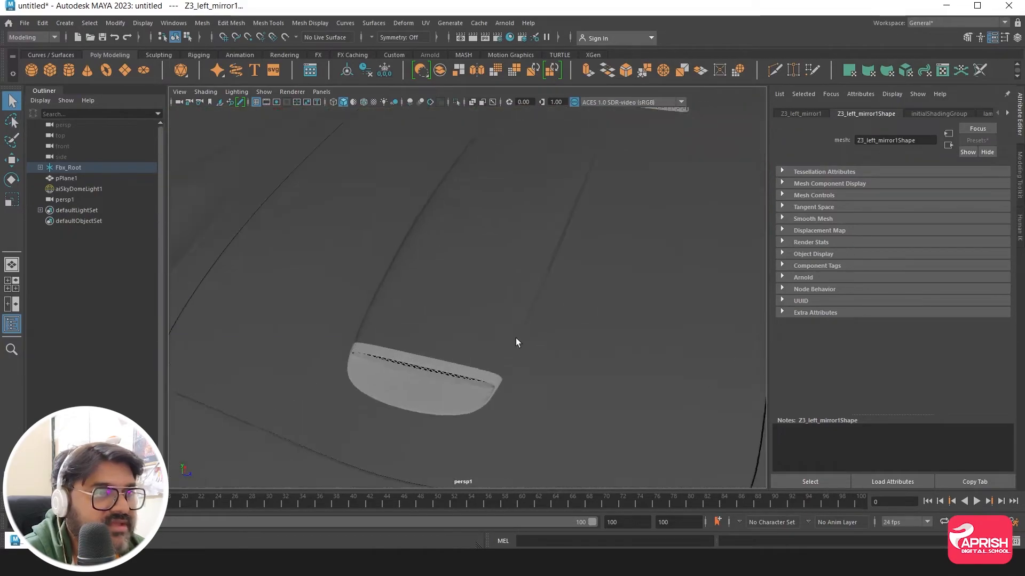
pyautogui.keyDown('alt'); pyautogui.moveTo(515, 338); pyautogui.dragTo(536, 273, button='middle'); pyautogui.keyUp('alt')
pyautogui.click(442, 297)
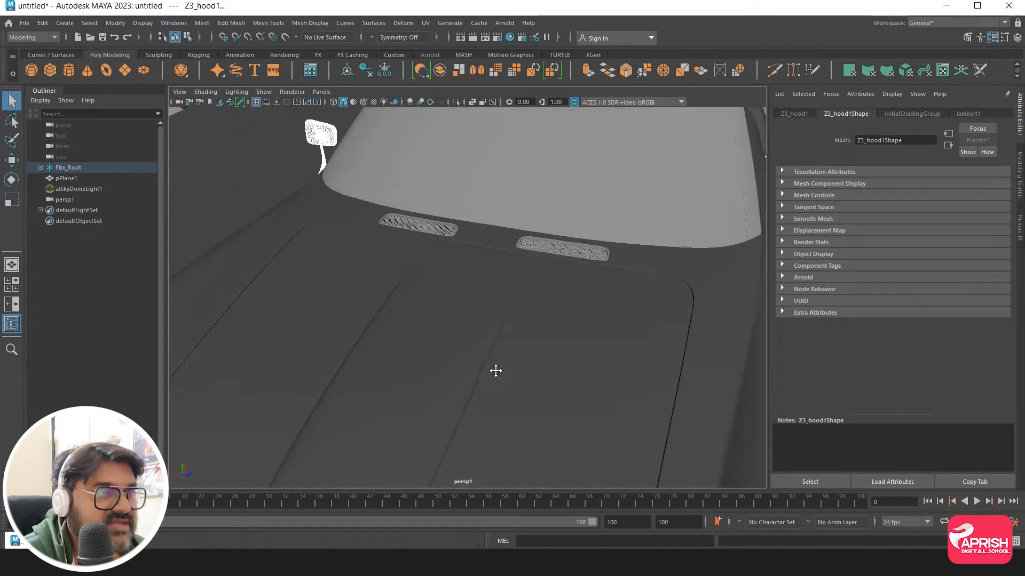
# Step: Add the meshes and frames of the two vent grilles below the windshield to the selection
pyautogui.click(526, 255)
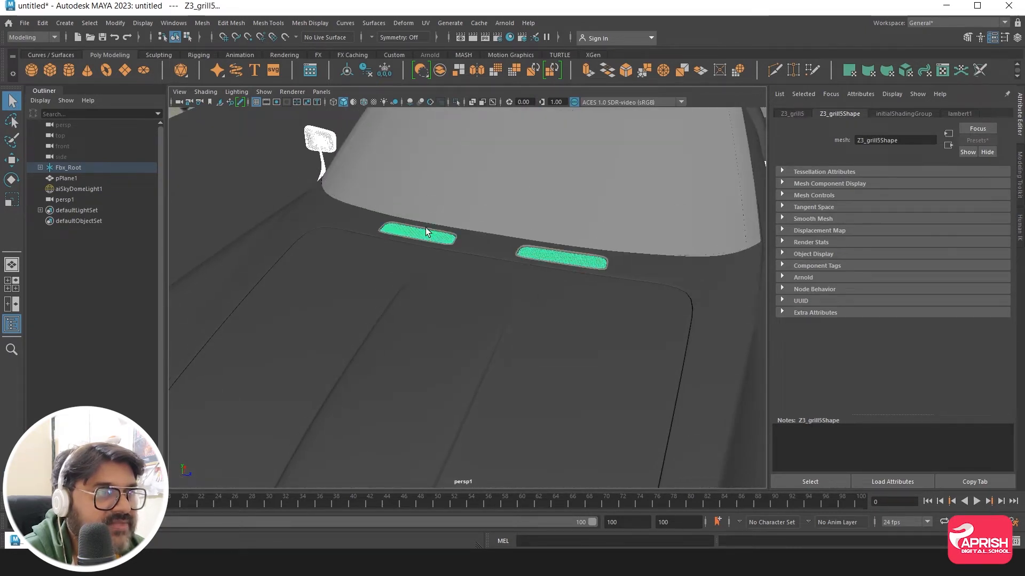
pyautogui.keyDown('shift'); pyautogui.click(425, 228); pyautogui.keyUp('shift')
pyautogui.keyDown('shift'); pyautogui.click(425, 227); pyautogui.keyUp('shift')
pyautogui.press('f')
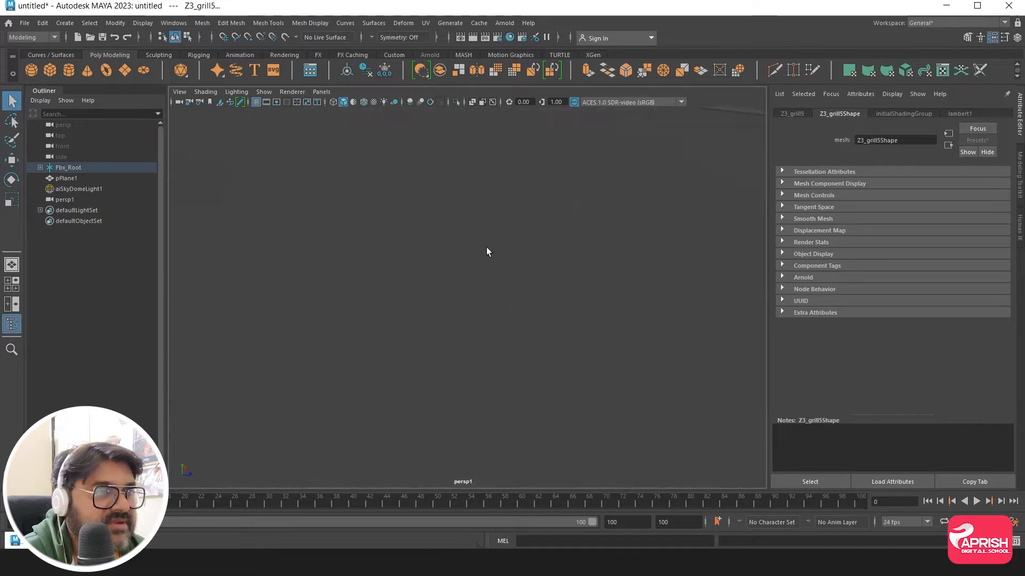
pyautogui.keyDown('shift'); pyautogui.click(392, 203); pyautogui.keyUp('shift')
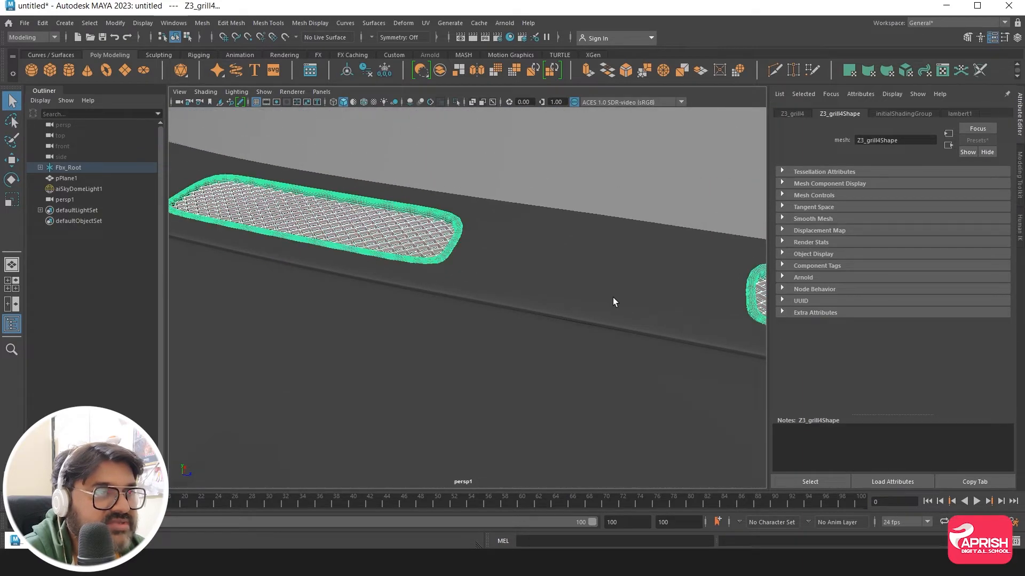
# Step: Add the small handle on the trunk and the LED light strip above the recess to the selection
pyautogui.keyDown('alt'); pyautogui.moveTo(715, 296); pyautogui.dragTo(632, 289, button='middle'); pyautogui.keyUp('alt')
pyautogui.keyDown('alt'); pyautogui.moveTo(632, 289); pyautogui.dragTo(580, 315, button='right'); pyautogui.keyUp('alt')
pyautogui.keyDown('alt'); pyautogui.moveTo(579, 315); pyautogui.dragTo(437, 268); pyautogui.keyUp('alt')
pyautogui.keyDown('alt'); pyautogui.moveTo(437, 267); pyautogui.dragTo(606, 338, button='right'); pyautogui.keyUp('alt')
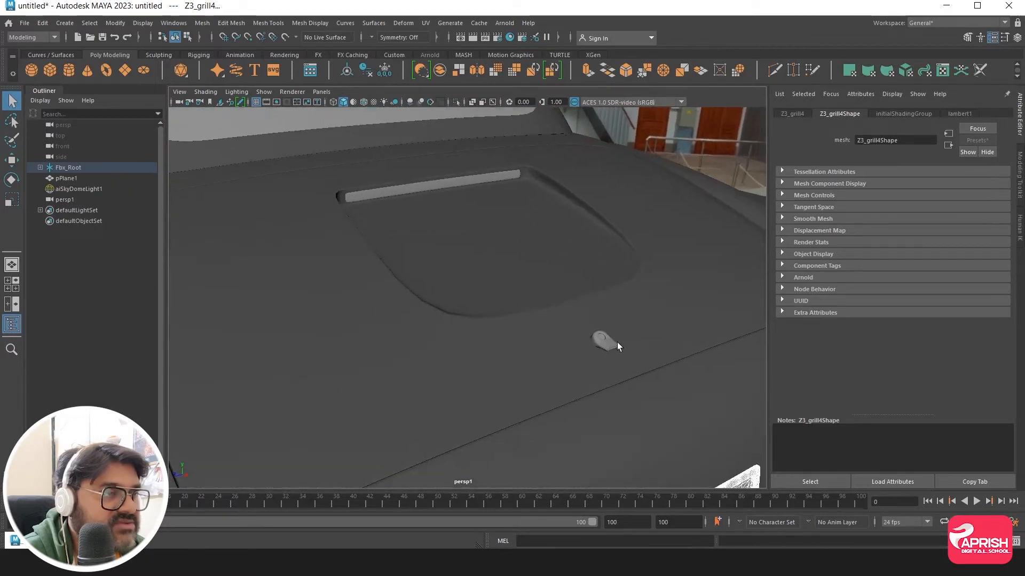
pyautogui.click(605, 342)
pyautogui.click(363, 193)
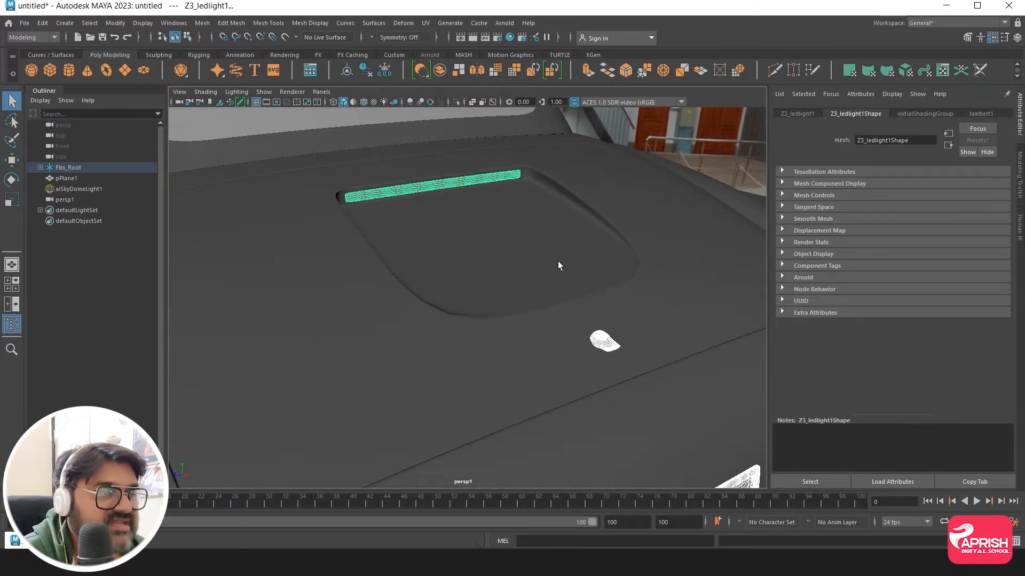
# Step: Search the Hypershade node list for "st" and create an aiStandardSurface material
pyautogui.keyDown('alt'); pyautogui.moveTo(560, 267); pyautogui.dragTo(347, 278, button='right'); pyautogui.keyUp('alt')
pyautogui.keyDown('alt'); pyautogui.moveTo(347, 278); pyautogui.dragTo(429, 274); pyautogui.keyUp('alt')
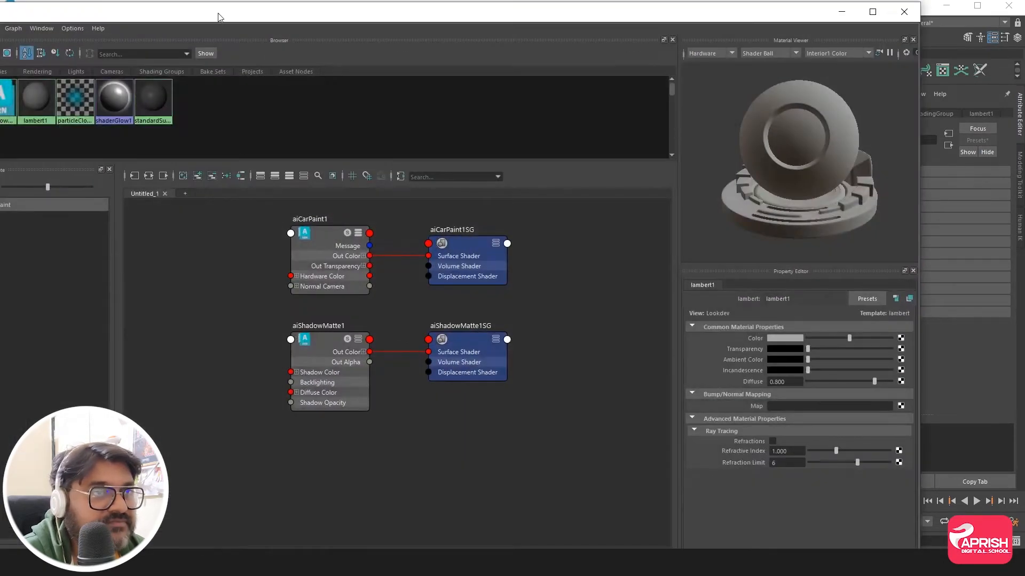
pyautogui.moveTo(214, 20); pyautogui.dragTo(528, 23)
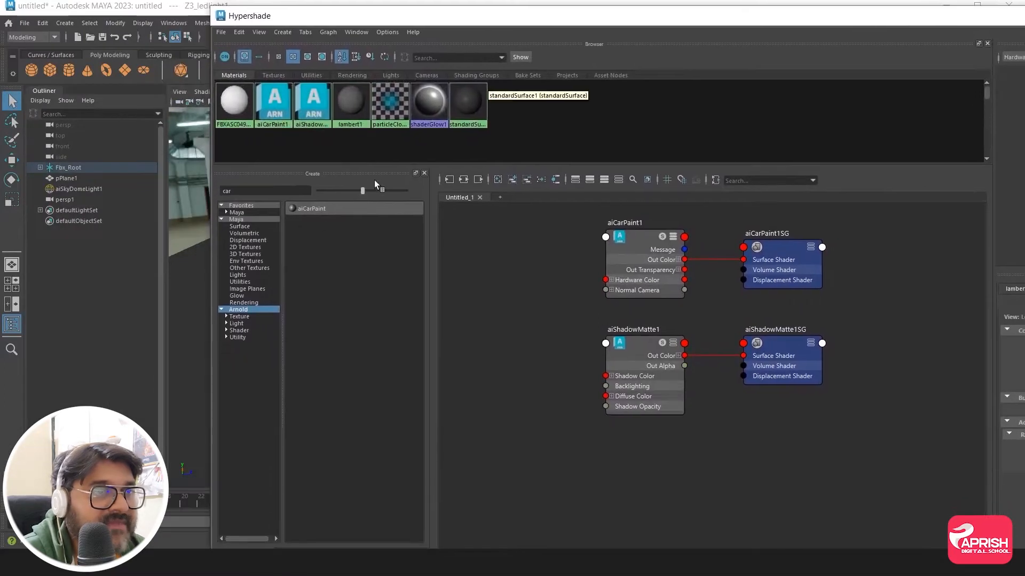
pyautogui.click(234, 192)
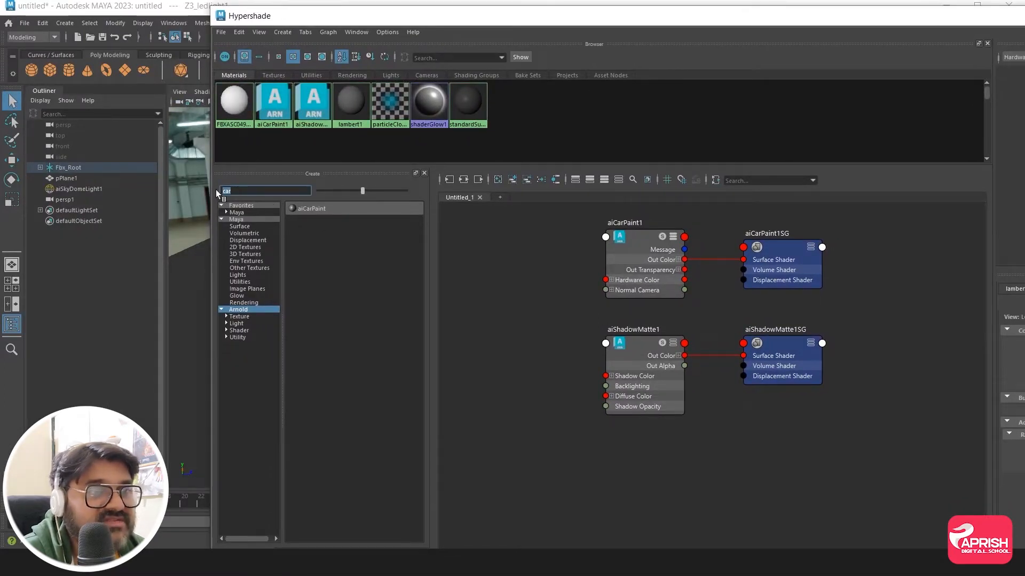
pyautogui.write('st')
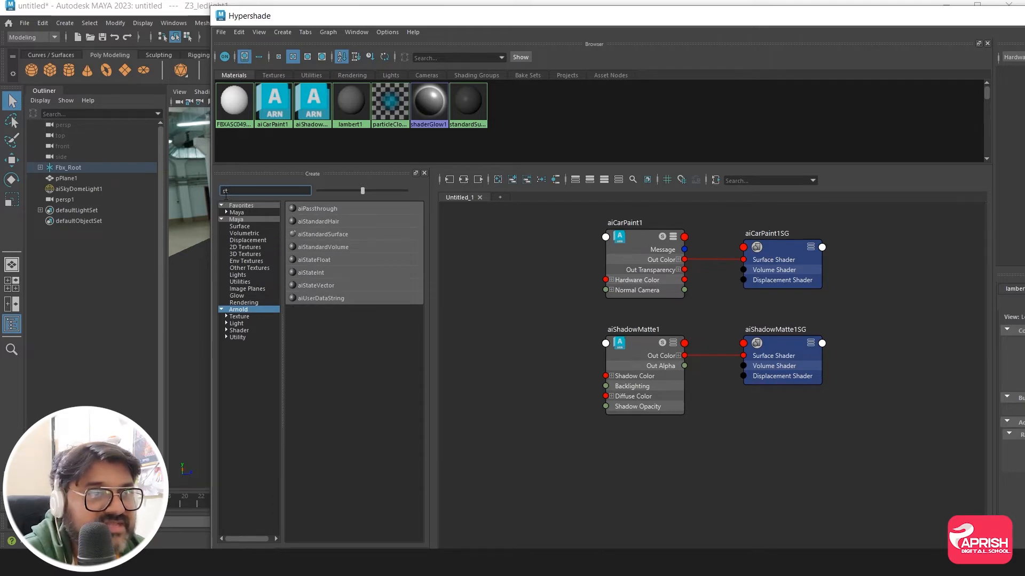
pyautogui.click(314, 236)
# Step: Rearrange the material graph so its nodes no longer overlap, and select the aiStandardSurface1 node
pyautogui.moveTo(433, 17); pyautogui.dragTo(691, 27)
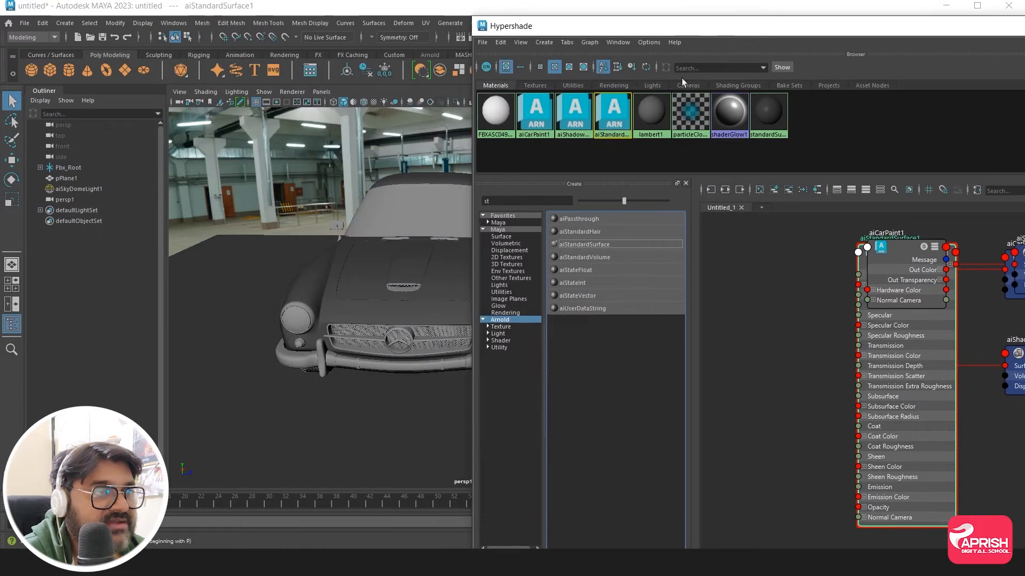
pyautogui.moveTo(861, 272); pyautogui.dragTo(761, 290)
pyautogui.moveTo(833, 286); pyautogui.dragTo(814, 314)
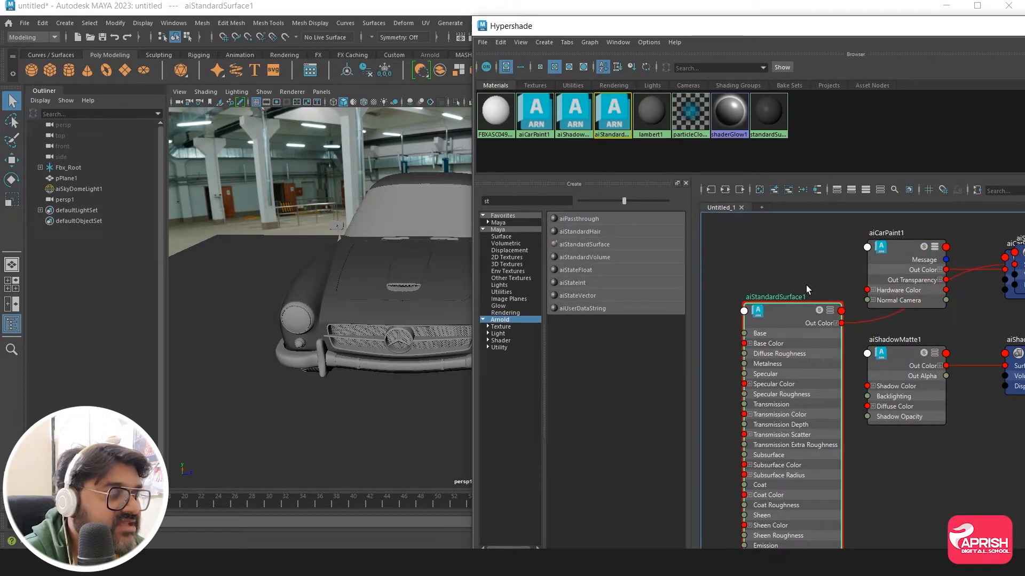
pyautogui.scroll(-5, 849, 289)
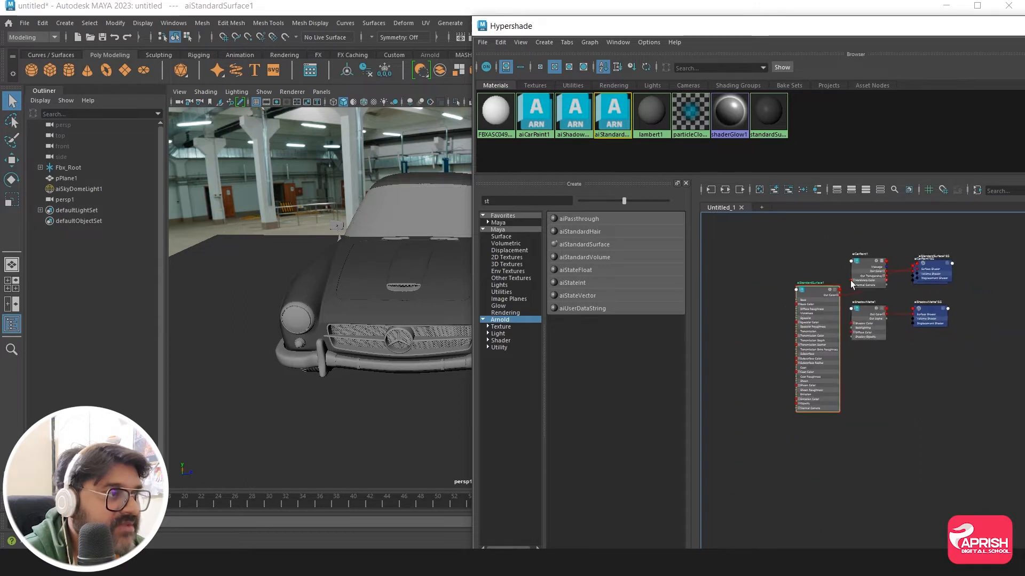
pyautogui.moveTo(848, 284); pyautogui.dragTo(1018, 461)
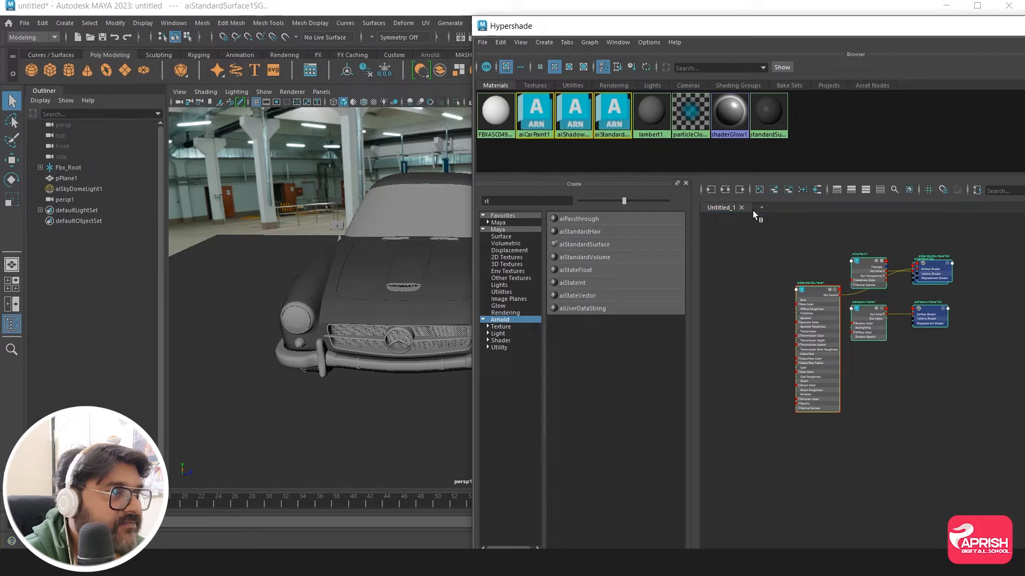
pyautogui.click(728, 191)
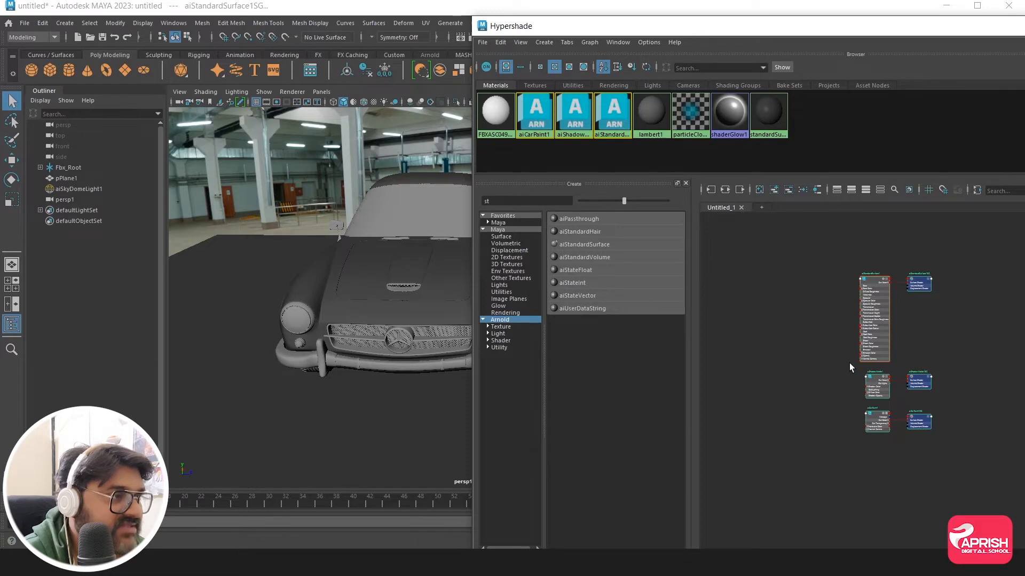
pyautogui.scroll(6, 852, 352)
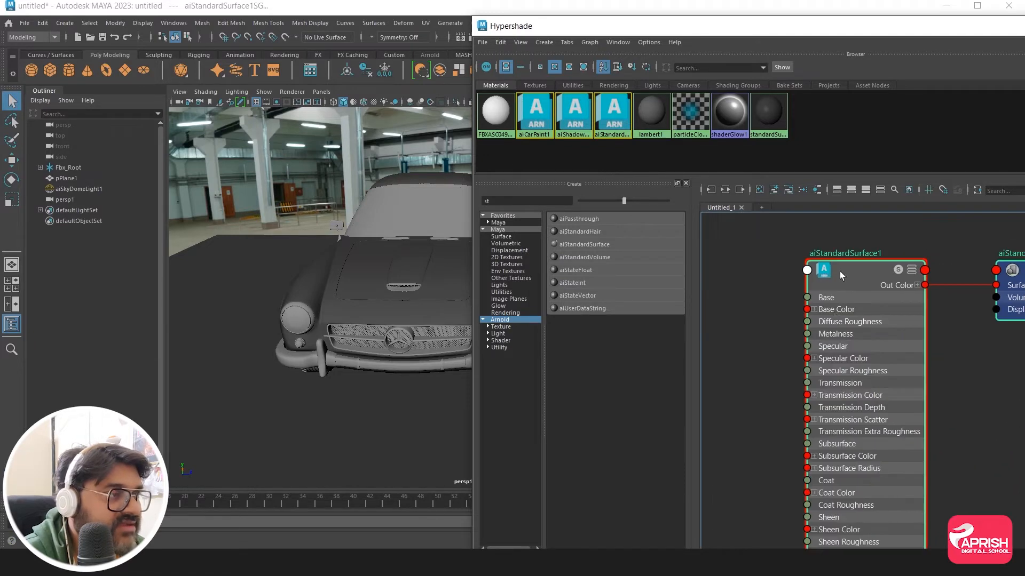
pyautogui.click(841, 272)
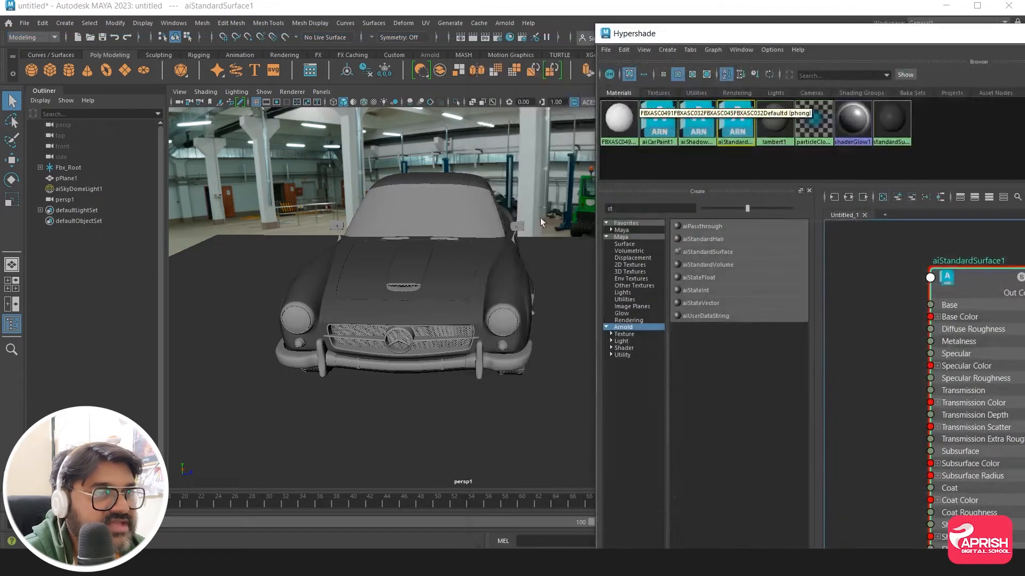
# Step: Select the left front wheel rim, the left headlight ring, the front bumper and the body side molding
pyautogui.keyDown('alt'); pyautogui.moveTo(540, 217); pyautogui.dragTo(420, 289); pyautogui.keyUp('alt')
pyautogui.keyDown('alt'); pyautogui.moveTo(420, 288); pyautogui.dragTo(438, 293, button='right'); pyautogui.keyUp('alt')
pyautogui.keyDown('alt'); pyautogui.moveTo(395, 290); pyautogui.dragTo(454, 297, button='middle'); pyautogui.keyUp('alt')
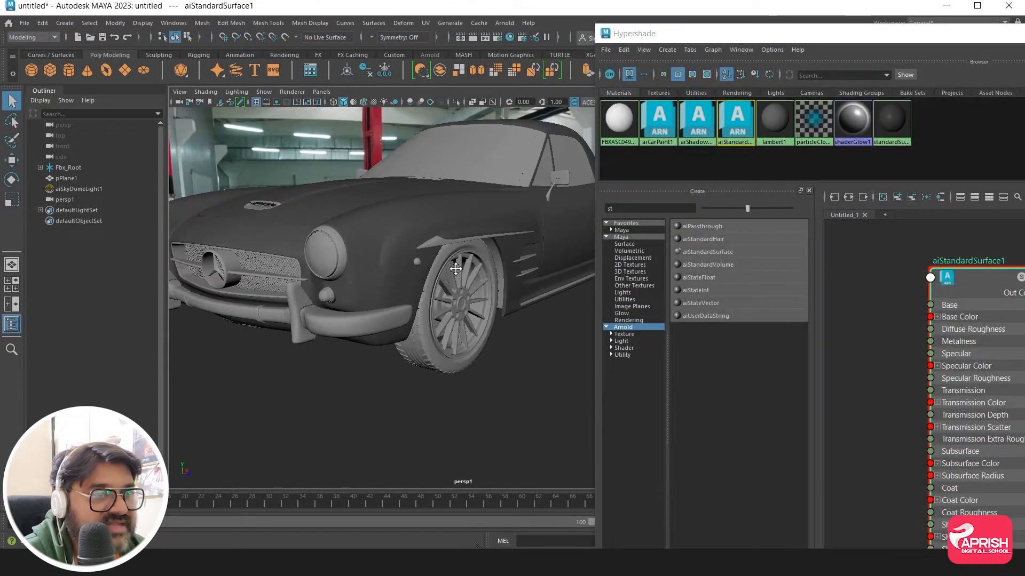
pyautogui.click(476, 298)
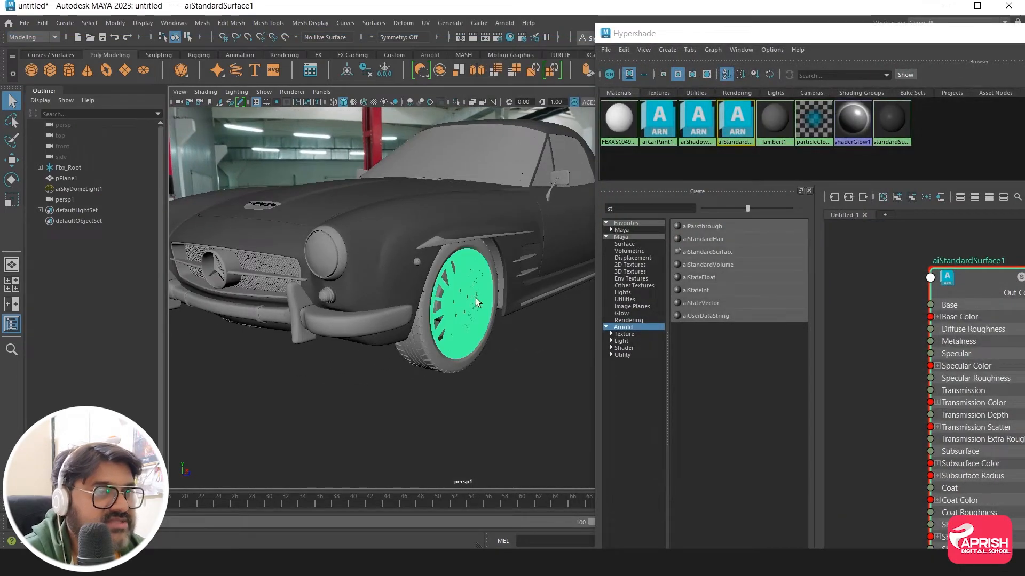
pyautogui.keyDown('shift'); pyautogui.click(338, 239); pyautogui.keyUp('shift')
pyautogui.keyDown('shift'); pyautogui.click(313, 310); pyautogui.keyUp('shift')
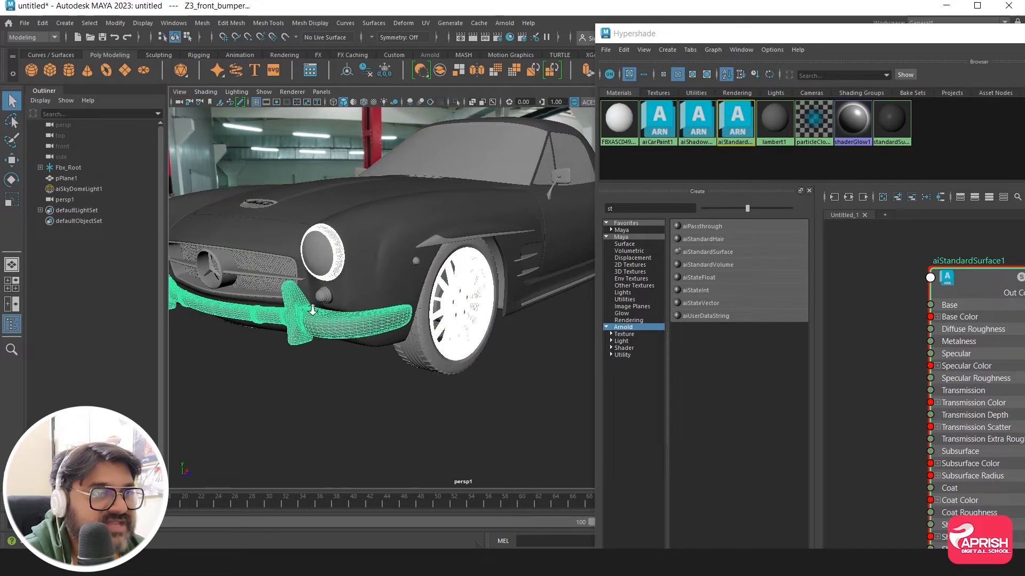
pyautogui.scroll(5, 313, 310)
pyautogui.keyDown('alt'); pyautogui.moveTo(298, 302); pyautogui.dragTo(312, 308, button='middle'); pyautogui.keyUp('alt')
pyautogui.keyDown('shift'); pyautogui.click(394, 192); pyautogui.keyUp('shift')
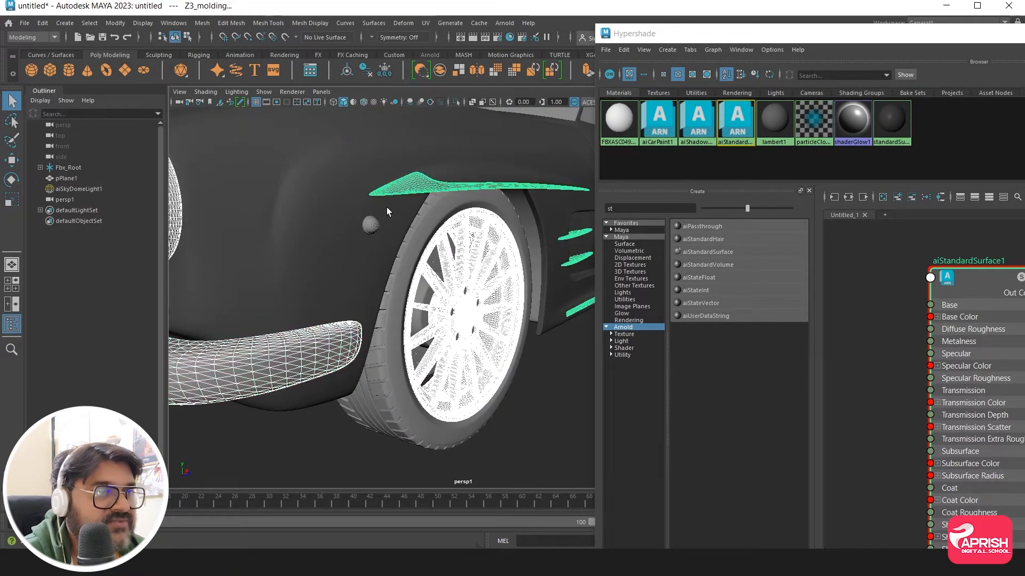
# Step: Add the grille's star emblem bar, mesh and frame plus the left front turn light's rings to the selection
pyautogui.keyDown('alt'); pyautogui.moveTo(336, 277); pyautogui.dragTo(470, 243); pyautogui.keyUp('alt')
pyautogui.keyDown('shift'); pyautogui.click(407, 235); pyautogui.keyUp('shift')
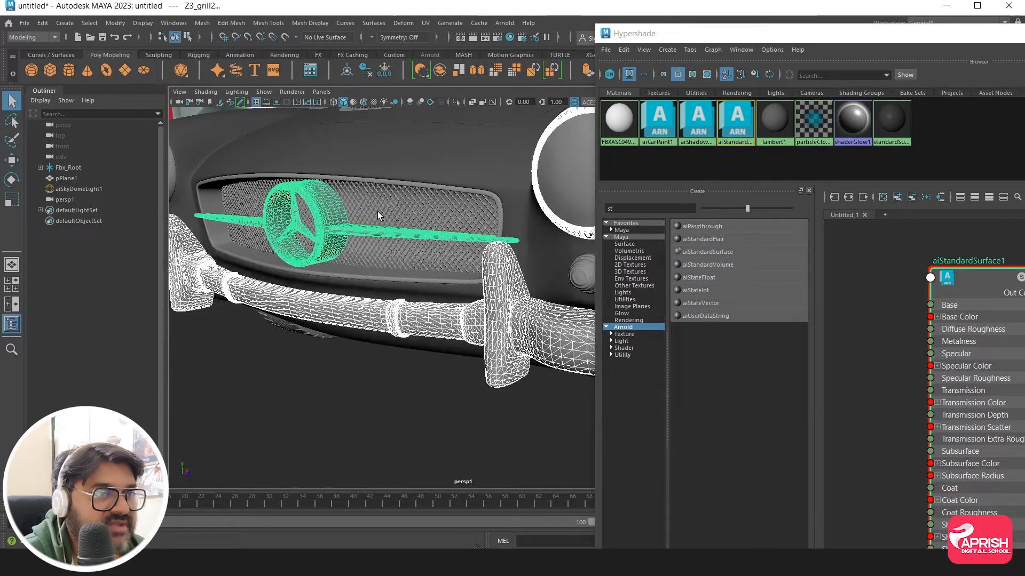
pyautogui.keyDown('shift'); pyautogui.click(377, 212); pyautogui.keyUp('shift')
pyautogui.keyDown('shift'); pyautogui.click(349, 180); pyautogui.keyUp('shift')
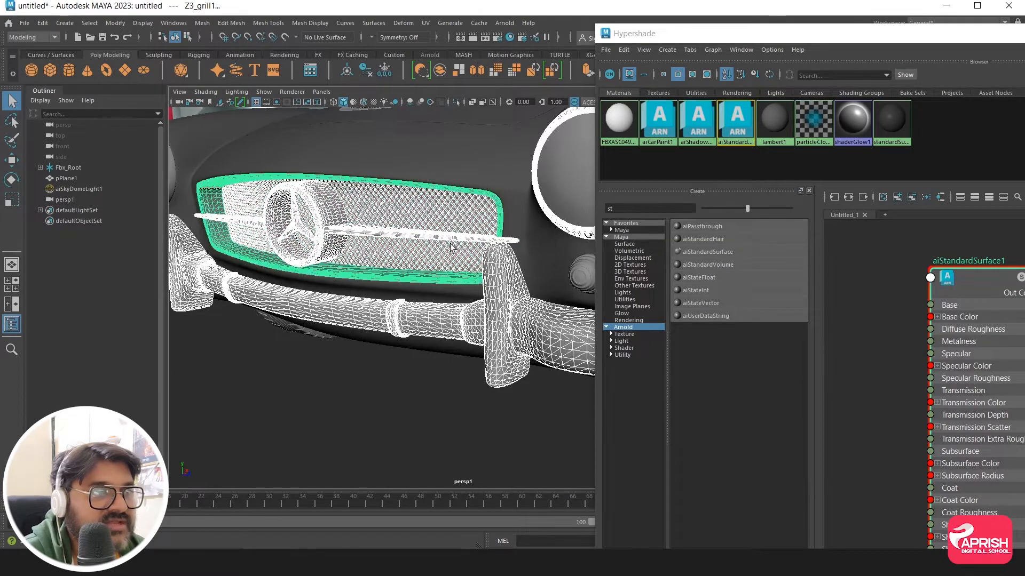
pyautogui.keyDown('alt'); pyautogui.moveTo(450, 247); pyautogui.dragTo(346, 270); pyautogui.keyUp('alt')
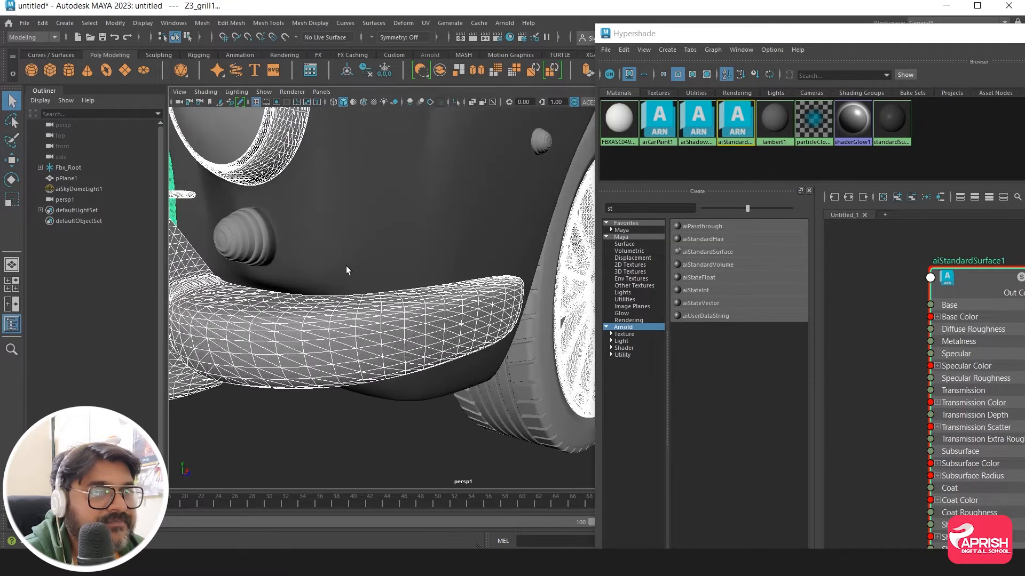
pyautogui.click(268, 235)
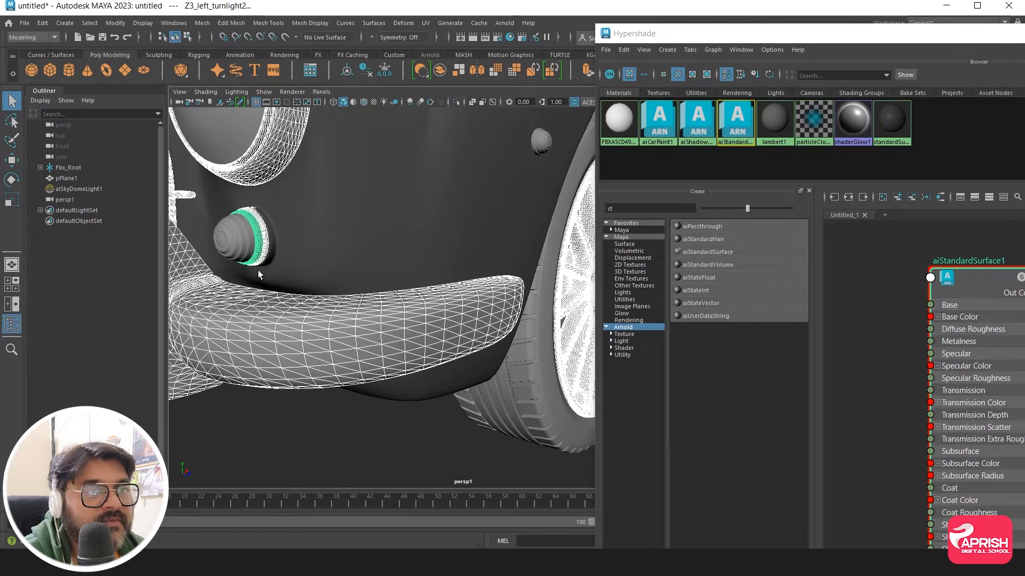
# Step: Add the right front wheel rim and the outer ring of the right front turn light to the selection
pyautogui.keyDown('alt'); pyautogui.moveTo(258, 270); pyautogui.dragTo(227, 271); pyautogui.keyUp('alt')
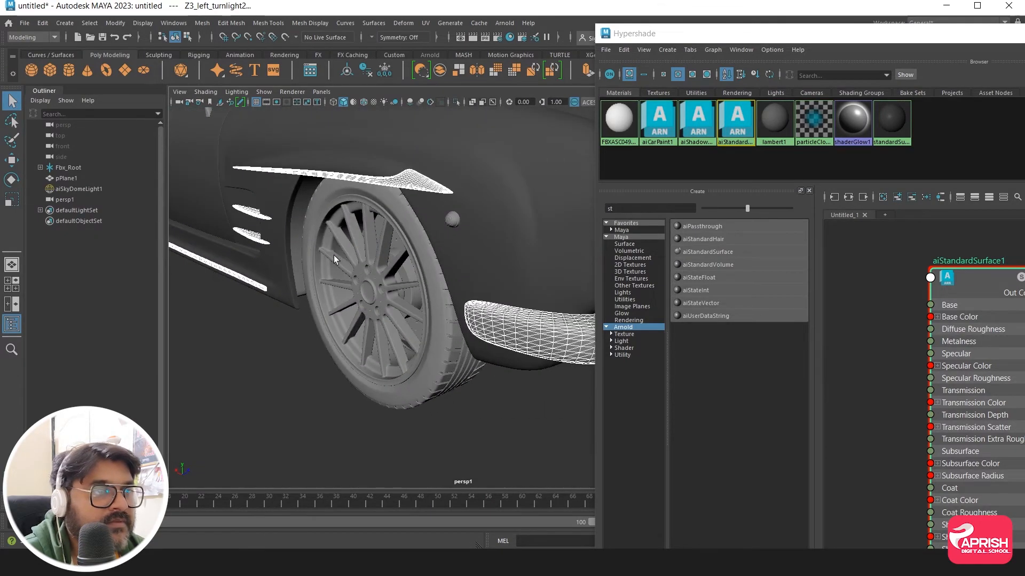
pyautogui.click(369, 288)
pyautogui.keyDown('alt'); pyautogui.moveTo(369, 289); pyautogui.dragTo(427, 283); pyautogui.keyUp('alt')
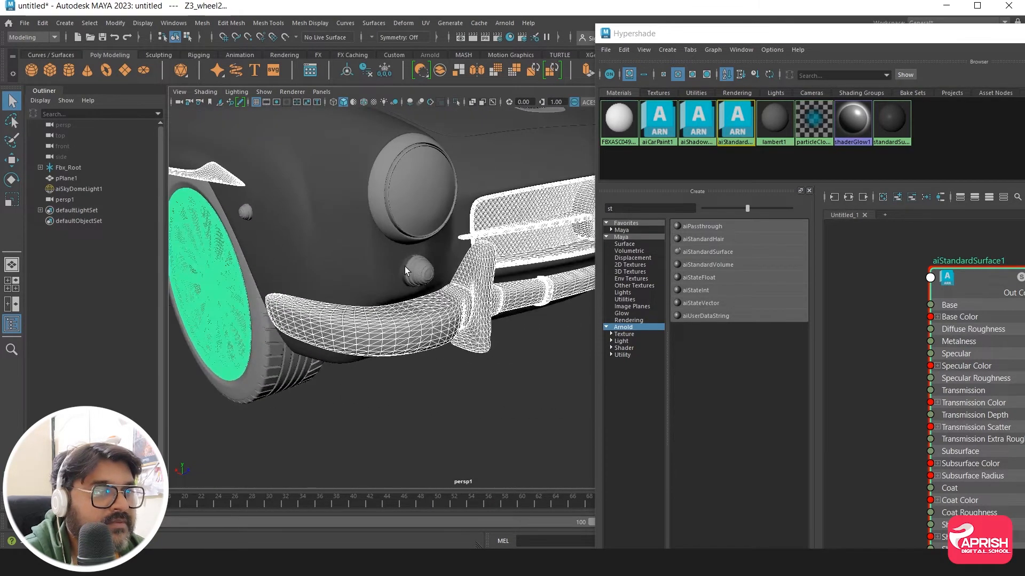
pyautogui.click(407, 270)
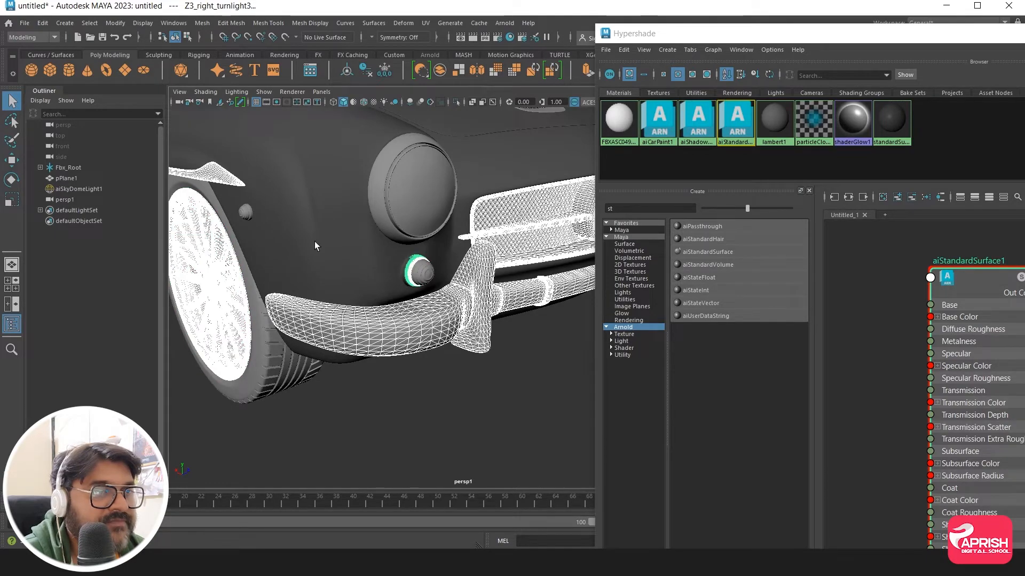
# Step: Add the right headlight ring to the selection
pyautogui.keyDown('alt'); pyautogui.moveTo(245, 231); pyautogui.dragTo(307, 211, button='right'); pyautogui.keyUp('alt')
pyautogui.click(344, 197)
pyautogui.keyDown('alt'); pyautogui.moveTo(300, 234); pyautogui.dragTo(303, 263); pyautogui.keyUp('alt')
pyautogui.keyDown('alt'); pyautogui.moveTo(234, 263); pyautogui.dragTo(271, 263, button='right'); pyautogui.keyUp('alt')
pyautogui.keyDown('alt'); pyautogui.moveTo(271, 264); pyautogui.dragTo(223, 248); pyautogui.keyUp('alt')
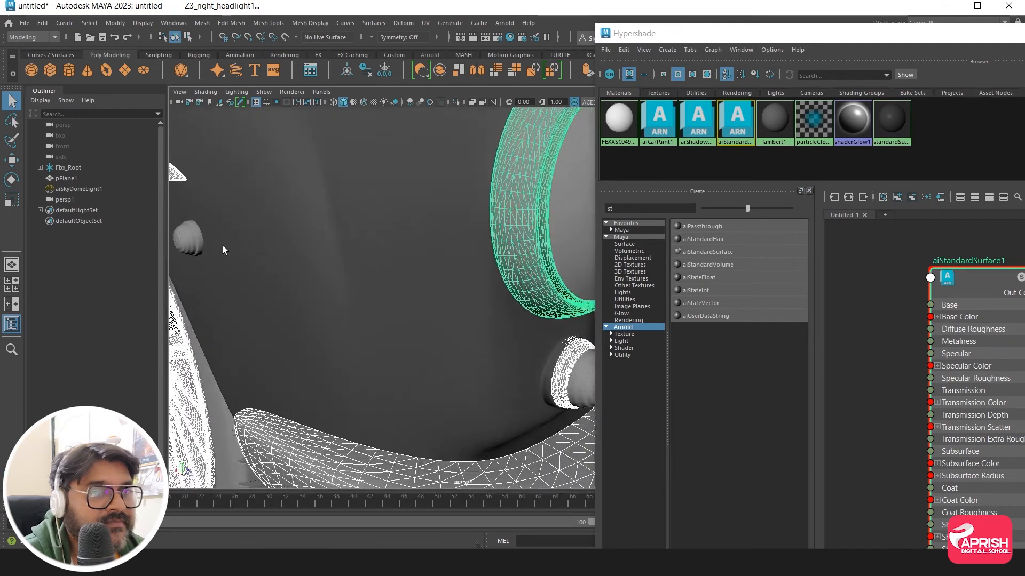
# Step: Add the ring of the small side turn light on the right front fender to the selection, leaving its lens out
pyautogui.keyDown('shift'); pyautogui.click(197, 236); pyautogui.keyUp('shift')
pyautogui.keyDown('shift'); pyautogui.click(195, 241); pyautogui.keyUp('shift')
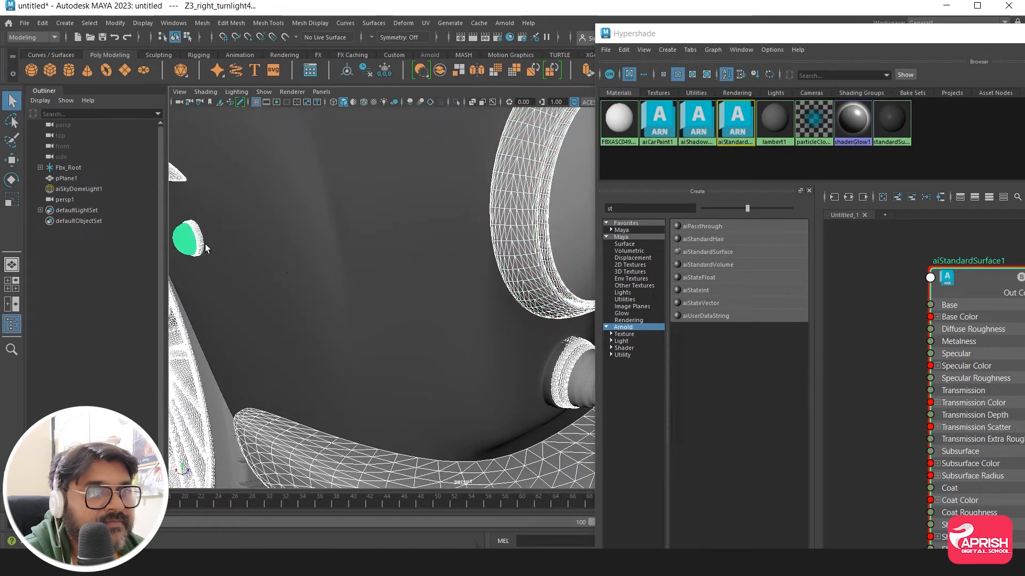
pyautogui.keyDown('alt'); pyautogui.moveTo(345, 264); pyautogui.dragTo(265, 280, button='right'); pyautogui.keyUp('alt')
pyautogui.keyDown('alt'); pyautogui.moveTo(266, 280); pyautogui.dragTo(312, 280, button='middle'); pyautogui.keyUp('alt')
pyautogui.keyDown('alt'); pyautogui.moveTo(313, 280); pyautogui.dragTo(349, 283, button='right'); pyautogui.keyUp('alt')
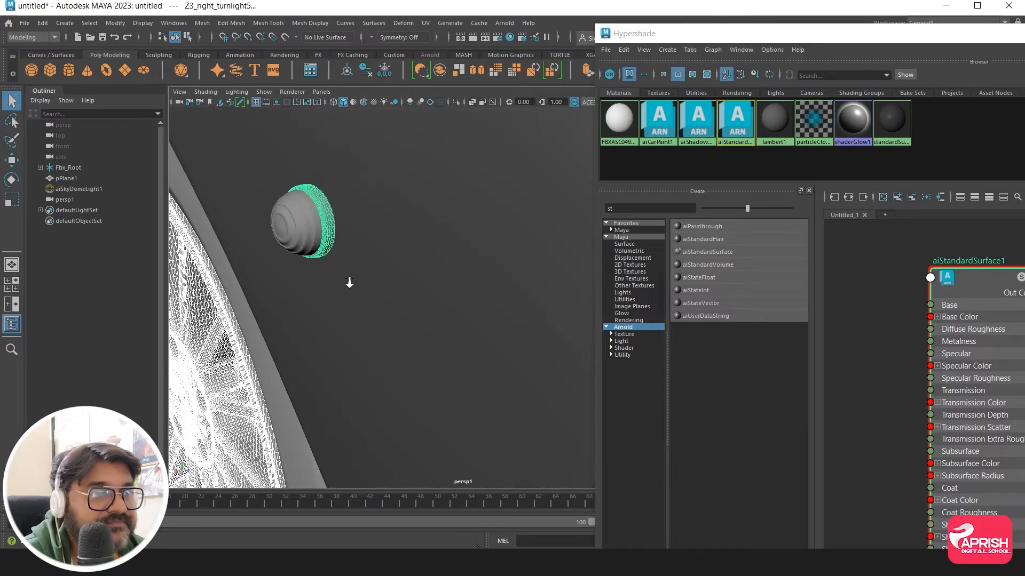
pyautogui.keyDown('shift'); pyautogui.click(317, 221); pyautogui.keyUp('shift')
pyautogui.keyDown('shift'); pyautogui.click(309, 219); pyautogui.keyUp('shift')
pyautogui.scroll(-5, 350, 301)
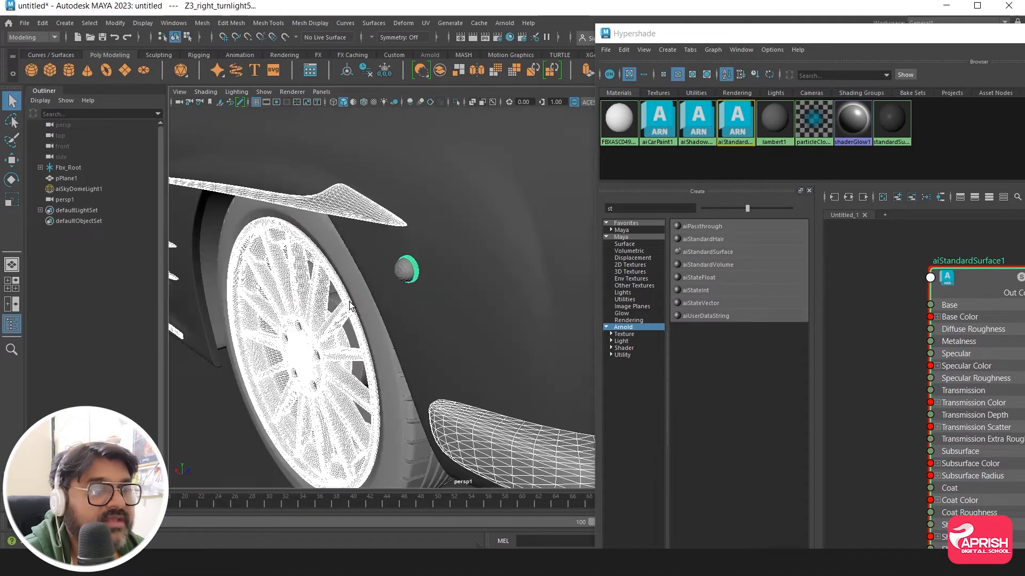
# Step: Add the right side mirror, the hood scoop grille and the two vents below the windshield with their frames to the selection
pyautogui.scroll(-5, 341, 302)
pyautogui.scroll(5, 320, 299)
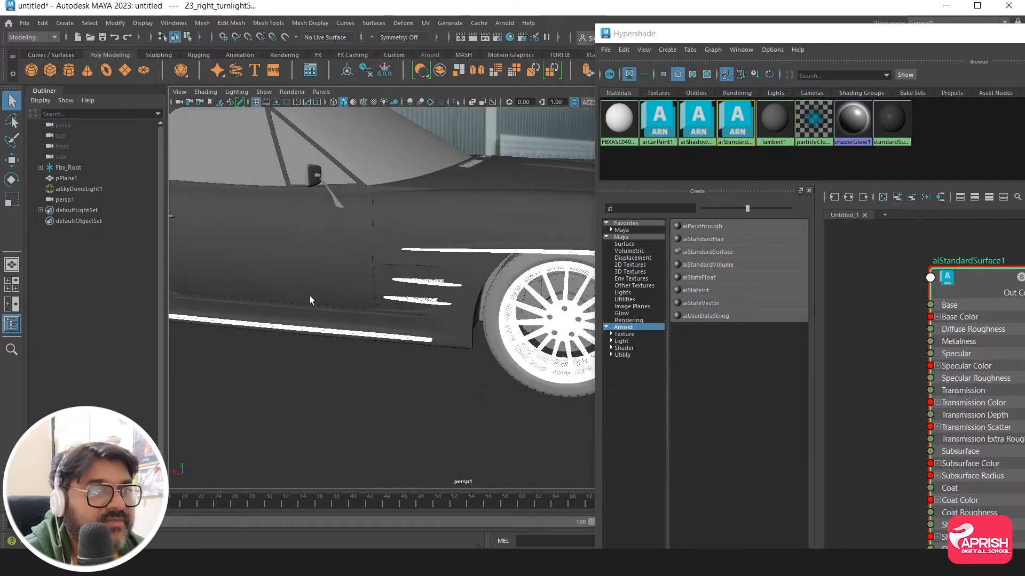
pyautogui.click(314, 179)
pyautogui.keyDown('alt'); pyautogui.moveTo(450, 204); pyautogui.dragTo(438, 342); pyautogui.keyUp('alt')
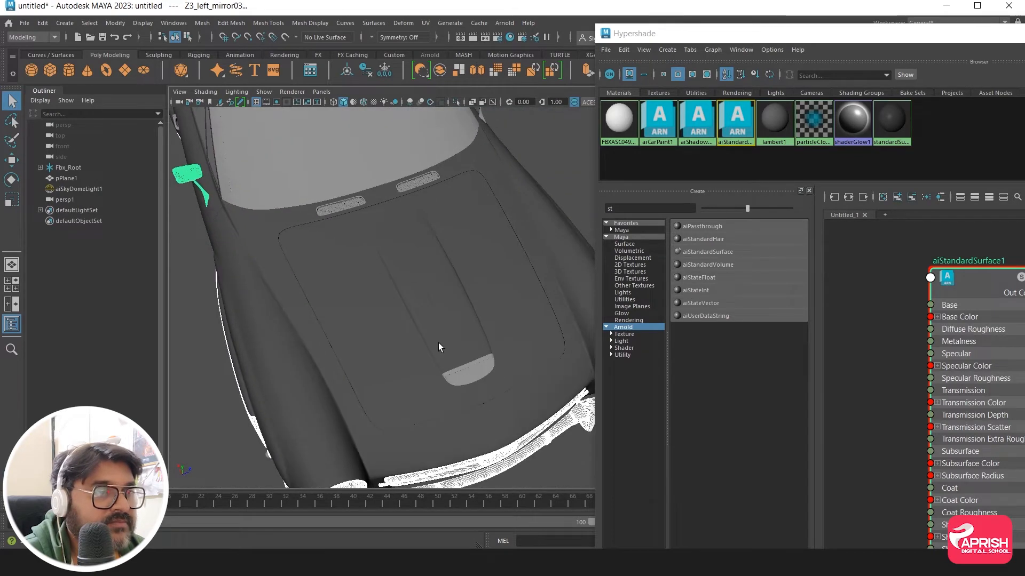
pyautogui.click(463, 372)
pyautogui.click(331, 203)
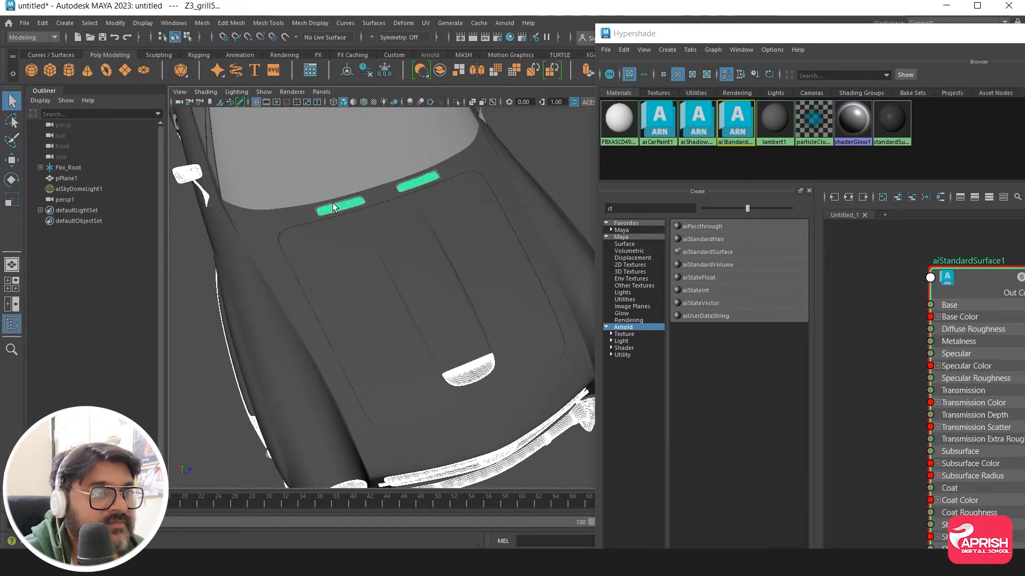
pyautogui.scroll(5, 331, 213)
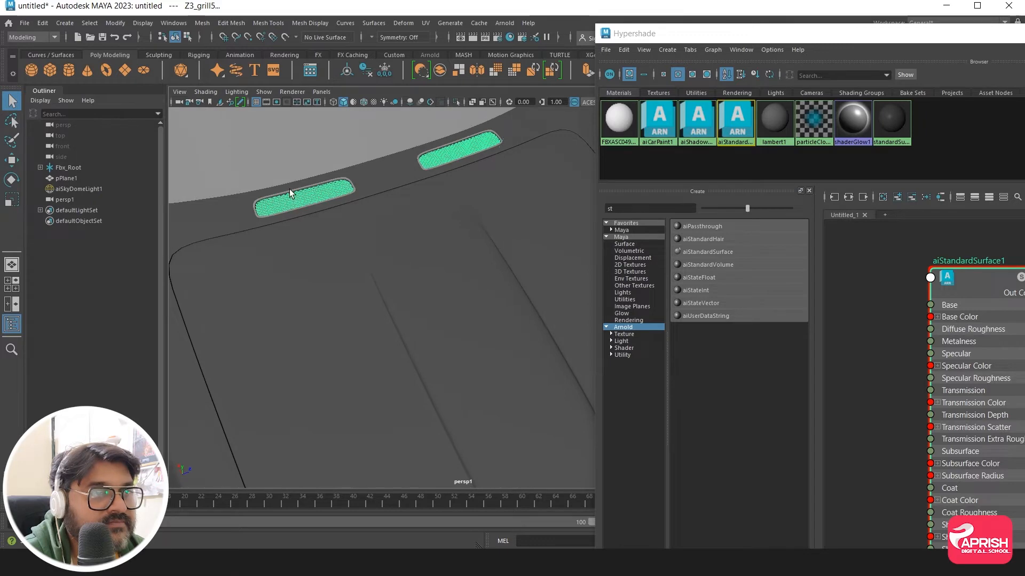
pyautogui.click(289, 189)
# Step: Add the door handles to the selection
pyautogui.keyDown('alt'); pyautogui.moveTo(420, 244); pyautogui.dragTo(222, 229, button='right'); pyautogui.keyUp('alt')
pyautogui.keyDown('alt'); pyautogui.moveTo(222, 229); pyautogui.dragTo(274, 226); pyautogui.keyUp('alt')
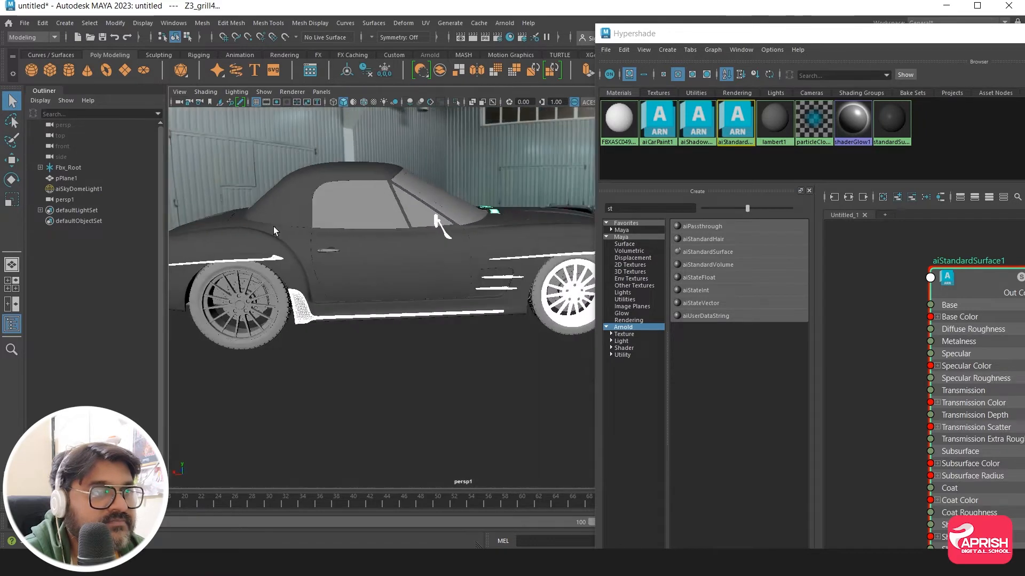
pyautogui.keyDown('alt'); pyautogui.moveTo(244, 242); pyautogui.dragTo(308, 236, button='middle'); pyautogui.keyUp('alt')
pyautogui.scroll(5, 303, 250)
pyautogui.click(273, 166)
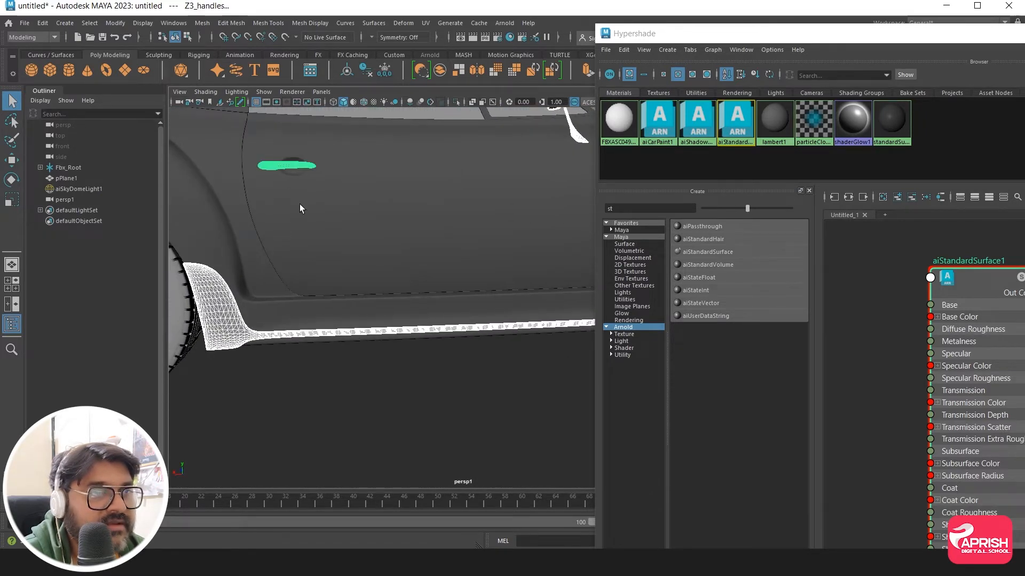
# Step: Add the right rear wheel's rim, brake disc and brake caliper to the selection
pyautogui.keyDown('alt'); pyautogui.moveTo(299, 204); pyautogui.dragTo(397, 252); pyautogui.keyUp('alt')
pyautogui.click(397, 252)
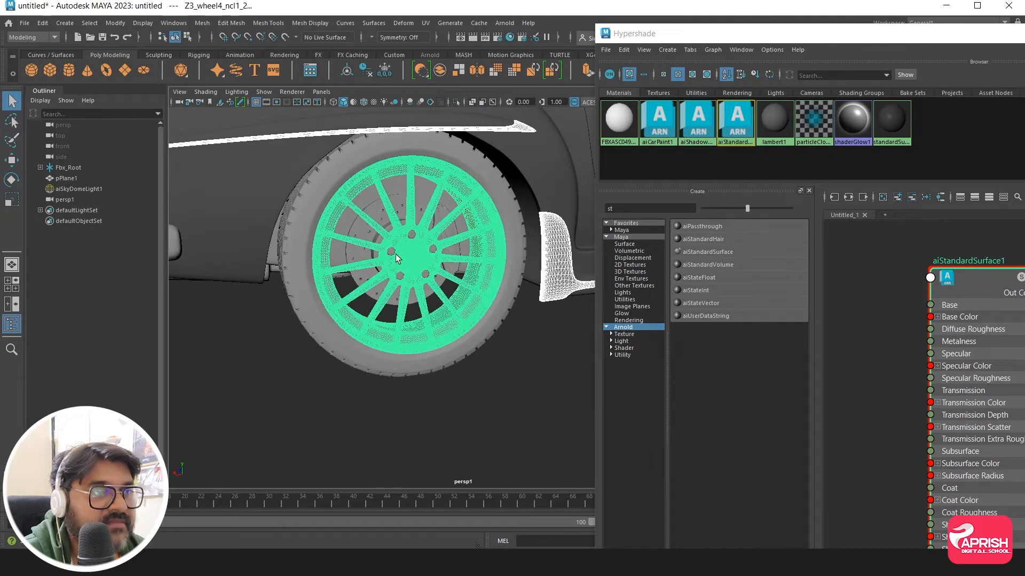
pyautogui.press('super+space')
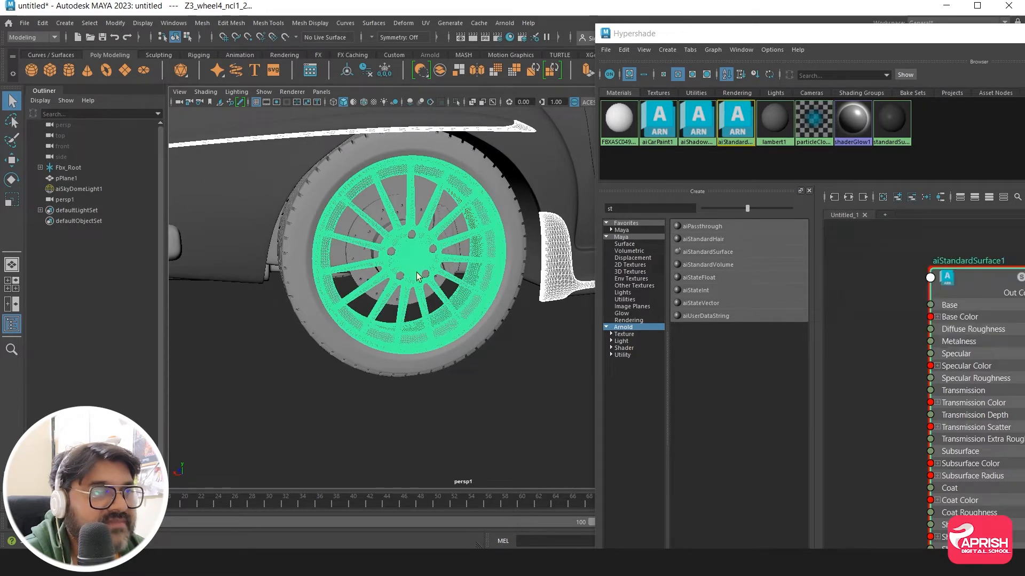
pyautogui.scroll(4, 394, 265)
pyautogui.click(297, 195)
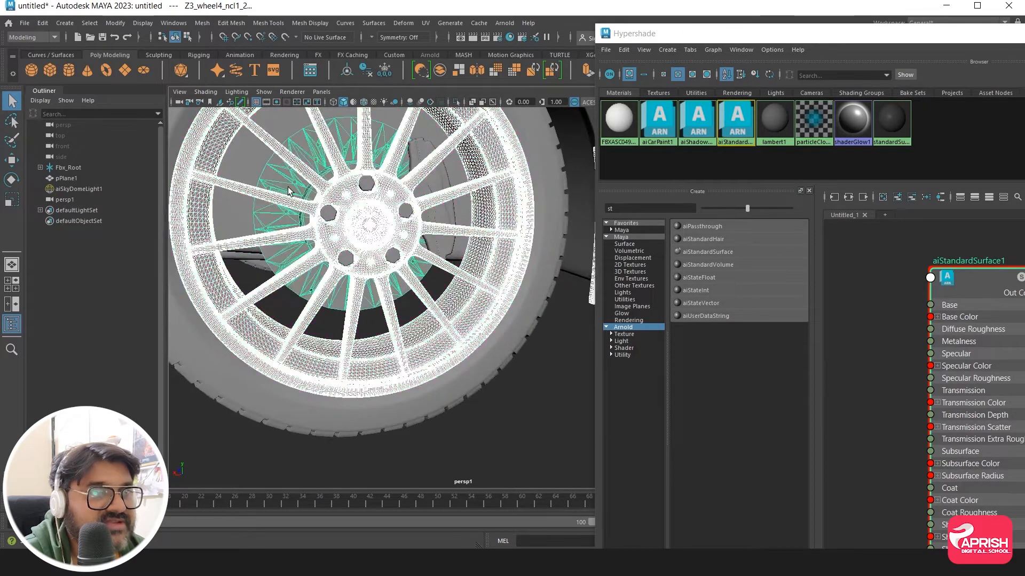
pyautogui.click(422, 155)
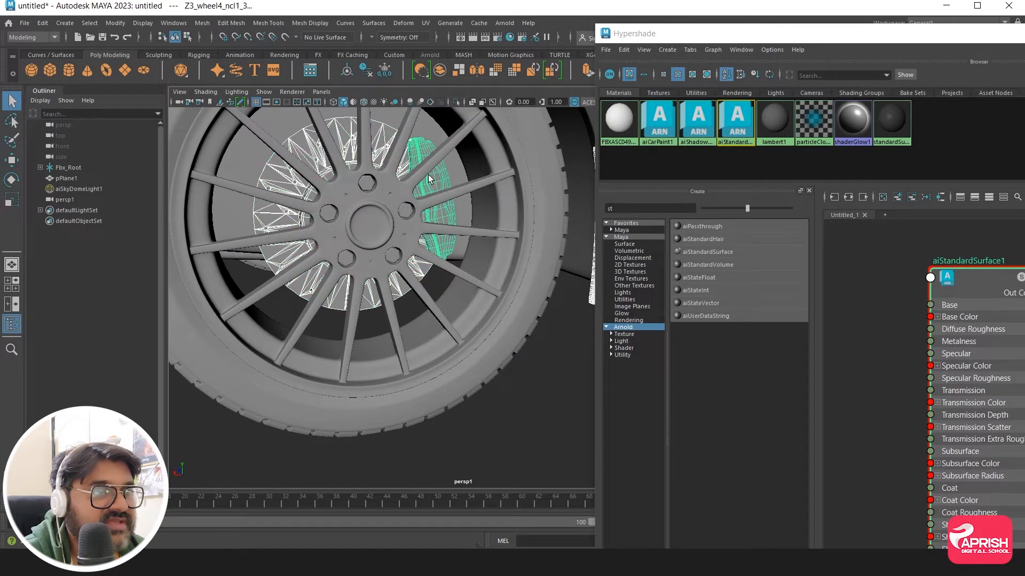
pyautogui.click(372, 254)
pyautogui.scroll(-5, 372, 255)
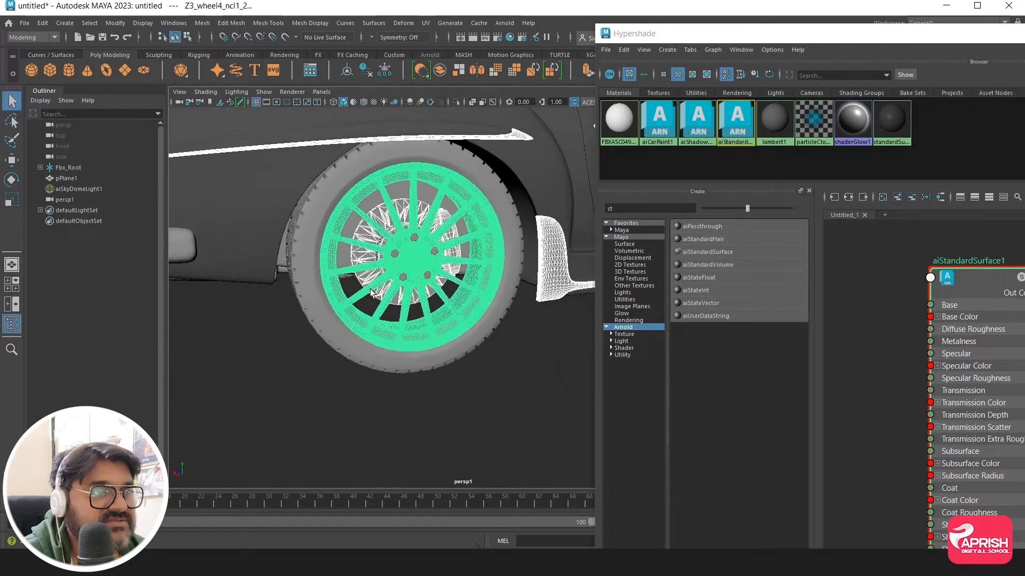
# Step: Add the exhaust pipes and the rear bumper to the selection
pyautogui.keyDown('alt'); pyautogui.moveTo(288, 270); pyautogui.dragTo(373, 282); pyautogui.keyUp('alt')
pyautogui.click(281, 245)
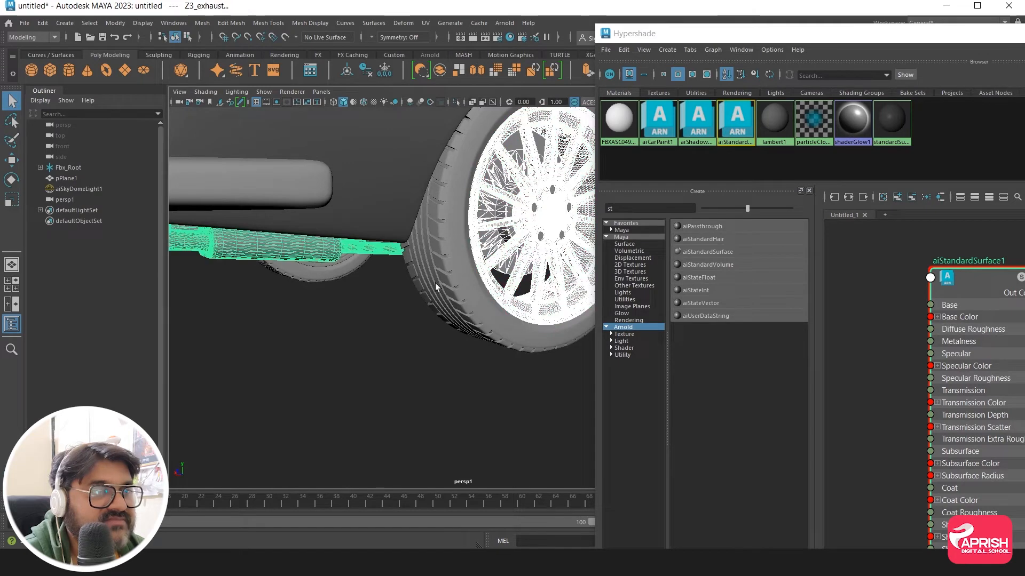
pyautogui.moveTo(435, 283)
pyautogui.keyDown('alt'); pyautogui.mouseDown()
pyautogui.moveTo(342, 280)
pyautogui.moveTo(433, 293)
pyautogui.mouseUp(); pyautogui.keyUp('alt')
pyautogui.click(433, 294)
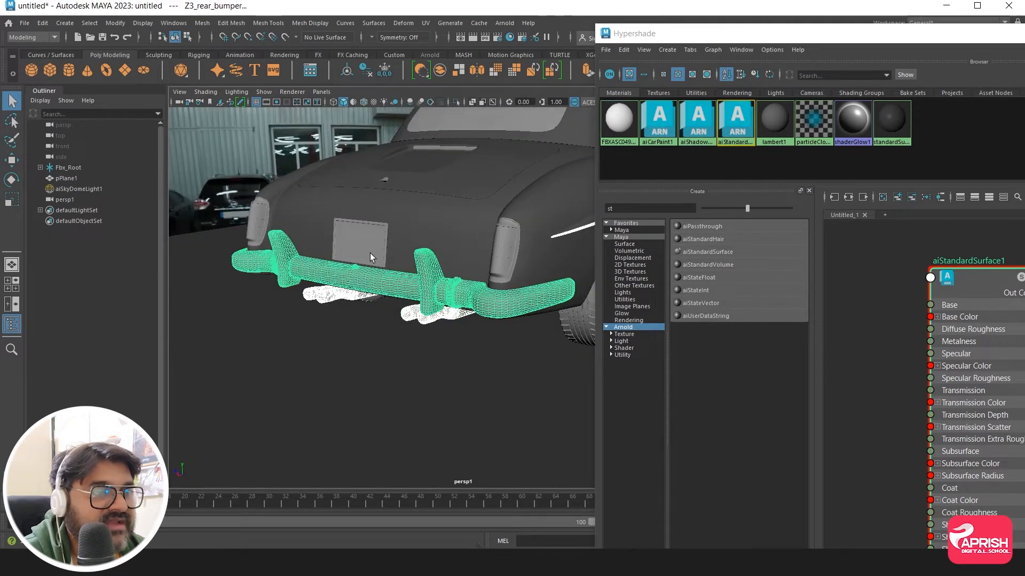
pyautogui.hotkey('alt', 'shift')
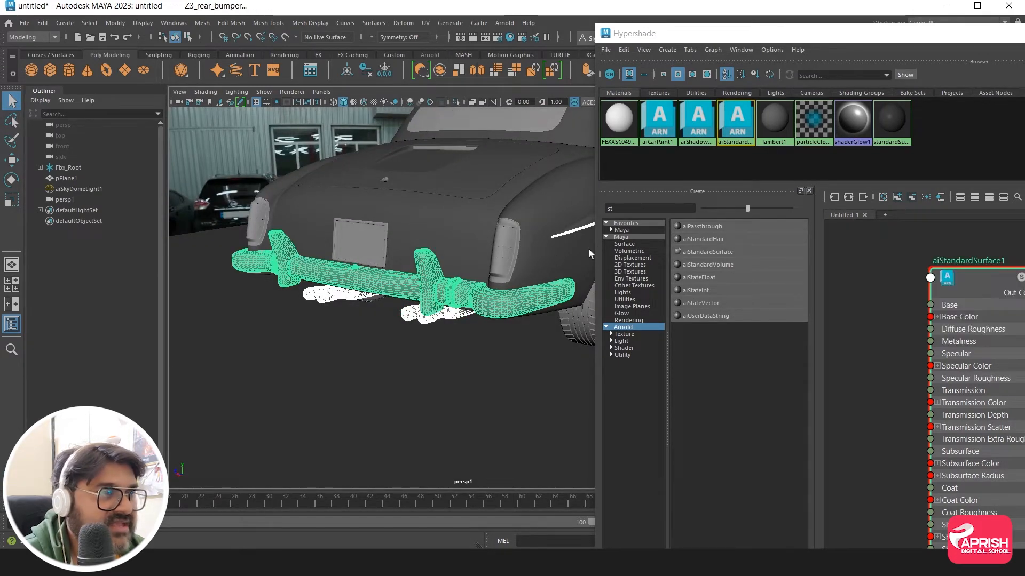
# Step: Add the inner and outer frames of the right rear light to the selection
pyautogui.scroll(5, 510, 278)
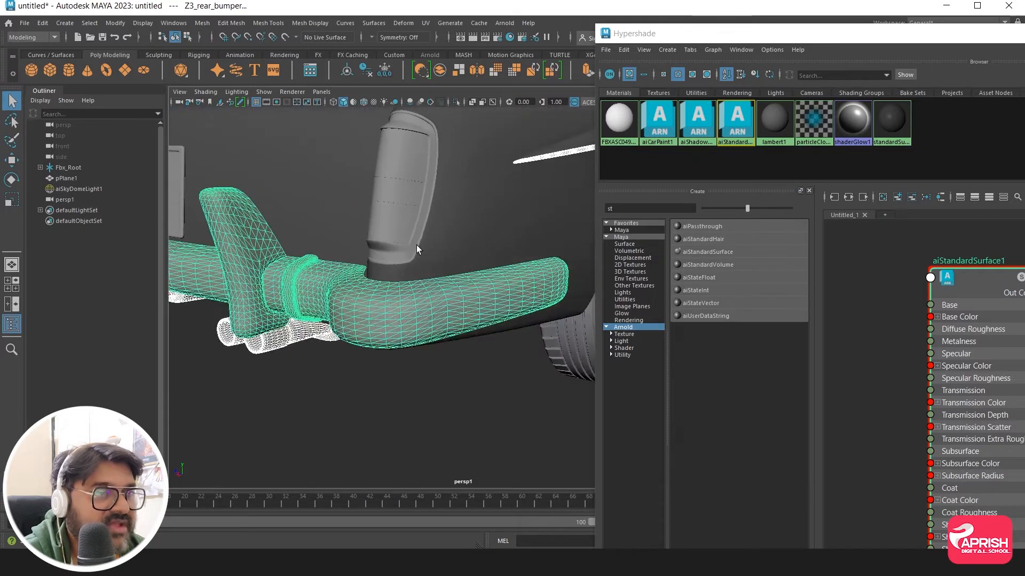
pyautogui.click(417, 245)
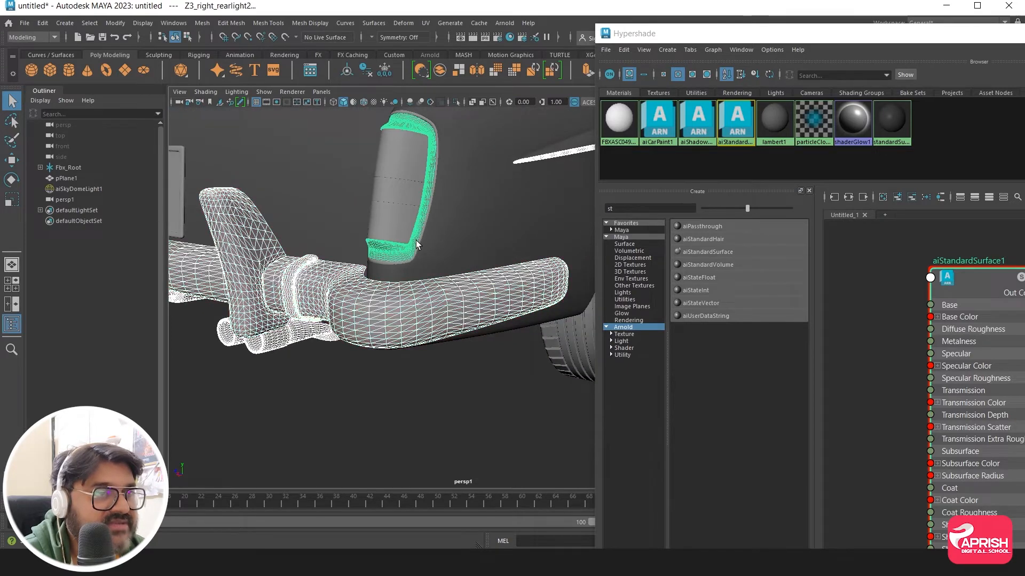
pyautogui.click(424, 123)
pyautogui.scroll(-3, 386, 291)
pyautogui.keyDown('alt'); pyautogui.moveTo(388, 291); pyautogui.dragTo(451, 256); pyautogui.keyUp('alt')
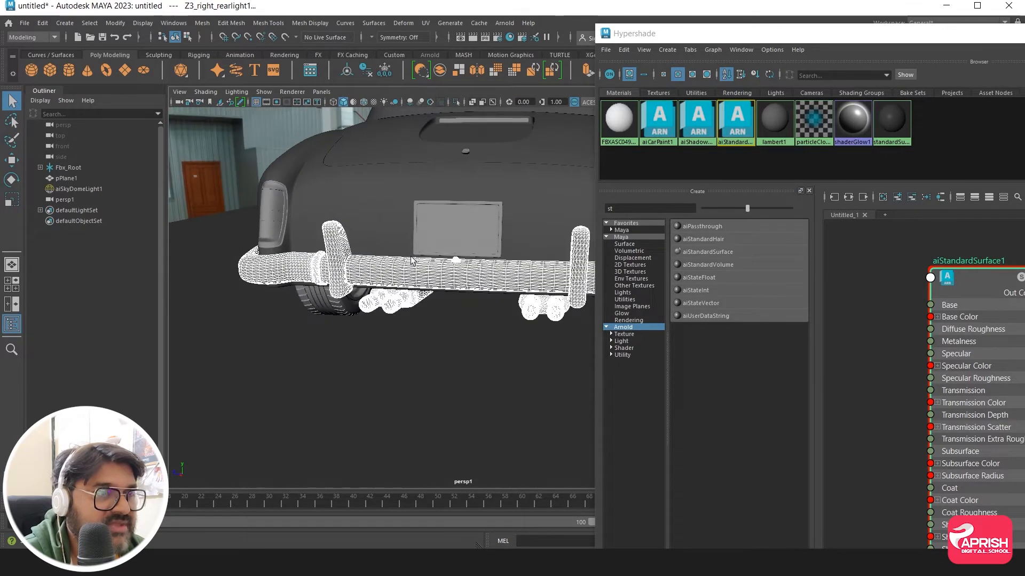
# Step: Add the rear license plate with its frame and the left rear light's inner and outer frames to the selection
pyautogui.scroll(4, 451, 254)
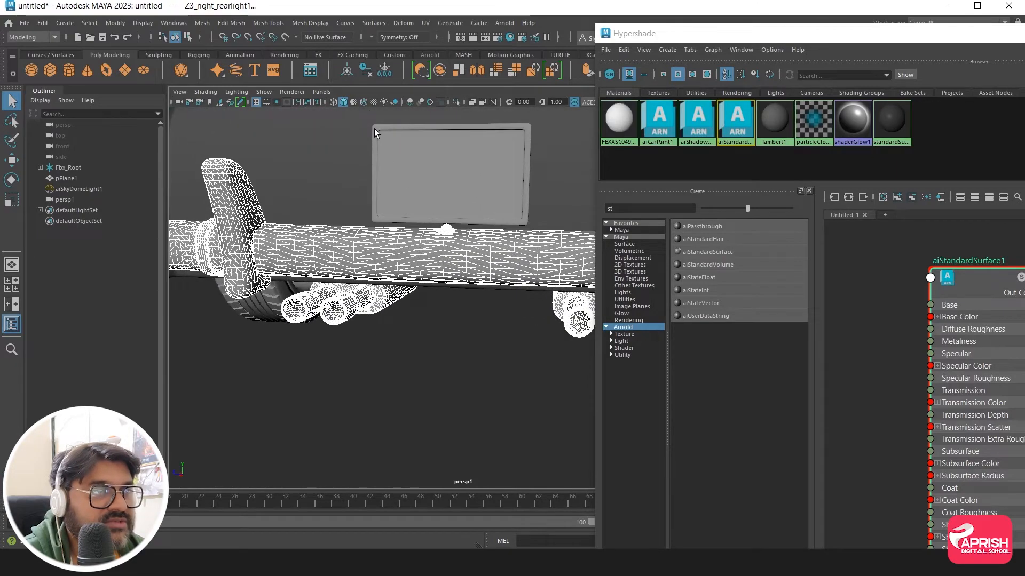
pyautogui.click(374, 129)
pyautogui.keyDown('alt'); pyautogui.moveTo(348, 278); pyautogui.dragTo(463, 223); pyautogui.keyUp('alt')
pyautogui.click(431, 202)
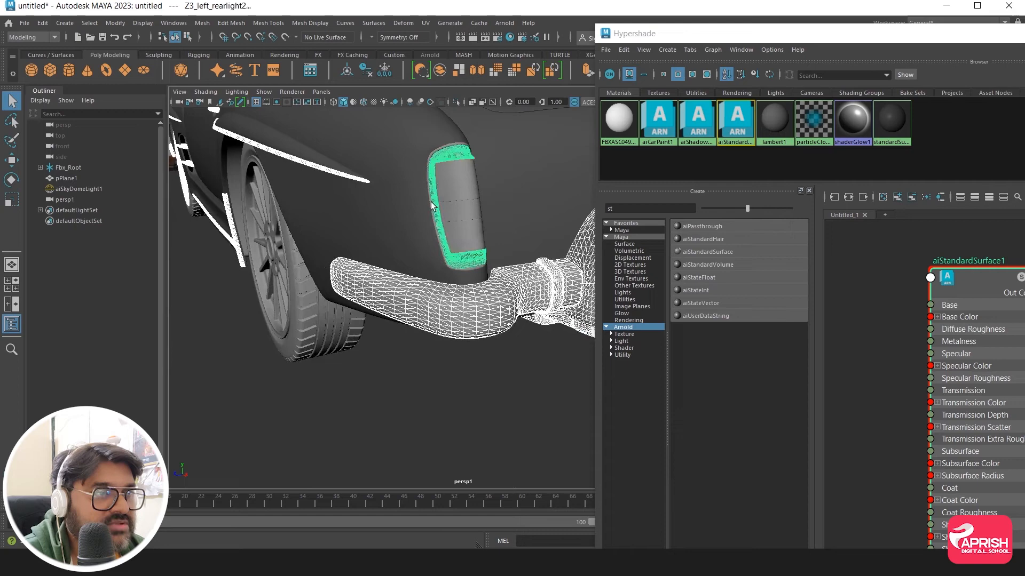
pyautogui.click(441, 150)
pyautogui.keyDown('alt'); pyautogui.moveTo(440, 149); pyautogui.dragTo(368, 147); pyautogui.keyUp('alt')
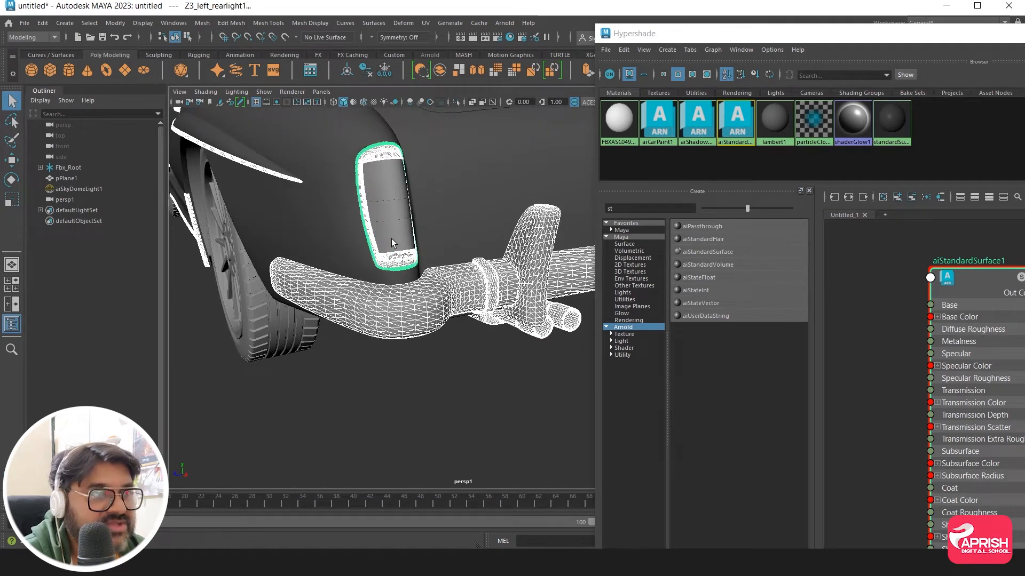
# Step: Add the trunk lock and the LED light strip on the trunk lid to the selection
pyautogui.keyDown('alt'); pyautogui.moveTo(479, 255); pyautogui.dragTo(381, 232); pyautogui.keyUp('alt')
pyautogui.scroll(5, 469, 255)
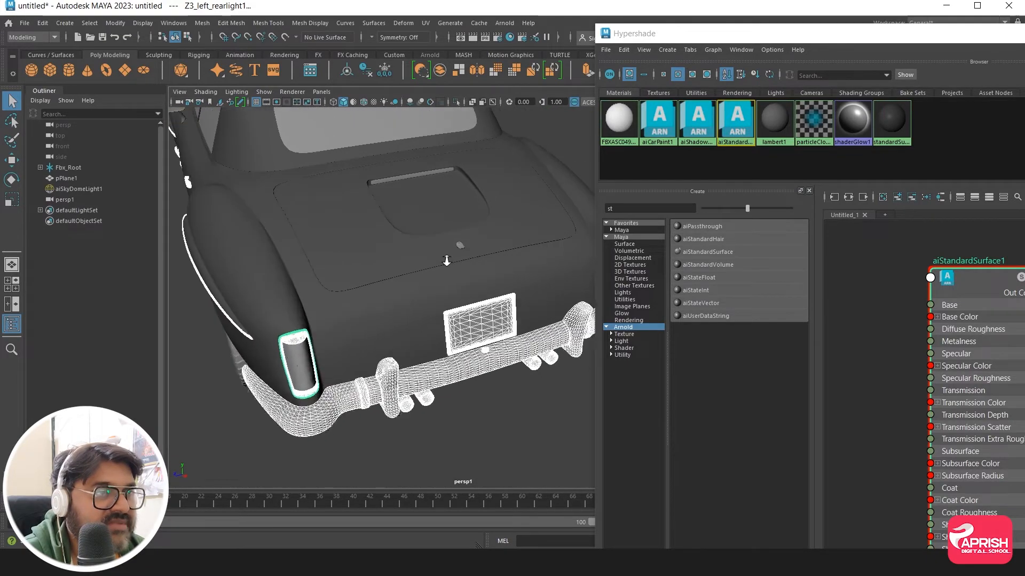
pyautogui.click(459, 227)
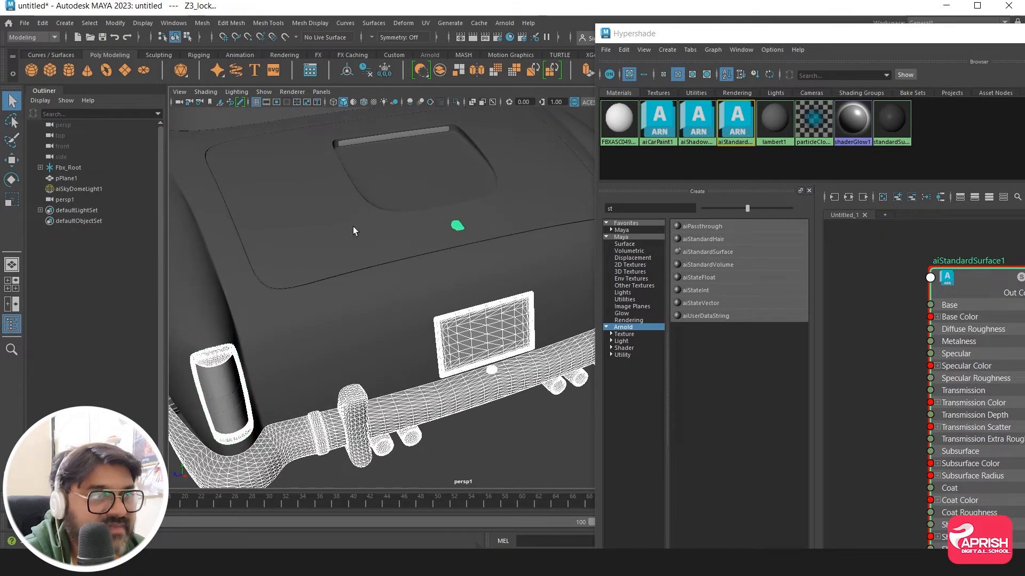
pyautogui.click(373, 138)
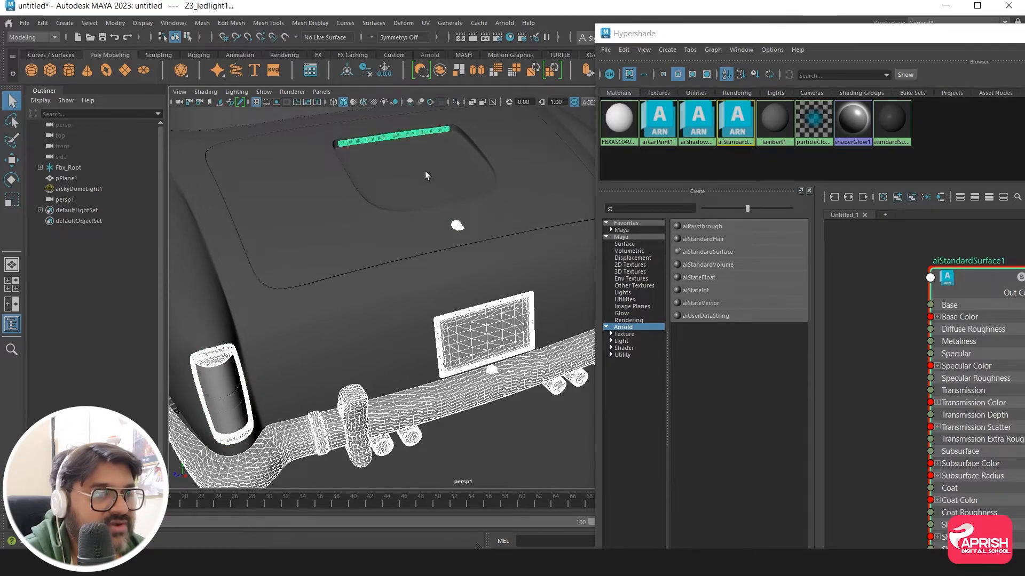
# Step: Add the left rear wheel's rim, brake disc, brake caliper and lug nuts to the selection
pyautogui.scroll(-5, 425, 171)
pyautogui.keyDown('alt'); pyautogui.moveTo(342, 201); pyautogui.dragTo(426, 191); pyautogui.keyUp('alt')
pyautogui.keyDown('shift'); pyautogui.click(443, 258); pyautogui.keyUp('shift')
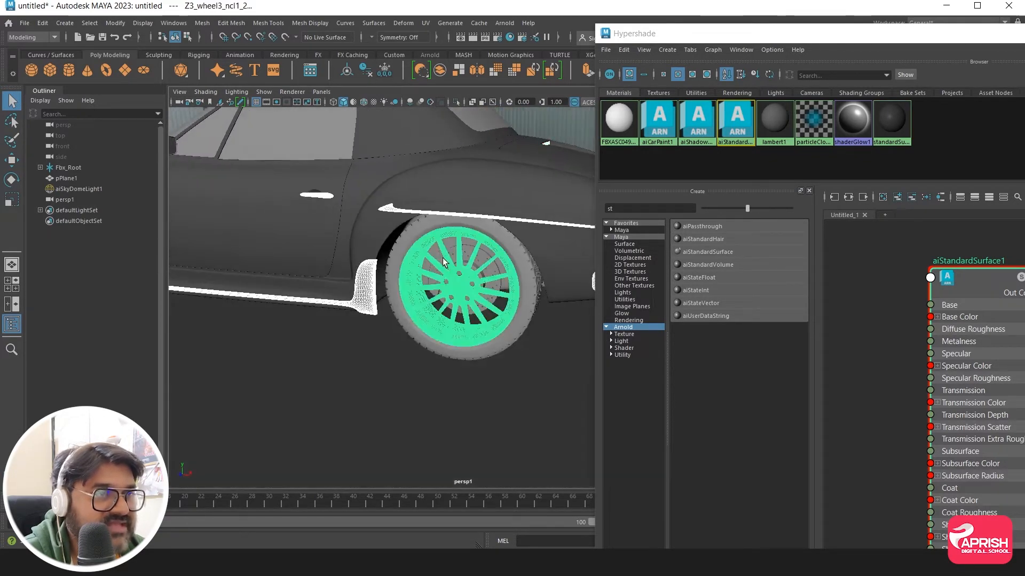
pyautogui.scroll(6, 394, 249)
pyautogui.click(463, 177)
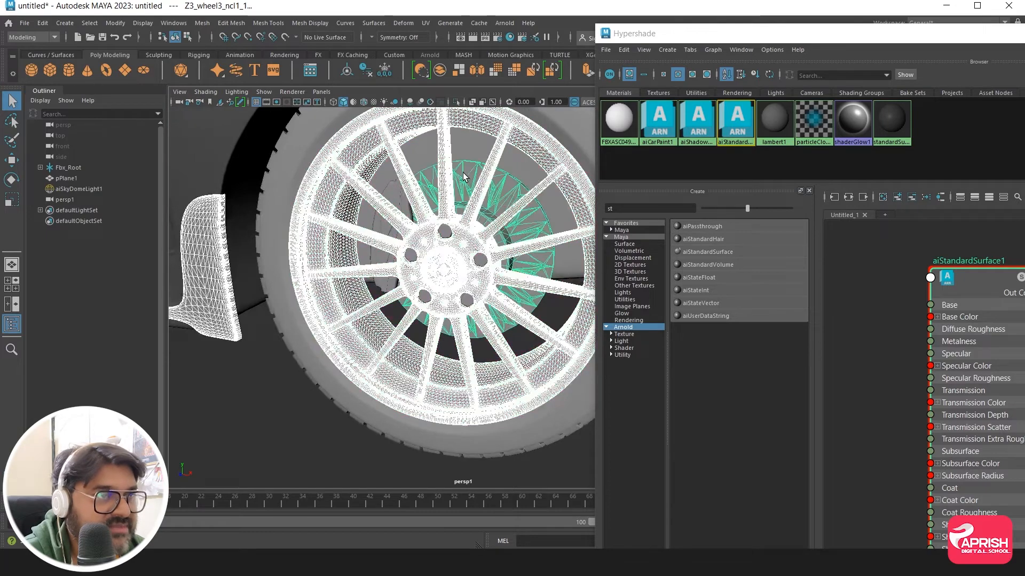
pyautogui.click(382, 224)
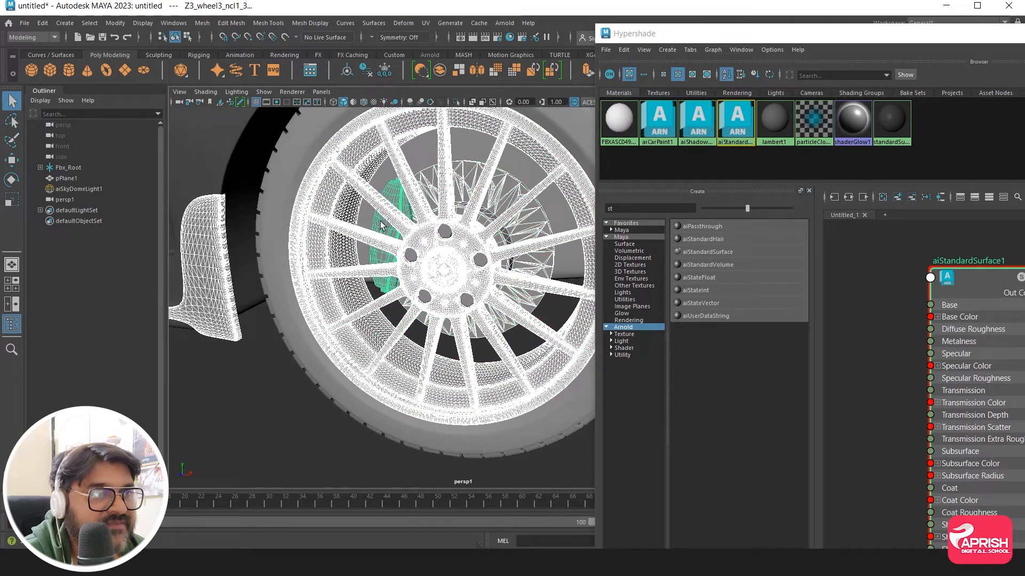
pyautogui.click(445, 232)
pyautogui.scroll(-8, 417, 268)
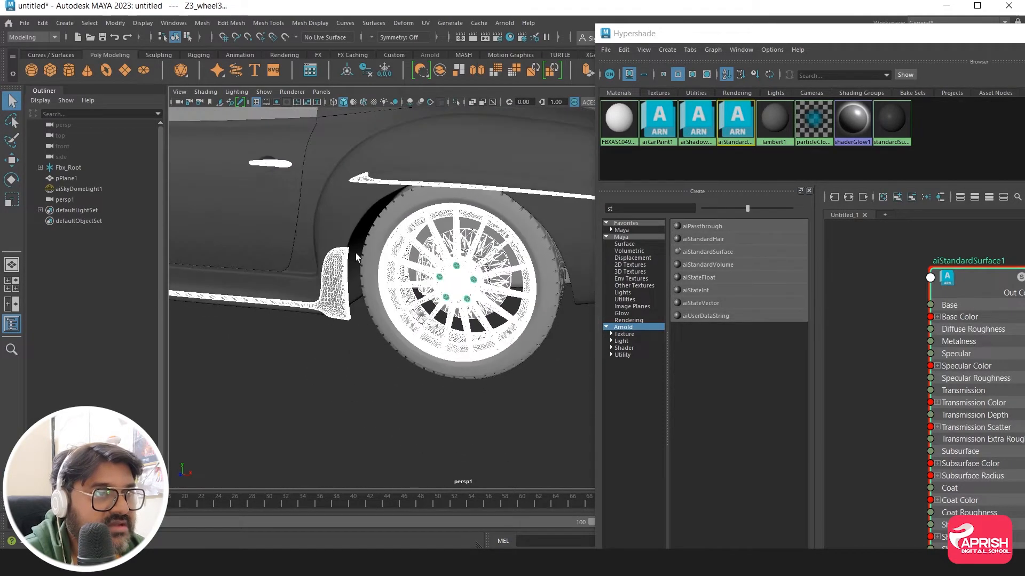
# Step: Add the left side mirror and the left front wheel's brake disc, caliper and lug nuts to the selection
pyautogui.moveTo(356, 255)
pyautogui.keyDown('alt'); pyautogui.mouseDown()
pyautogui.moveTo(388, 249)
pyautogui.moveTo(336, 239)
pyautogui.moveTo(348, 240)
pyautogui.mouseUp(); pyautogui.keyUp('alt')
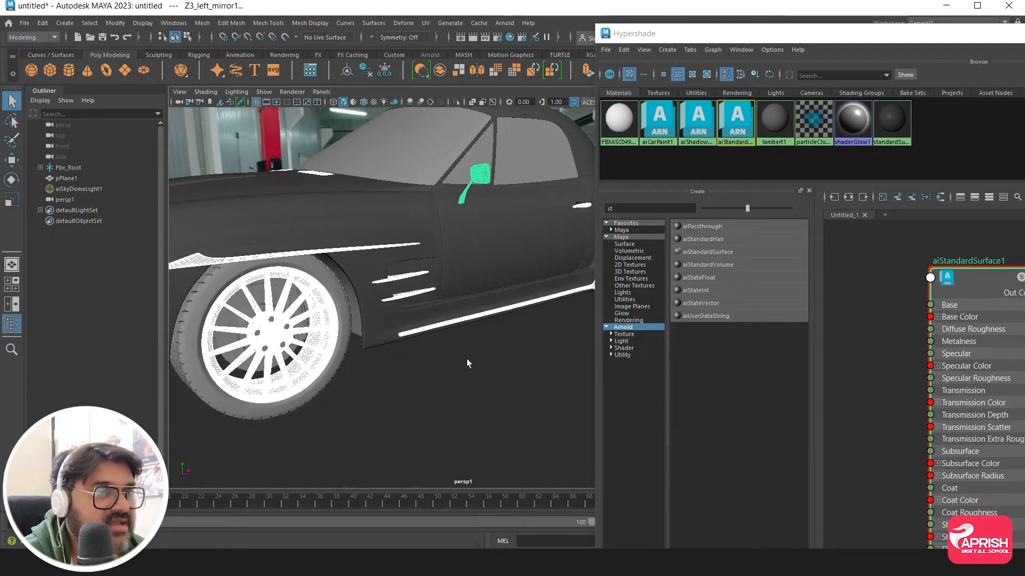
pyautogui.keyDown('alt'); pyautogui.moveTo(386, 301); pyautogui.dragTo(424, 275, button='middle'); pyautogui.keyUp('alt')
pyautogui.scroll(5, 423, 274)
pyautogui.keyDown('shift'); pyautogui.click(293, 218); pyautogui.keyUp('shift')
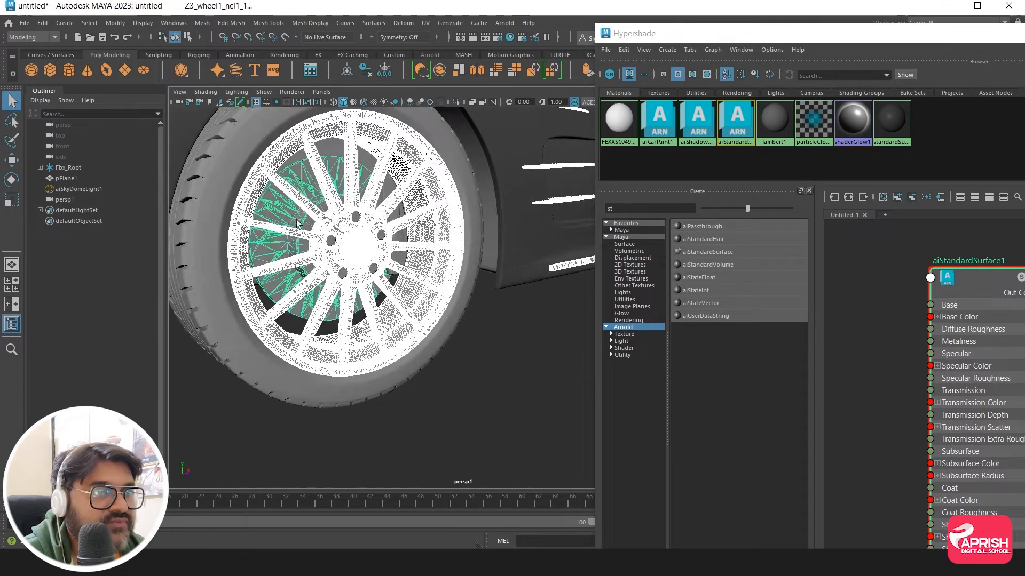
pyautogui.keyDown('alt'); pyautogui.moveTo(297, 223); pyautogui.dragTo(375, 238); pyautogui.keyUp('alt')
pyautogui.keyDown('shift'); pyautogui.click(347, 217); pyautogui.keyUp('shift')
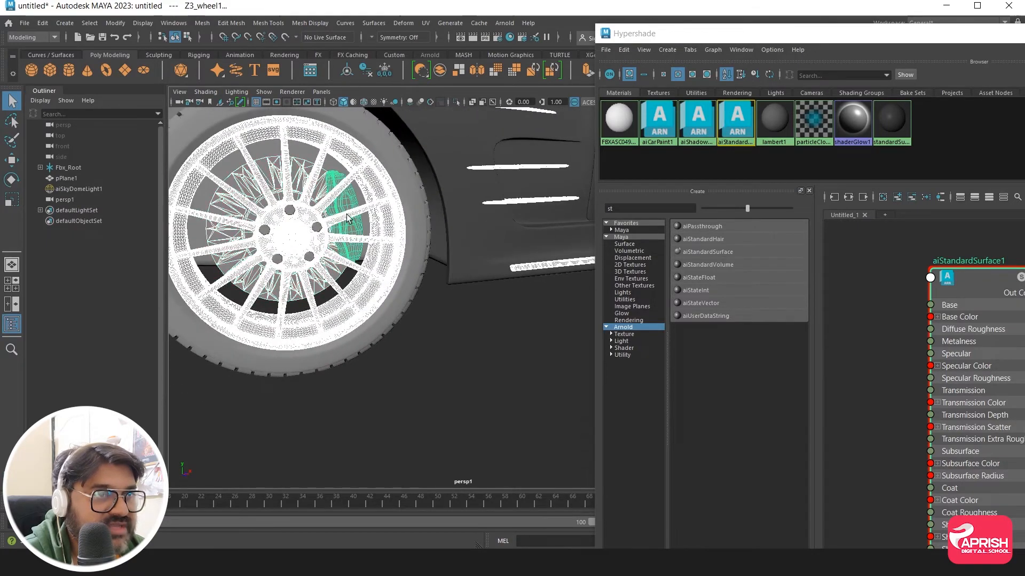
pyautogui.click(292, 211)
pyautogui.keyDown('alt'); pyautogui.moveTo(334, 252); pyautogui.dragTo(258, 264, button='right'); pyautogui.keyUp('alt')
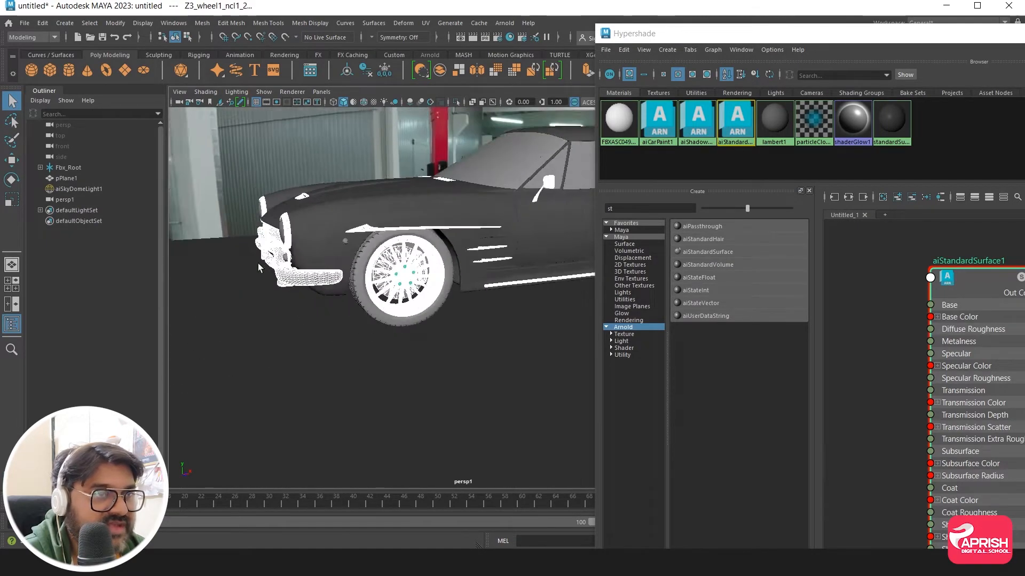
# Step: Add the frame of the side turn light on the left front fender to the selection
pyautogui.keyDown('alt'); pyautogui.moveTo(258, 263); pyautogui.dragTo(332, 261); pyautogui.keyUp('alt')
pyautogui.keyDown('alt'); pyautogui.moveTo(359, 267); pyautogui.dragTo(241, 280, button='middle'); pyautogui.keyUp('alt')
pyautogui.keyDown('alt'); pyautogui.moveTo(299, 283); pyautogui.dragTo(387, 291, button='right'); pyautogui.keyUp('alt')
pyautogui.keyDown('alt'); pyautogui.moveTo(387, 291); pyautogui.dragTo(336, 288, button='middle'); pyautogui.keyUp('alt')
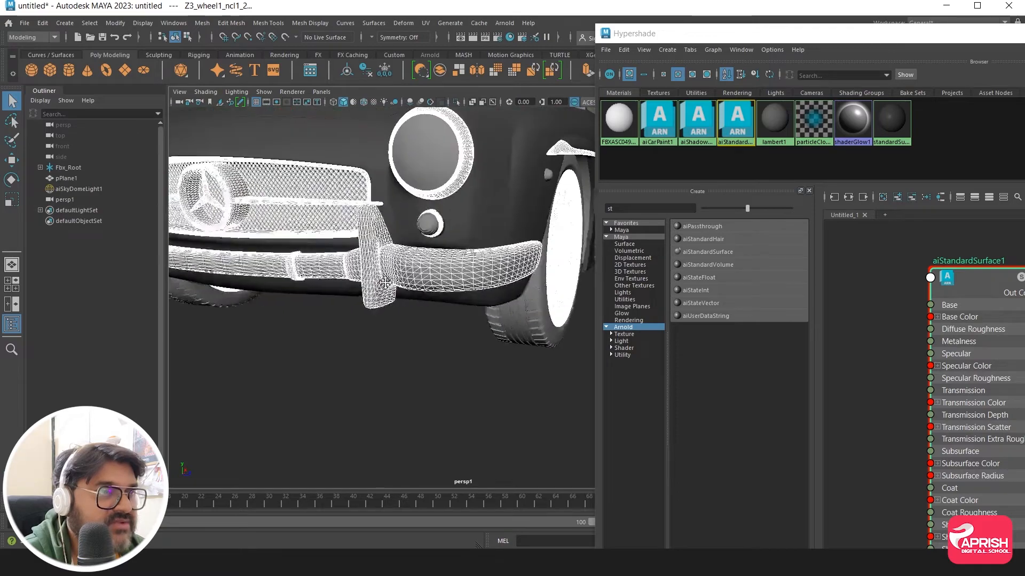
pyautogui.keyDown('alt'); pyautogui.moveTo(352, 283); pyautogui.dragTo(289, 292); pyautogui.keyUp('alt')
pyautogui.keyDown('alt'); pyautogui.moveTo(289, 292); pyautogui.dragTo(246, 314, button='middle'); pyautogui.keyUp('alt')
pyautogui.keyDown('alt'); pyautogui.moveTo(247, 299); pyautogui.dragTo(300, 284, button='right'); pyautogui.keyUp('alt')
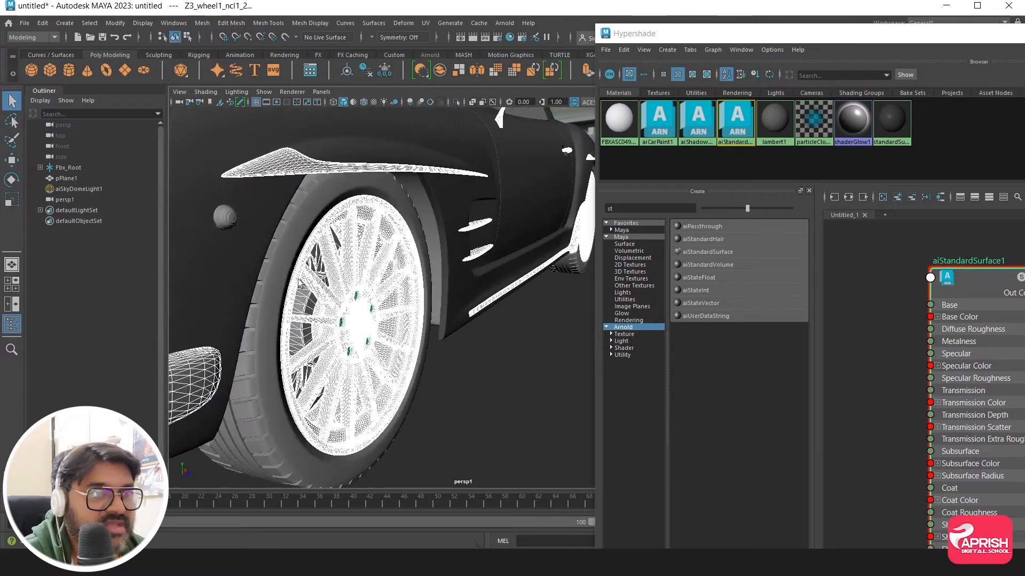
pyautogui.keyDown('shift'); pyautogui.click(218, 216); pyautogui.keyUp('shift')
# Step: Add the right front wheel's lug nuts and brake caliper to the selection
pyautogui.keyDown('alt'); pyautogui.moveTo(316, 308); pyautogui.dragTo(389, 306); pyautogui.keyUp('alt')
pyautogui.keyDown('alt'); pyautogui.moveTo(389, 307); pyautogui.dragTo(261, 303, button='right'); pyautogui.keyUp('alt')
pyautogui.keyDown('alt'); pyautogui.moveTo(261, 302); pyautogui.dragTo(313, 301, button='middle'); pyautogui.keyUp('alt')
pyautogui.keyDown('alt'); pyautogui.moveTo(313, 305); pyautogui.dragTo(393, 273); pyautogui.keyUp('alt')
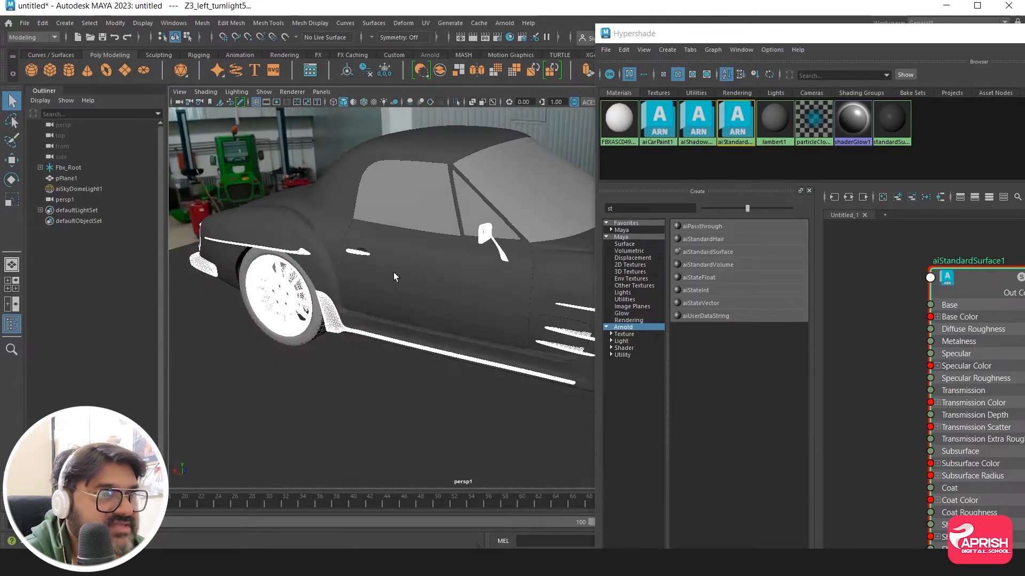
pyautogui.keyDown('alt'); pyautogui.moveTo(393, 273); pyautogui.dragTo(266, 253, button='middle'); pyautogui.keyUp('alt')
pyautogui.keyDown('alt'); pyautogui.moveTo(358, 286); pyautogui.dragTo(419, 260); pyautogui.keyUp('alt')
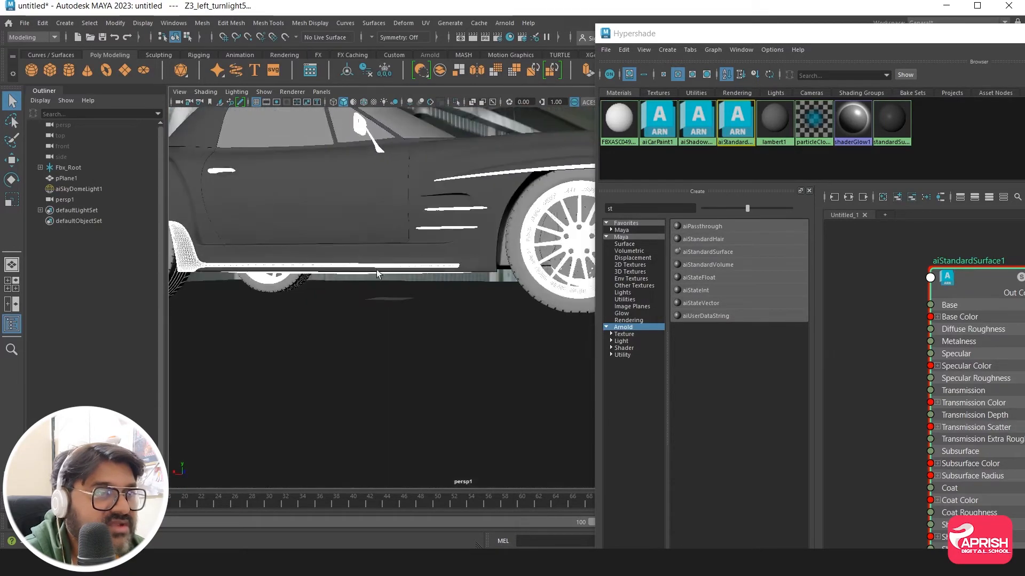
pyautogui.keyDown('alt'); pyautogui.moveTo(419, 260); pyautogui.dragTo(276, 277, button='middle'); pyautogui.keyUp('alt')
pyautogui.keyDown('alt'); pyautogui.moveTo(276, 277); pyautogui.dragTo(394, 231, button='right'); pyautogui.keyUp('alt')
pyautogui.click(418, 195)
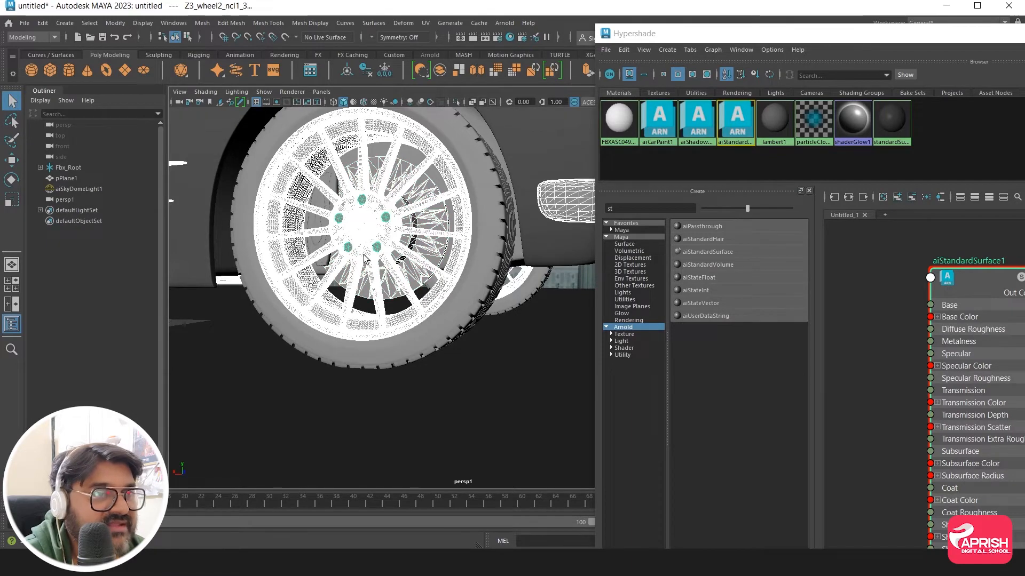
pyautogui.keyDown('alt'); pyautogui.moveTo(350, 251); pyautogui.dragTo(414, 235); pyautogui.keyUp('alt')
pyautogui.click(418, 232)
pyautogui.keyDown('alt'); pyautogui.moveTo(486, 238); pyautogui.dragTo(449, 251, button='right'); pyautogui.keyUp('alt')
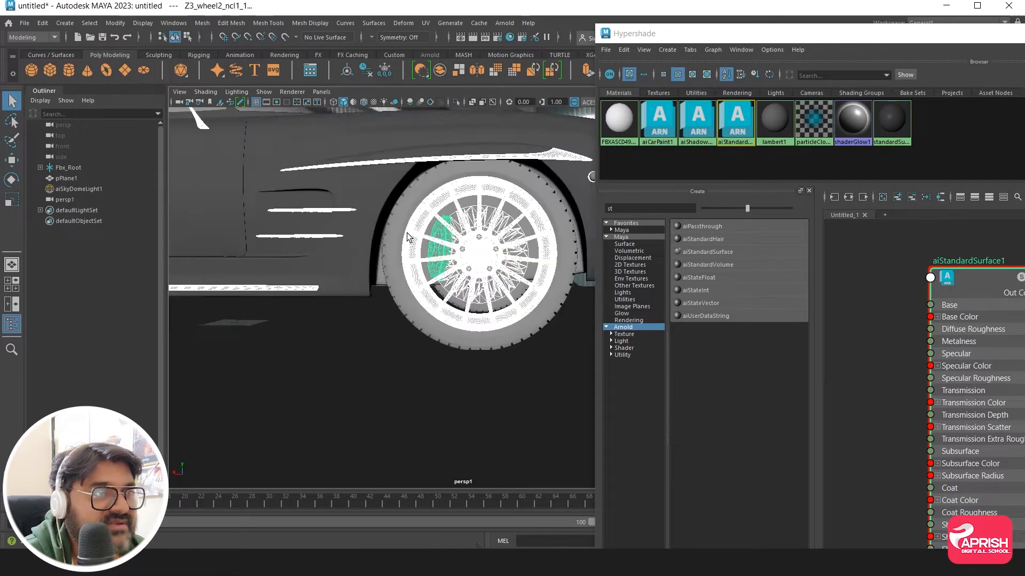
# Step: Assign the aiStandardSurface1 material to all the selected trim and wheel parts
pyautogui.keyDown('alt'); pyautogui.moveTo(454, 251); pyautogui.dragTo(308, 256); pyautogui.keyUp('alt')
pyautogui.keyDown('alt'); pyautogui.moveTo(417, 255); pyautogui.dragTo(427, 263); pyautogui.keyUp('alt')
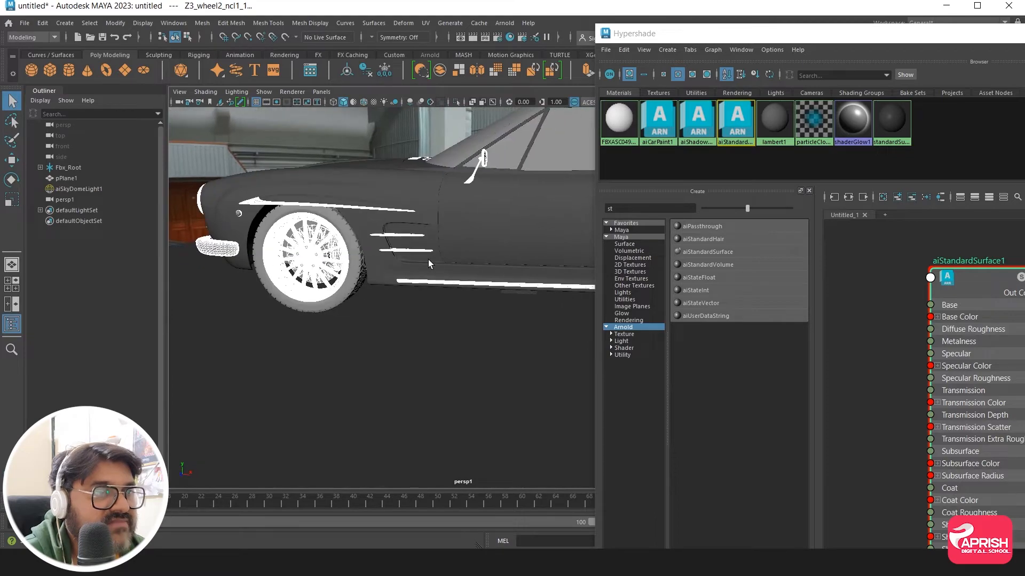
pyautogui.keyDown('alt'); pyautogui.moveTo(491, 272); pyautogui.dragTo(339, 237); pyautogui.keyUp('alt')
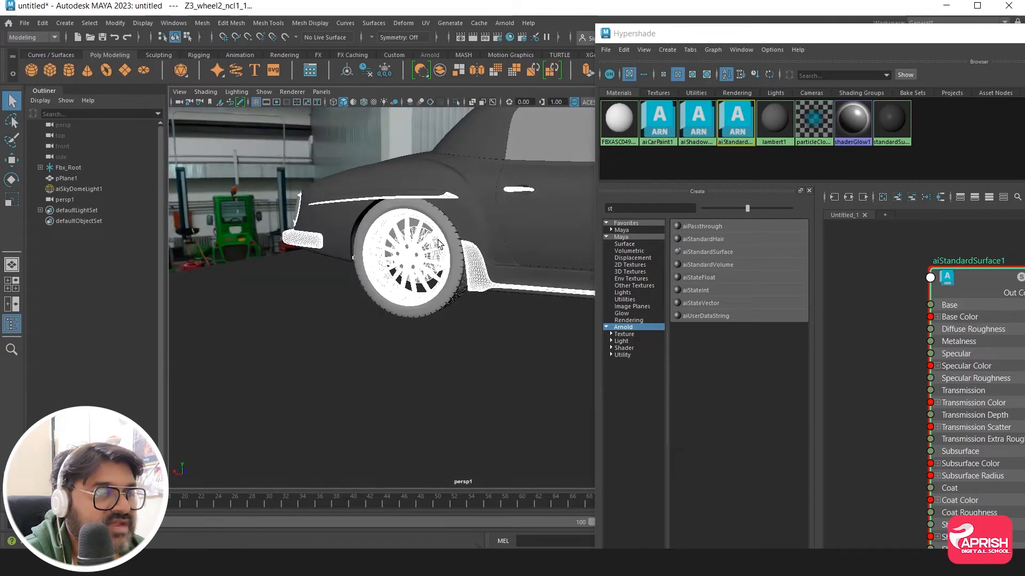
pyautogui.keyDown('alt'); pyautogui.moveTo(504, 213); pyautogui.dragTo(332, 219, button='middle'); pyautogui.keyUp('alt')
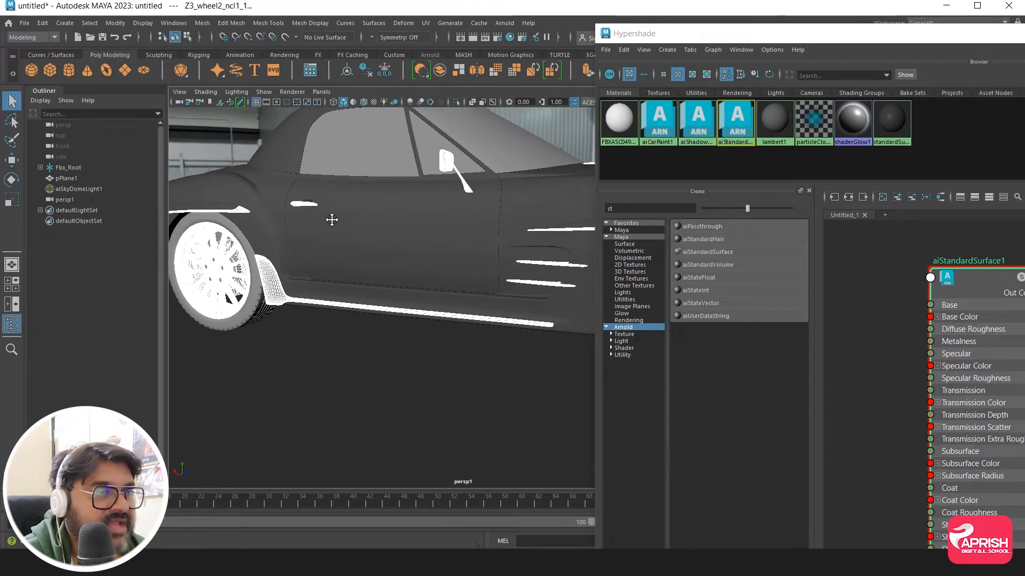
pyautogui.moveTo(679, 37); pyautogui.dragTo(383, 49)
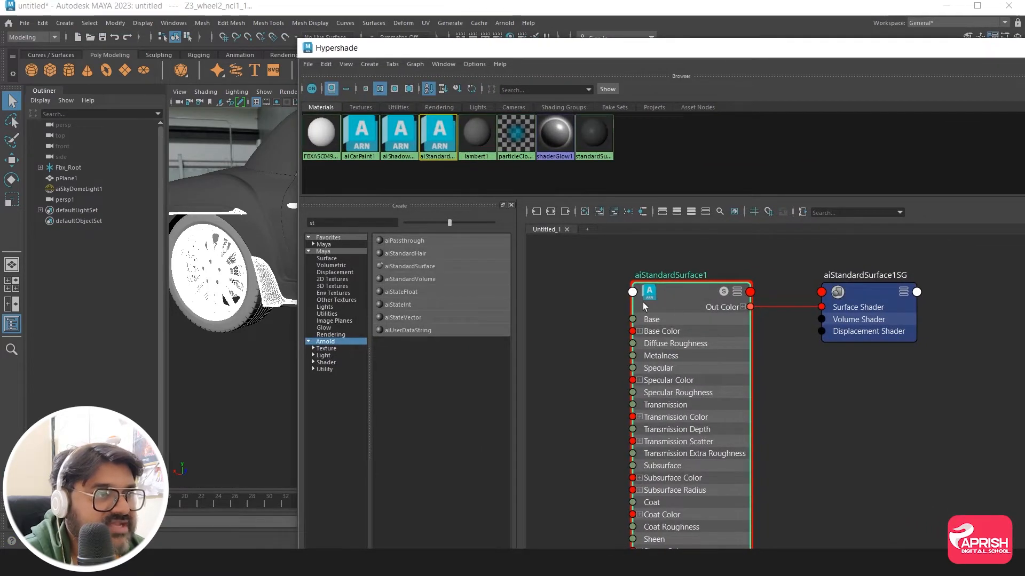
pyautogui.rightClick(674, 290)
pyautogui.moveTo(674, 290); pyautogui.dragTo(647, 259, button='right')
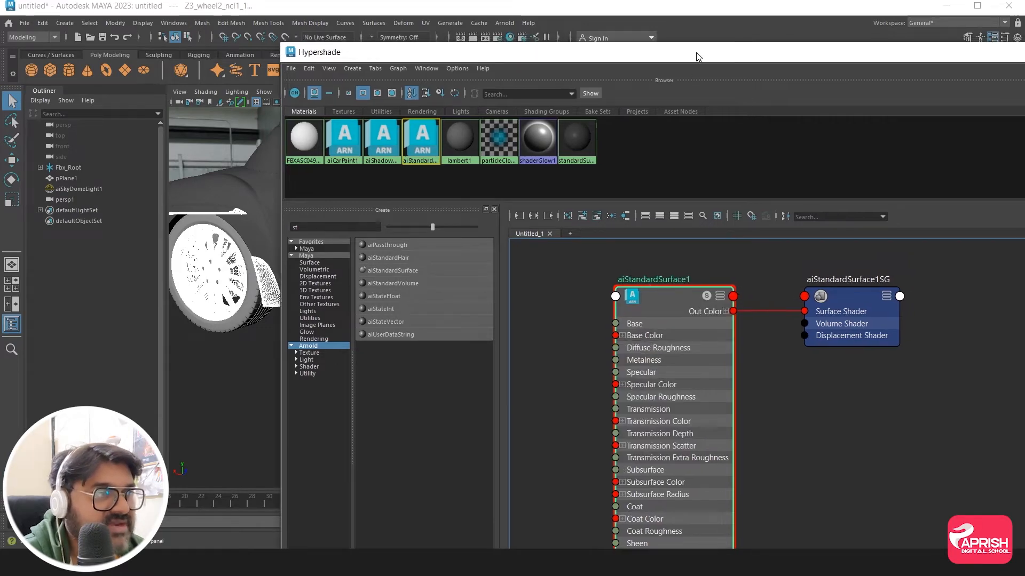
# Step: Rename the aiStandardSurface1 material as Matelic
pyautogui.moveTo(698, 53); pyautogui.dragTo(361, 63)
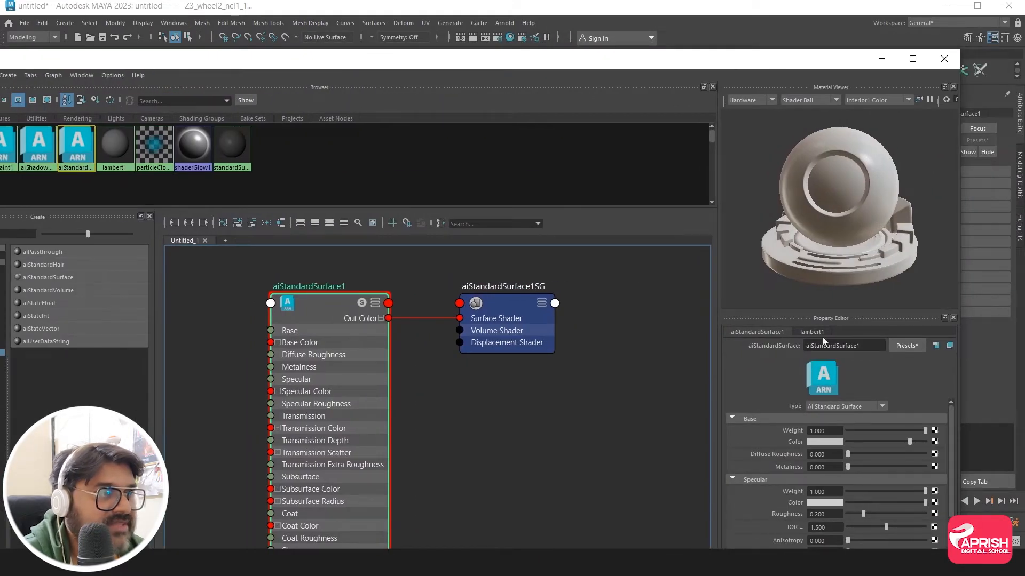
pyautogui.moveTo(577, 63); pyautogui.dragTo(603, 24)
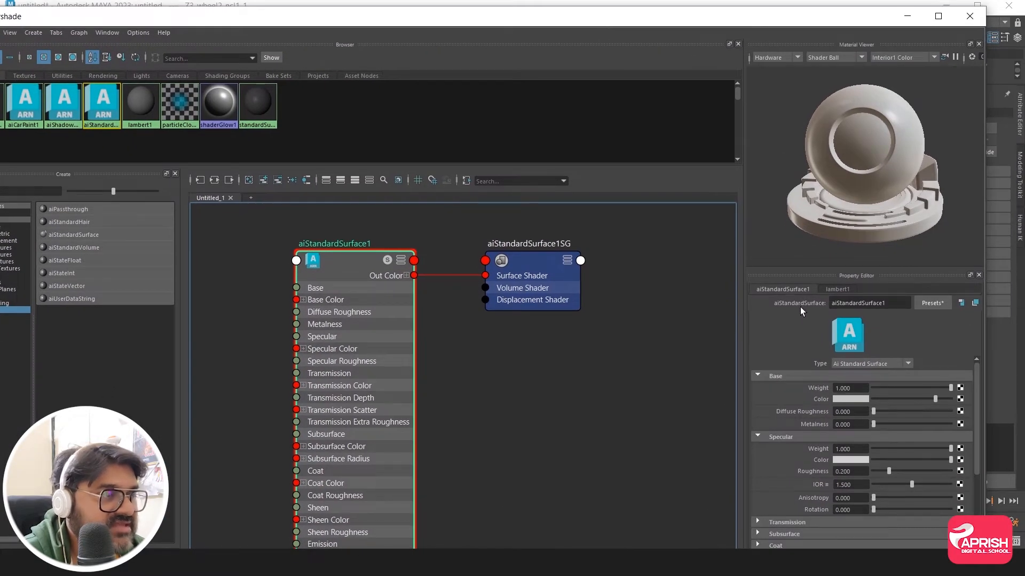
pyautogui.moveTo(893, 303); pyautogui.dragTo(766, 296)
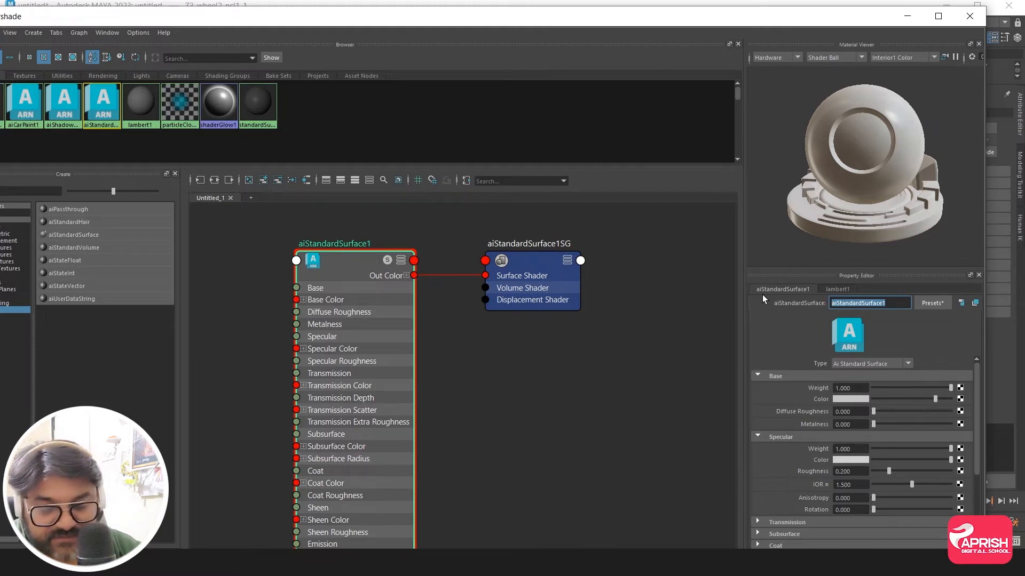
pyautogui.write('Matelic')
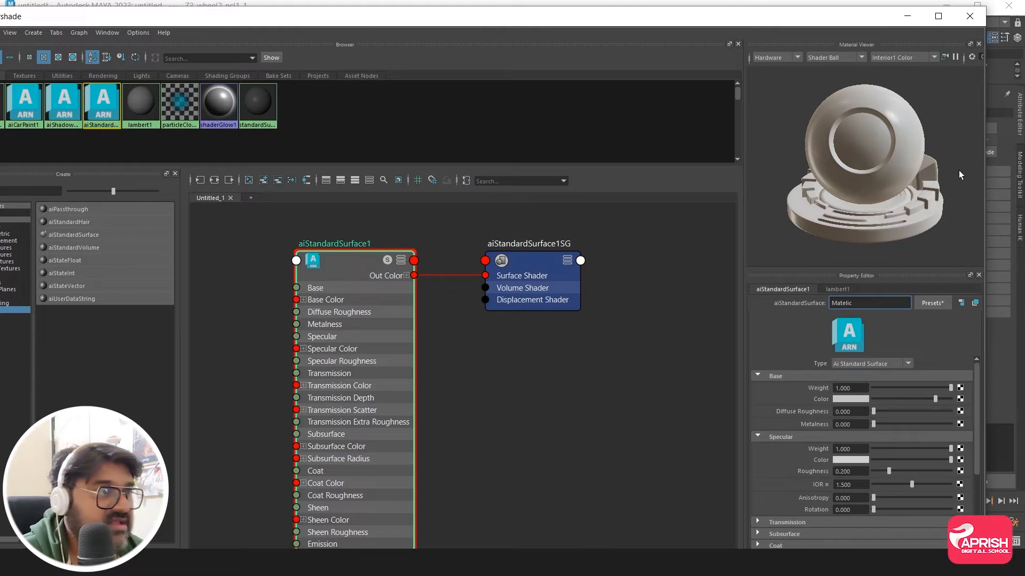
pyautogui.press('Return')
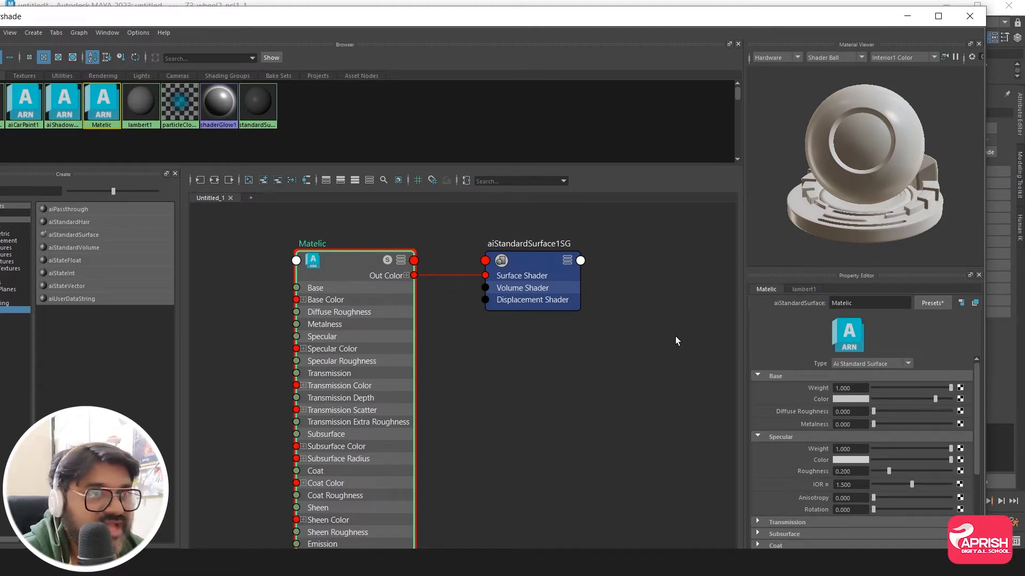
# Step: Render the car from a front three-quarter view in Arnold RenderView and open the Matelic material's attributes
pyautogui.click(903, 18)
pyautogui.scroll(-4, 664, 329)
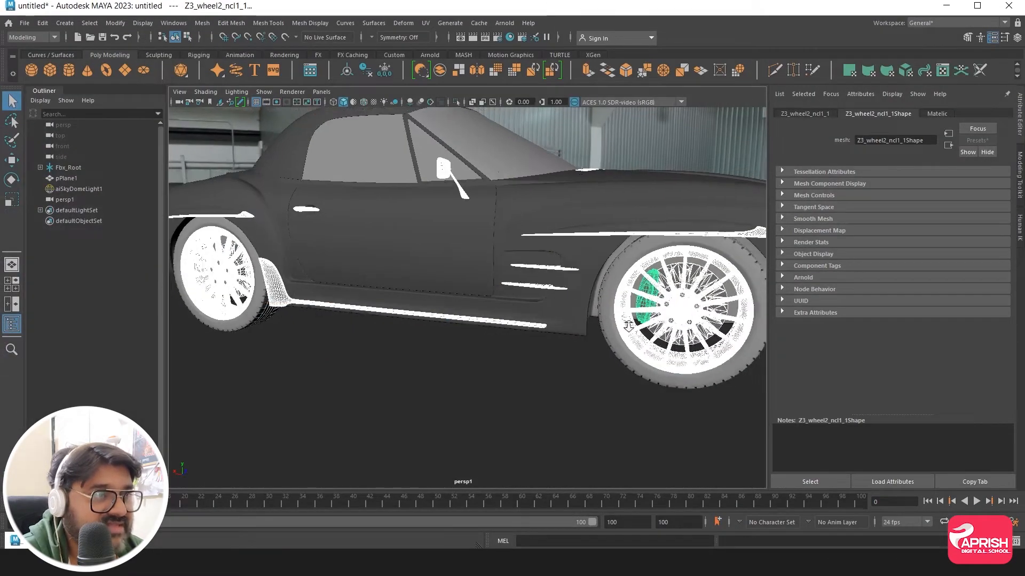
pyautogui.keyDown('alt'); pyautogui.moveTo(664, 328); pyautogui.dragTo(488, 316); pyautogui.keyUp('alt')
pyautogui.keyDown('alt'); pyautogui.moveTo(488, 316); pyautogui.dragTo(541, 330, button='middle'); pyautogui.keyUp('alt')
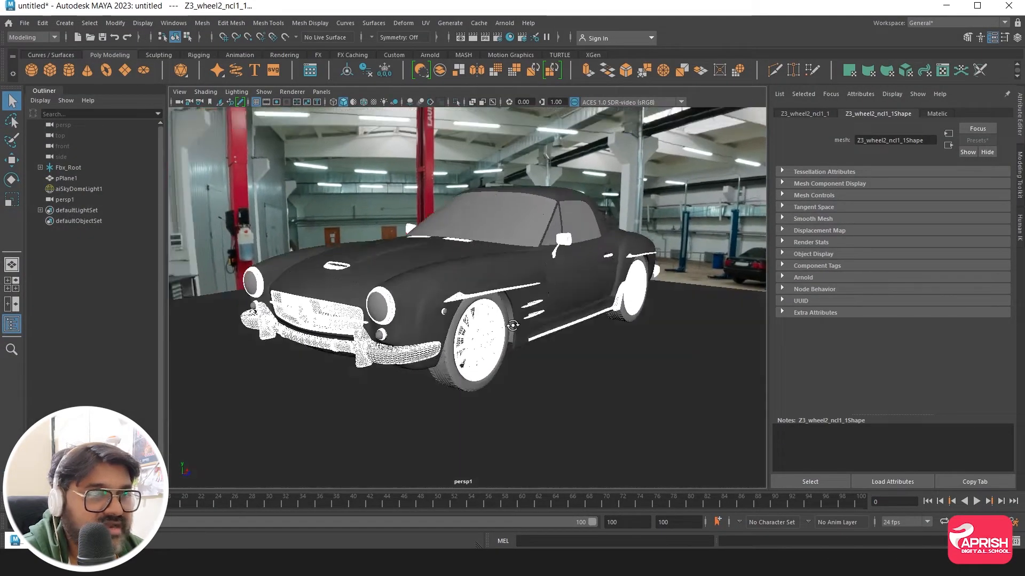
pyautogui.keyDown('alt'); pyautogui.moveTo(540, 329); pyautogui.dragTo(516, 327); pyautogui.keyUp('alt')
pyautogui.keyDown('alt'); pyautogui.moveTo(516, 326); pyautogui.dragTo(521, 342, button='middle'); pyautogui.keyUp('alt')
pyautogui.keyDown('alt'); pyautogui.moveTo(517, 347); pyautogui.dragTo(544, 355); pyautogui.keyUp('alt')
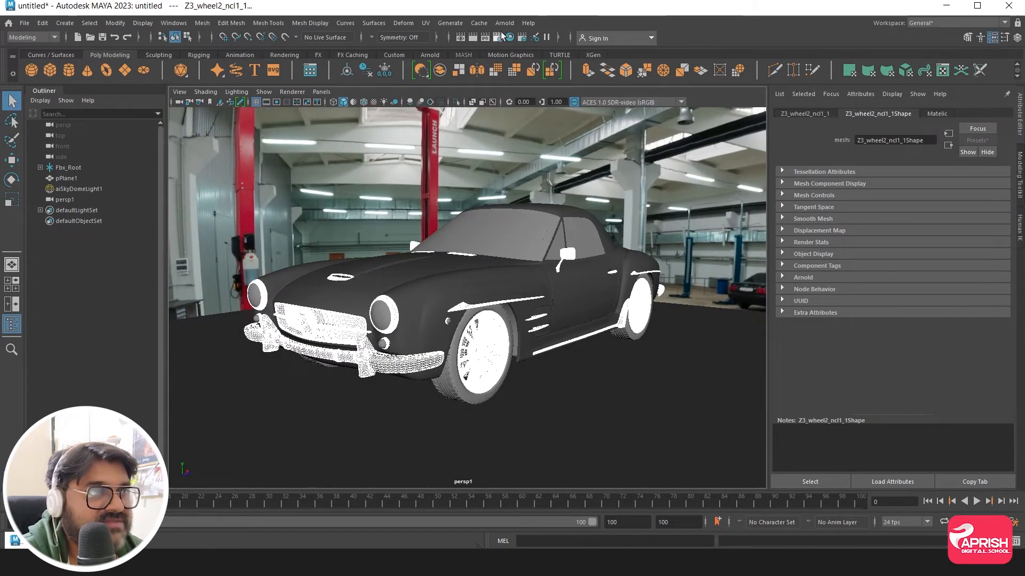
pyautogui.click(504, 23)
pyautogui.click(517, 45)
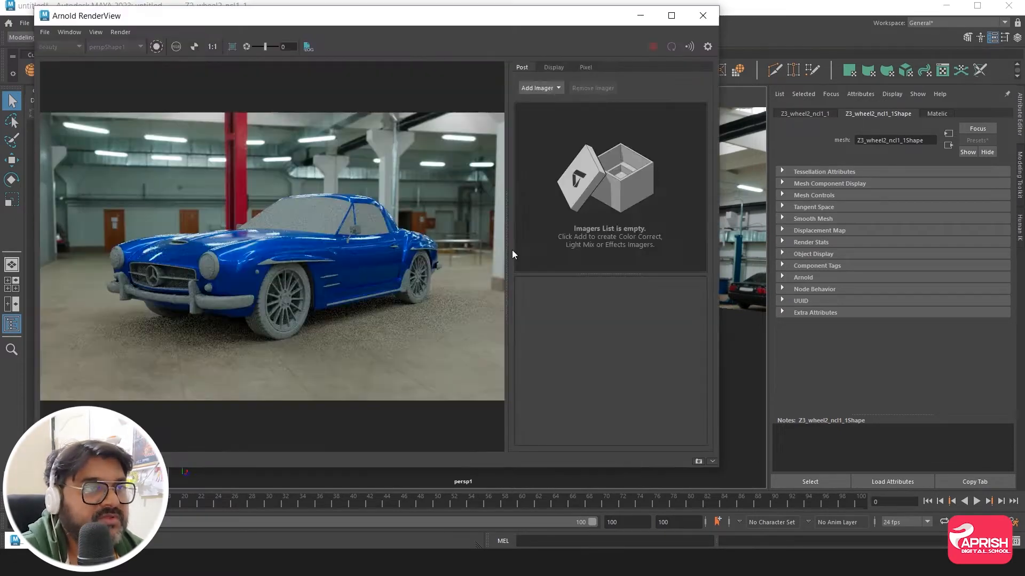
pyautogui.keyDown('alt'); pyautogui.moveTo(326, 271); pyautogui.dragTo(340, 283); pyautogui.keyUp('alt')
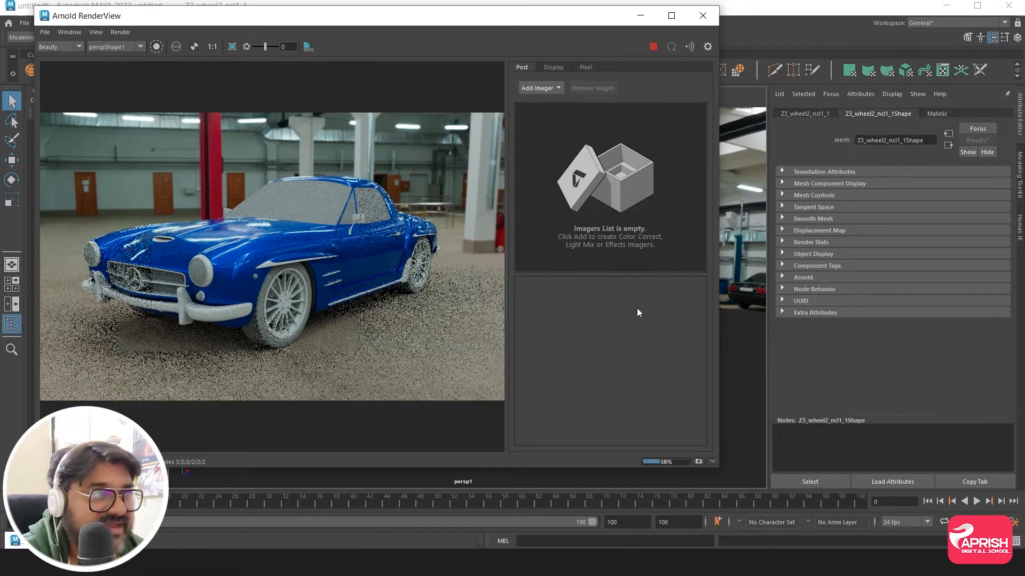
pyautogui.click(939, 114)
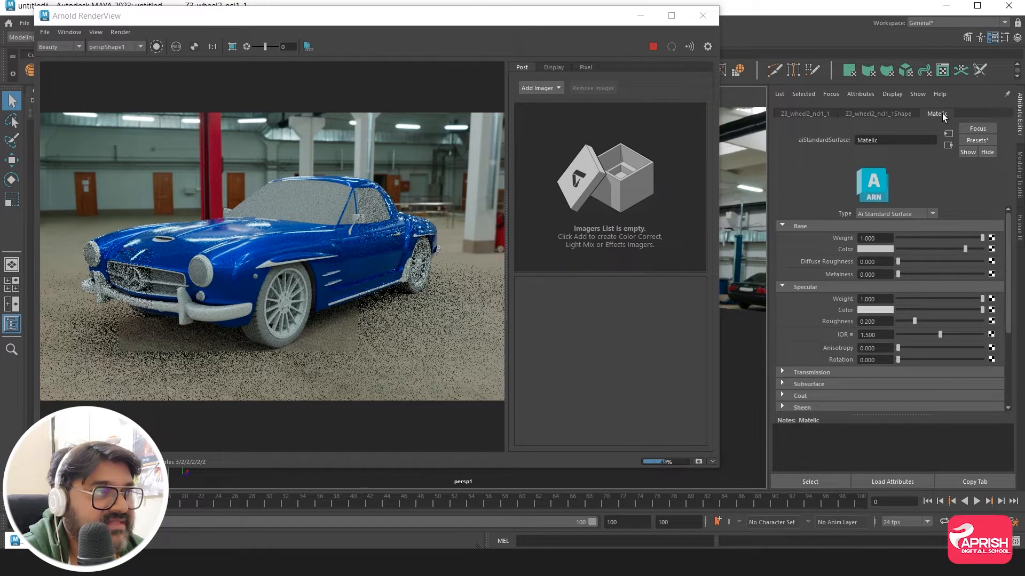
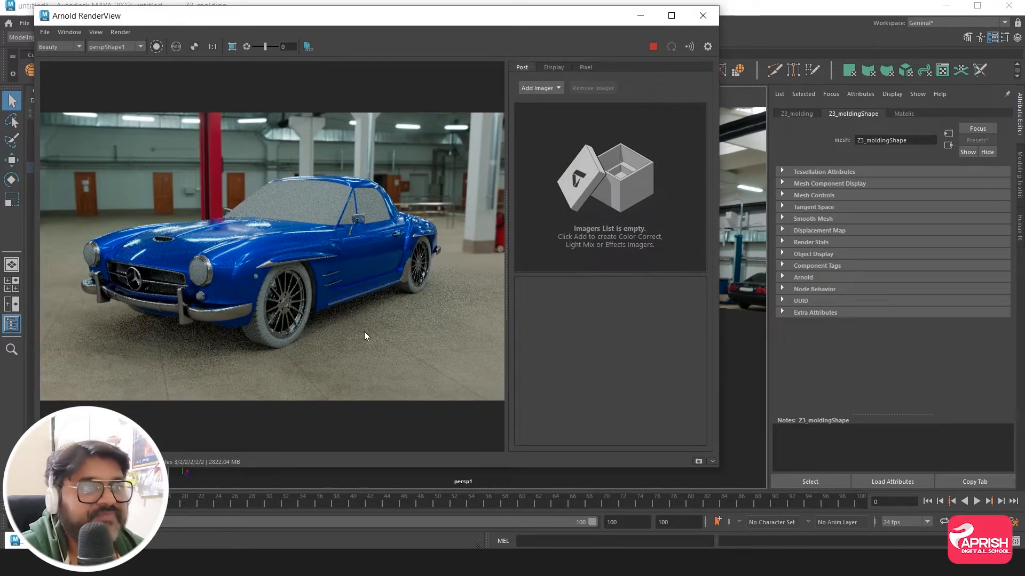
# Step: Close the render view and assign the existing aiCarPaint1 material to the windshield frame
pyautogui.click(702, 17)
pyautogui.click(477, 243)
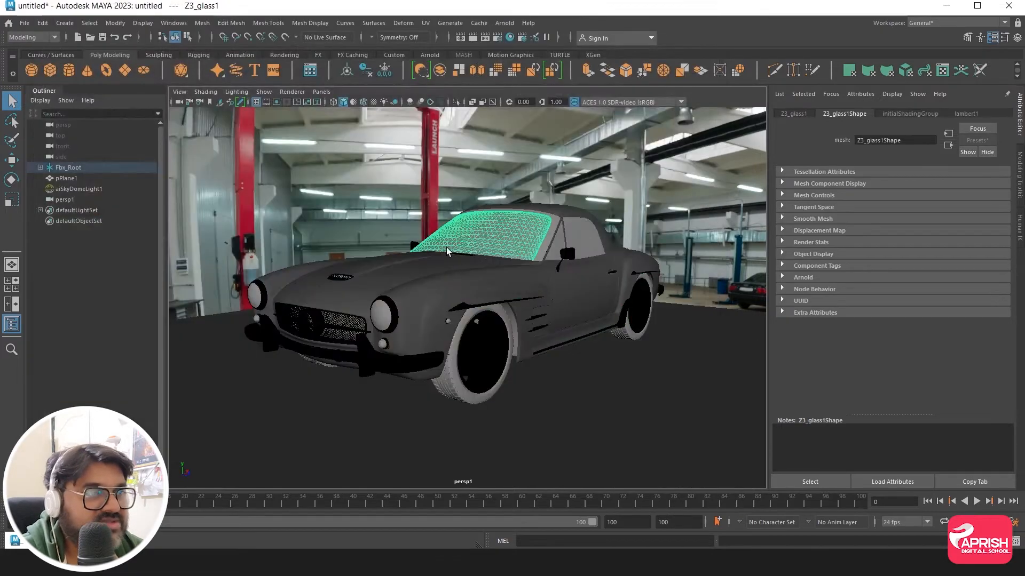
pyautogui.click(576, 239)
pyautogui.keyDown('alt'); pyautogui.moveTo(556, 239); pyautogui.dragTo(522, 289); pyautogui.keyUp('alt')
pyautogui.scroll(4, 523, 289)
pyautogui.click(563, 255)
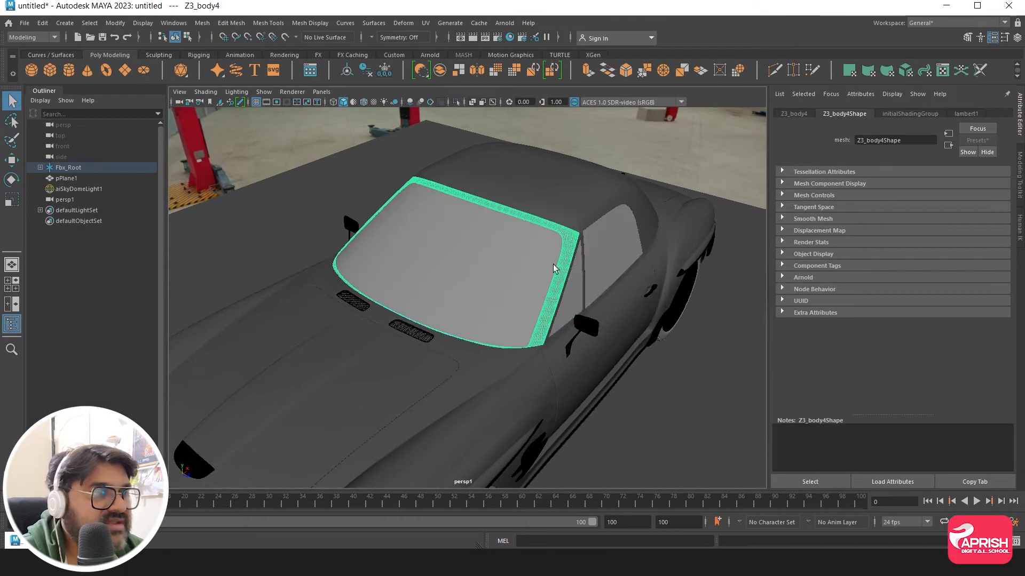
pyautogui.keyDown('alt'); pyautogui.moveTo(417, 238); pyautogui.dragTo(525, 223); pyautogui.keyUp('alt')
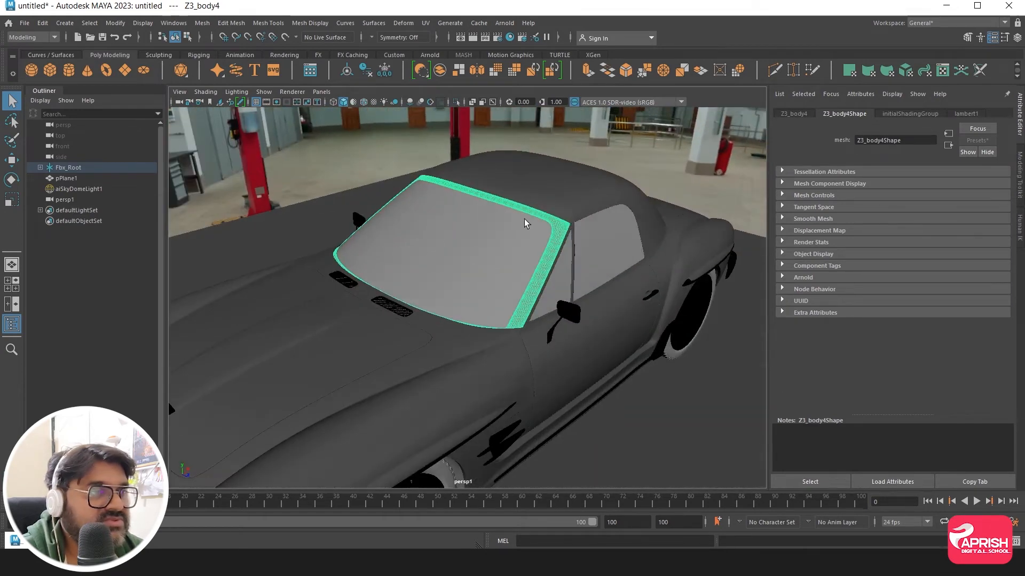
pyautogui.rightClick(554, 221)
pyautogui.moveTo(583, 514)
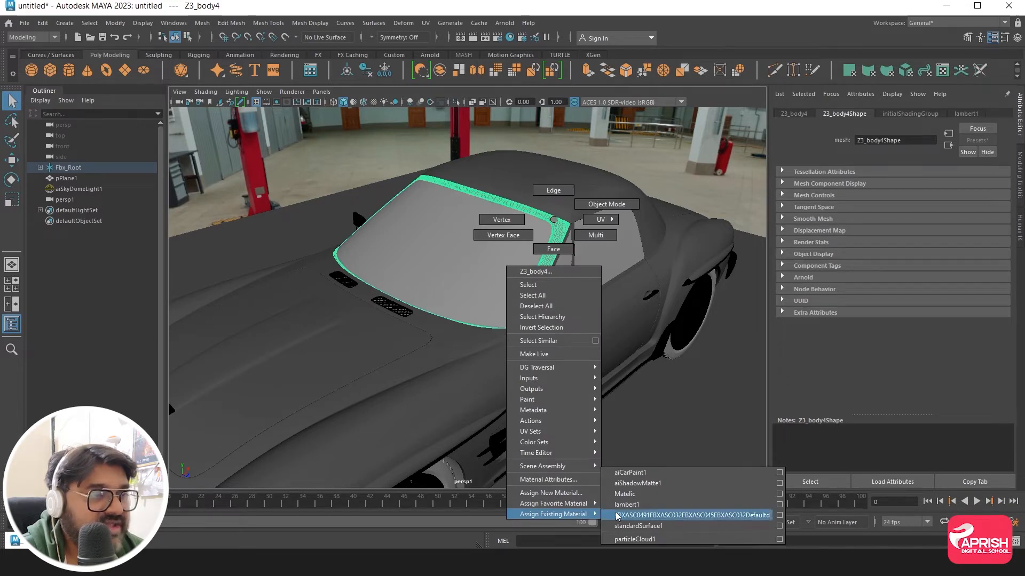
pyautogui.click(633, 473)
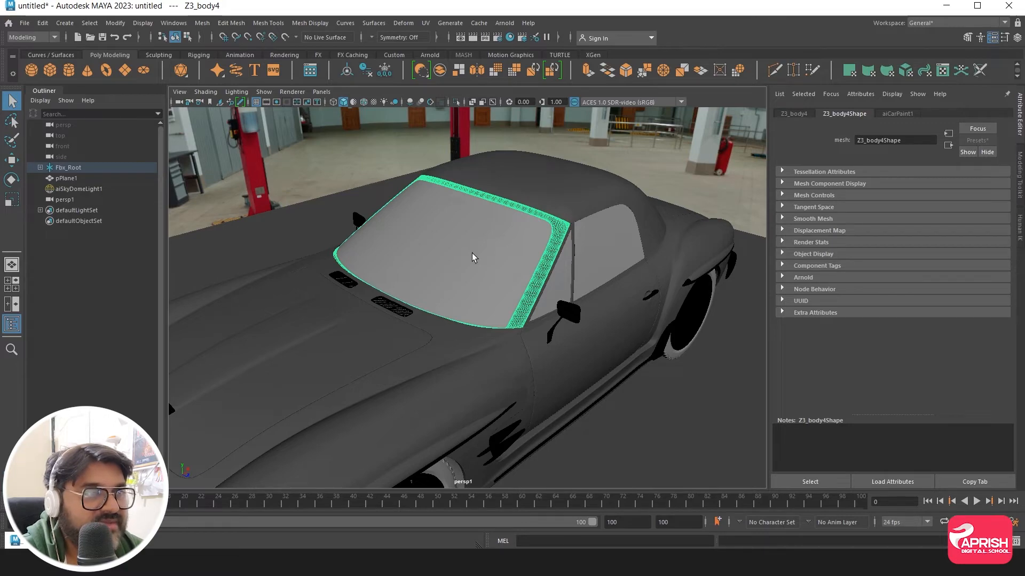
# Step: Select the windshield, the side windows and both headlight glasses together
pyautogui.click(474, 258)
pyautogui.click(599, 268)
pyautogui.keyDown('alt'); pyautogui.moveTo(600, 268); pyautogui.dragTo(359, 305); pyautogui.keyUp('alt')
pyautogui.click(270, 311)
pyautogui.click(598, 320)
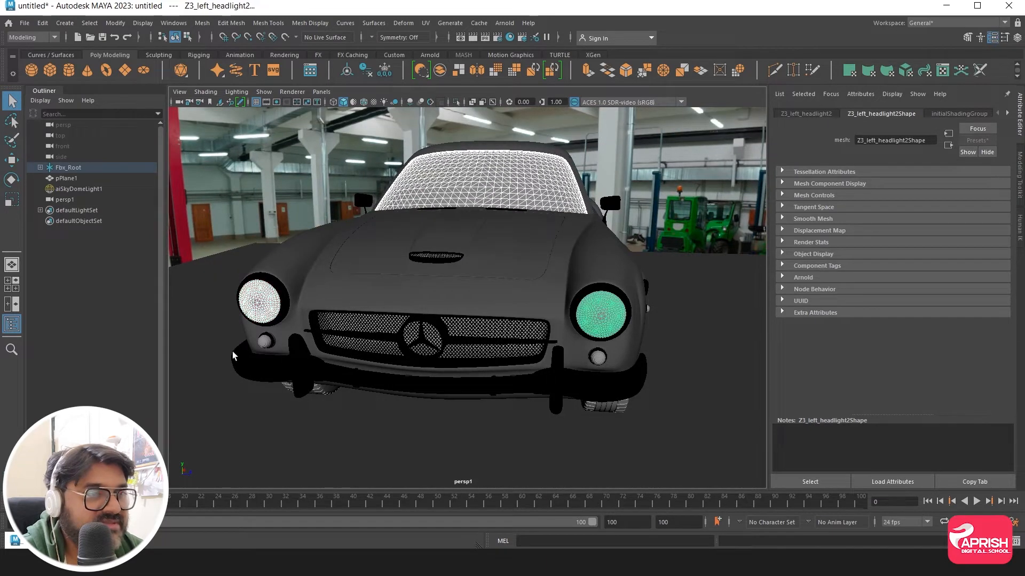
# Step: Add both front turn lights and the side turn lights on both fenders to the selection
pyautogui.click(266, 342)
pyautogui.click(598, 357)
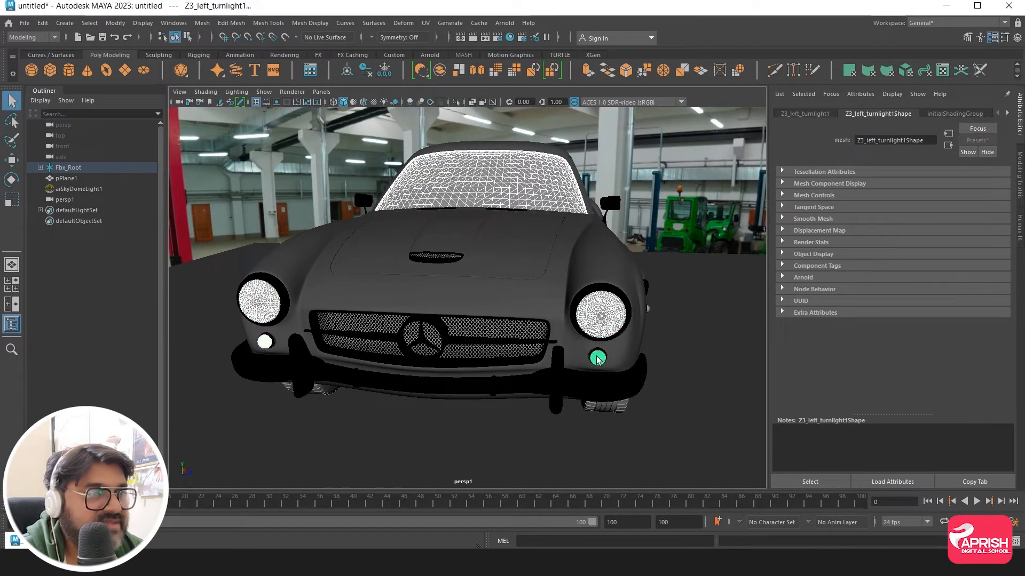
pyautogui.keyDown('alt'); pyautogui.moveTo(598, 358); pyautogui.dragTo(445, 337); pyautogui.keyUp('alt')
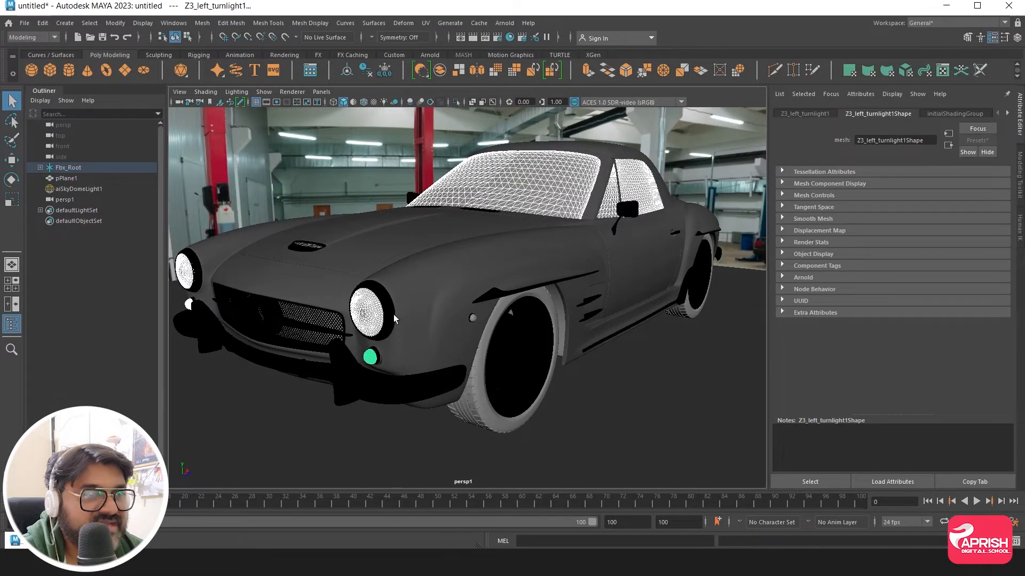
pyautogui.click(472, 319)
pyautogui.moveTo(335, 346)
pyautogui.keyDown('alt'); pyautogui.mouseDown()
pyautogui.moveTo(559, 332)
pyautogui.moveTo(438, 321)
pyautogui.mouseUp(); pyautogui.keyUp('alt')
pyautogui.click(591, 312)
# Step: Add the right and left rear light lenses and the rear window to the selection
pyautogui.scroll(-5, 464, 324)
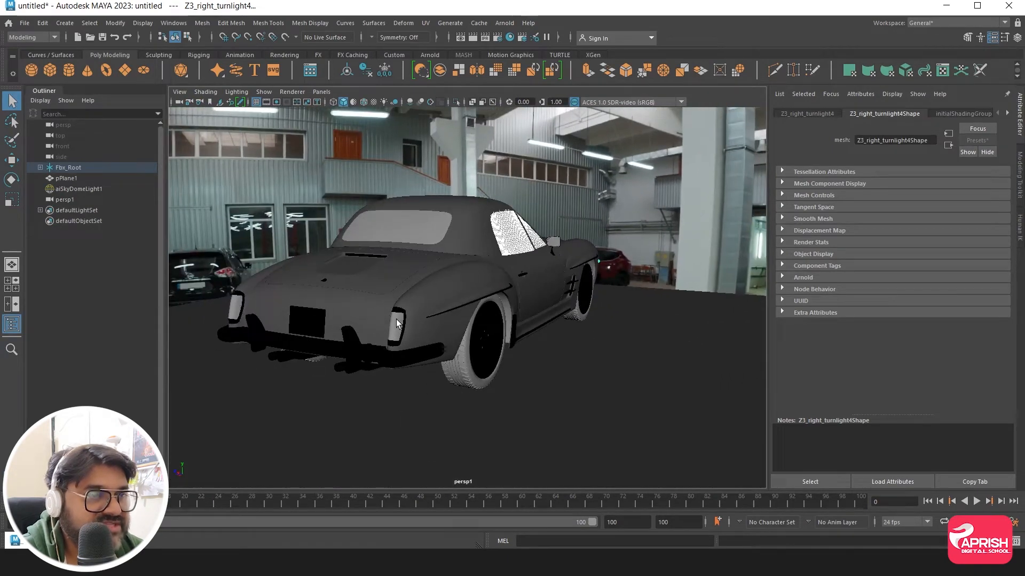
pyautogui.keyDown('shift'); pyautogui.click(396, 319); pyautogui.keyUp('shift')
pyautogui.click(393, 339)
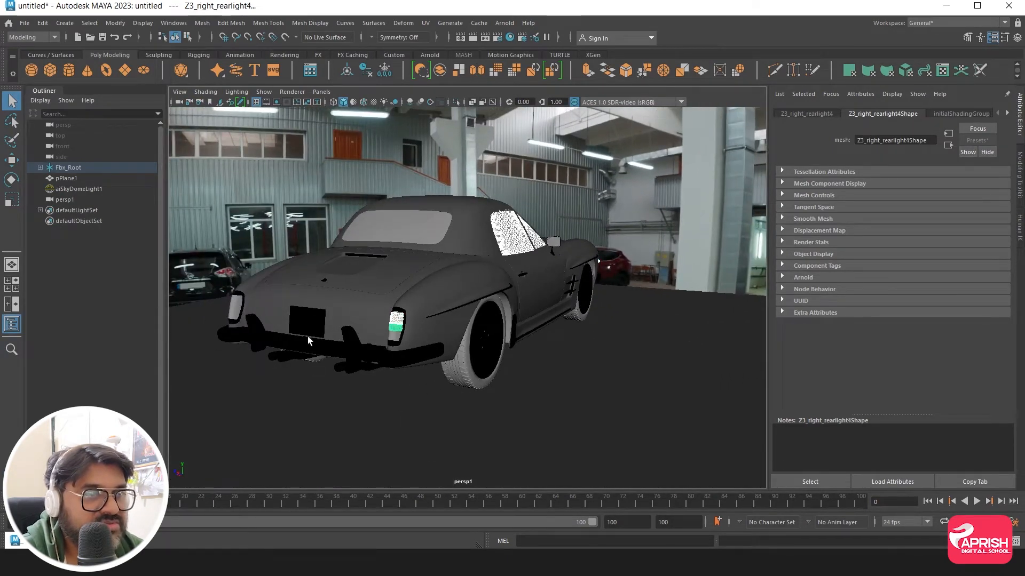
pyautogui.click(234, 315)
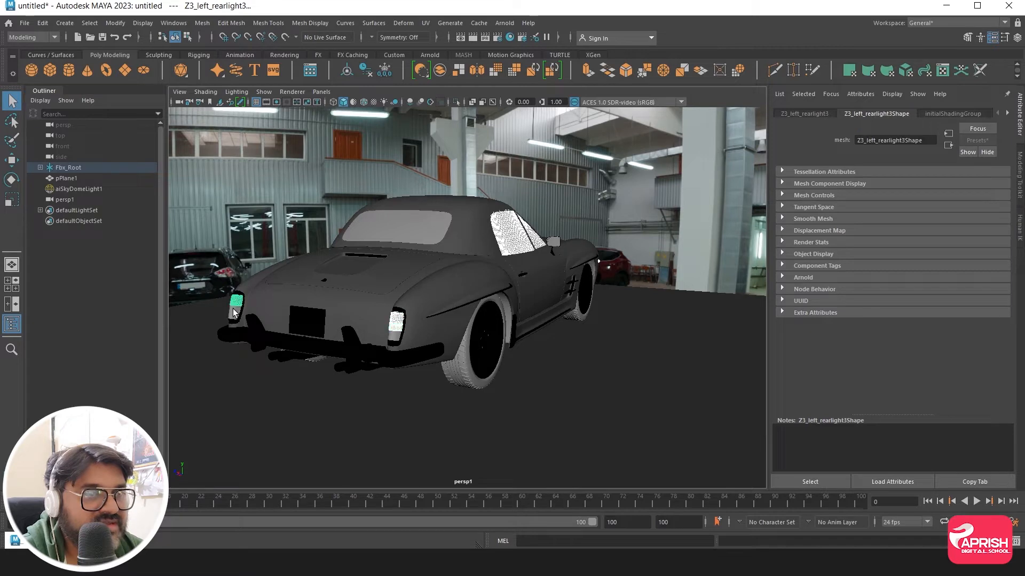
pyautogui.click(392, 339)
pyautogui.click(402, 223)
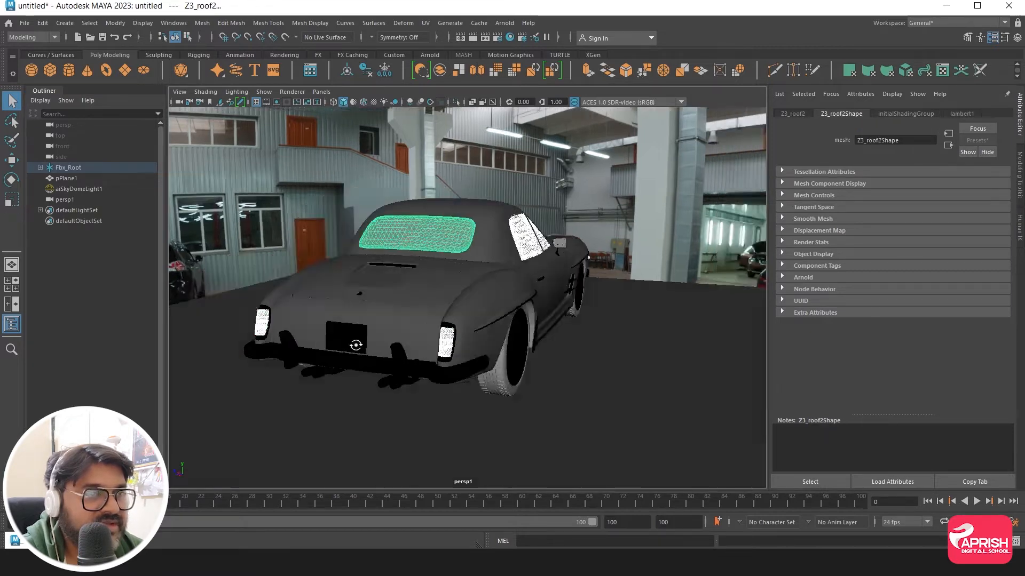
# Step: Assign a new Standard Surface material to the selected window and light parts and name it Glass
pyautogui.keyDown('alt'); pyautogui.moveTo(402, 224); pyautogui.dragTo(424, 353); pyautogui.keyUp('alt')
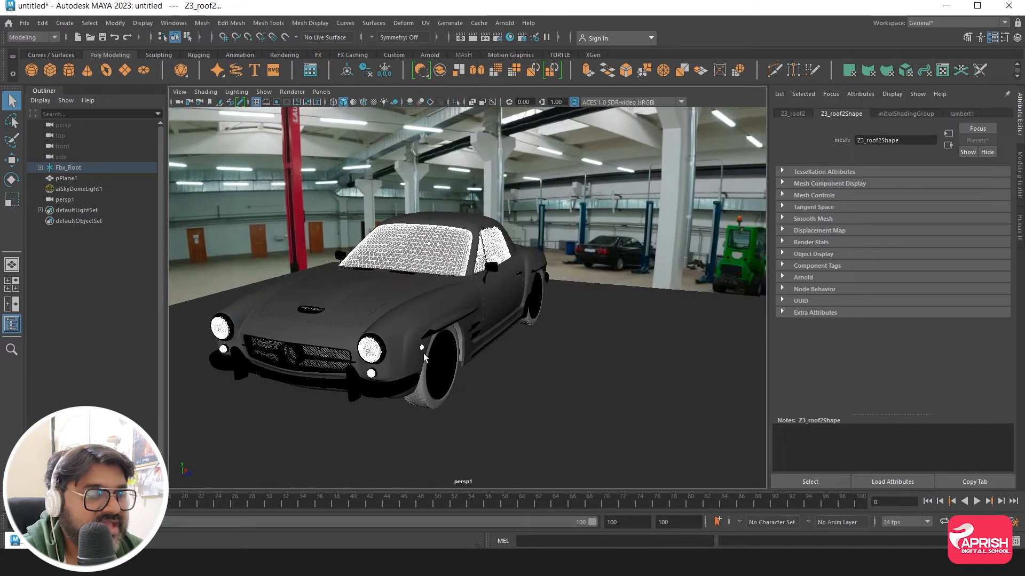
pyautogui.keyDown('alt'); pyautogui.moveTo(424, 354); pyautogui.dragTo(513, 355, button='right'); pyautogui.keyUp('alt')
pyautogui.moveTo(510, 204); pyautogui.dragTo(594, 439, button='right')
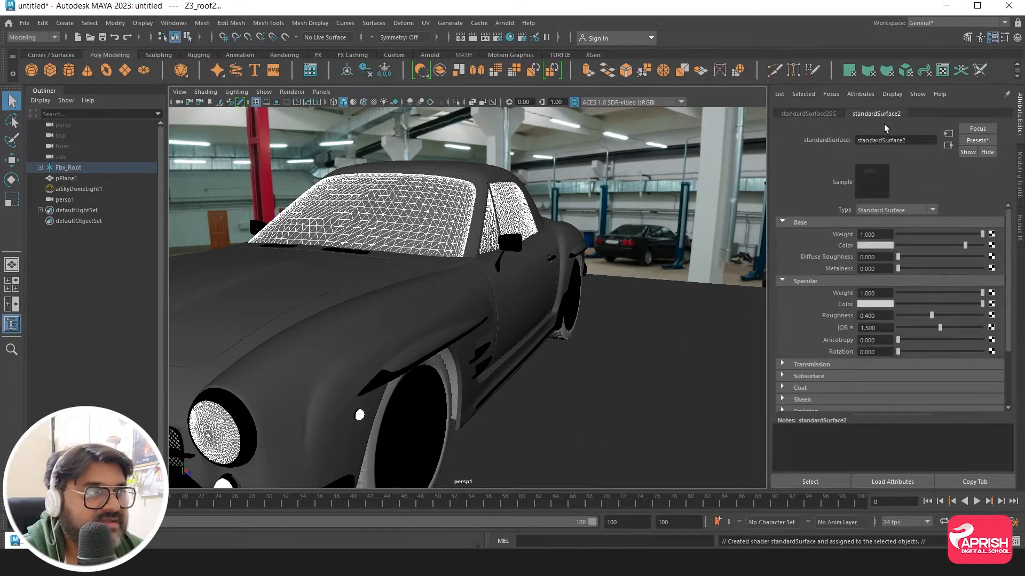
pyautogui.click(909, 142)
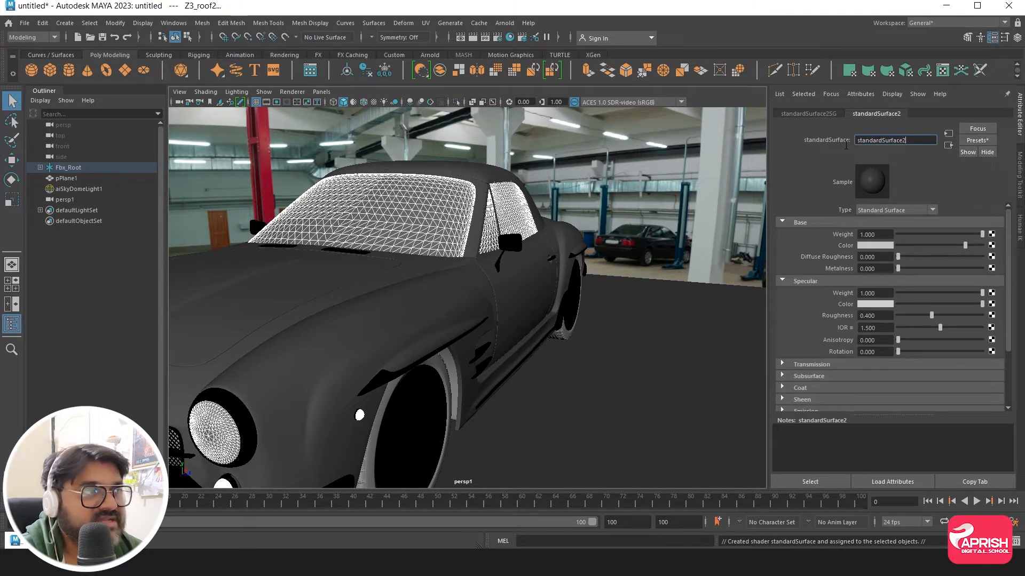
pyautogui.moveTo(890, 141); pyautogui.dragTo(861, 142)
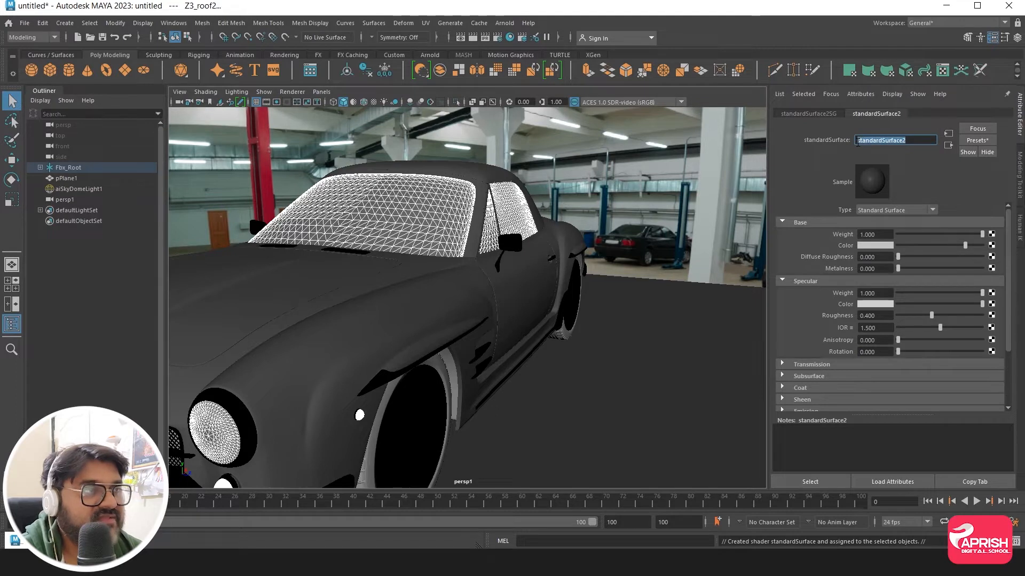
pyautogui.write('g')
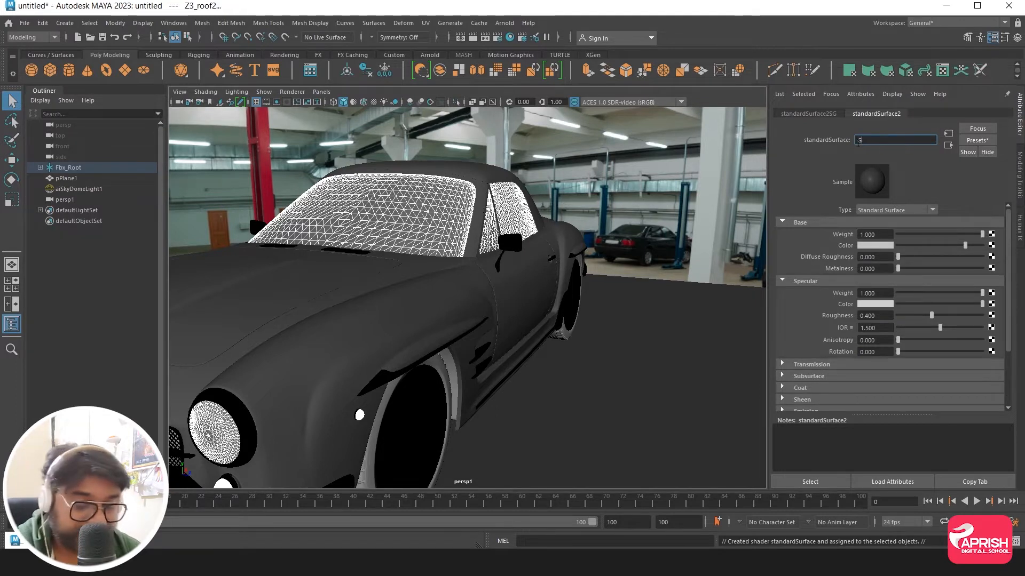
pyautogui.write('lass')
pyautogui.press('Return')
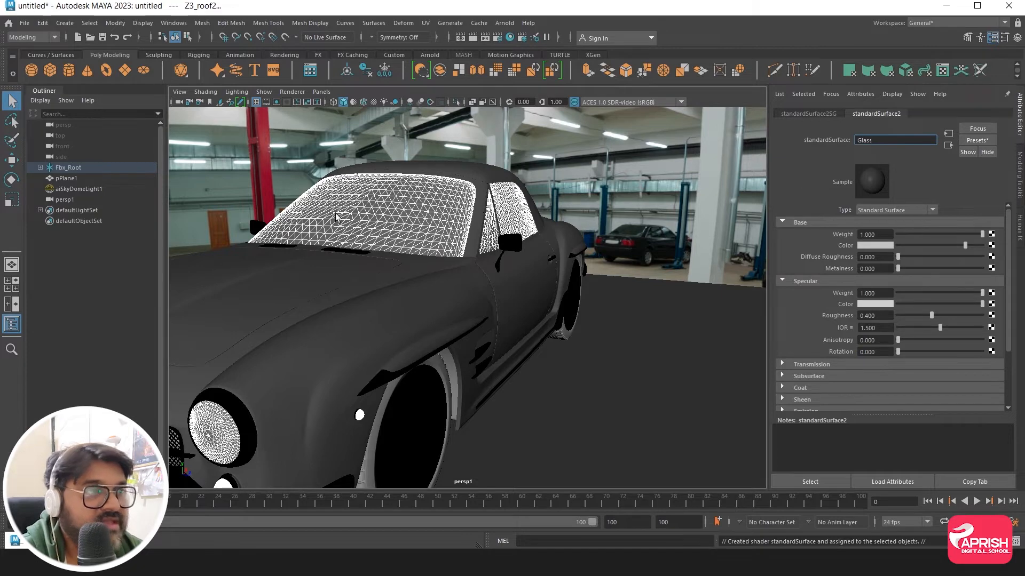
# Step: Select the windshield and replace its Glass material's settings with the Glass preset
pyautogui.click(607, 383)
pyautogui.click(349, 240)
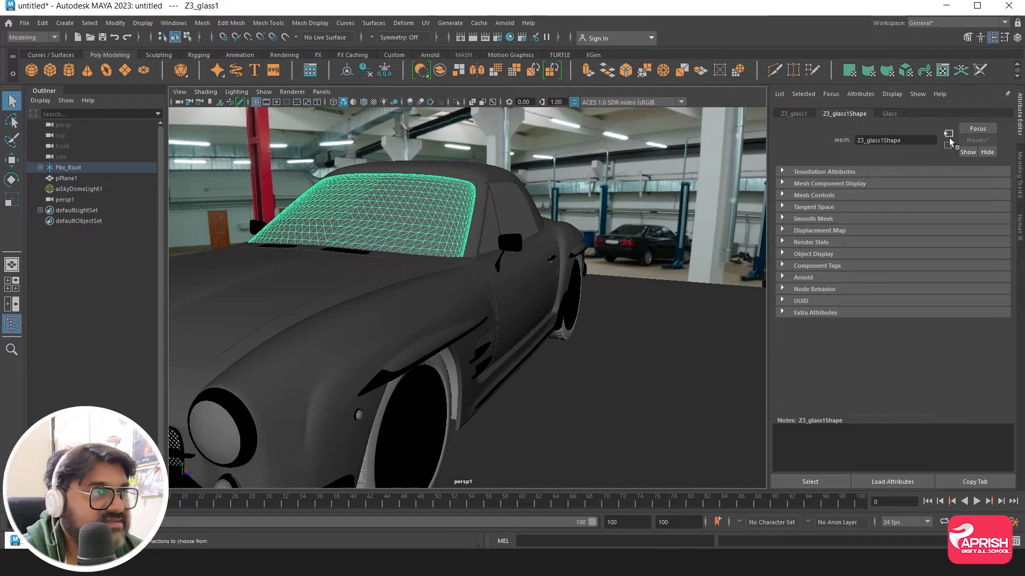
pyautogui.click(889, 115)
pyautogui.click(977, 141)
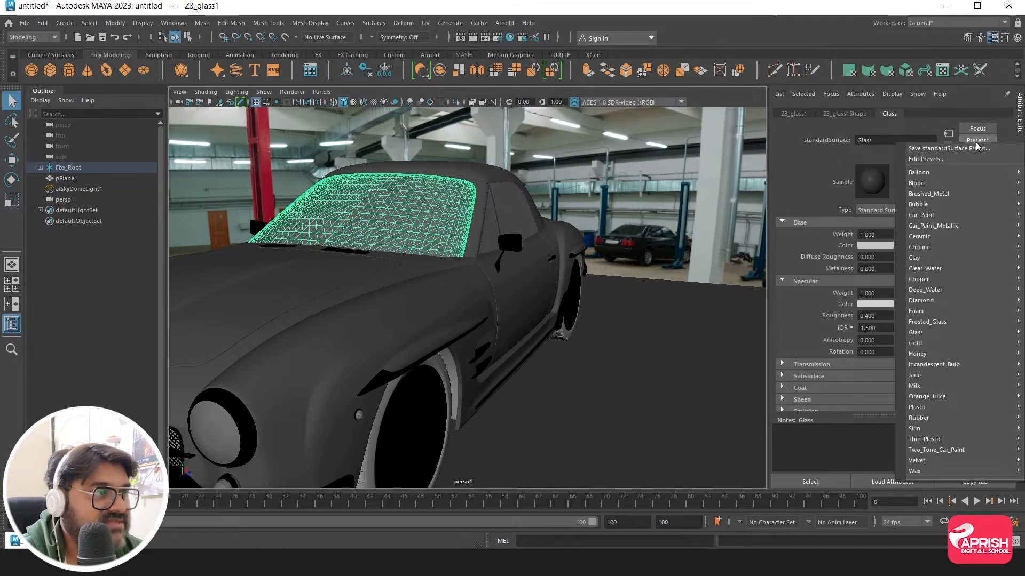
pyautogui.moveTo(916, 334)
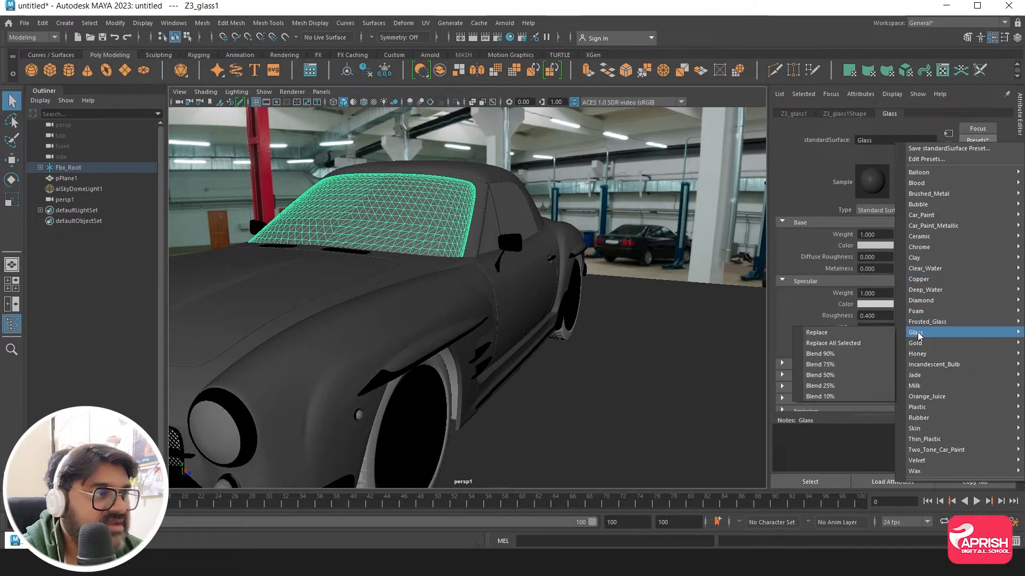
pyautogui.click(811, 334)
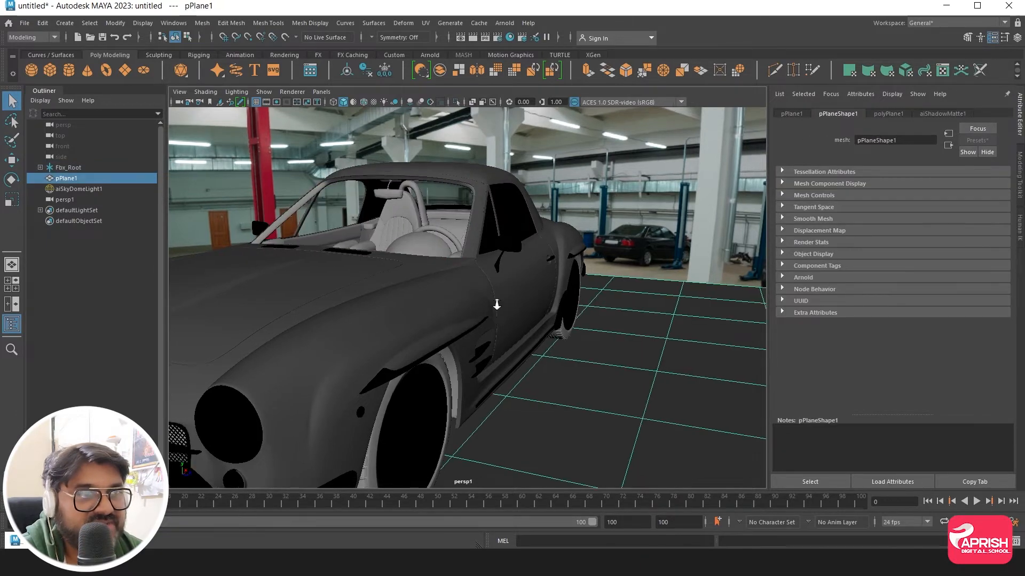
# Step: Render the car from a front three-quarter view in the Arnold RenderView to check the glass, and minimize the render window
pyautogui.moveTo(497, 297)
pyautogui.keyDown('alt'); pyautogui.mouseDown()
pyautogui.moveTo(432, 299)
pyautogui.moveTo(514, 295)
pyautogui.mouseUp(); pyautogui.keyUp('alt')
pyautogui.scroll(5, 435, 295)
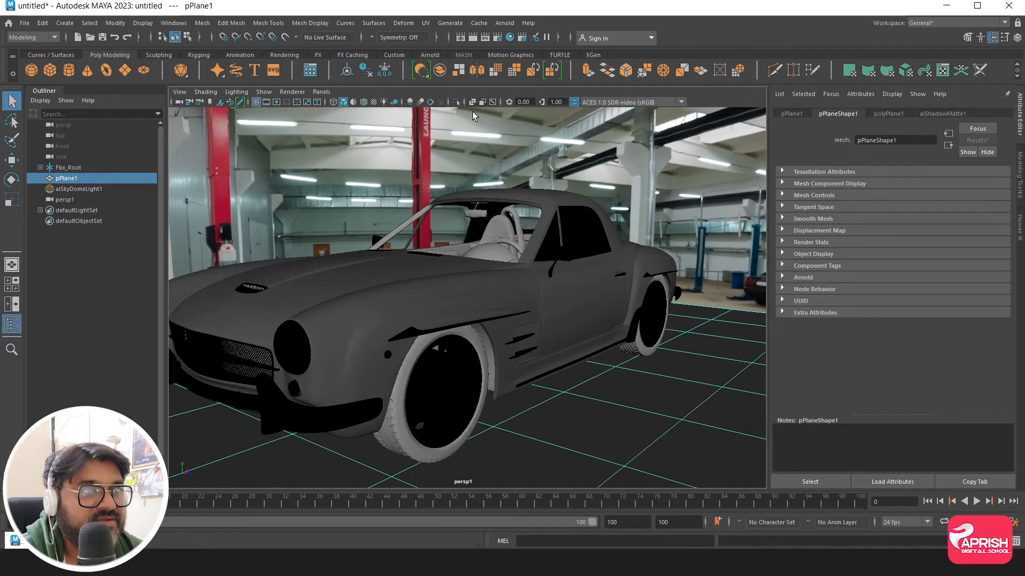
pyautogui.click(504, 23)
pyautogui.click(515, 46)
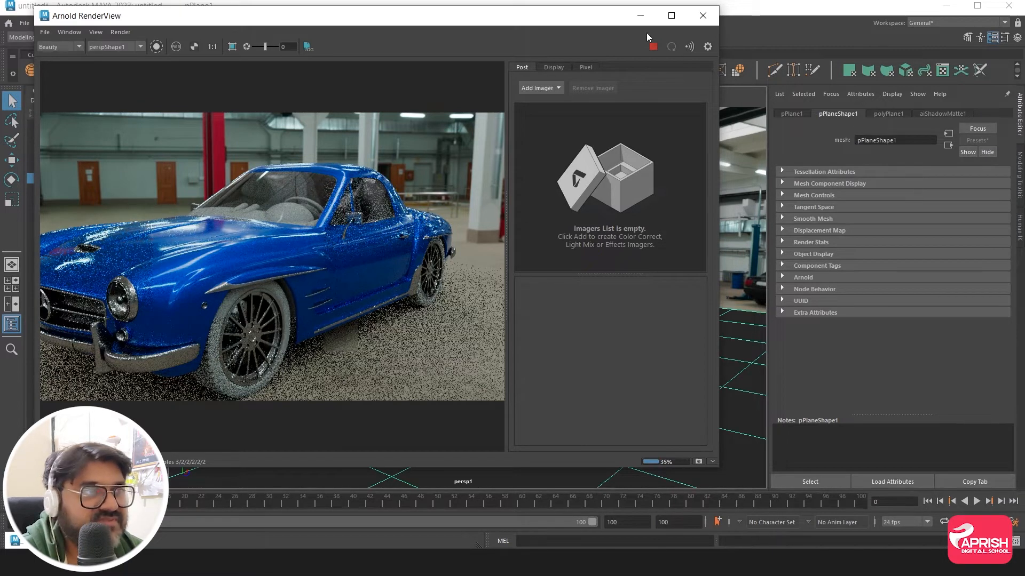
pyautogui.click(646, 17)
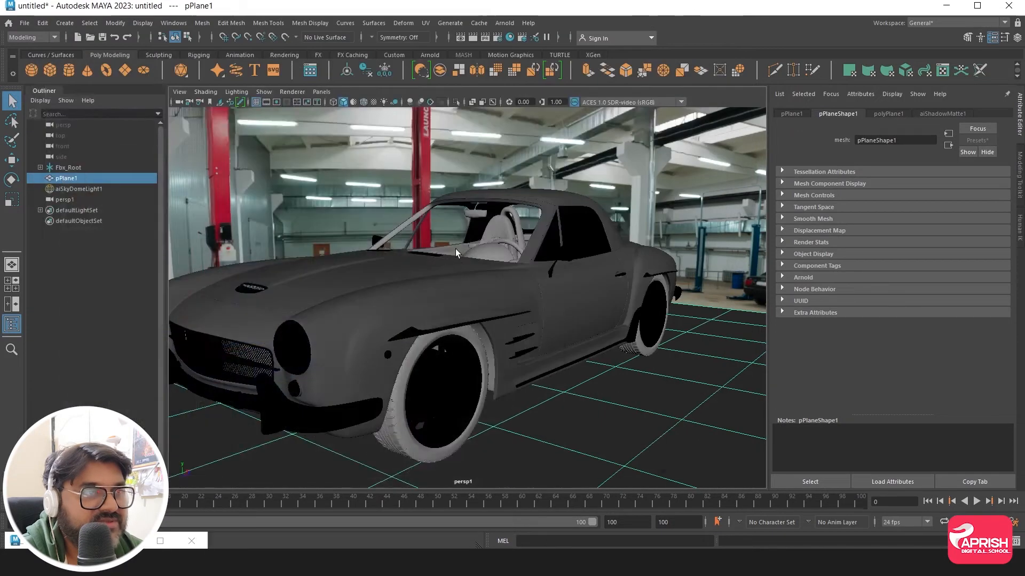
# Step: Select the windshield and side windows and turn off Opaque in the side window shape's Arnold attributes
pyautogui.click(454, 227)
pyautogui.click(566, 226)
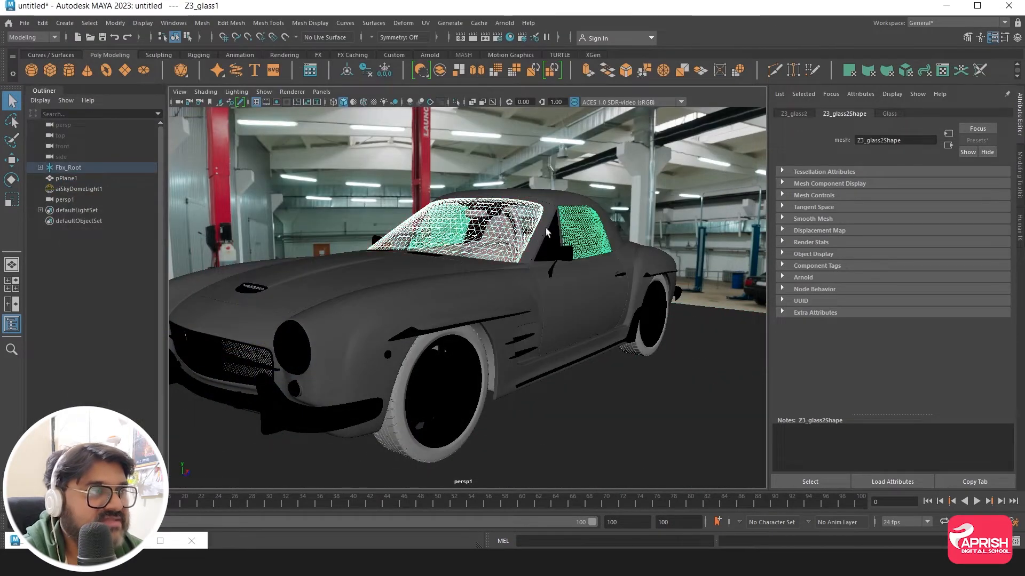
pyautogui.click(889, 114)
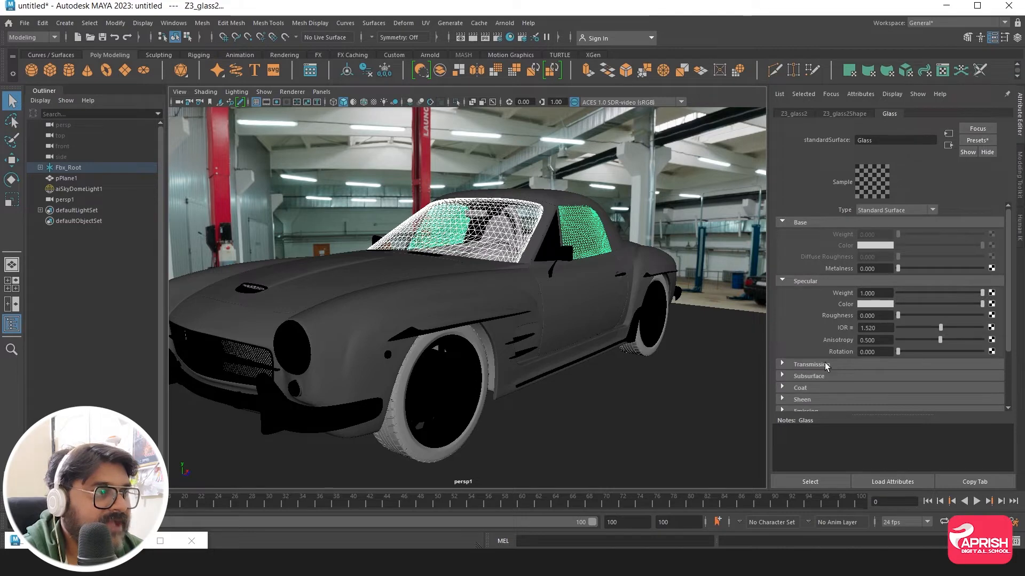
pyautogui.scroll(-2, 825, 364)
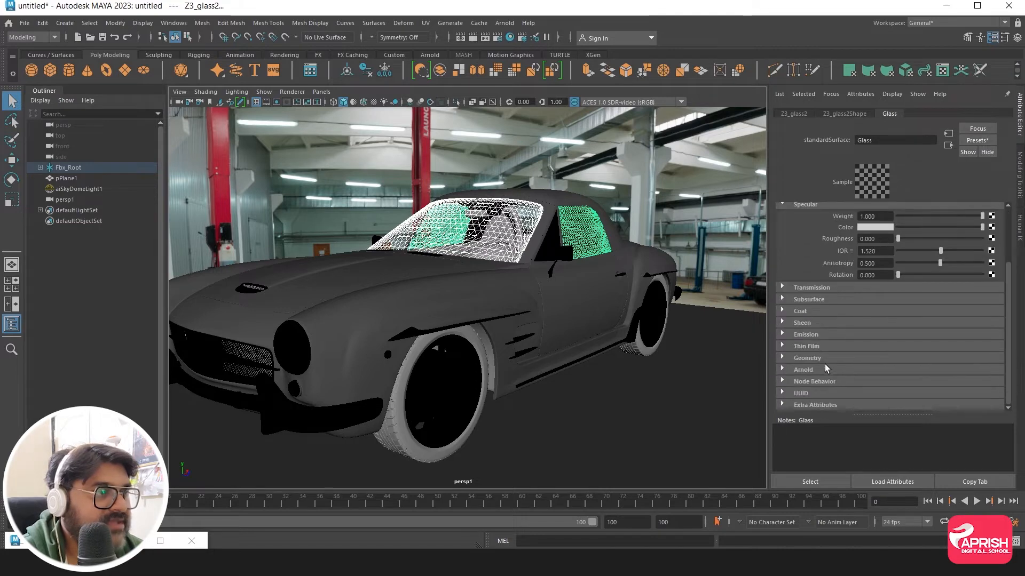
pyautogui.click(782, 370)
pyautogui.scroll(-1, 796, 387)
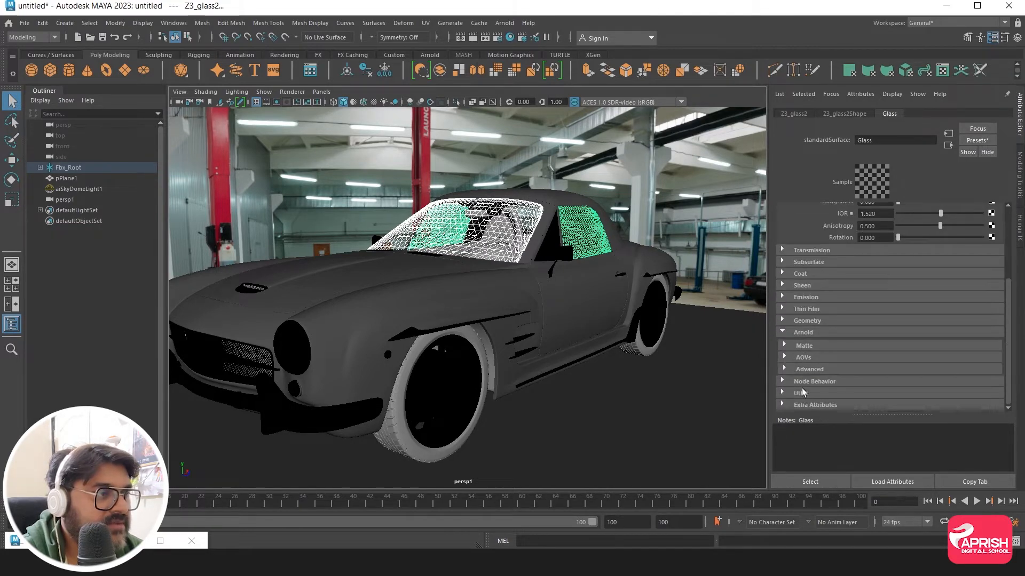
pyautogui.scroll(2, 812, 369)
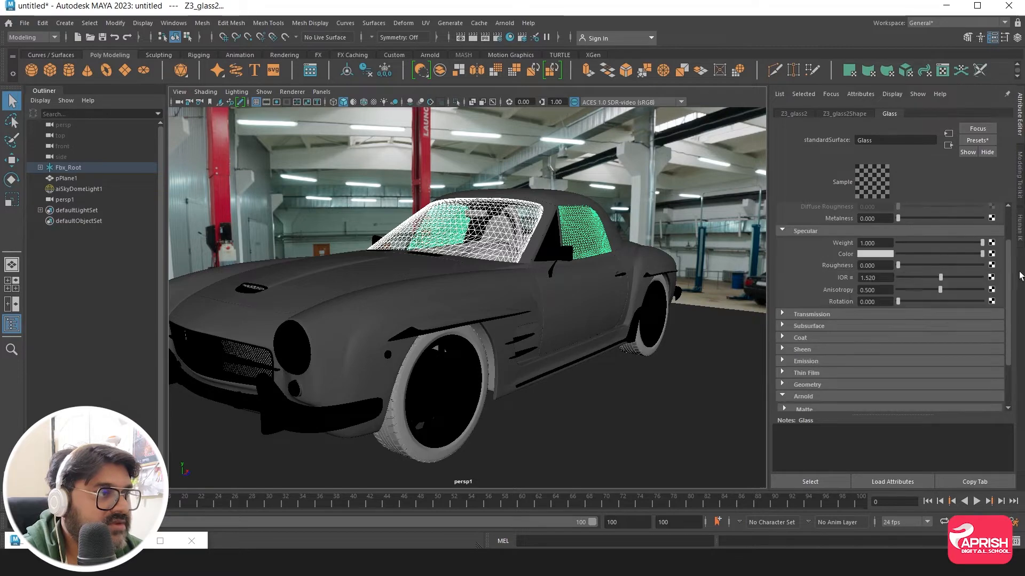
pyautogui.scroll(-2, 1009, 333)
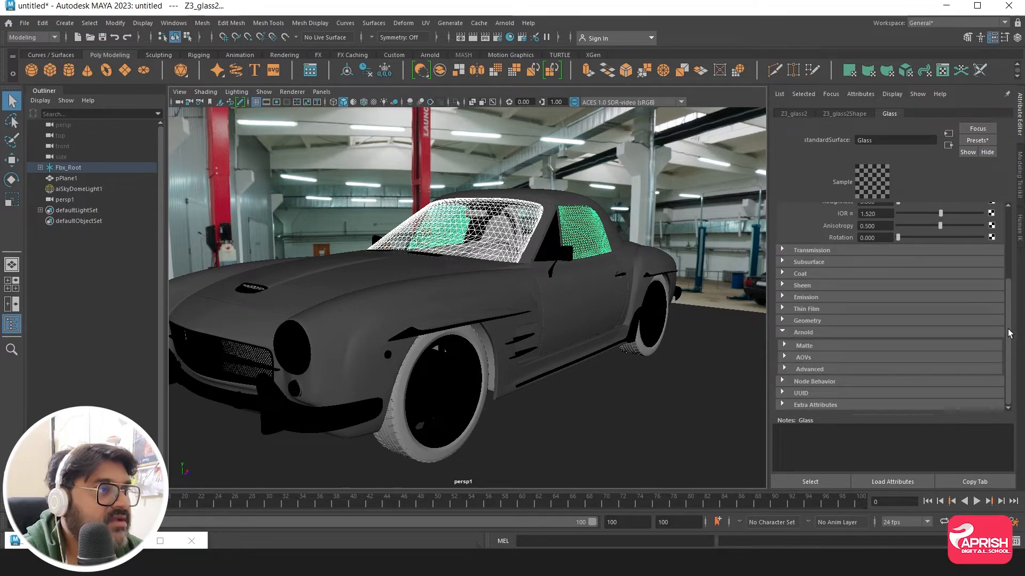
pyautogui.click(843, 115)
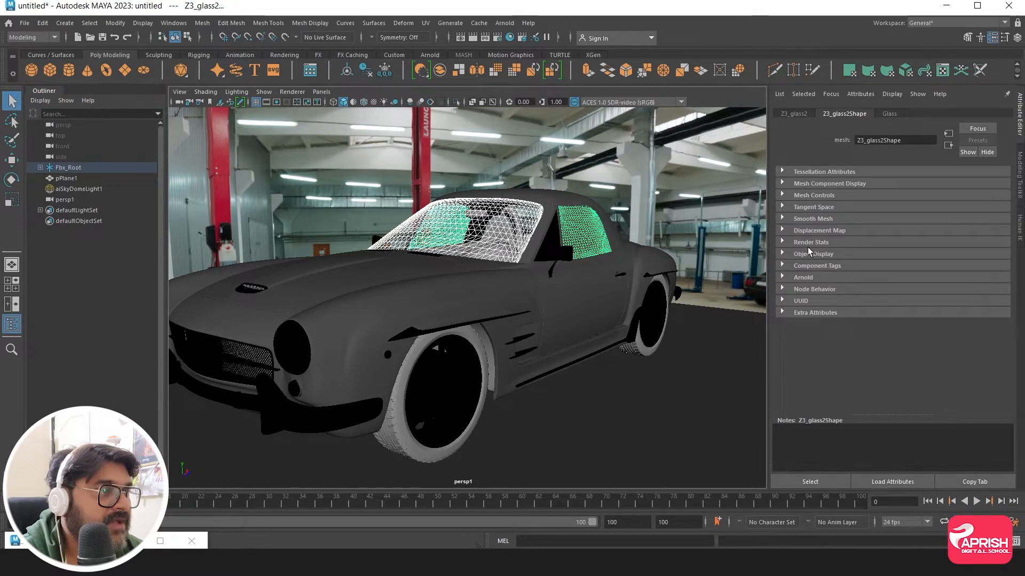
pyautogui.click(803, 277)
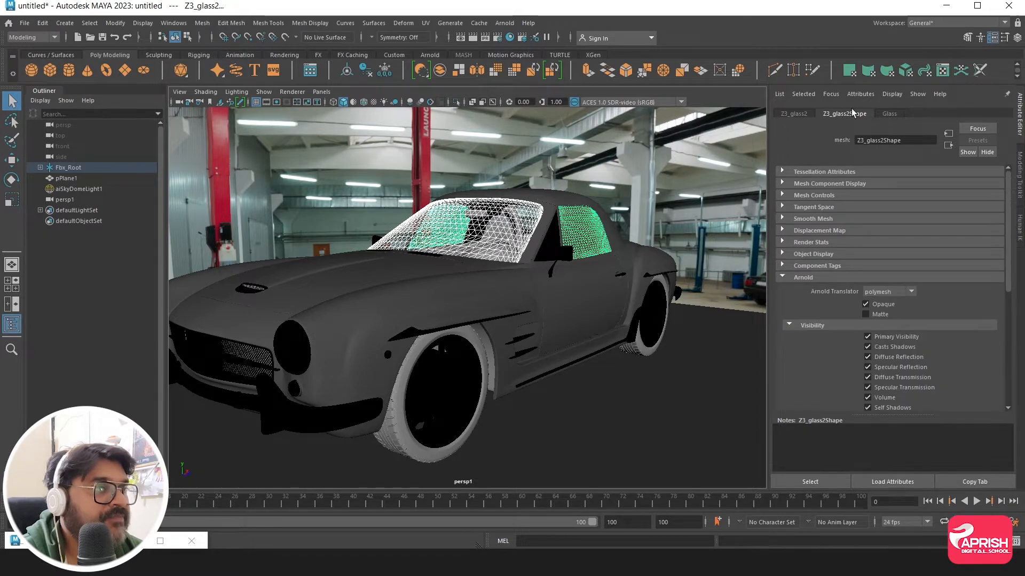
pyautogui.click(866, 305)
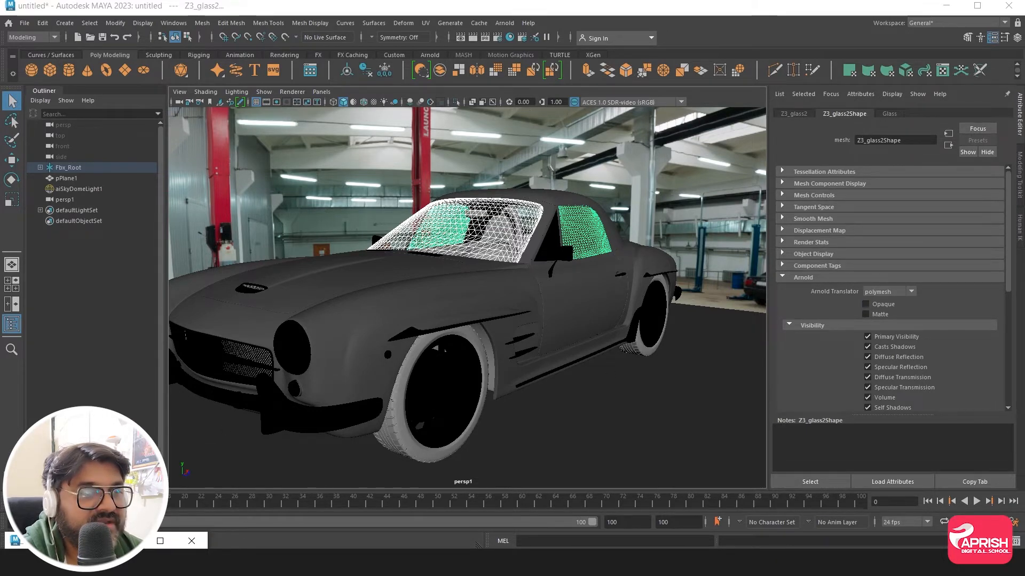
# Step: Restart the Arnold render to check the windows with the changed opacity setting, and close the render view
pyautogui.click(128, 542)
pyautogui.click(652, 48)
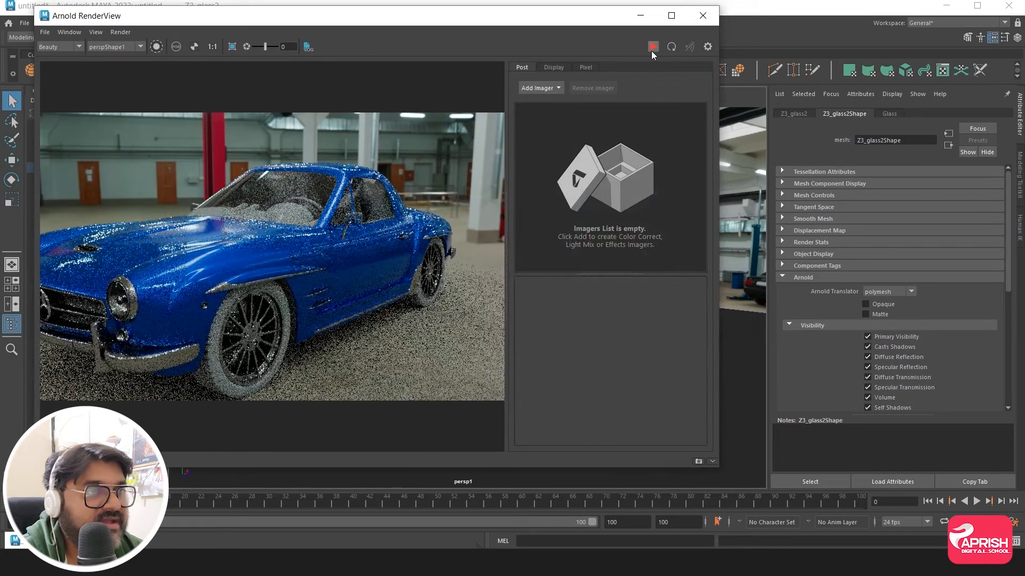
pyautogui.click(653, 48)
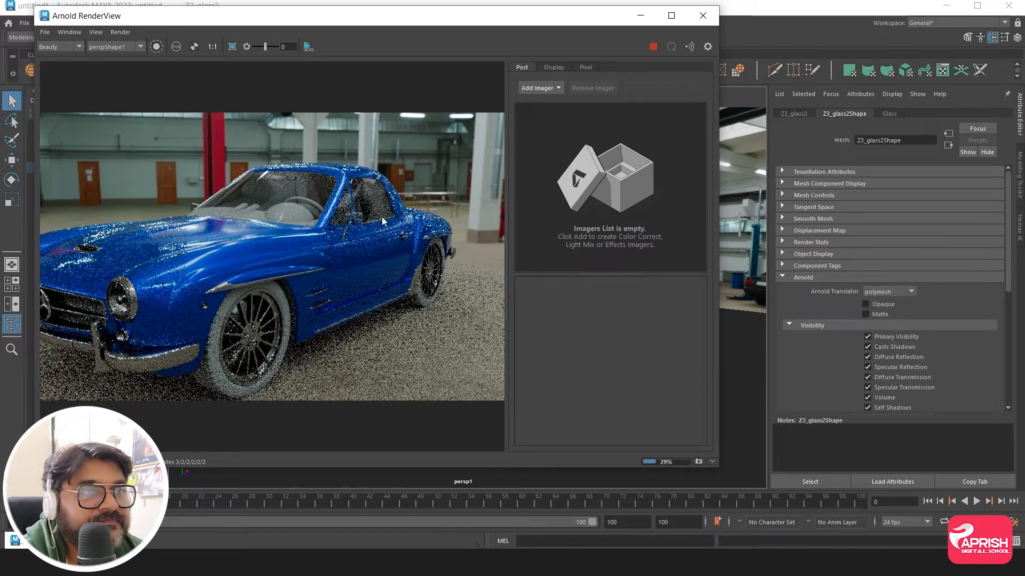
pyautogui.click(703, 15)
# Step: Select the windshield and look through its Glass material's specular and Arnold settings
pyautogui.click(449, 257)
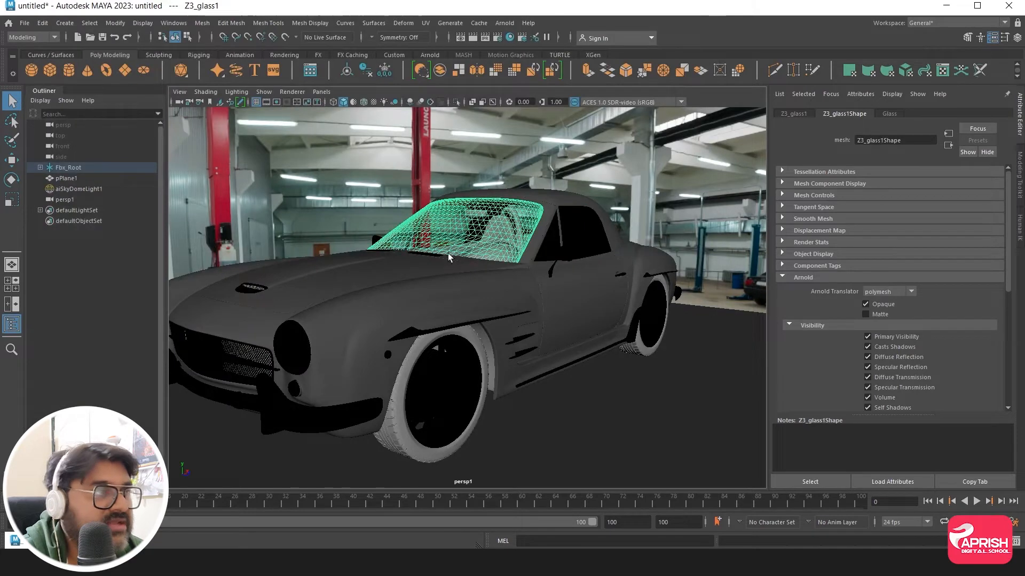
pyautogui.click(889, 113)
pyautogui.scroll(4, 870, 322)
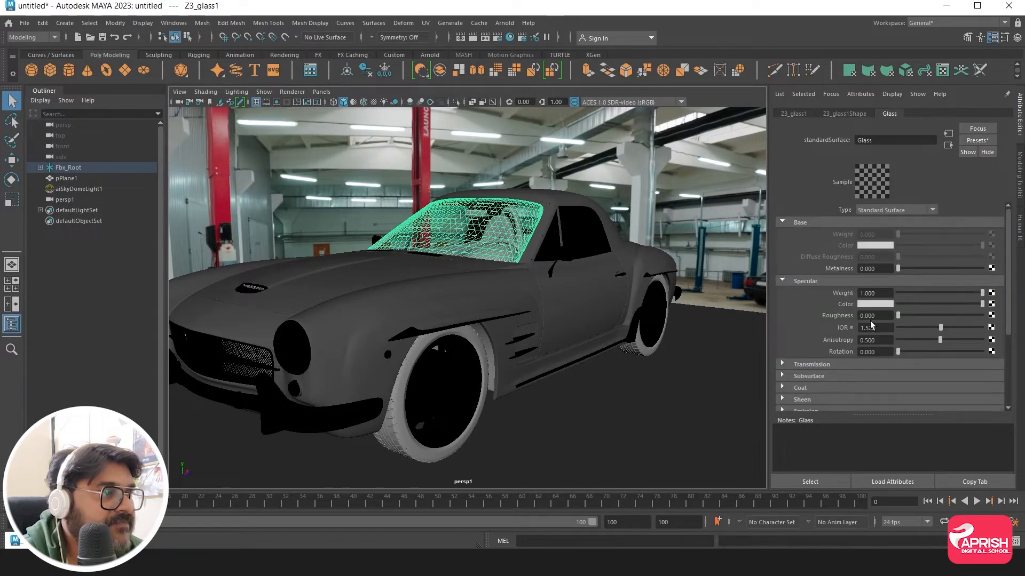
pyautogui.scroll(-4, 870, 321)
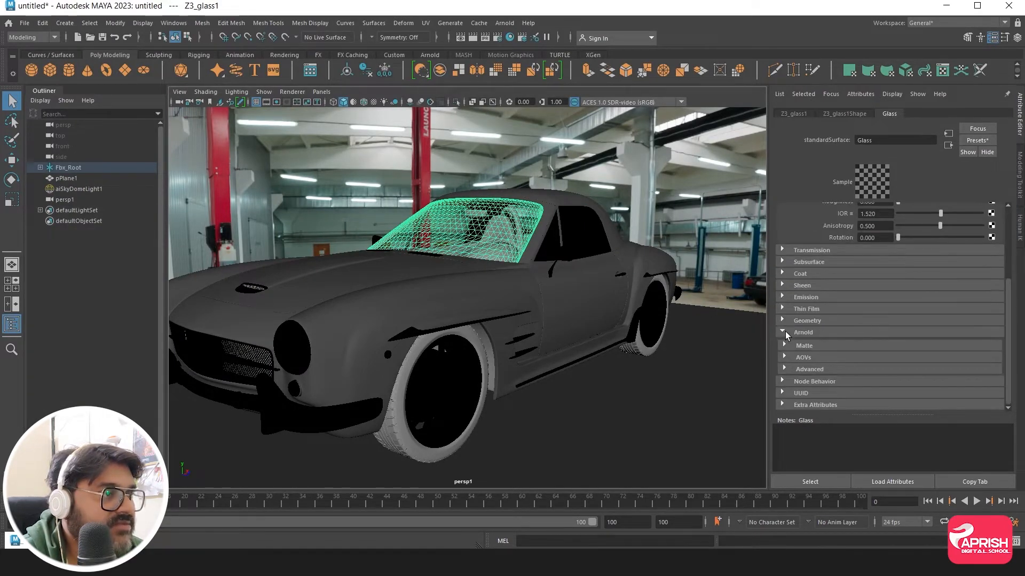
# Step: Enable Thin Walled in the geometry settings of the windshield's Glass material
pyautogui.click(782, 332)
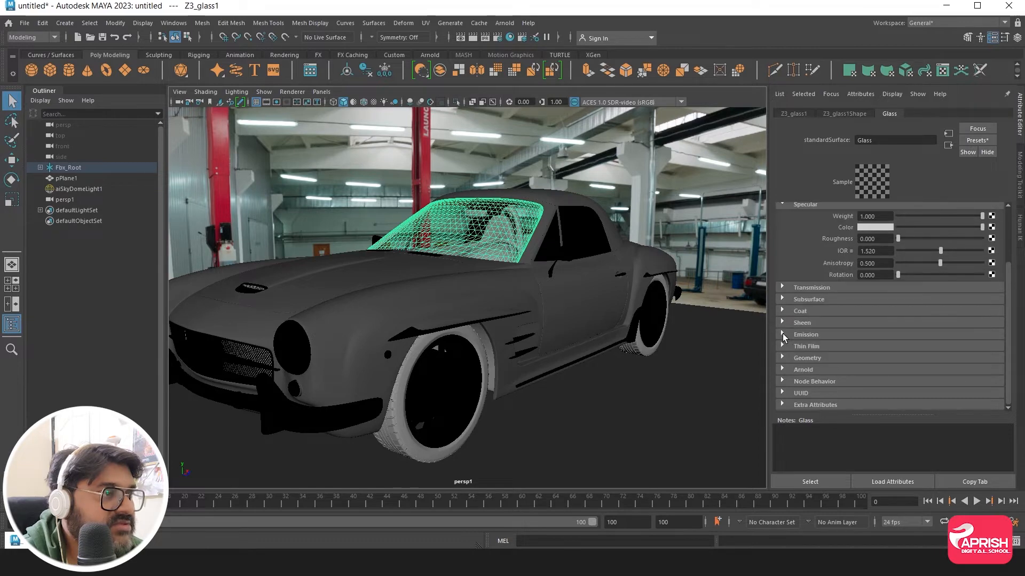
pyautogui.click(780, 288)
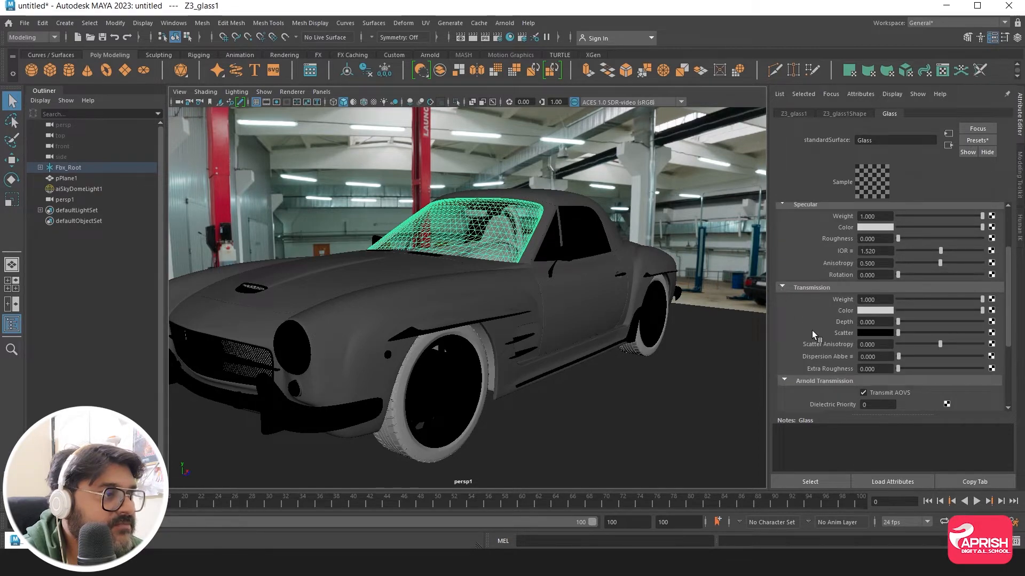
pyautogui.scroll(-3, 812, 331)
pyautogui.click(783, 310)
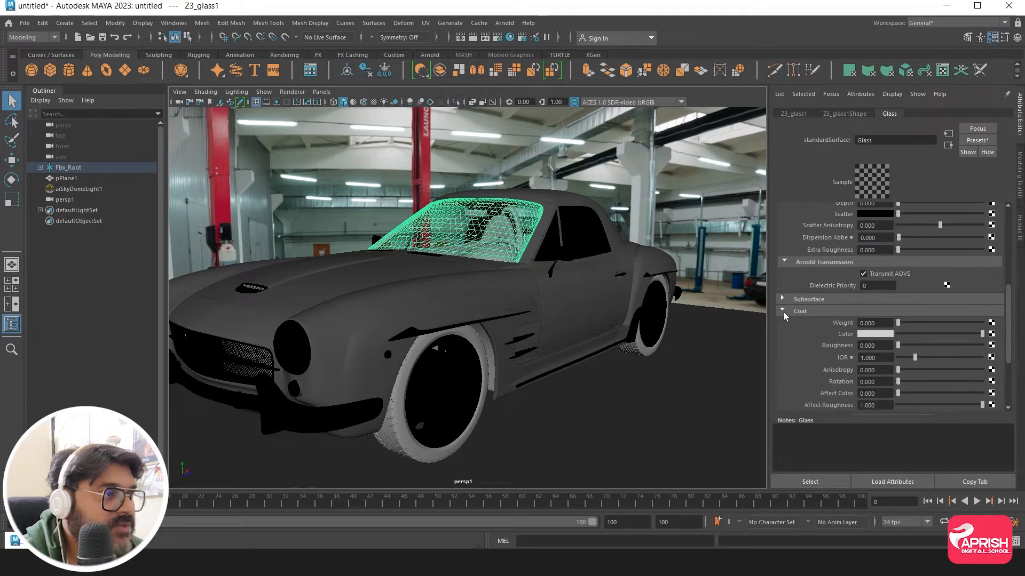
pyautogui.scroll(-3, 803, 352)
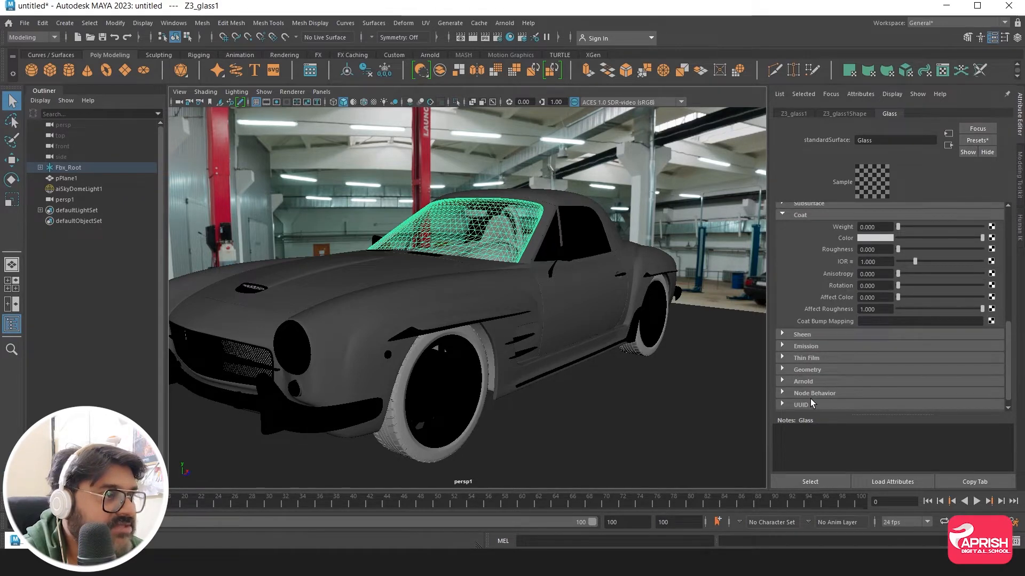
pyautogui.click(783, 369)
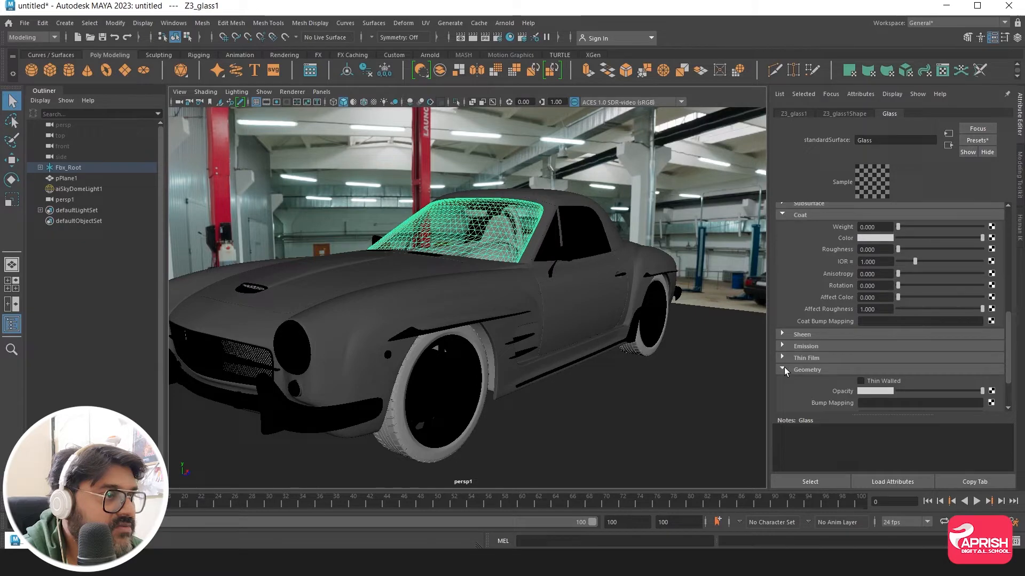
pyautogui.click(861, 381)
# Step: Render the car in Arnold to check the windshield glass, and close the render window
pyautogui.click(503, 26)
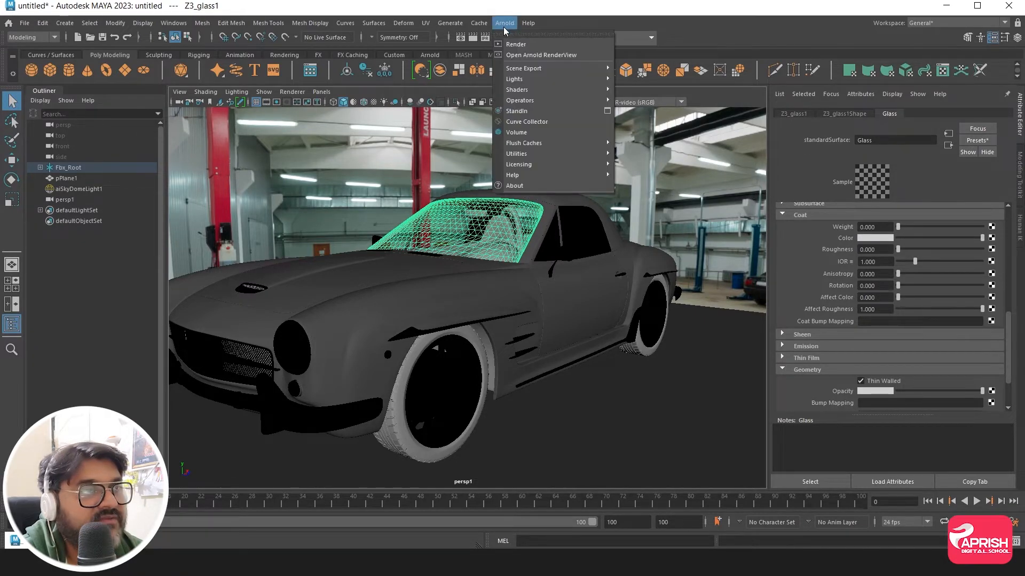
pyautogui.click(515, 45)
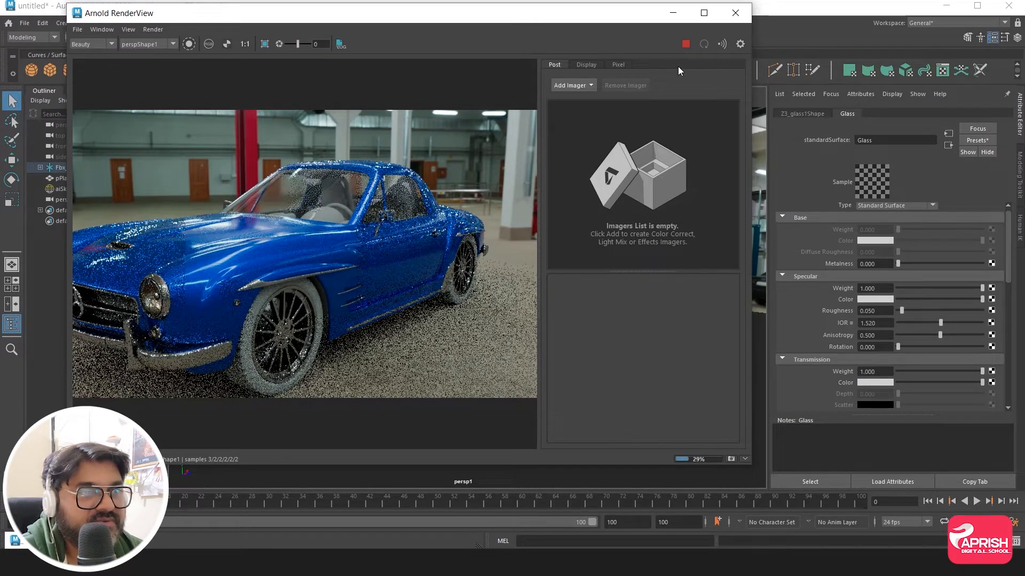
pyautogui.click(735, 12)
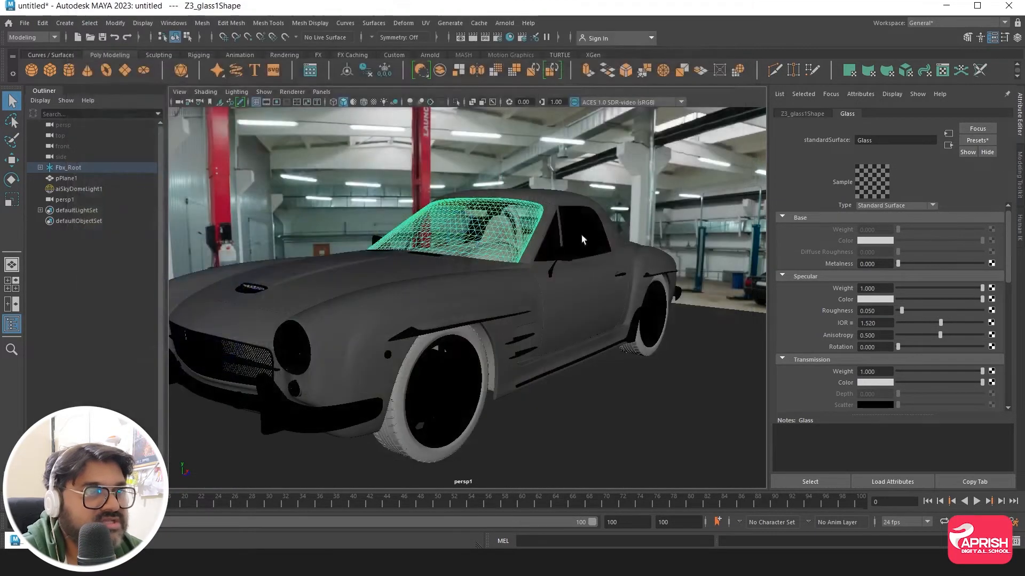
# Step: Assign a new Standard Surface material to all four tyres of the car
pyautogui.click(400, 438)
pyautogui.click(635, 353)
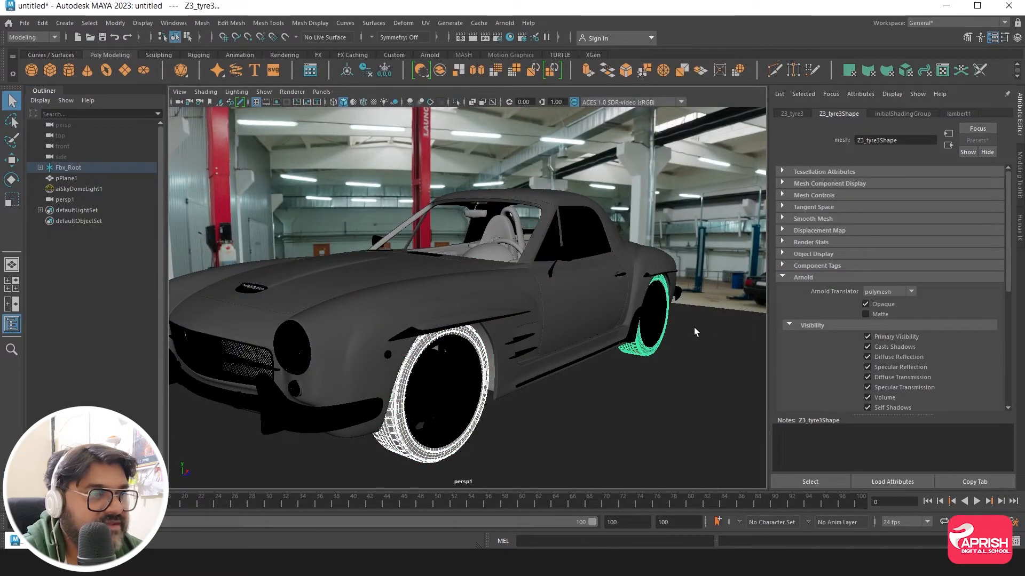
pyautogui.keyDown('alt'); pyautogui.moveTo(342, 347); pyautogui.dragTo(491, 386); pyautogui.keyUp('alt')
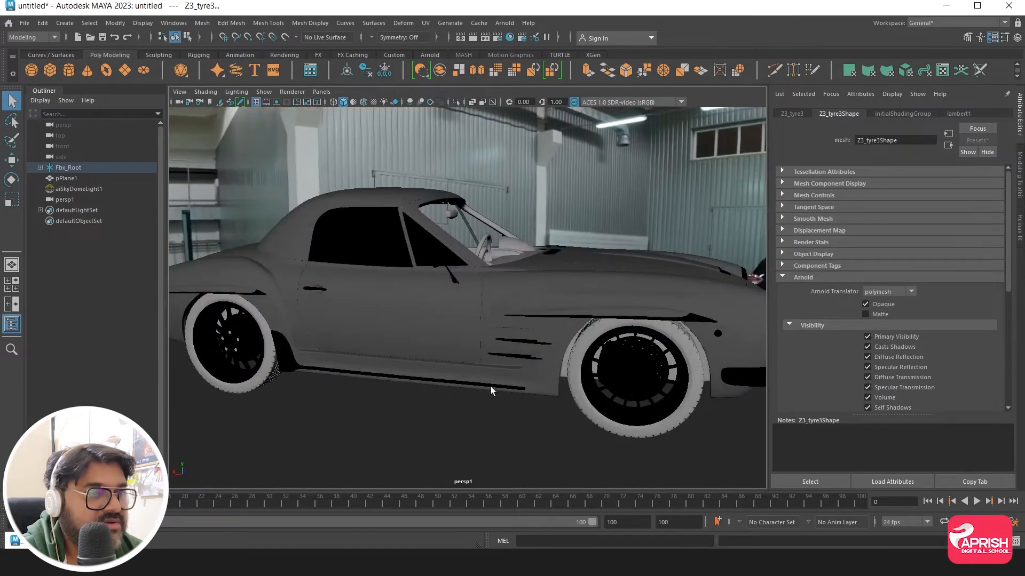
pyautogui.click(581, 391)
pyautogui.keyDown('shift'); pyautogui.click(293, 366); pyautogui.keyUp('shift')
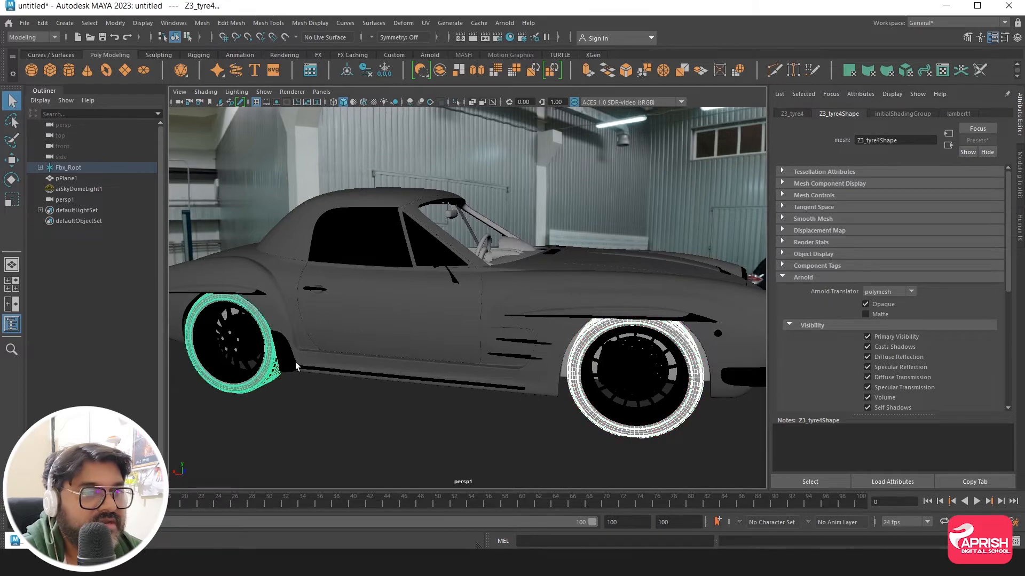
pyautogui.keyDown('alt'); pyautogui.moveTo(296, 362); pyautogui.dragTo(182, 365); pyautogui.keyUp('alt')
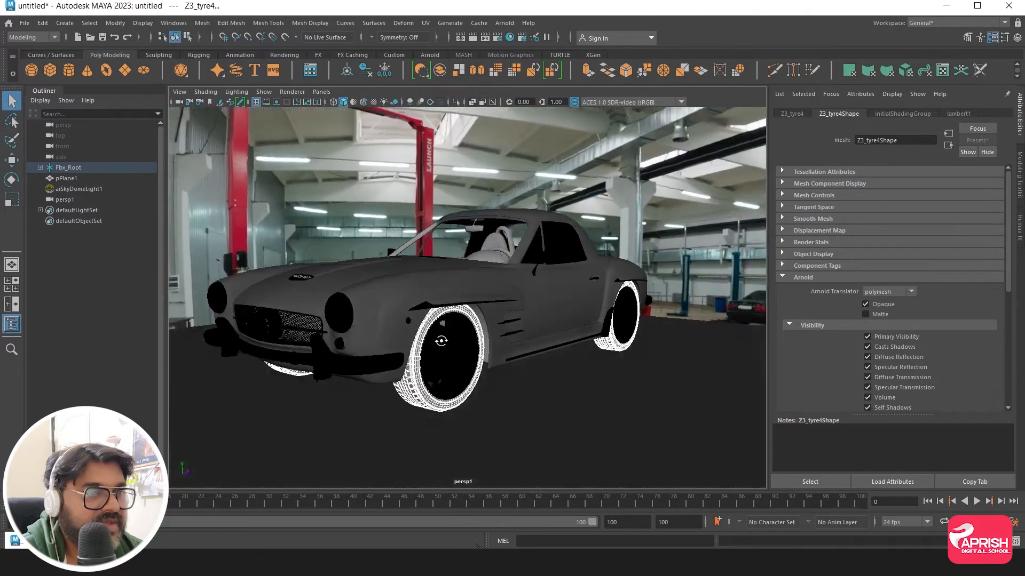
pyautogui.keyDown('alt'); pyautogui.moveTo(441, 341); pyautogui.dragTo(437, 368); pyautogui.keyUp('alt')
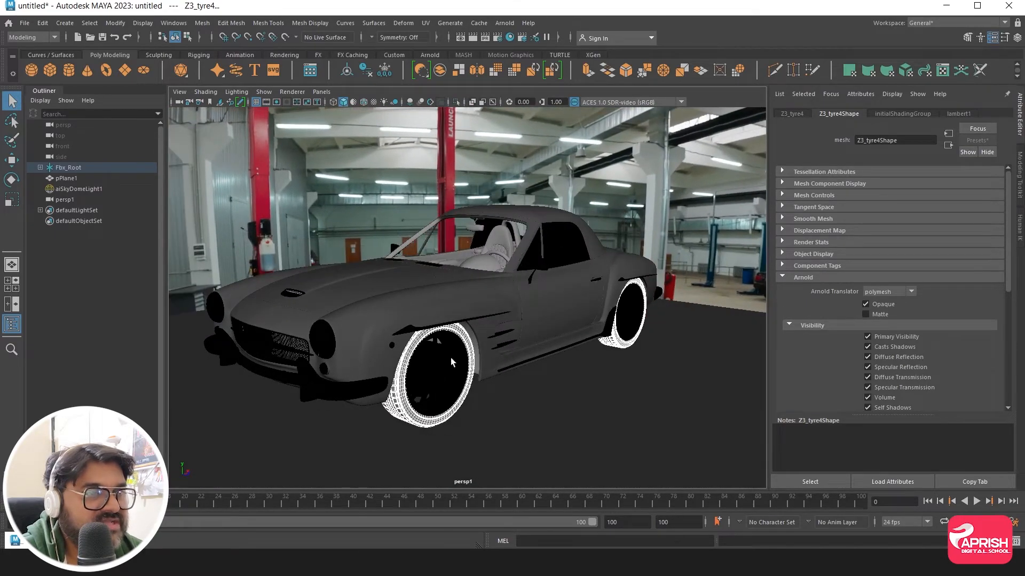
pyautogui.moveTo(413, 348); pyautogui.dragTo(408, 530, button='right')
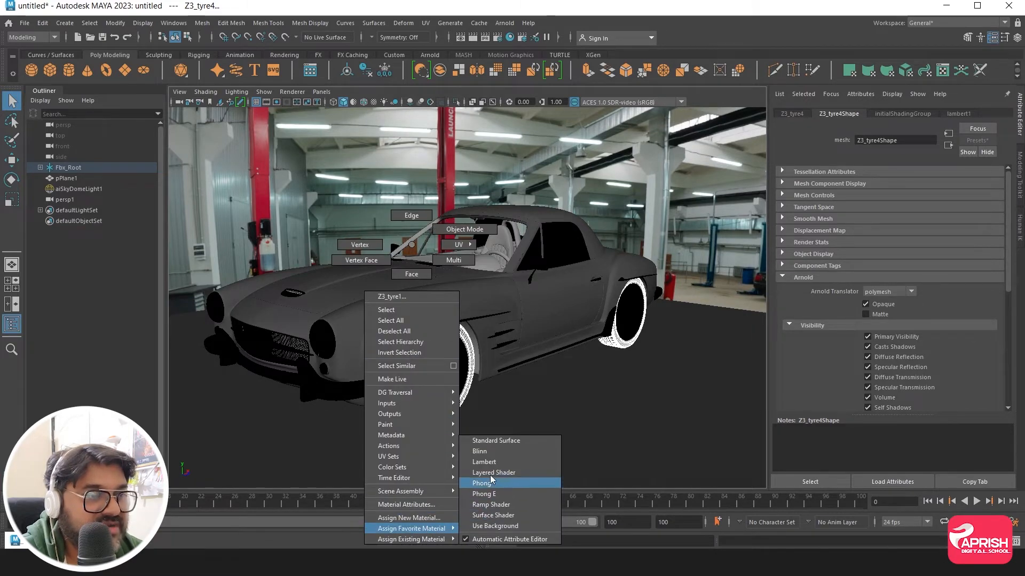
pyautogui.click(489, 440)
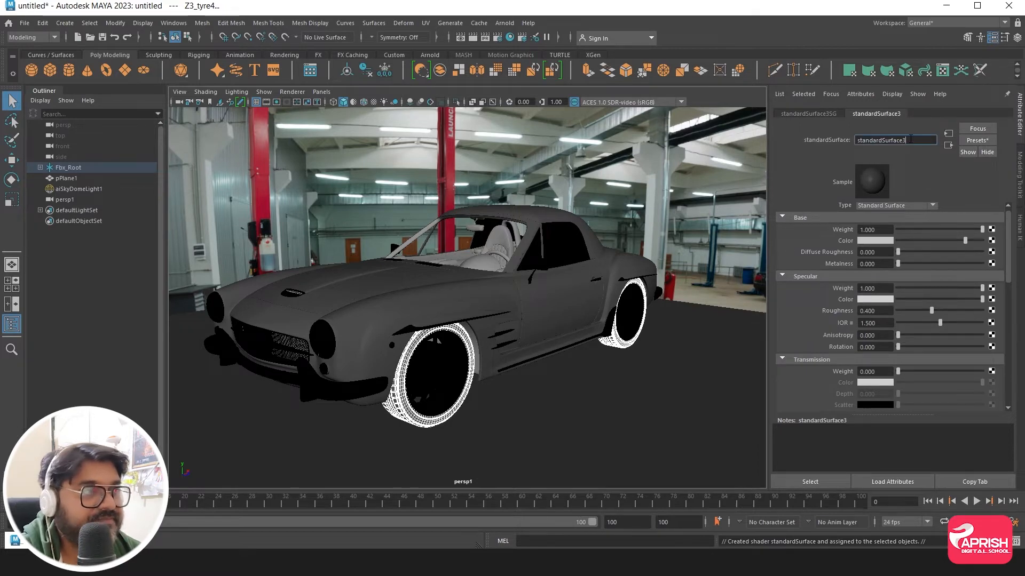
# Step: Rename the tyres' new Standard Surface material as tyre
pyautogui.click(860, 140)
pyautogui.write('tyre')
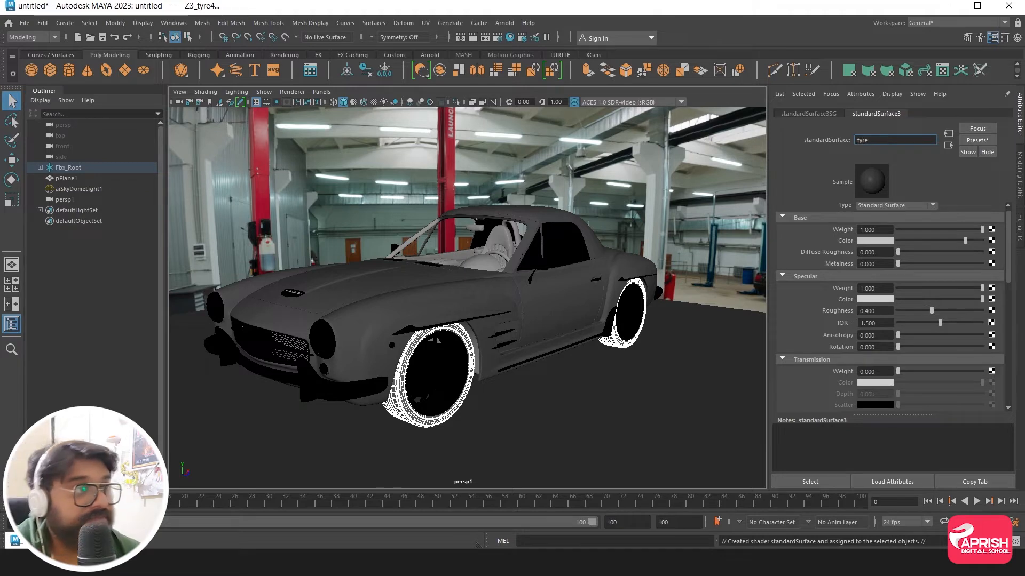
pyautogui.press('Return')
# Step: Replace the tyre material's settings with the Rubber preset
pyautogui.click(614, 348)
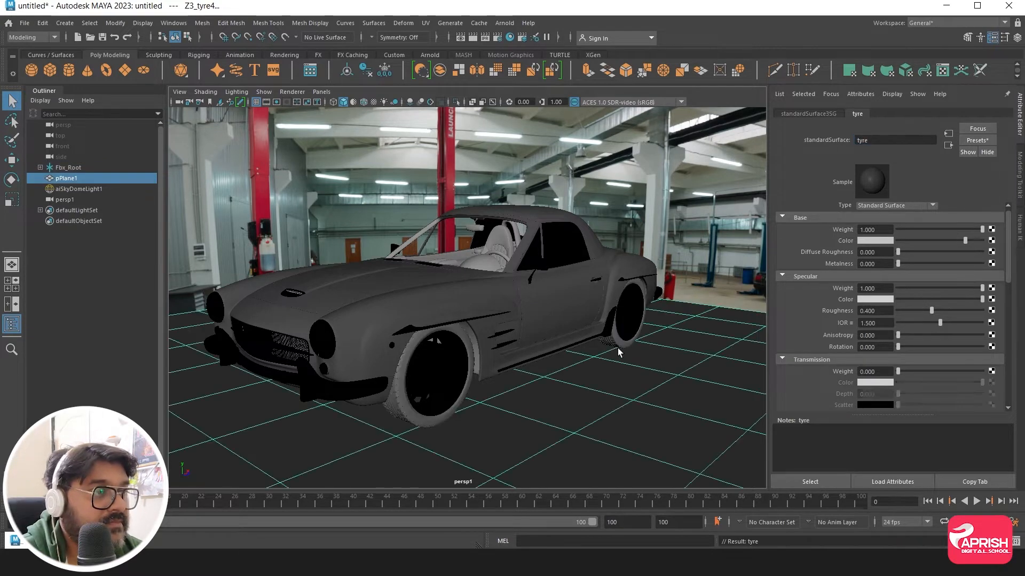
pyautogui.click(637, 315)
pyautogui.click(880, 114)
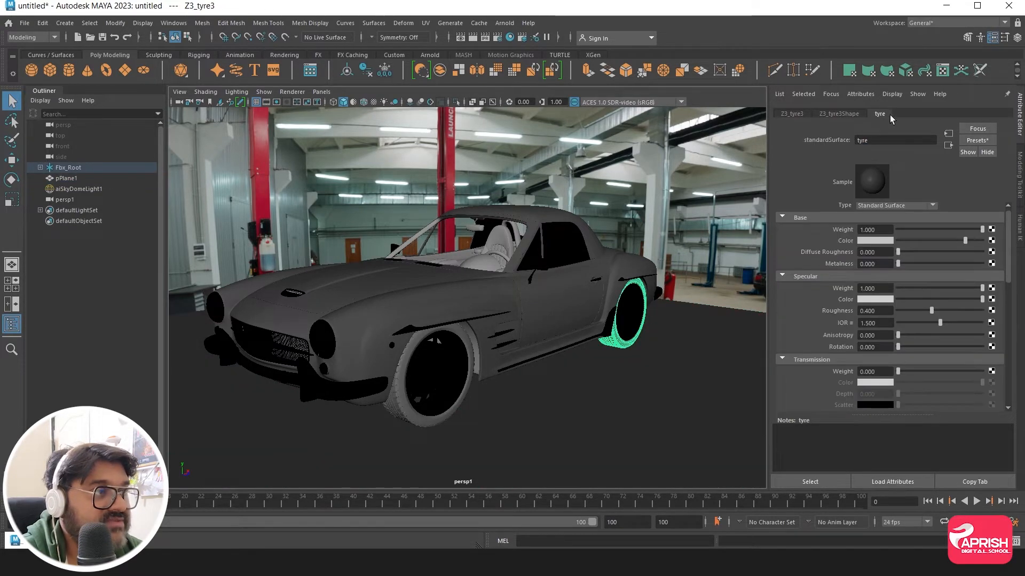
pyautogui.click(977, 140)
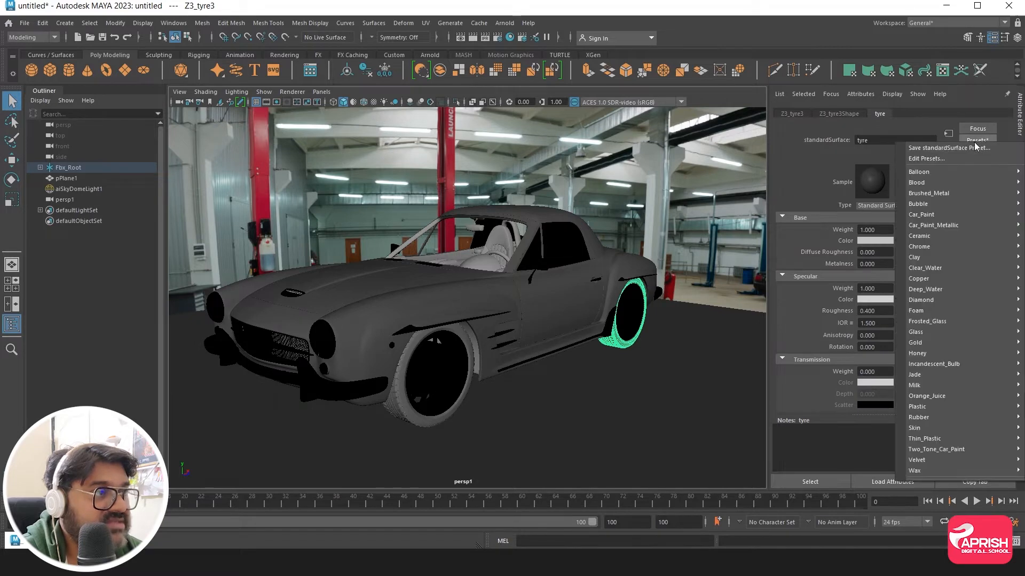
pyautogui.moveTo(928, 334)
pyautogui.moveTo(926, 419)
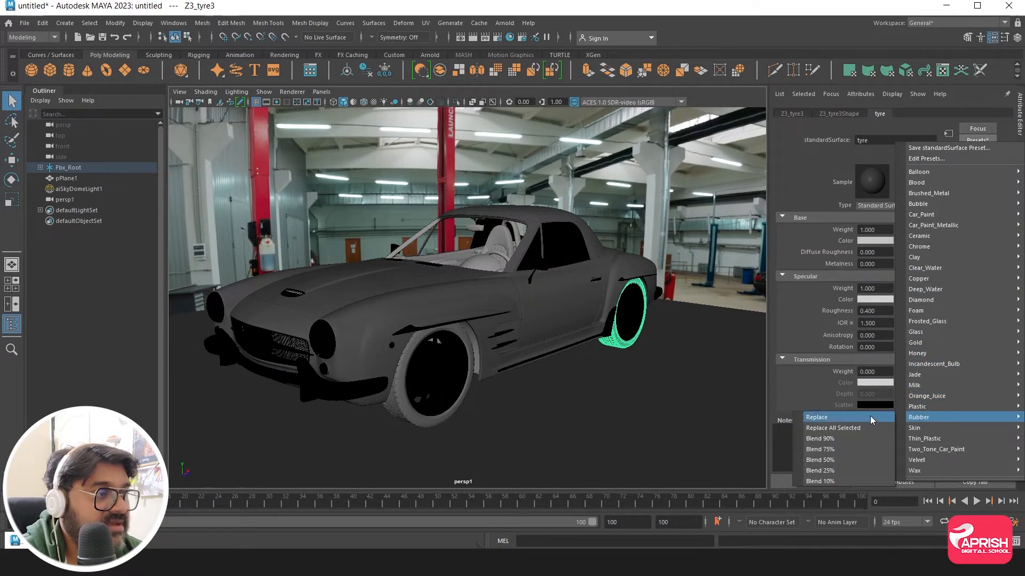
pyautogui.click(814, 418)
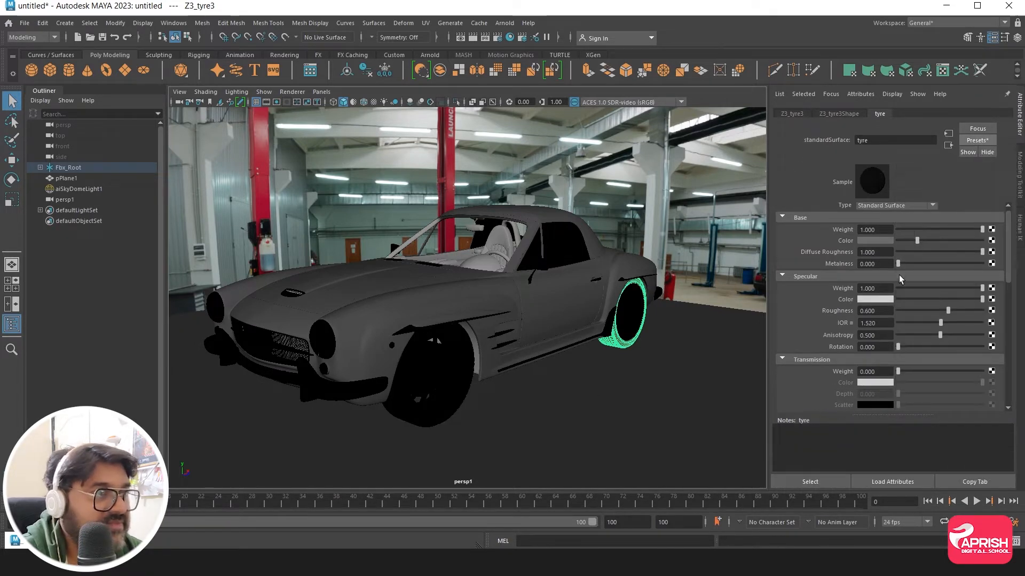
# Step: Render the car in Arnold and limit the render to a region around the near-side wheels
pyautogui.click(507, 23)
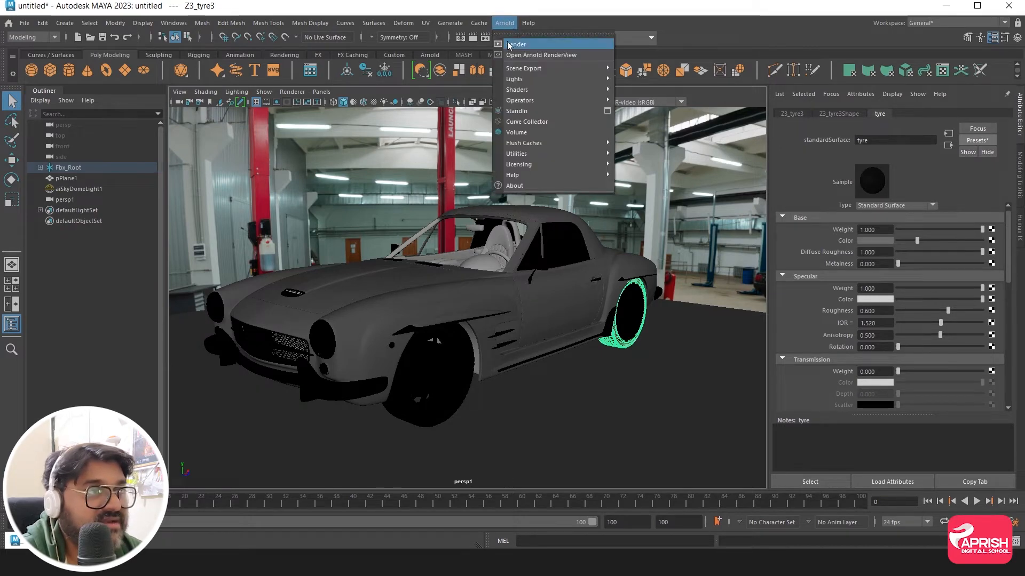
pyautogui.click(518, 44)
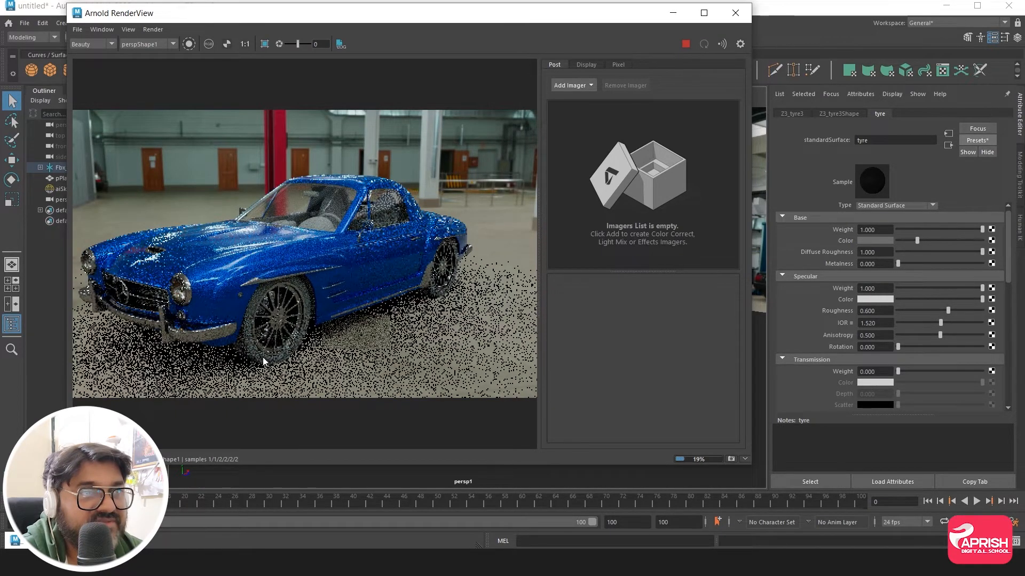
pyautogui.click(265, 44)
pyautogui.moveTo(184, 262); pyautogui.dragTo(491, 383)
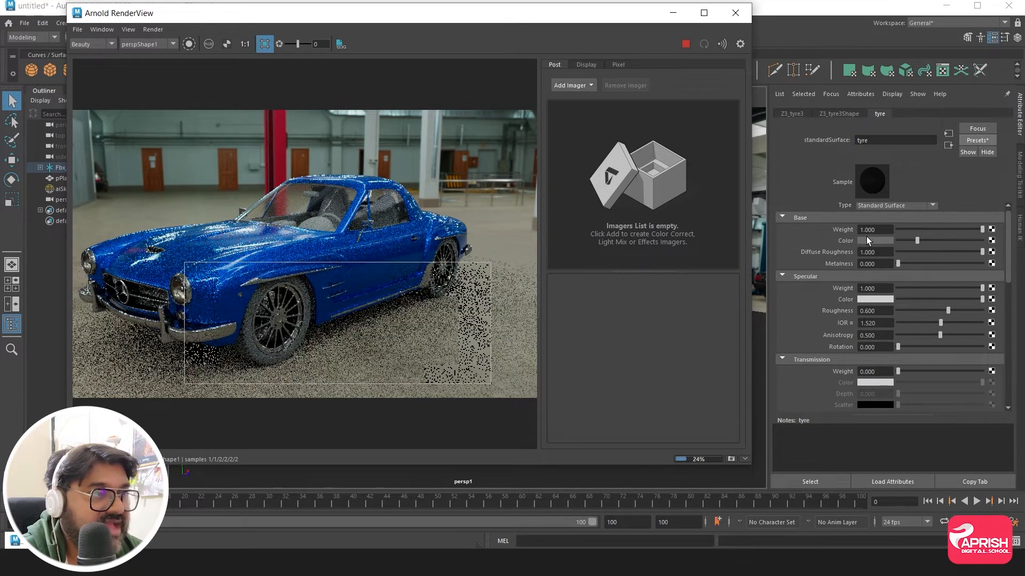
# Step: Darken the tyre material's base colour and set its metalness to 0.929
pyautogui.moveTo(917, 241); pyautogui.dragTo(905, 241)
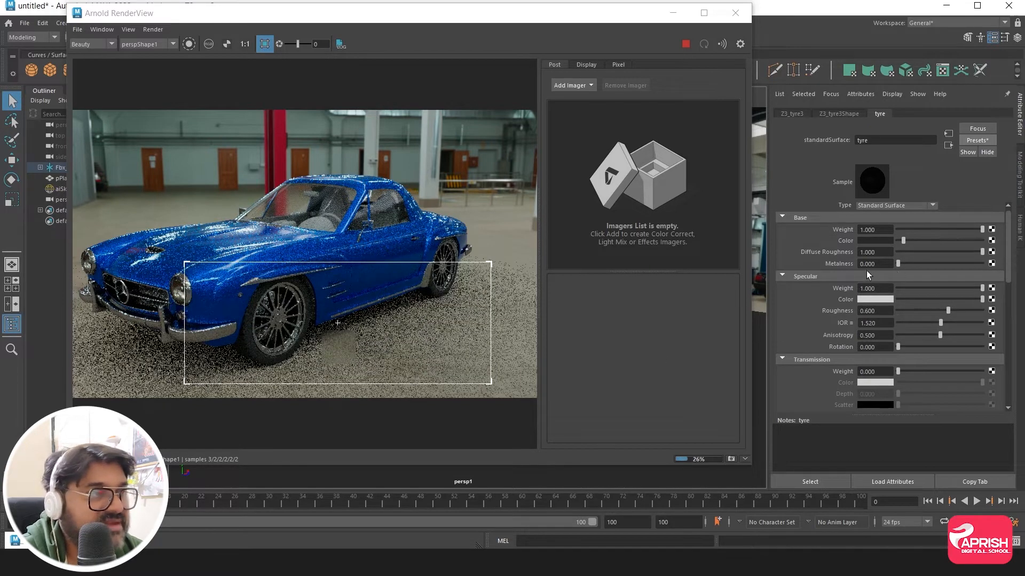
pyautogui.moveTo(899, 264); pyautogui.dragTo(924, 265)
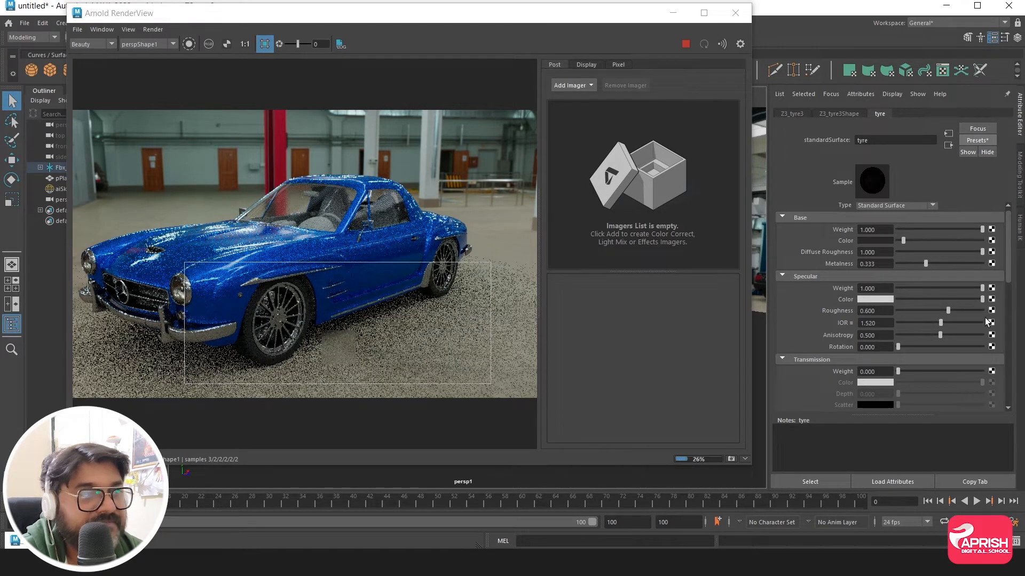
pyautogui.moveTo(927, 264); pyautogui.dragTo(975, 264)
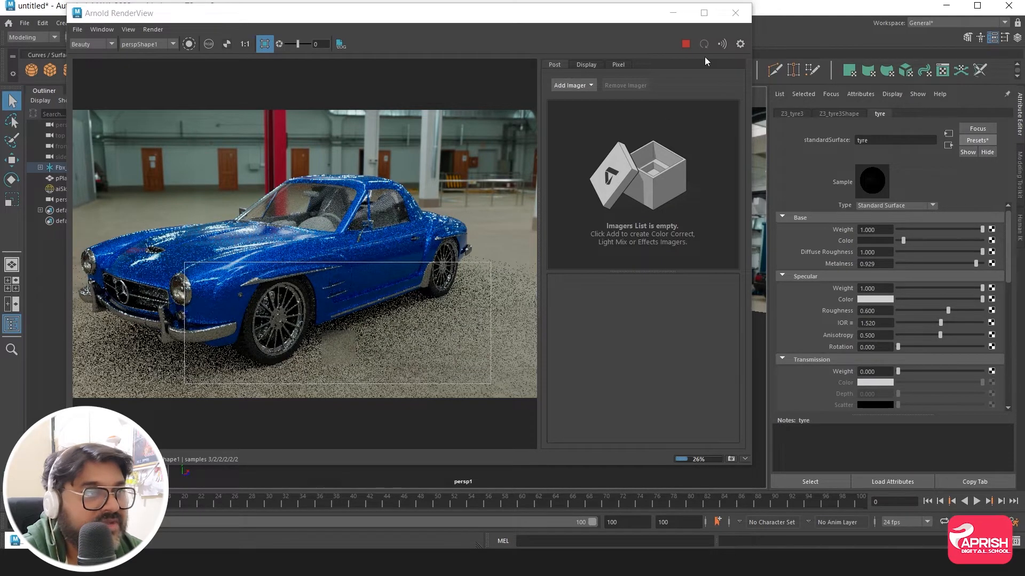
# Step: Close the current render and start a new Arnold render showing a close-up of the front wheel
pyautogui.click(737, 18)
pyautogui.keyDown('alt'); pyautogui.moveTo(401, 367); pyautogui.dragTo(430, 343); pyautogui.keyUp('alt')
pyautogui.keyDown('alt'); pyautogui.moveTo(431, 343); pyautogui.dragTo(549, 368, button='right'); pyautogui.keyUp('alt')
pyautogui.keyDown('alt'); pyautogui.moveTo(534, 368); pyautogui.dragTo(517, 324, button='middle'); pyautogui.keyUp('alt')
pyautogui.click(504, 23)
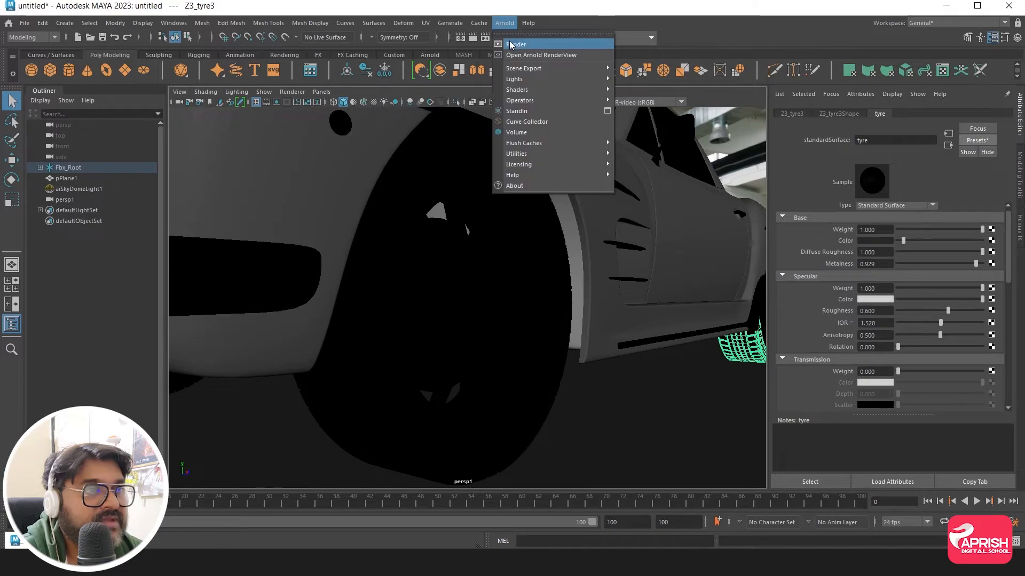
pyautogui.click(512, 45)
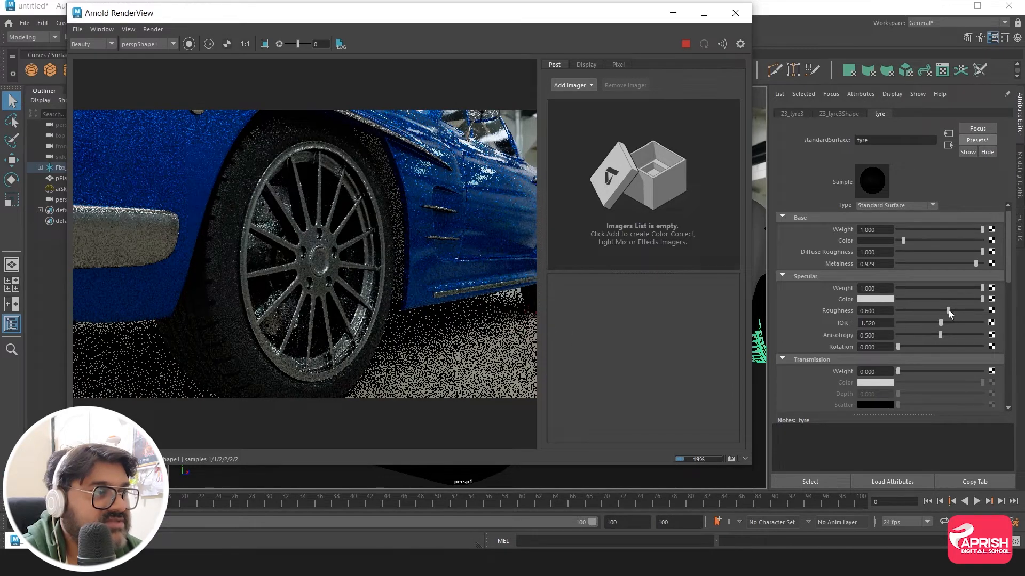
# Step: Set the tyre material's specular roughness to 0.500 and metalness to 0.846, lighten its base colour slightly, and close the render window
pyautogui.moveTo(947, 310); pyautogui.dragTo(926, 311)
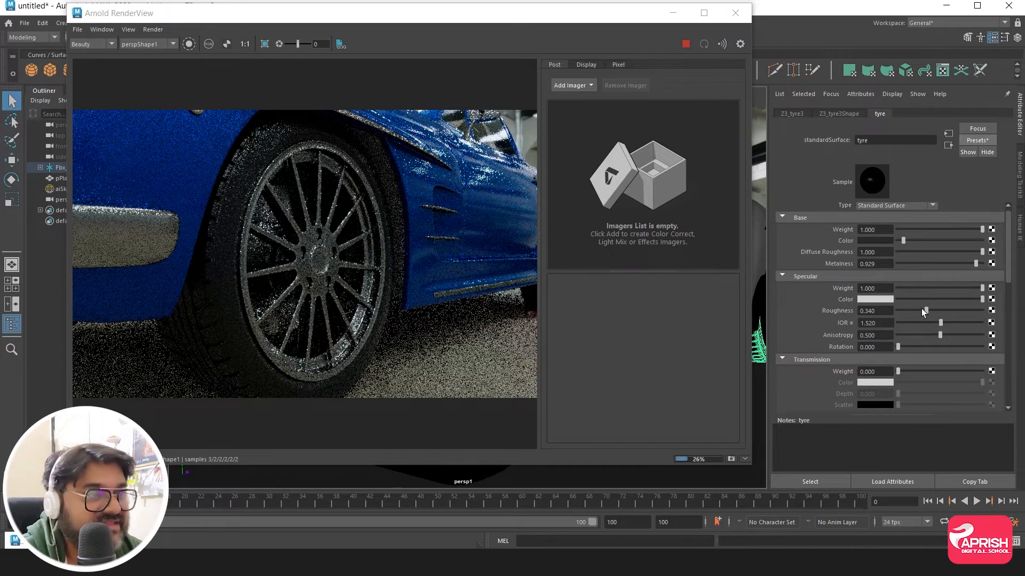
pyautogui.moveTo(925, 310); pyautogui.dragTo(940, 309)
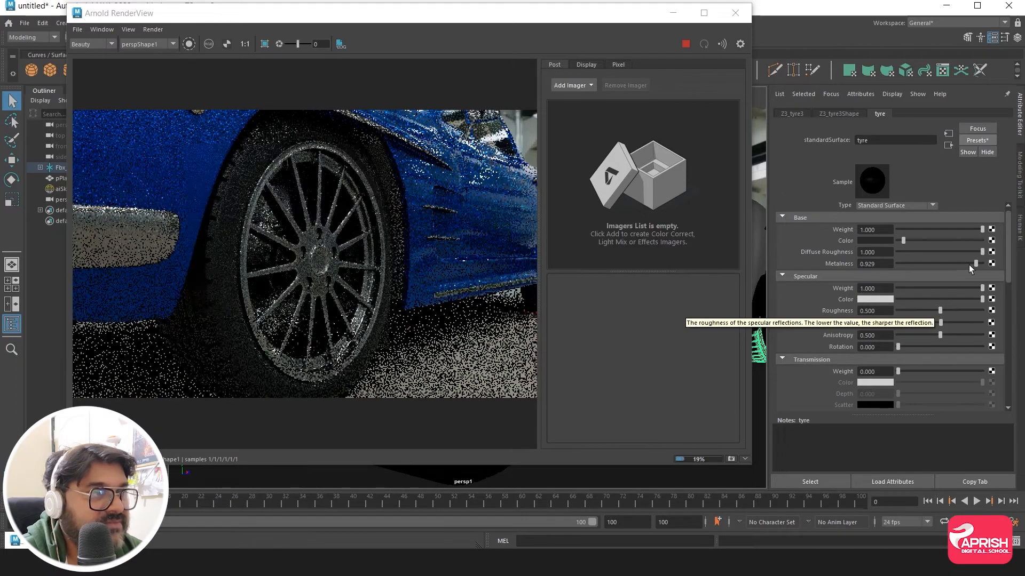
pyautogui.moveTo(969, 263)
pyautogui.mouseDown()
pyautogui.moveTo(952, 264)
pyautogui.moveTo(972, 263)
pyautogui.mouseUp()
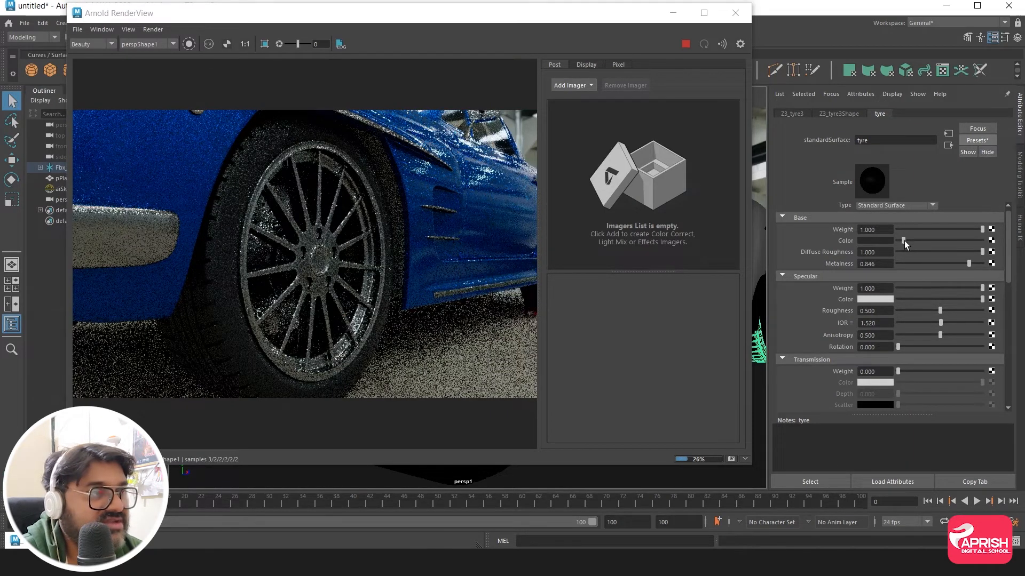
pyautogui.moveTo(905, 242); pyautogui.dragTo(905, 241)
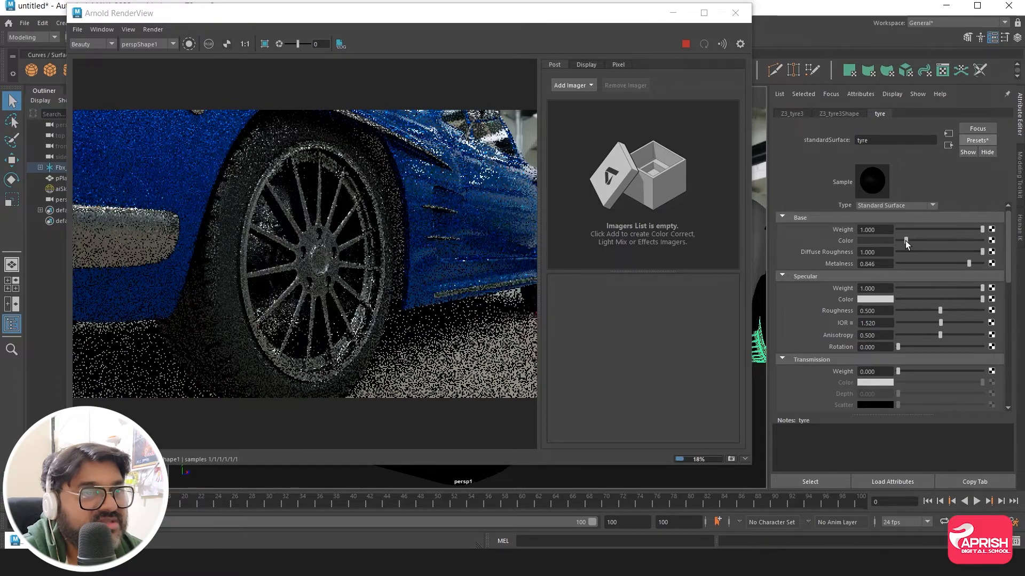
pyautogui.moveTo(905, 241); pyautogui.dragTo(905, 241)
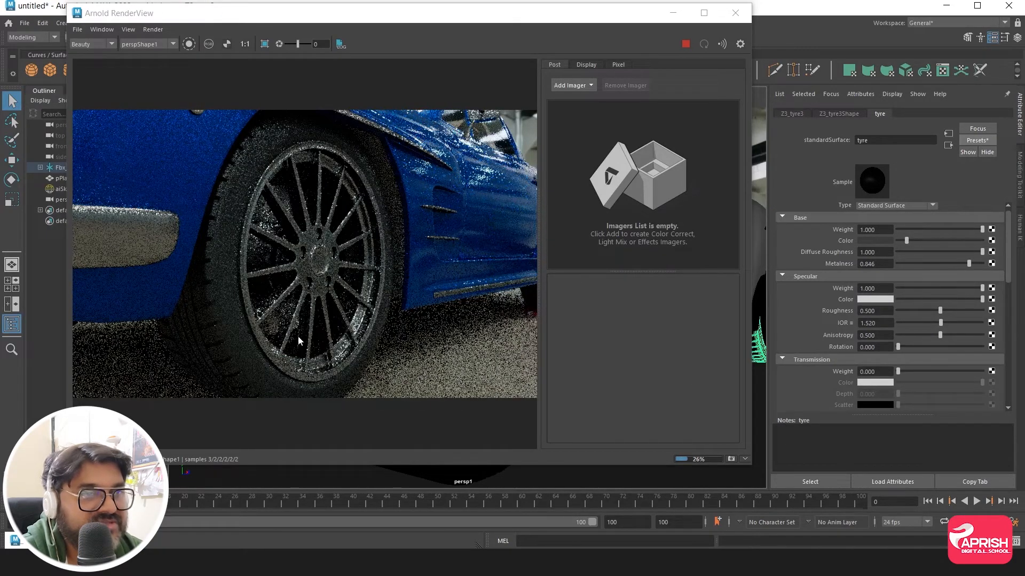
pyautogui.click(736, 13)
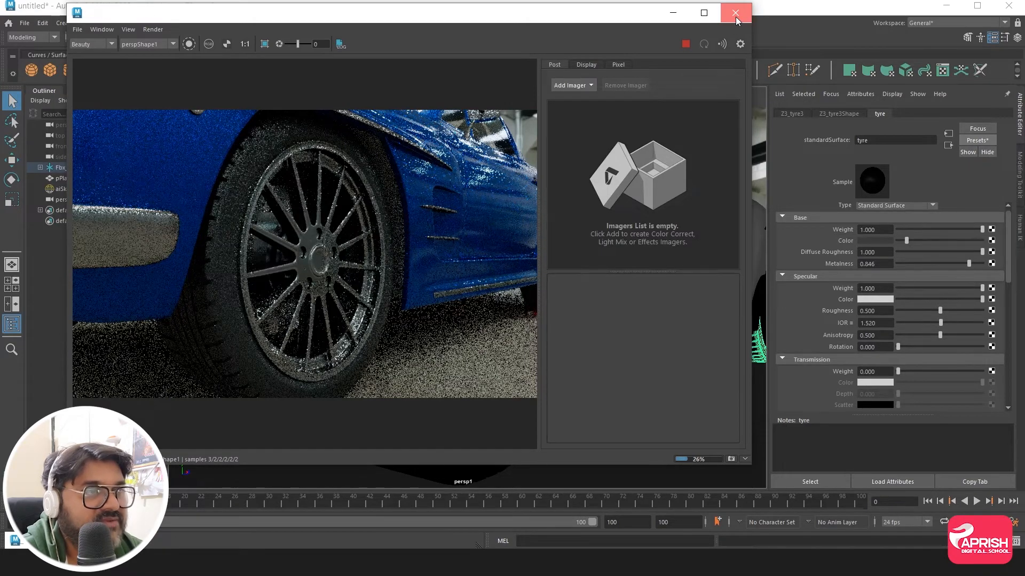
# Step: Frame the whole car on the ground plane from a front three-quarter angle and display the camera's resolution gate
pyautogui.keyDown('alt'); pyautogui.moveTo(551, 383); pyautogui.dragTo(451, 398, button='right'); pyautogui.keyUp('alt')
pyautogui.keyDown('alt'); pyautogui.moveTo(458, 354); pyautogui.dragTo(448, 379); pyautogui.keyUp('alt')
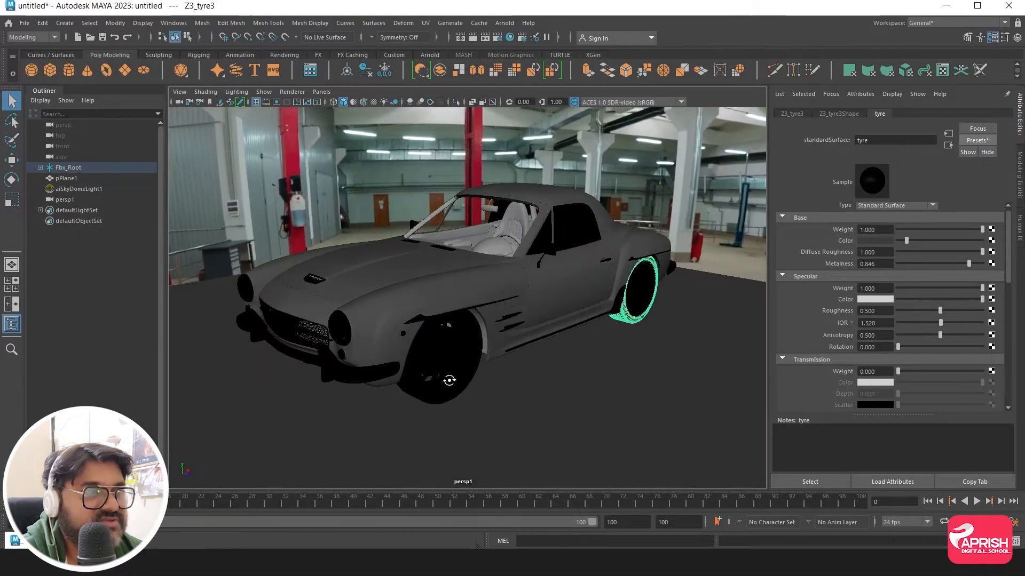
pyautogui.click(523, 408)
pyautogui.keyDown('alt'); pyautogui.moveTo(524, 412); pyautogui.dragTo(430, 409); pyautogui.keyUp('alt')
pyautogui.keyDown('alt'); pyautogui.moveTo(446, 403); pyautogui.dragTo(442, 416, button='middle'); pyautogui.keyUp('alt')
pyautogui.keyDown('alt'); pyautogui.moveTo(441, 415); pyautogui.dragTo(473, 413, button='right'); pyautogui.keyUp('alt')
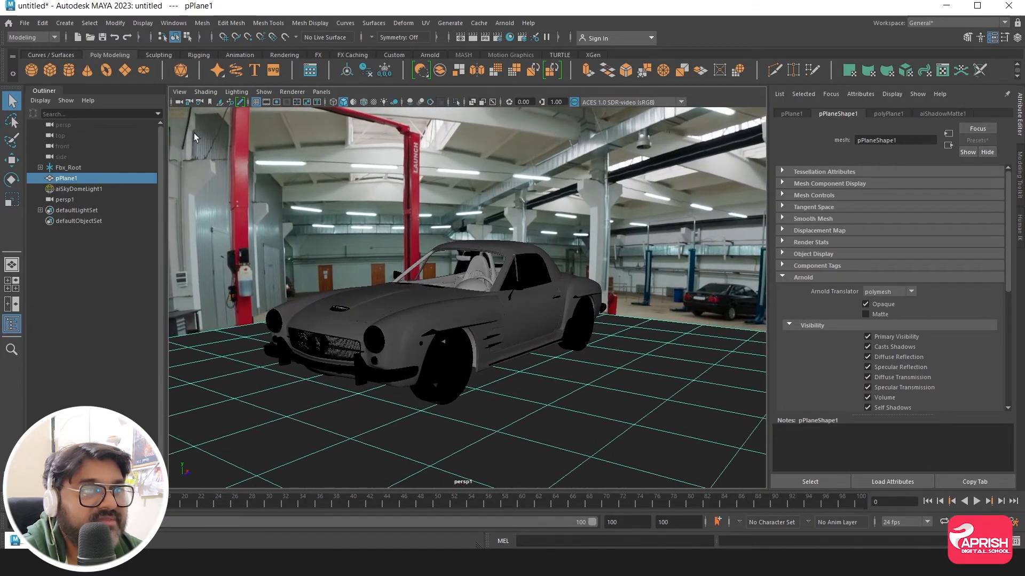
pyautogui.click(179, 91)
pyautogui.moveTo(217, 298)
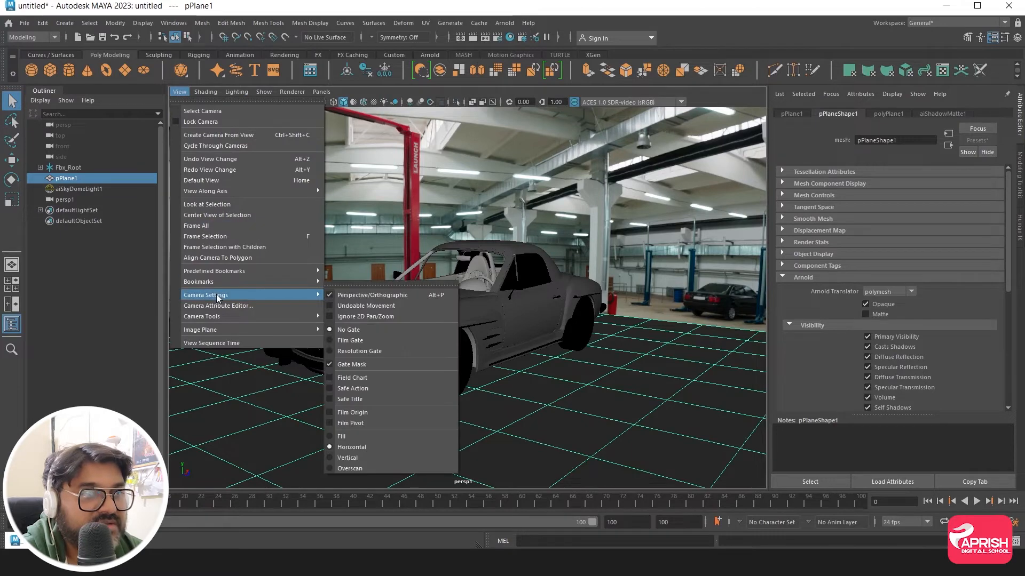
pyautogui.click(348, 353)
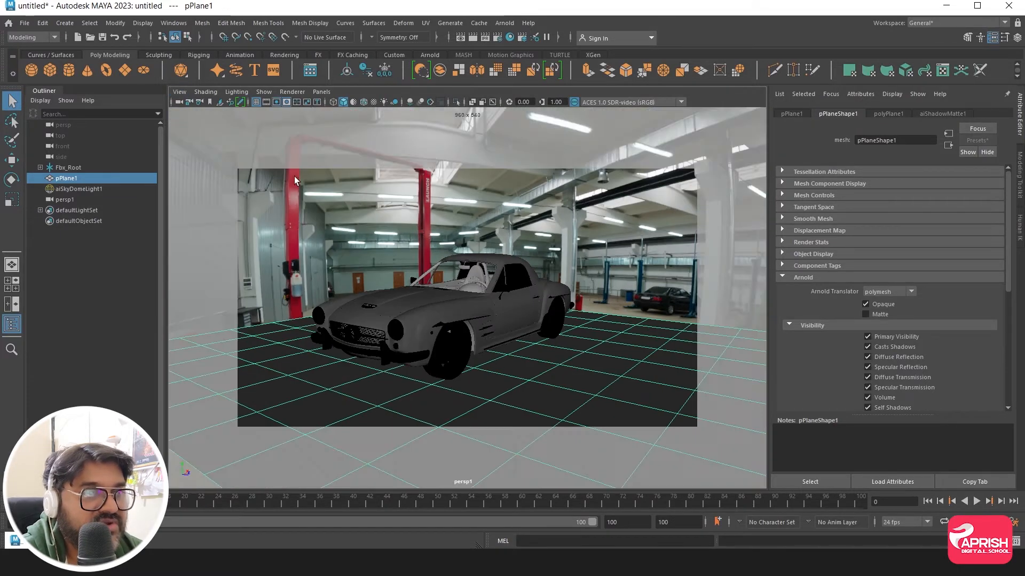
# Step: Centre the car within the resolution gate and start a new Arnold render
pyautogui.keyDown('alt'); pyautogui.moveTo(409, 291); pyautogui.dragTo(434, 289, button='middle'); pyautogui.keyUp('alt')
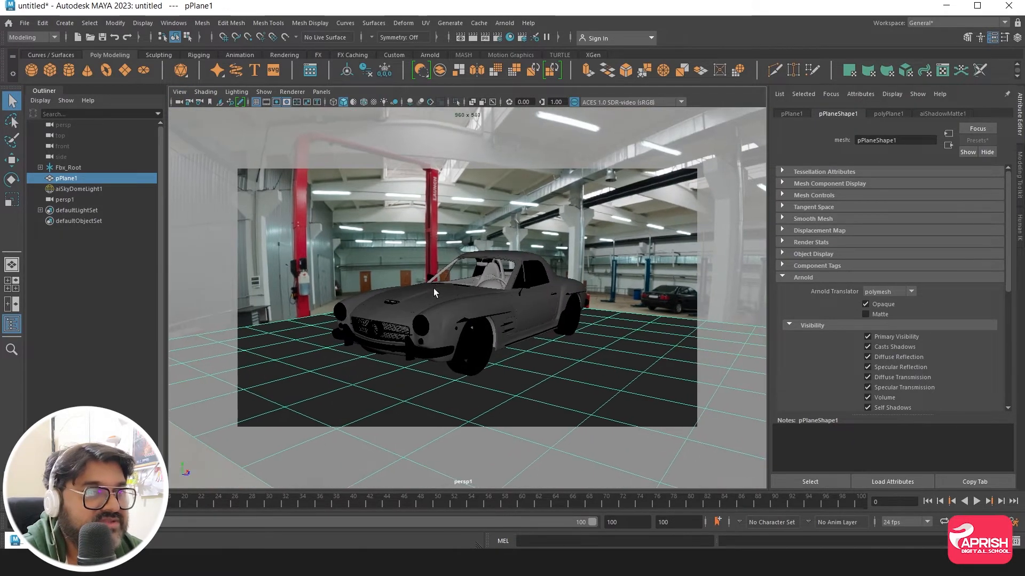
pyautogui.keyDown('alt'); pyautogui.moveTo(433, 301); pyautogui.dragTo(429, 299); pyautogui.keyUp('alt')
pyautogui.click(505, 23)
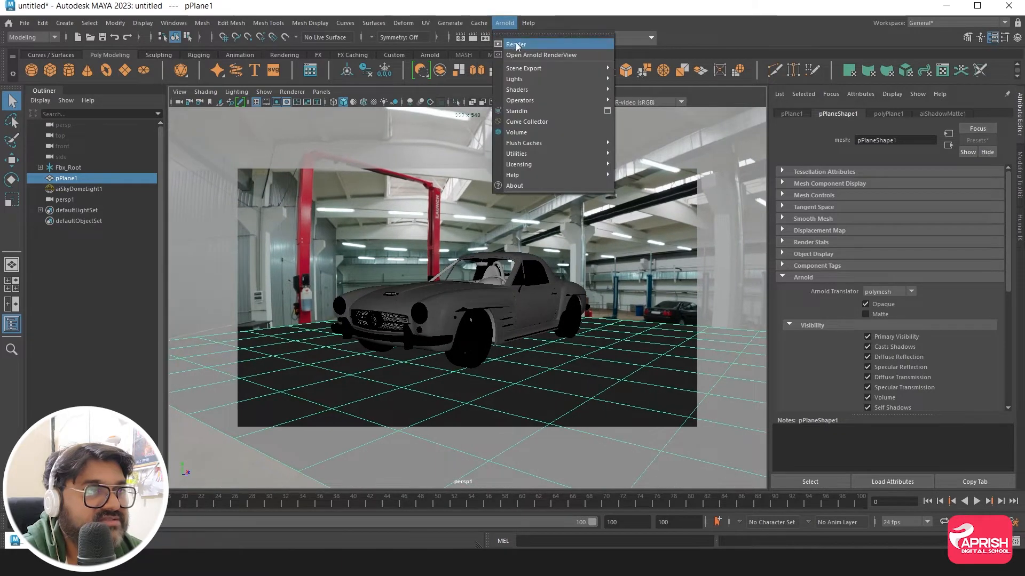
pyautogui.click(530, 47)
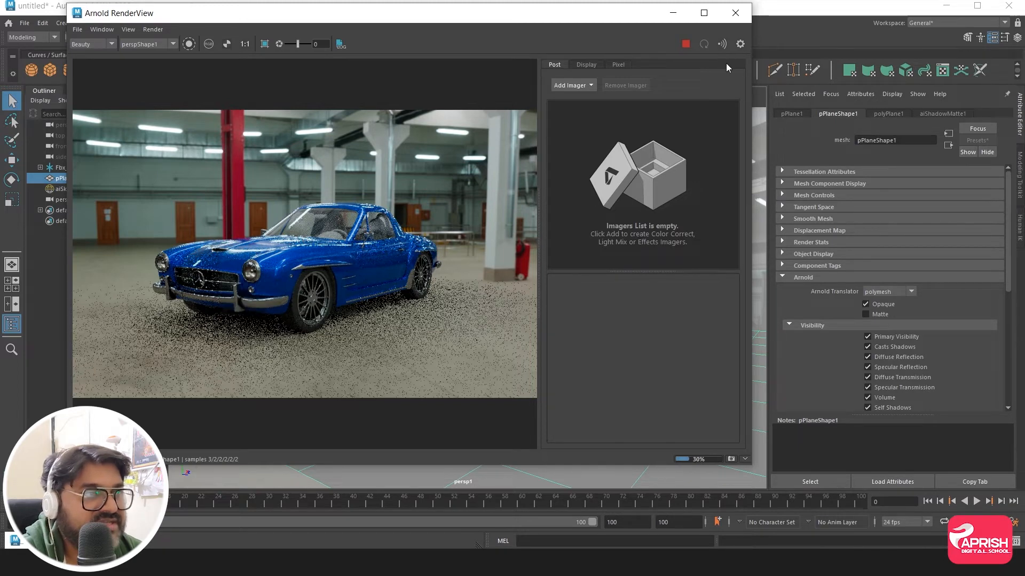
# Step: Select the sky dome light and set its Camera visibility to 0.000 to hide the garage from the render
pyautogui.moveTo(517, 30); pyautogui.dragTo(517, 196)
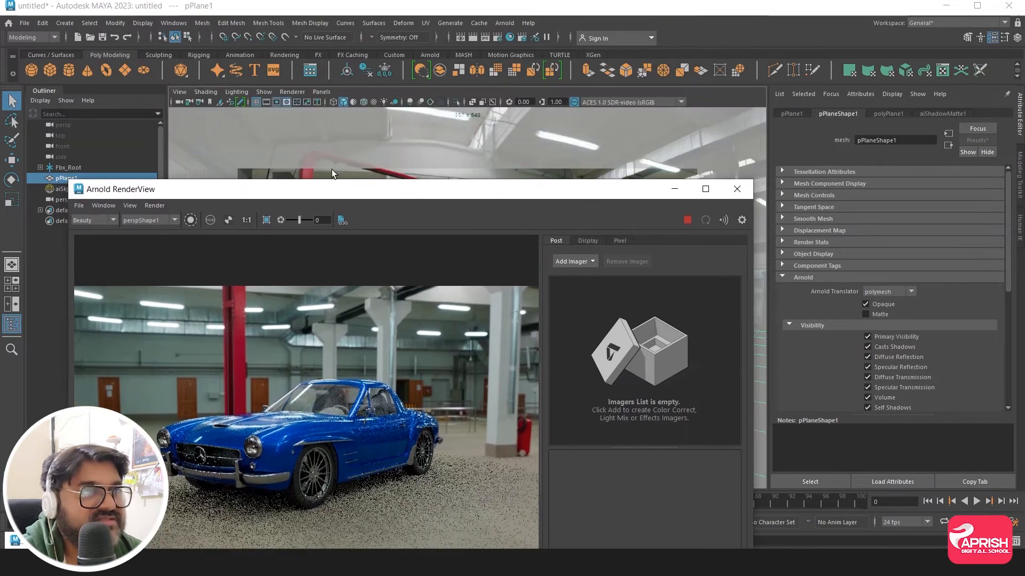
pyautogui.click(315, 159)
pyautogui.moveTo(320, 189); pyautogui.dragTo(374, 131)
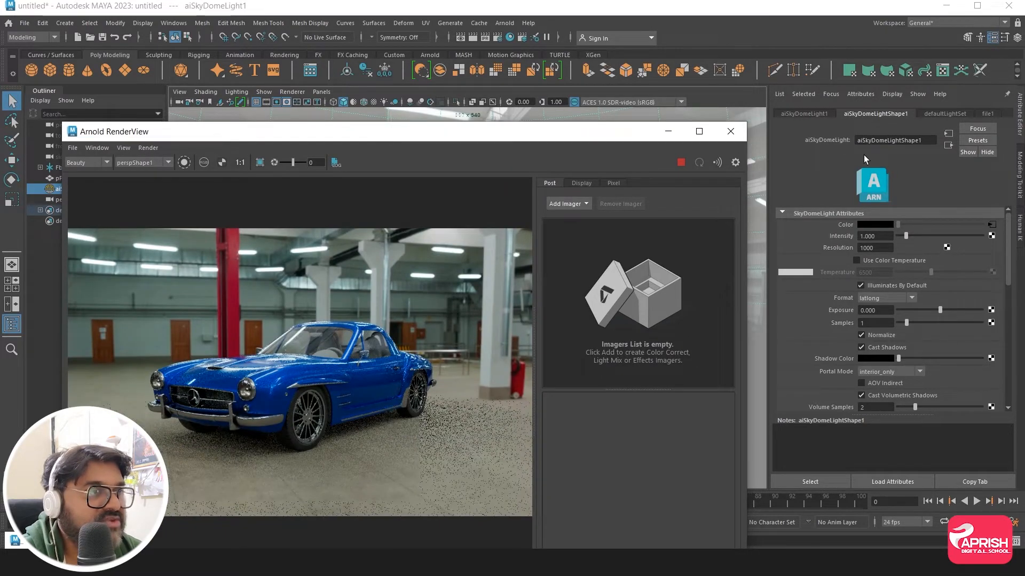
pyautogui.scroll(-4, 846, 315)
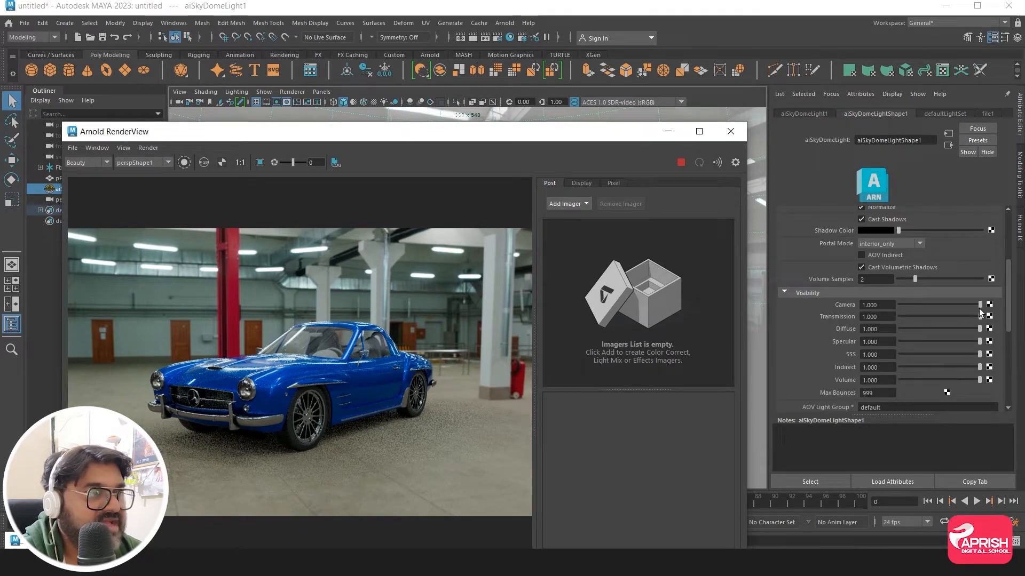
pyautogui.moveTo(962, 309); pyautogui.dragTo(882, 306)
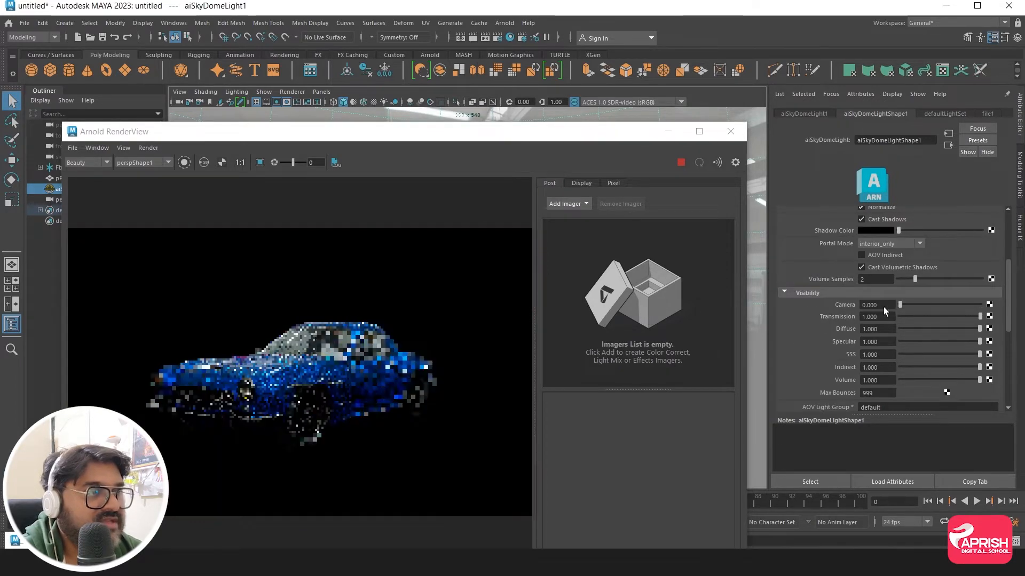
pyautogui.moveTo(412, 136); pyautogui.dragTo(437, 95)
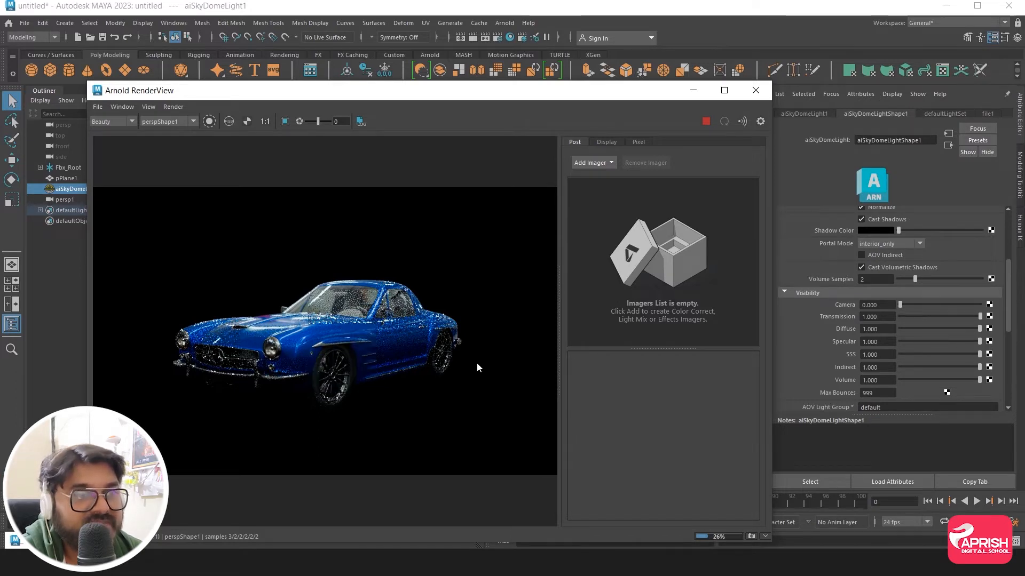
# Step: Set the background colour in the render view's display settings to green, #00ff7f
pyautogui.click(760, 123)
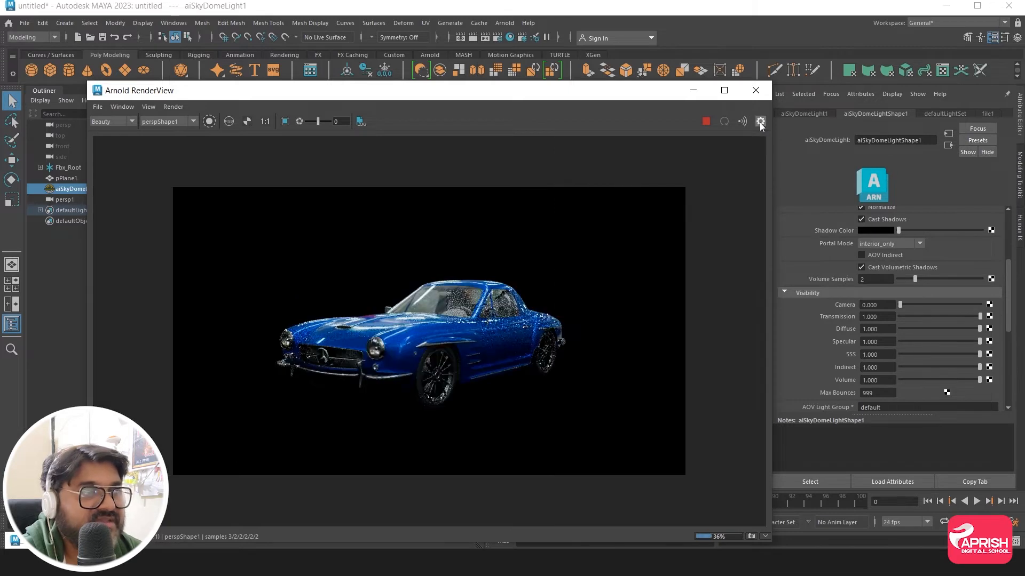
pyautogui.click(759, 122)
pyautogui.click(605, 142)
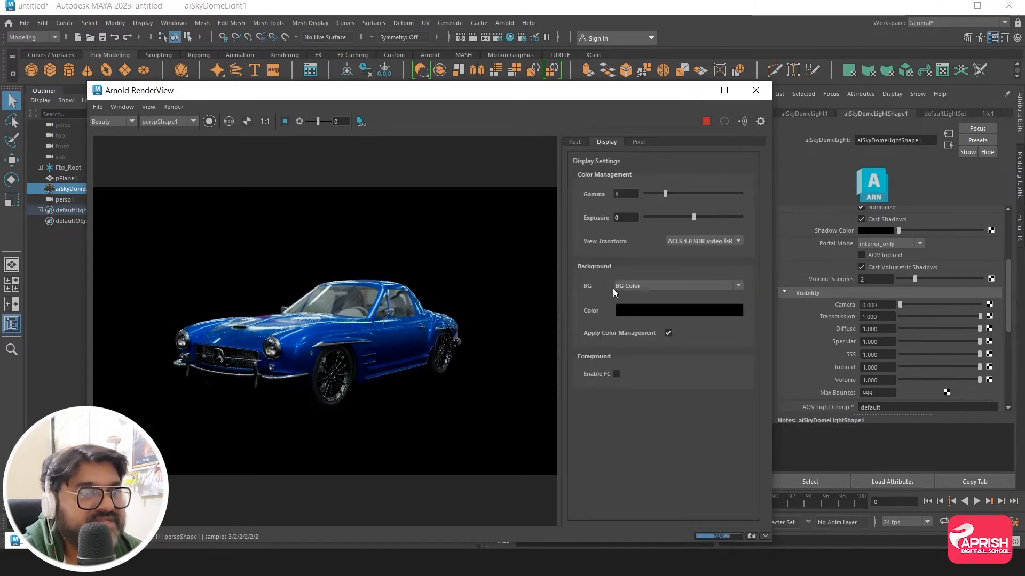
pyautogui.click(640, 310)
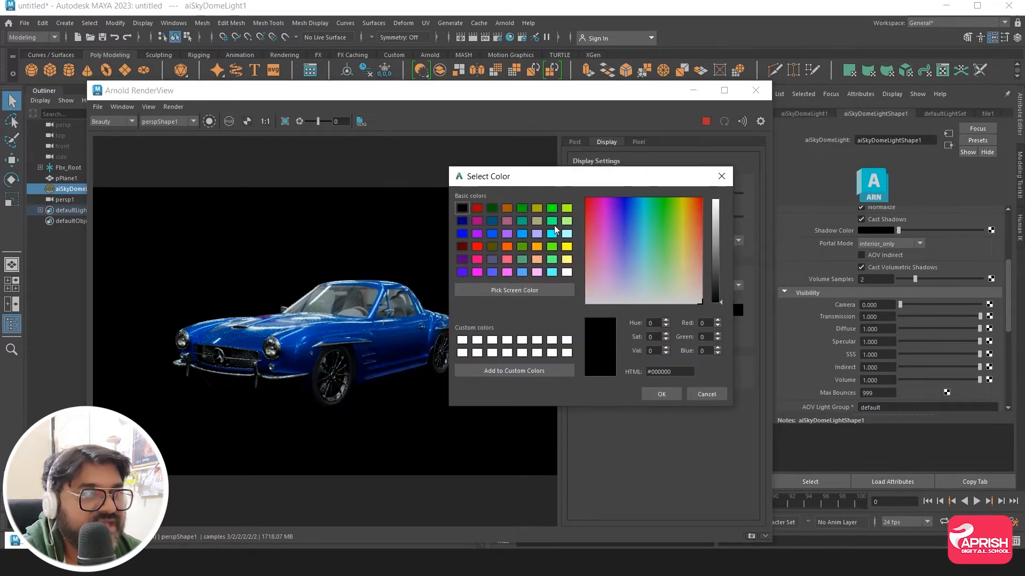
pyautogui.click(552, 221)
pyautogui.click(661, 393)
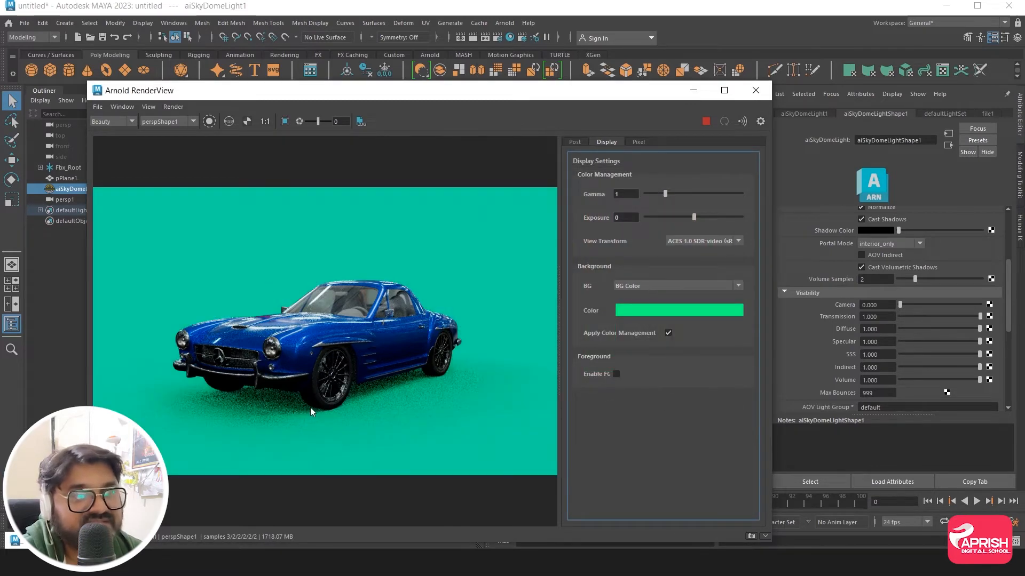
# Step: Change the render background colour to white
pyautogui.click(669, 312)
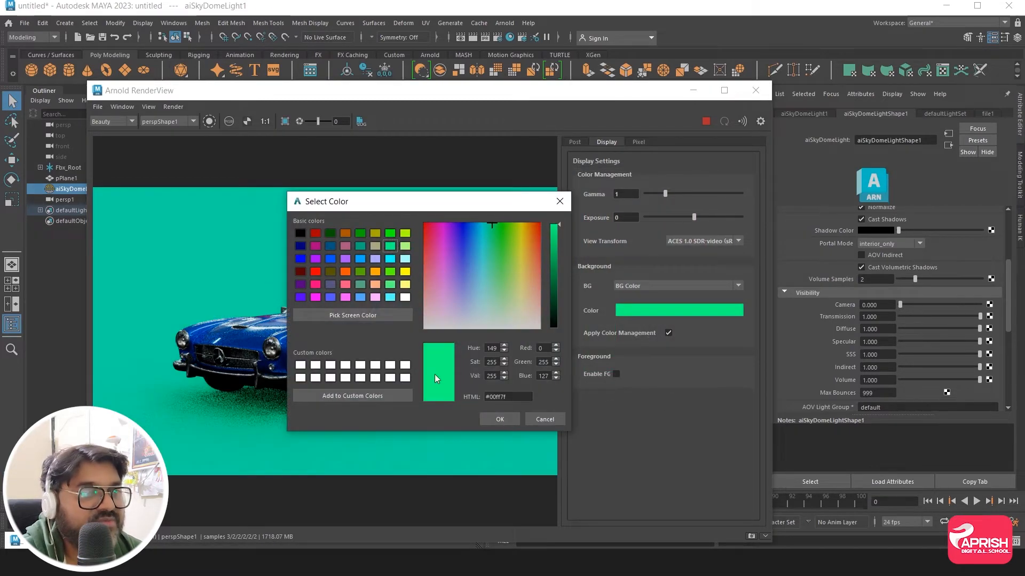
pyautogui.click(301, 377)
pyautogui.click(496, 419)
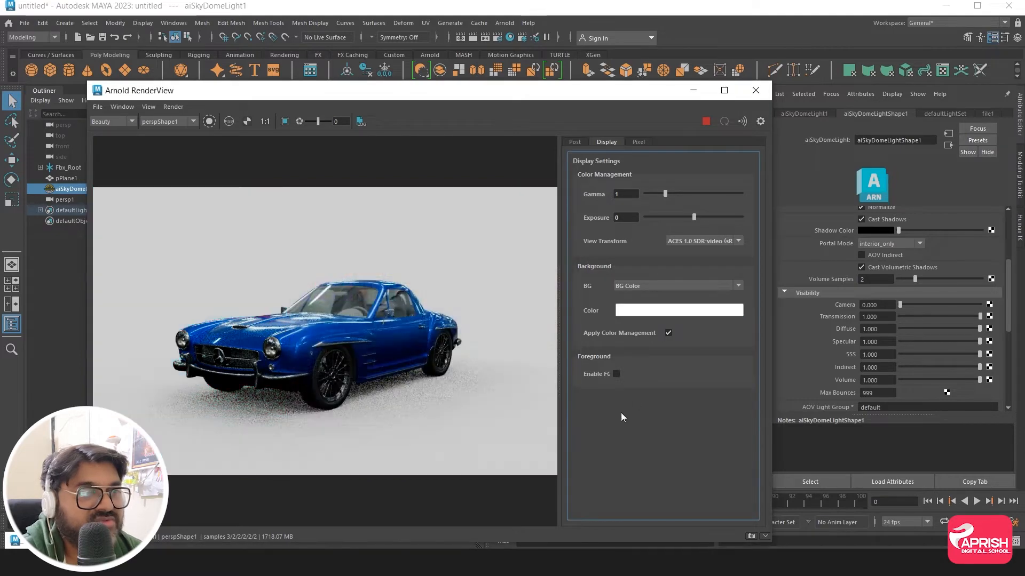
# Step: Darken the render background colour to grey, #484848
pyautogui.click(636, 314)
pyautogui.click(554, 295)
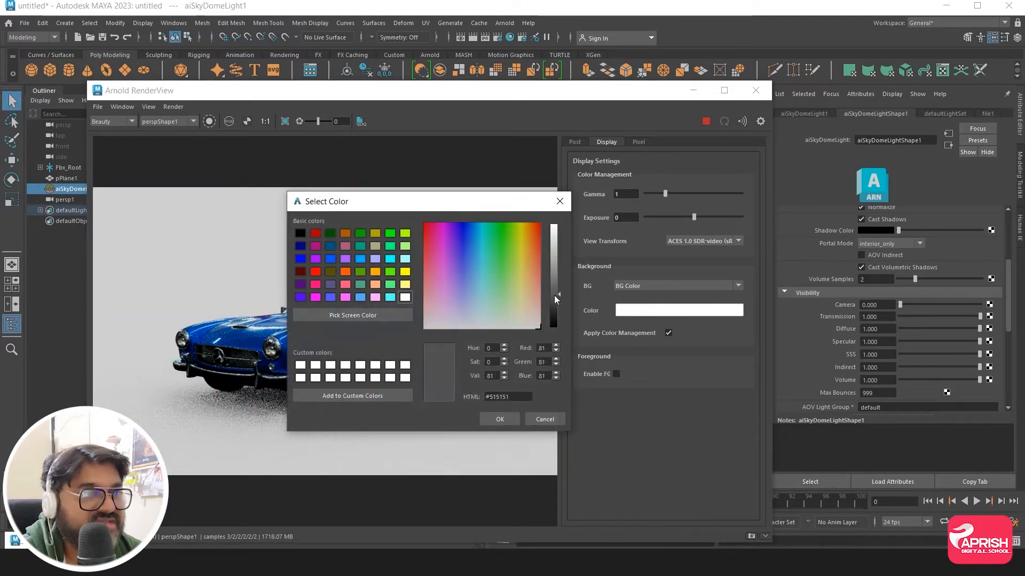
pyautogui.click(553, 299)
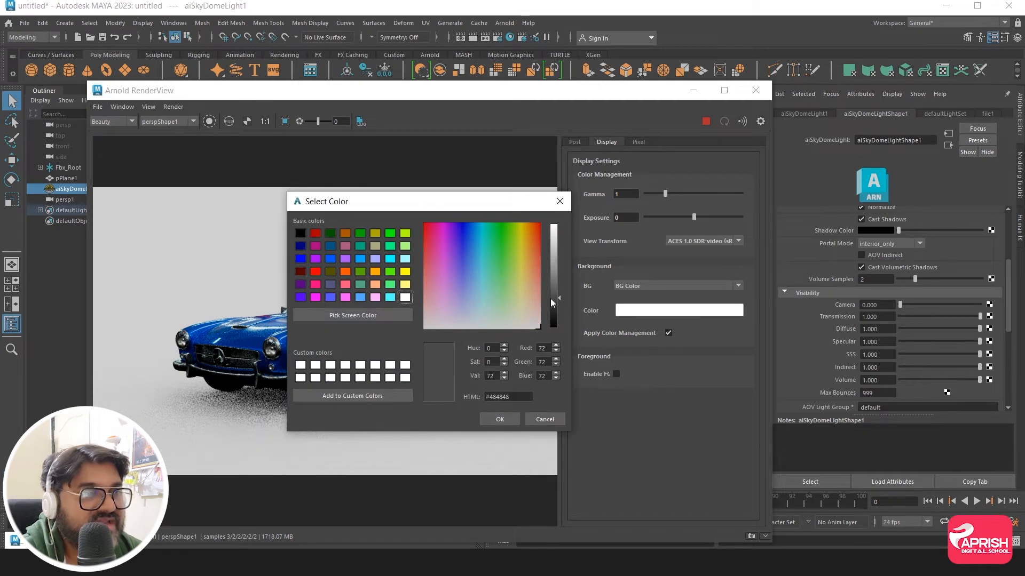
pyautogui.click(501, 420)
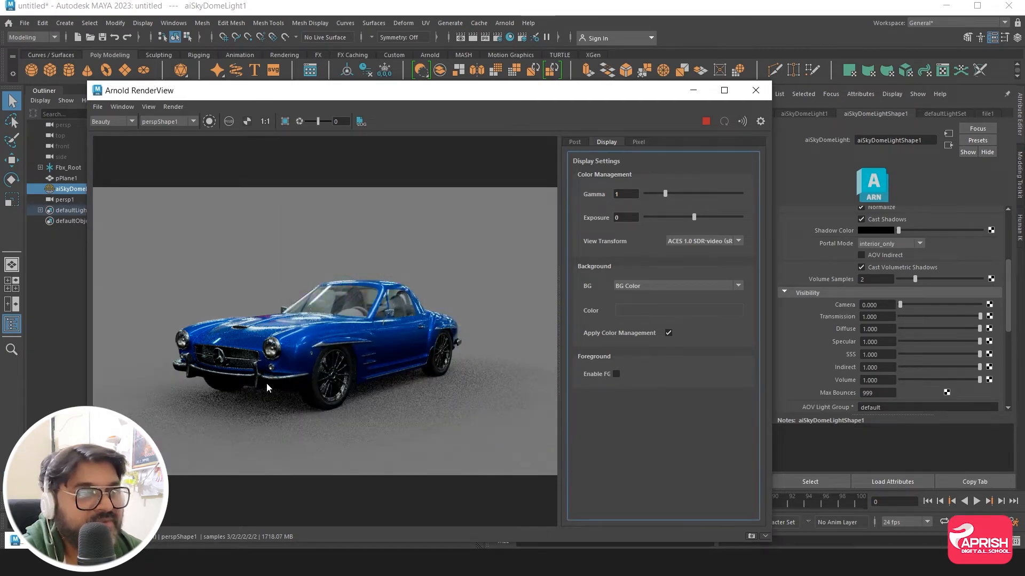
# Step: Switch the render background to BG Image and load pexels-adil-2739307 from New folder on the Desktop
pyautogui.click(651, 286)
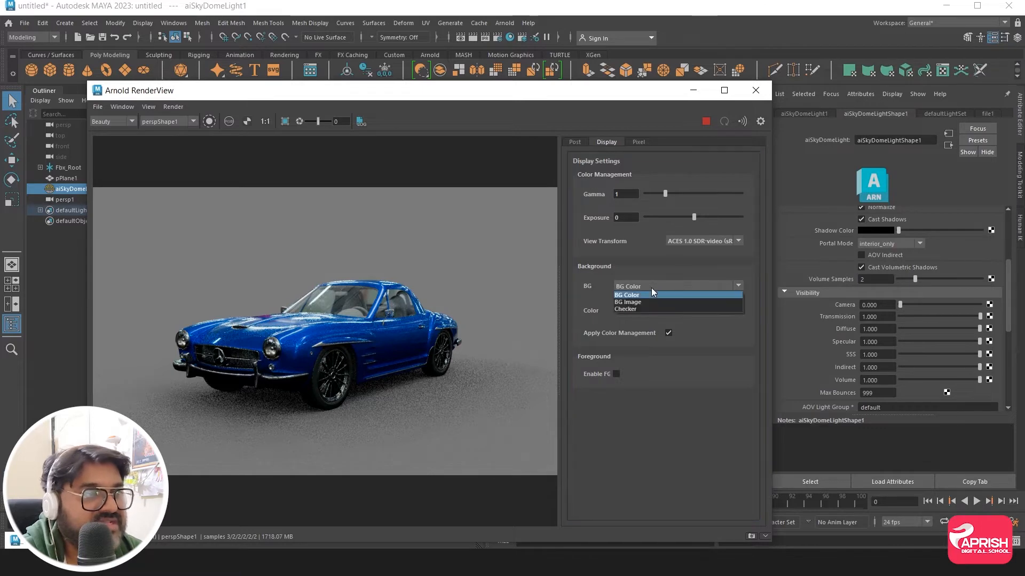
pyautogui.click(625, 303)
pyautogui.click(737, 311)
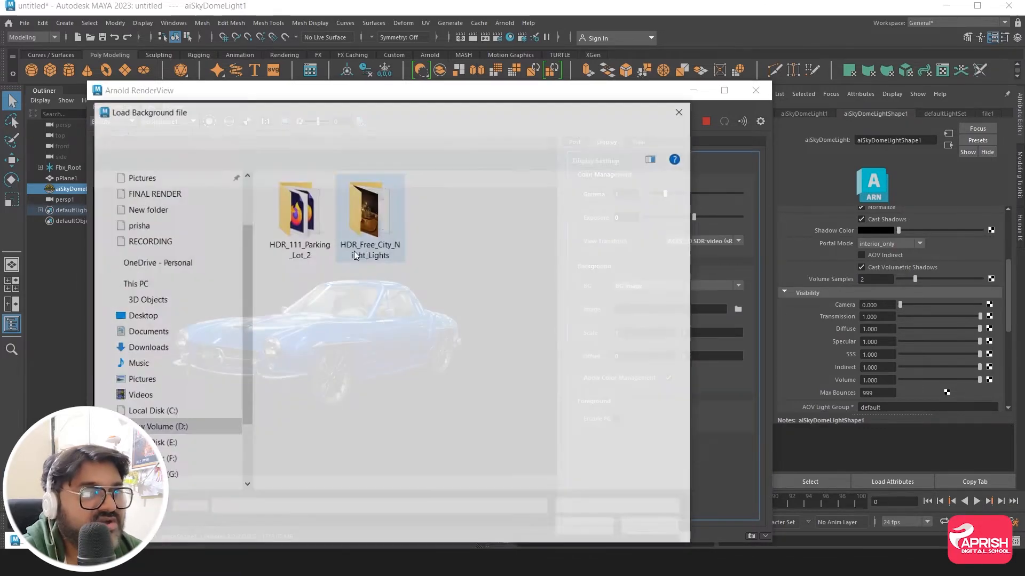
pyautogui.scroll(3, 141, 215)
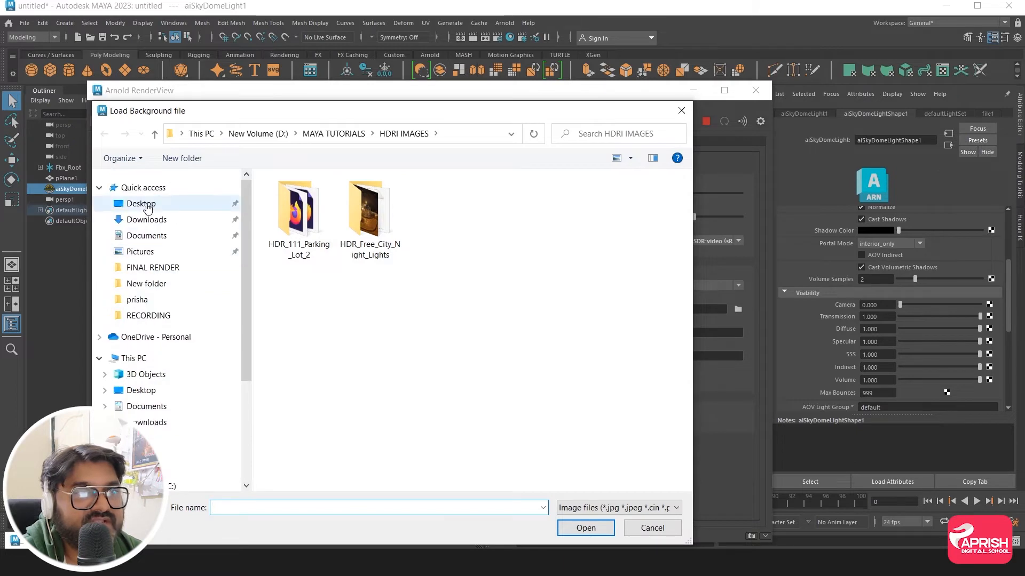
pyautogui.click(141, 204)
pyautogui.doubleClick(366, 243)
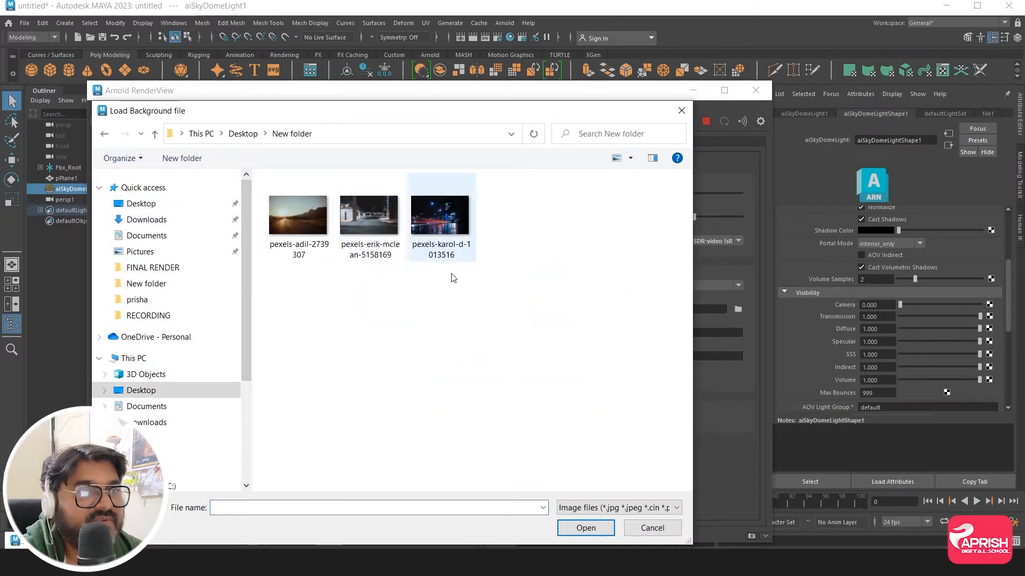
pyautogui.click(295, 228)
pyautogui.click(573, 527)
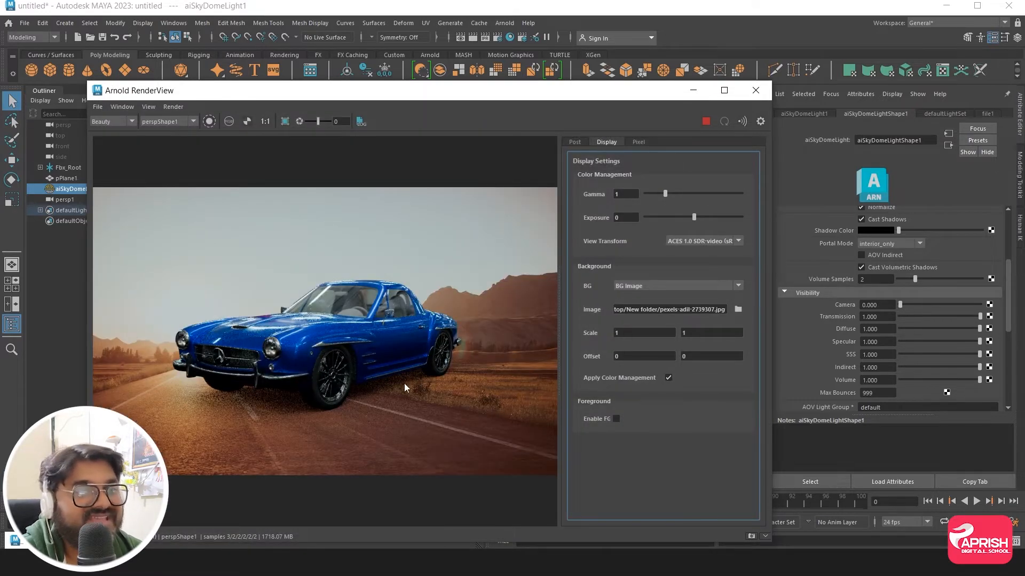
# Step: Move the render window clear and orbit the camera inside it so the car's front faces the viewer
pyautogui.moveTo(315, 90); pyautogui.dragTo(431, 68)
pyautogui.moveTo(445, 30); pyautogui.dragTo(434, 20)
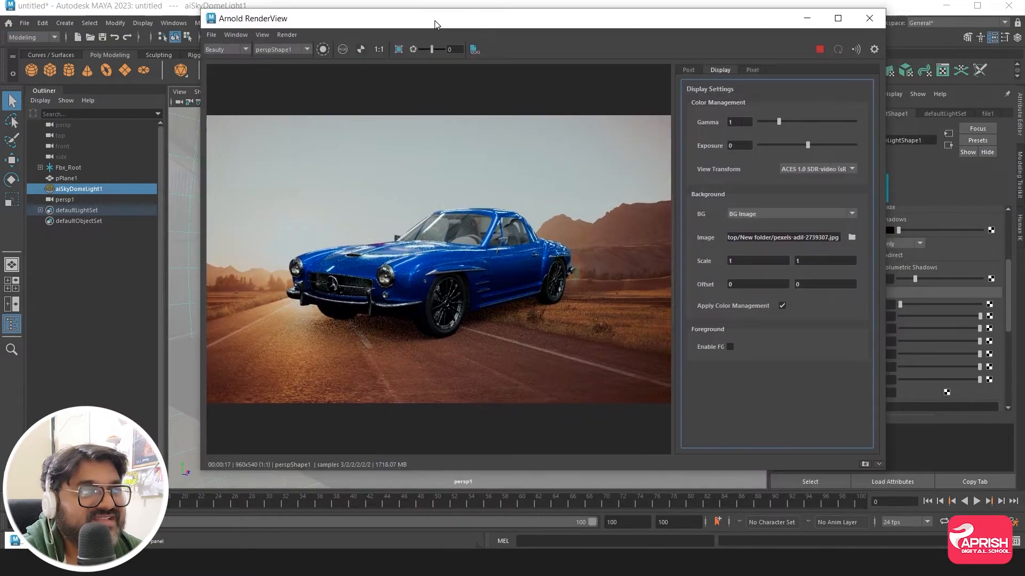
pyautogui.keyDown('alt'); pyautogui.moveTo(388, 316); pyautogui.dragTo(434, 311); pyautogui.keyUp('alt')
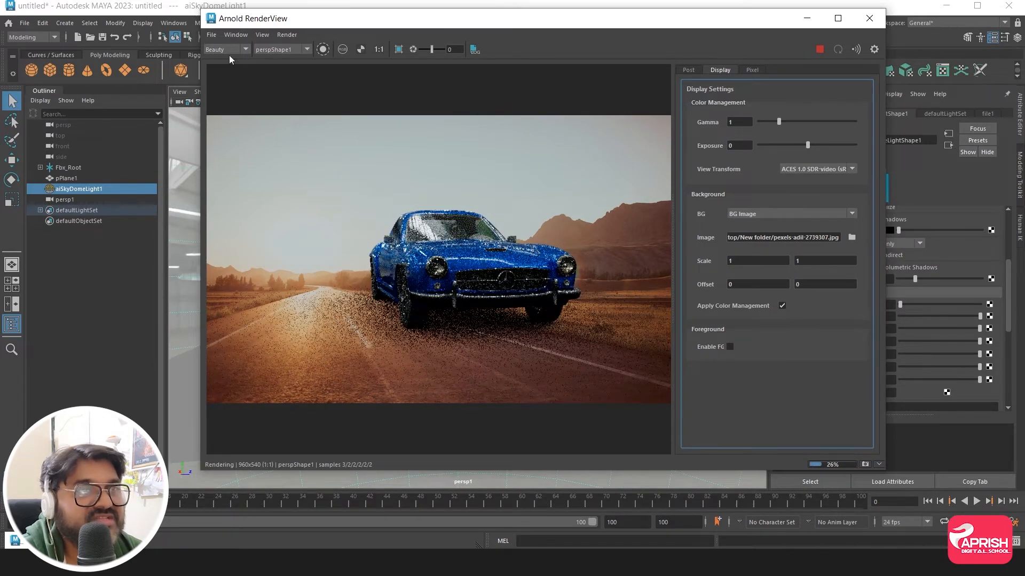
# Step: Turn off 3D Manipulation in the render view and pan the rendered image slightly
pyautogui.click(260, 36)
pyautogui.moveTo(243, 38)
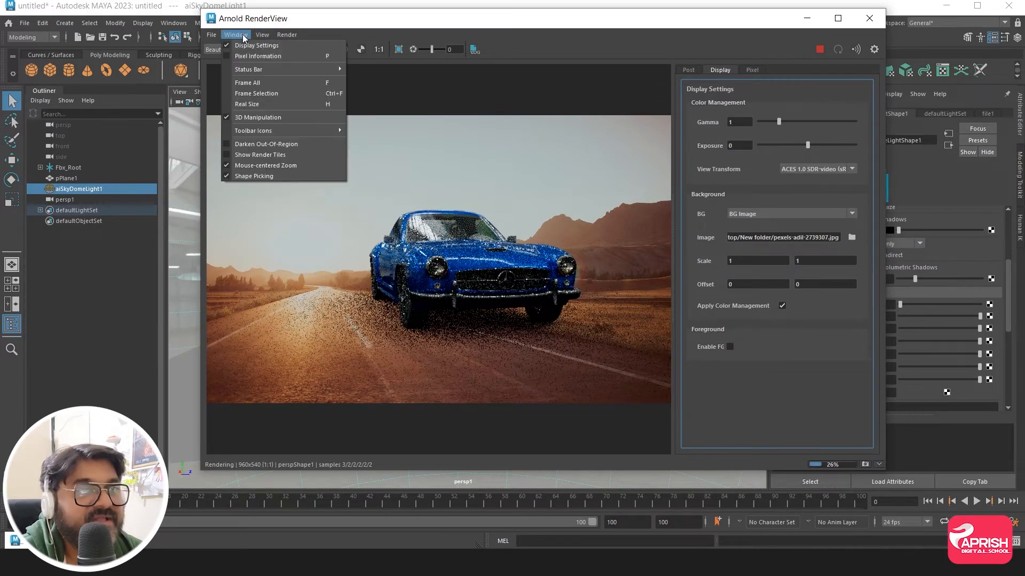
pyautogui.click(227, 117)
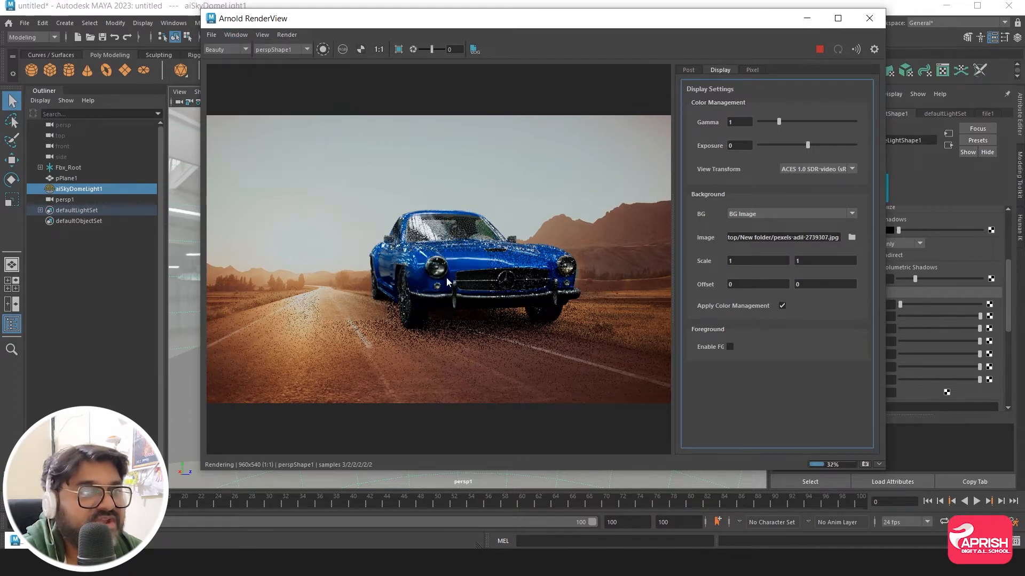
pyautogui.moveTo(363, 274)
pyautogui.mouseDown(button='middle')
pyautogui.moveTo(339, 277)
pyautogui.moveTo(379, 230)
pyautogui.moveTo(344, 268)
pyautogui.moveTo(361, 269)
pyautogui.mouseUp(button='middle')
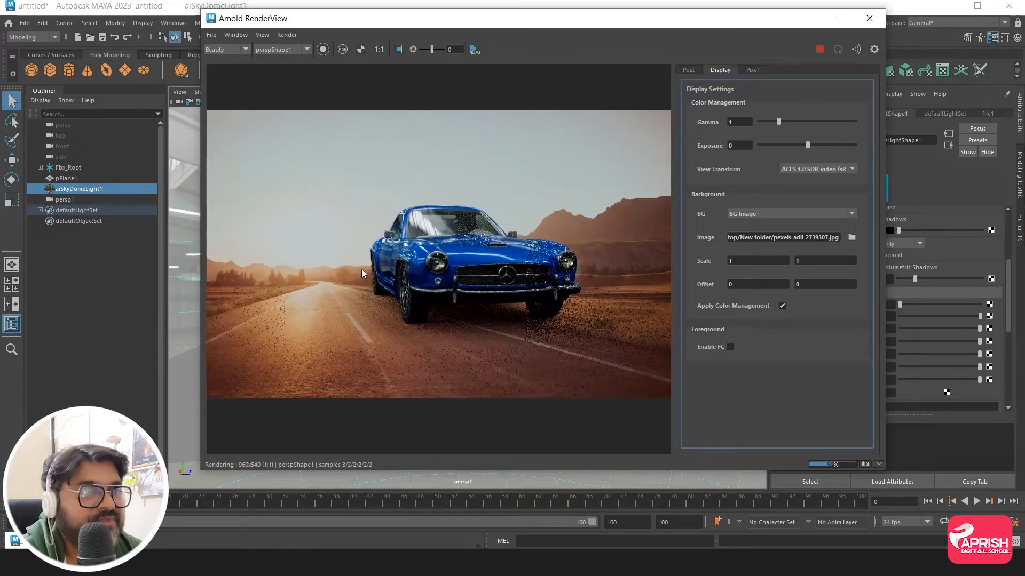
# Step: Turn 3D Manipulation back on, position the car centrally on the background road, and minimise the render view
pyautogui.click(233, 34)
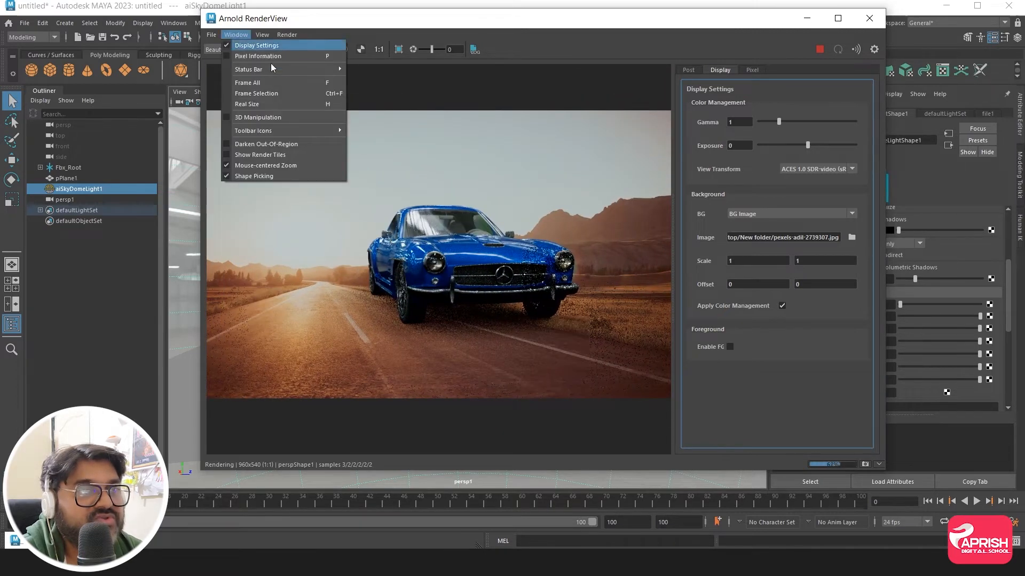
pyautogui.click(226, 117)
pyautogui.moveTo(504, 288); pyautogui.dragTo(431, 295)
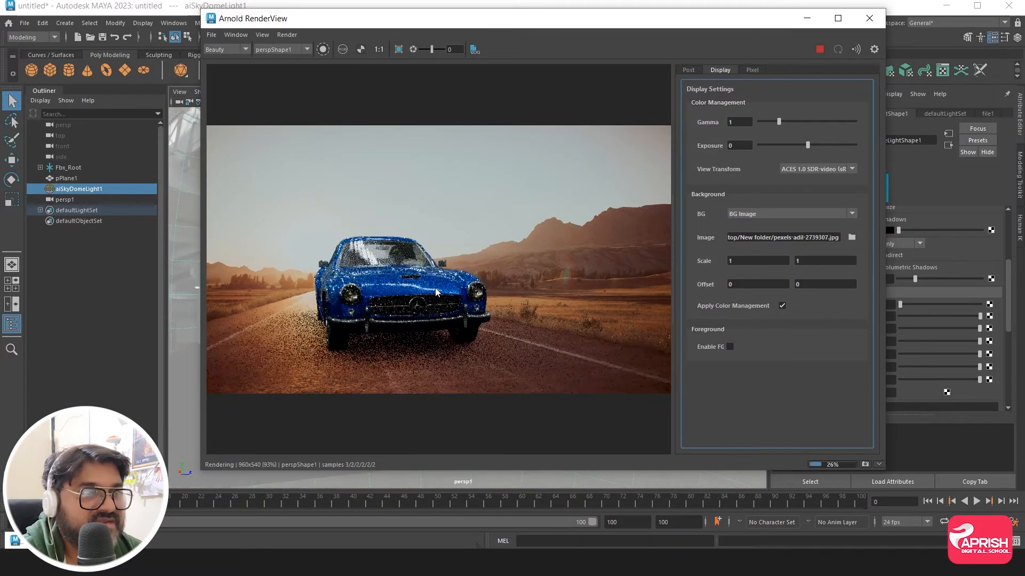
pyautogui.moveTo(436, 288); pyautogui.dragTo(467, 293)
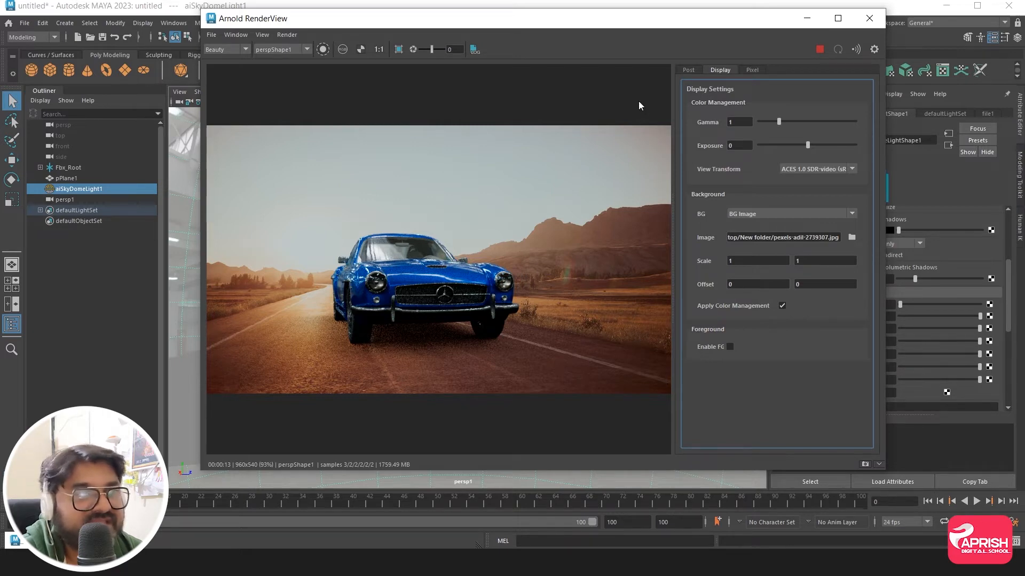
pyautogui.click(807, 18)
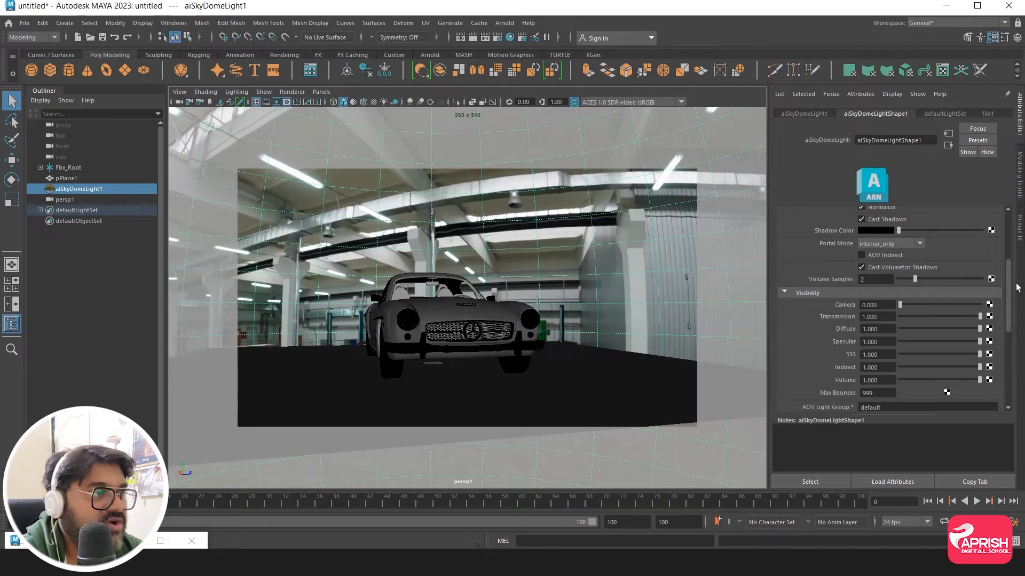
# Step: Replace the dome light's colour texture with pexels-adil-2739307.jpg from New folder on the Desktop
pyautogui.scroll(5, 933, 259)
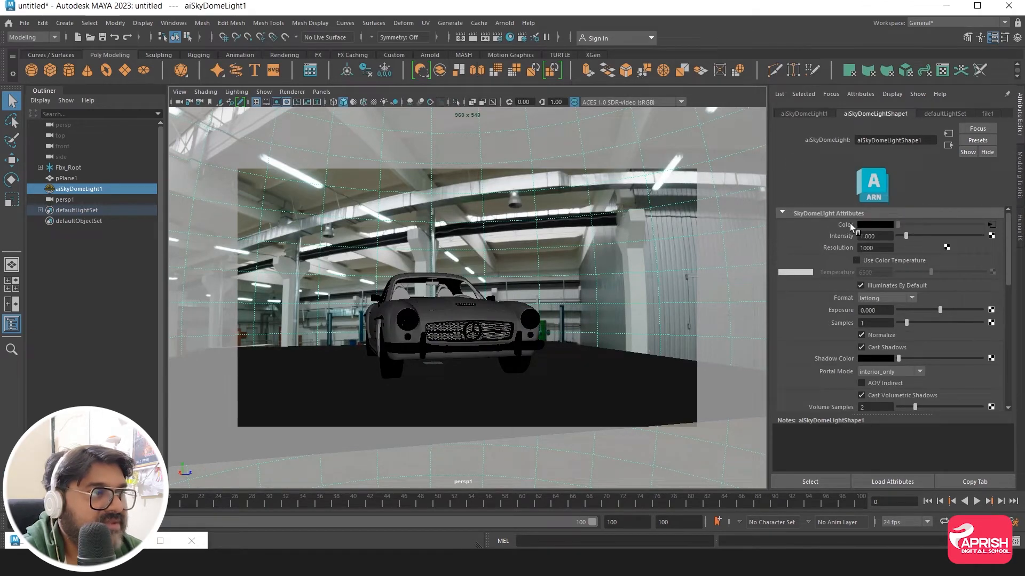
pyautogui.click(991, 225)
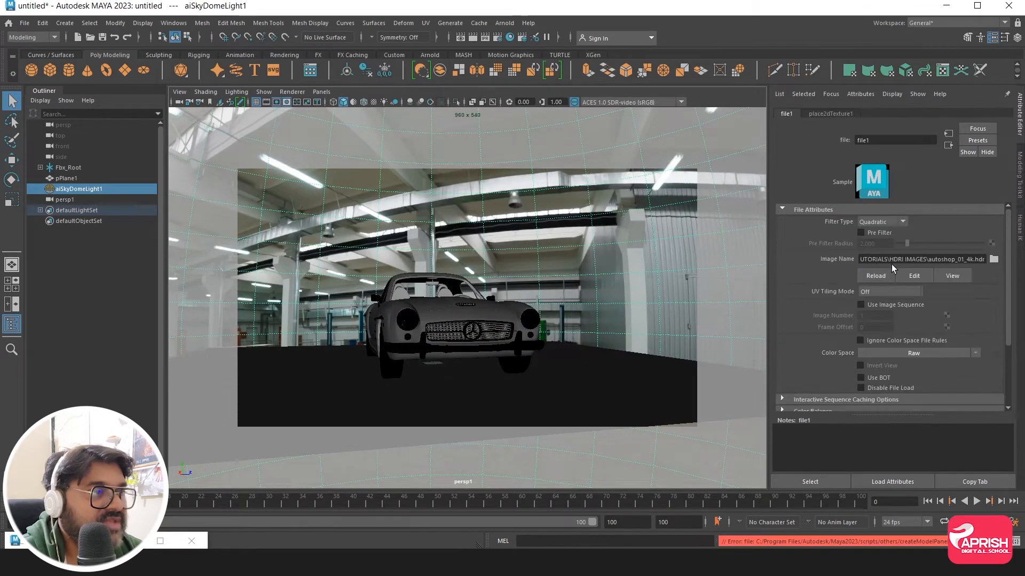
pyautogui.click(994, 259)
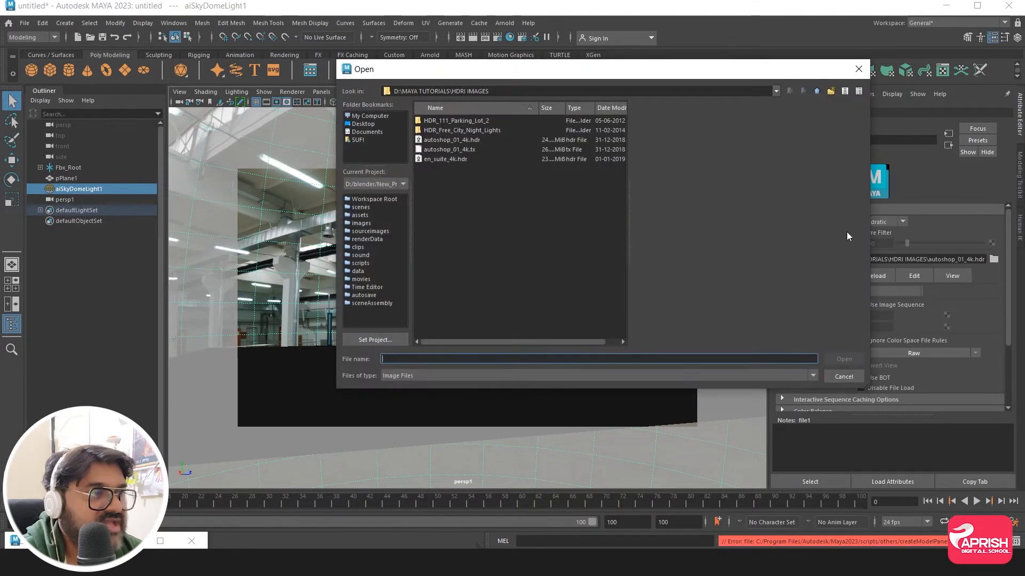
pyautogui.click(352, 124)
pyautogui.doubleClick(443, 129)
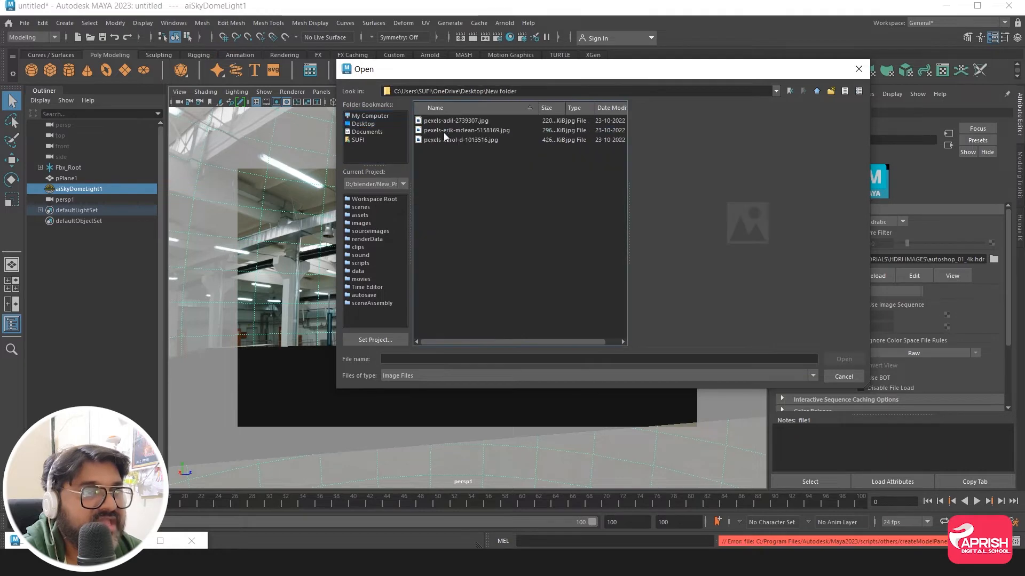
pyautogui.click(438, 121)
pyautogui.click(843, 358)
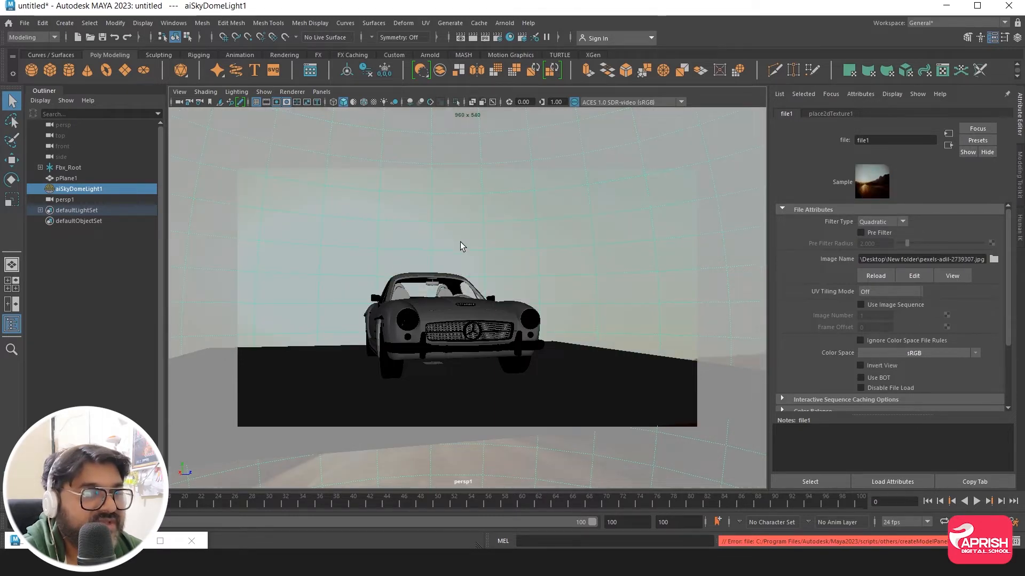
# Step: Restore the render view and place it beside the viewport so the car model and render are both visible
pyautogui.click(128, 541)
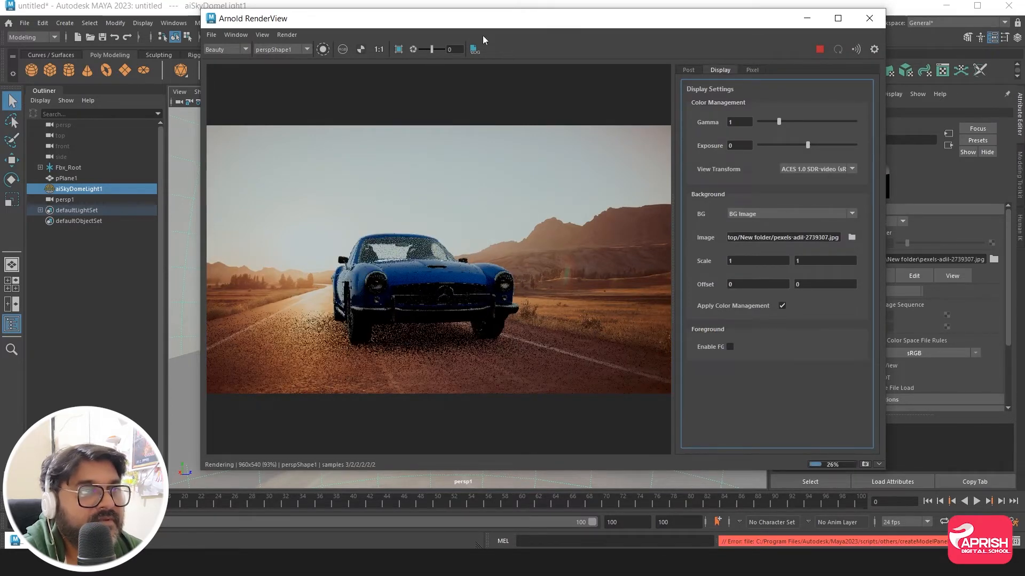
pyautogui.moveTo(482, 27); pyautogui.dragTo(694, 22)
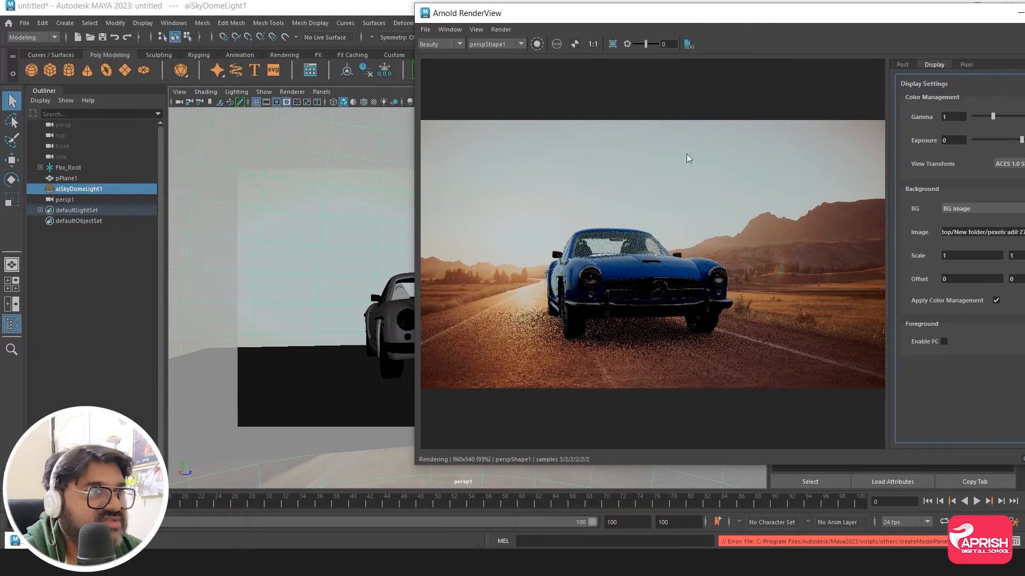
pyautogui.moveTo(542, 19); pyautogui.dragTo(602, 19)
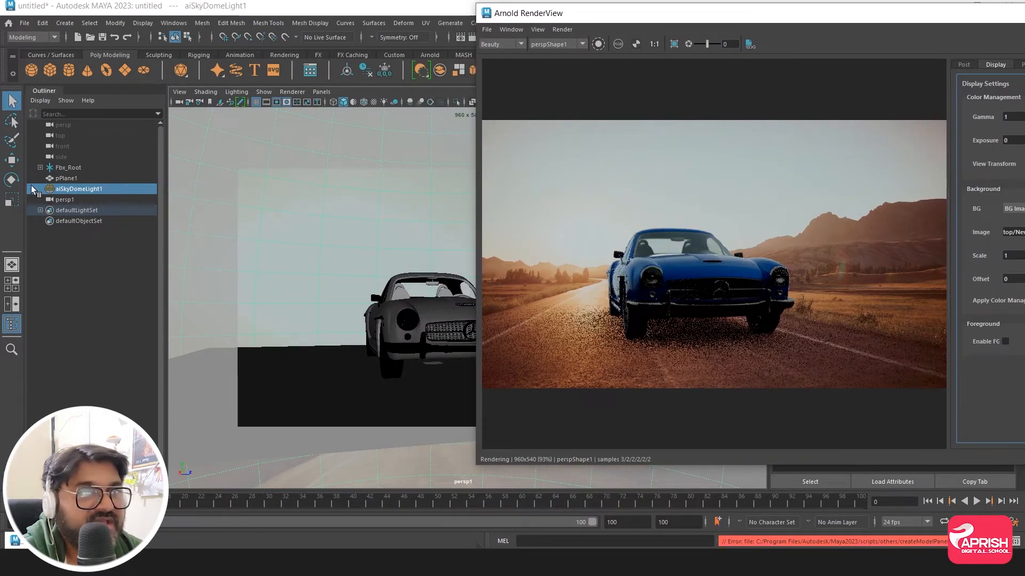
pyautogui.click(14, 187)
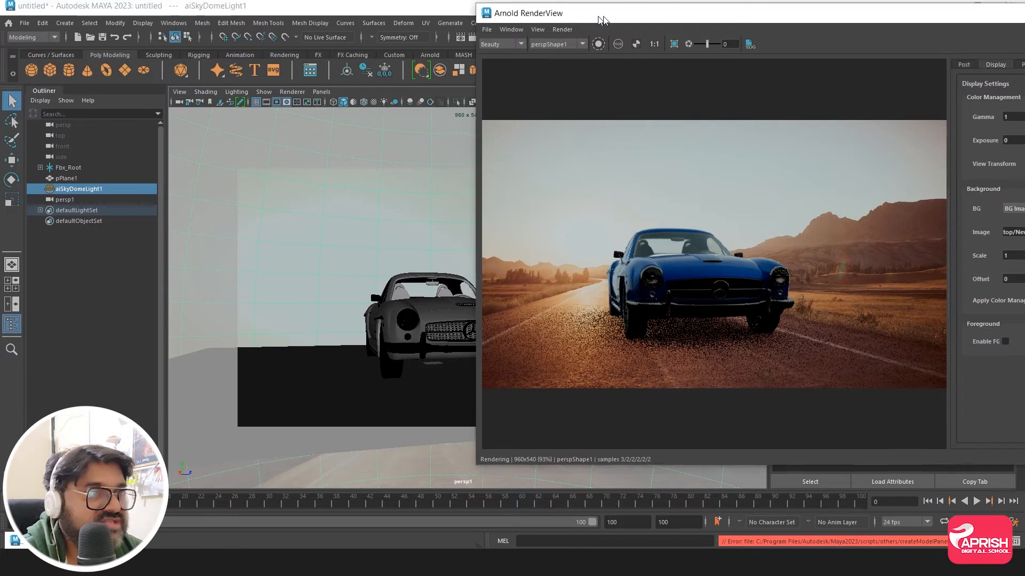
pyautogui.moveTo(583, 16); pyautogui.dragTo(679, 16)
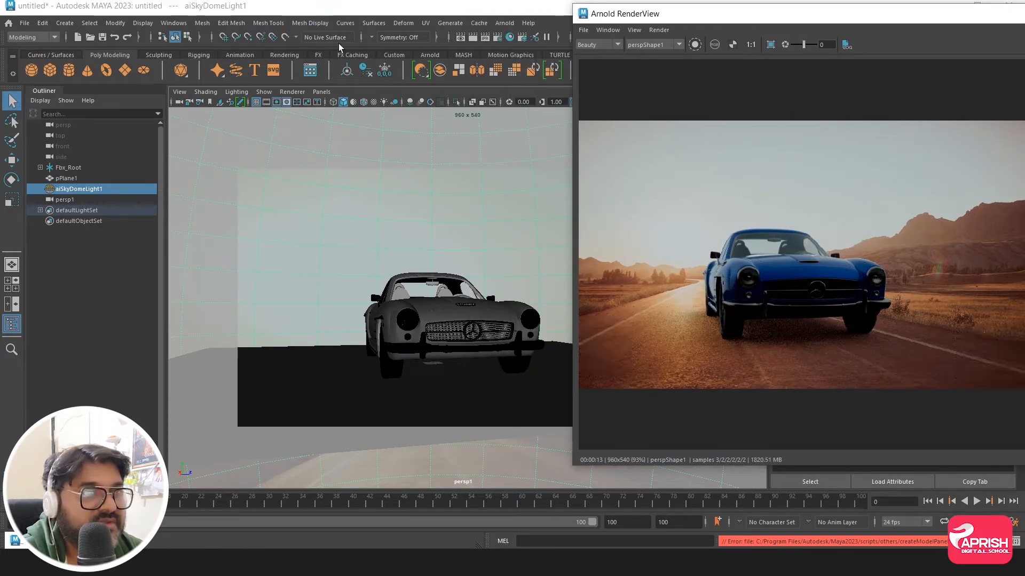
# Step: Create a new perspective camera for the viewport, frame the whole sky dome from outside, and select the dome light
pyautogui.click(321, 92)
pyautogui.moveTo(368, 102)
pyautogui.click(443, 127)
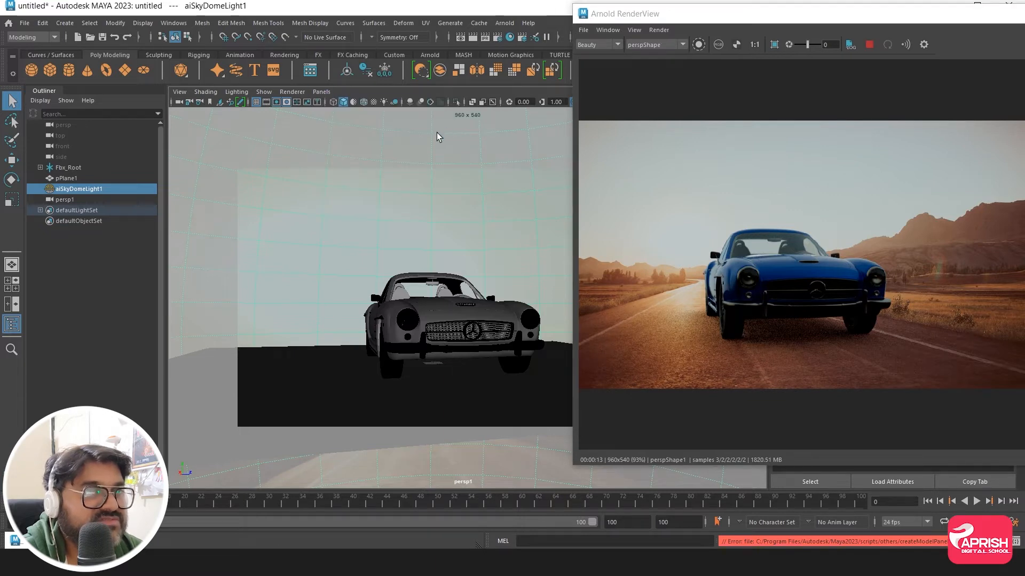
pyautogui.scroll(-15, 400, 265)
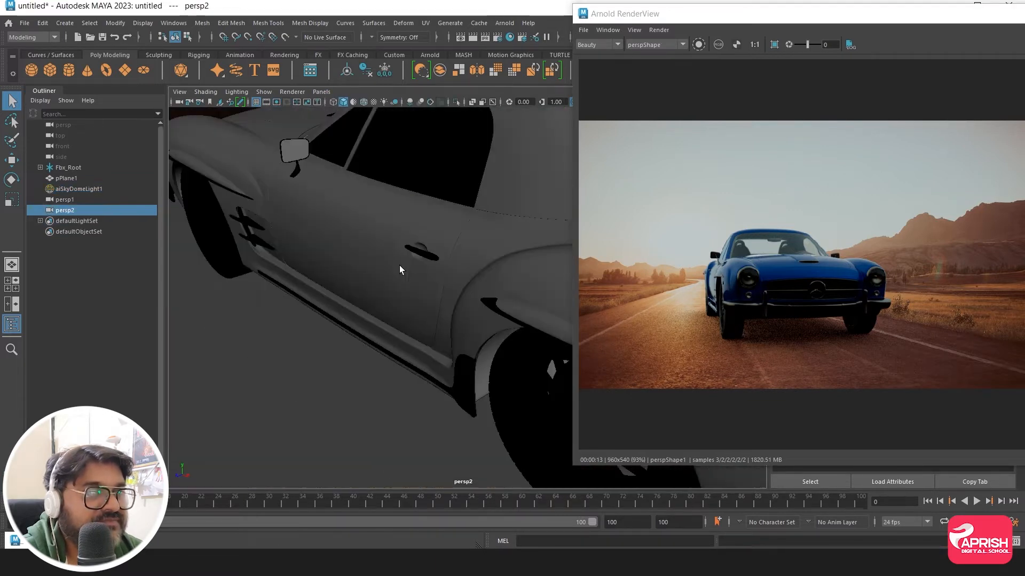
pyautogui.keyDown('alt'); pyautogui.moveTo(382, 328); pyautogui.dragTo(447, 312); pyautogui.keyUp('alt')
pyautogui.click(447, 312)
pyautogui.keyDown('alt'); pyautogui.moveTo(447, 313); pyautogui.dragTo(370, 309, button='middle'); pyautogui.keyUp('alt')
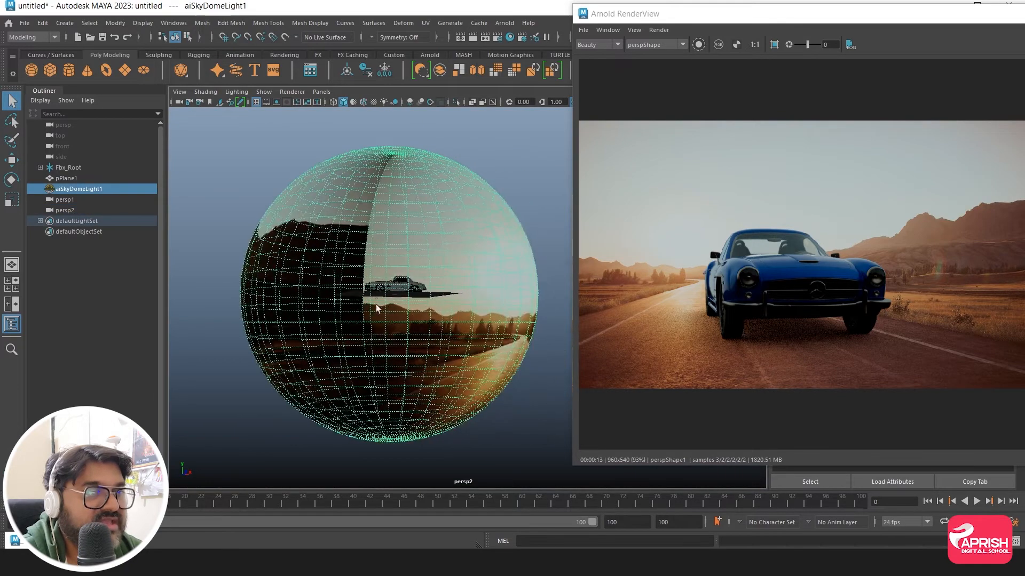
# Step: Scale the sky dome light down uniformly and raise it vertically around the car
pyautogui.press('r')
pyautogui.moveTo(409, 303); pyautogui.dragTo(330, 298)
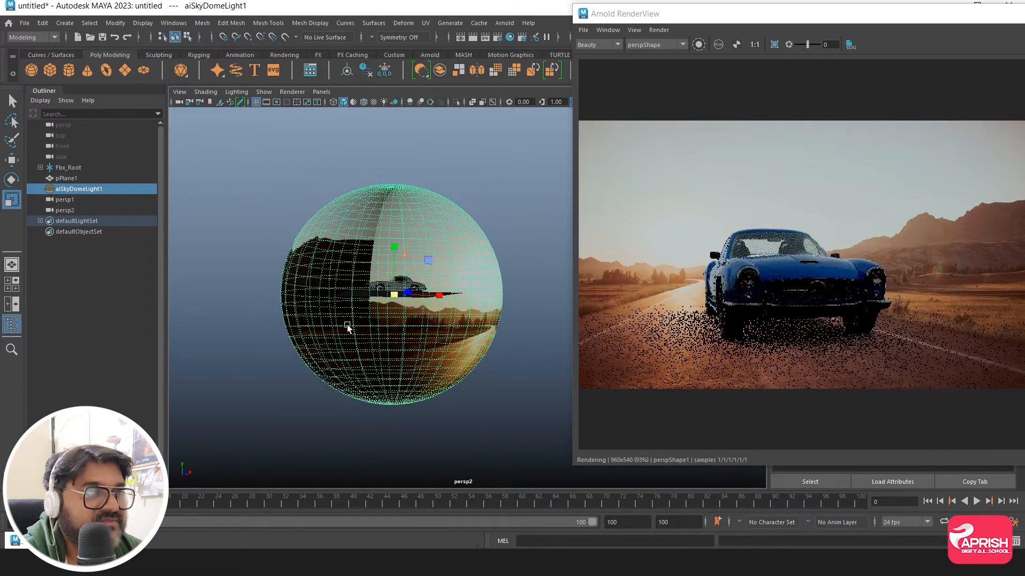
pyautogui.click(11, 159)
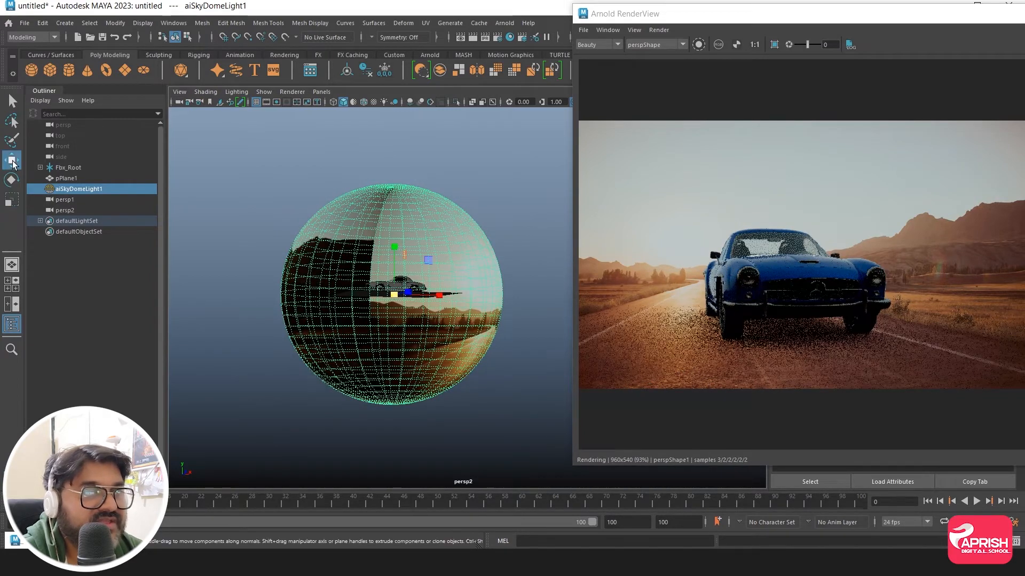
pyautogui.moveTo(395, 241); pyautogui.dragTo(397, 210)
# Step: Rotate the sky dome light about its vertical axis until its sunset road image lines up with the car
pyautogui.click(11, 180)
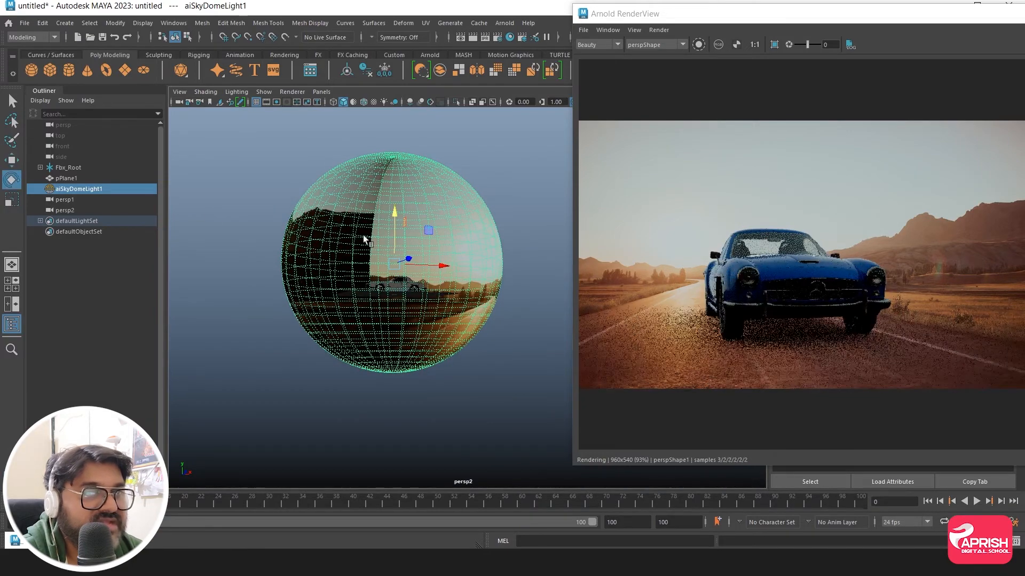
pyautogui.moveTo(388, 259); pyautogui.dragTo(424, 263)
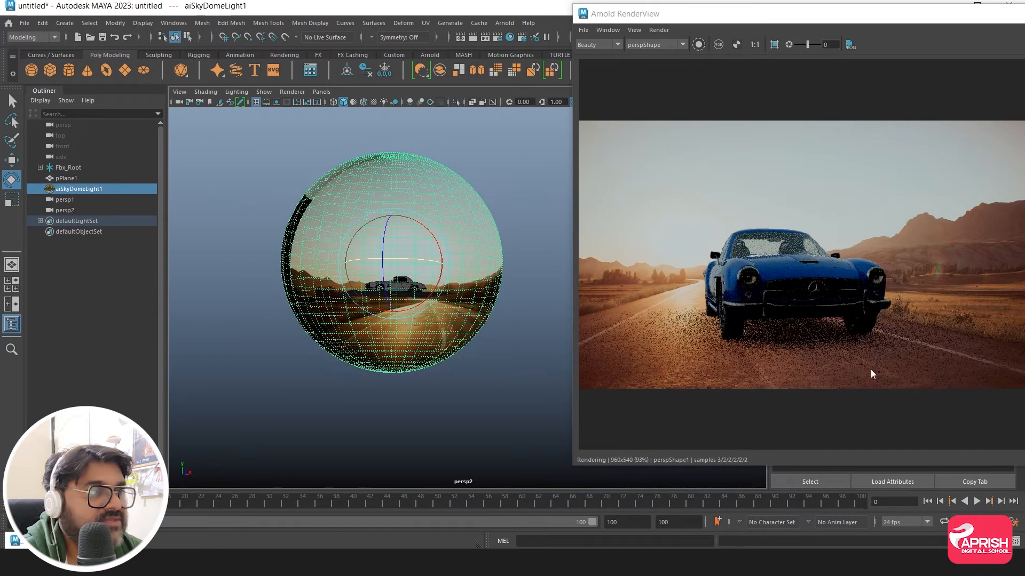
pyautogui.keyDown('alt'); pyautogui.moveTo(377, 373); pyautogui.dragTo(460, 366); pyautogui.keyUp('alt')
pyautogui.keyDown('alt'); pyautogui.moveTo(458, 365); pyautogui.dragTo(460, 353, button='right'); pyautogui.keyUp('alt')
pyautogui.keyDown('alt'); pyautogui.moveTo(463, 363); pyautogui.dragTo(464, 380, button='middle'); pyautogui.keyUp('alt')
pyautogui.moveTo(426, 258); pyautogui.dragTo(475, 262)
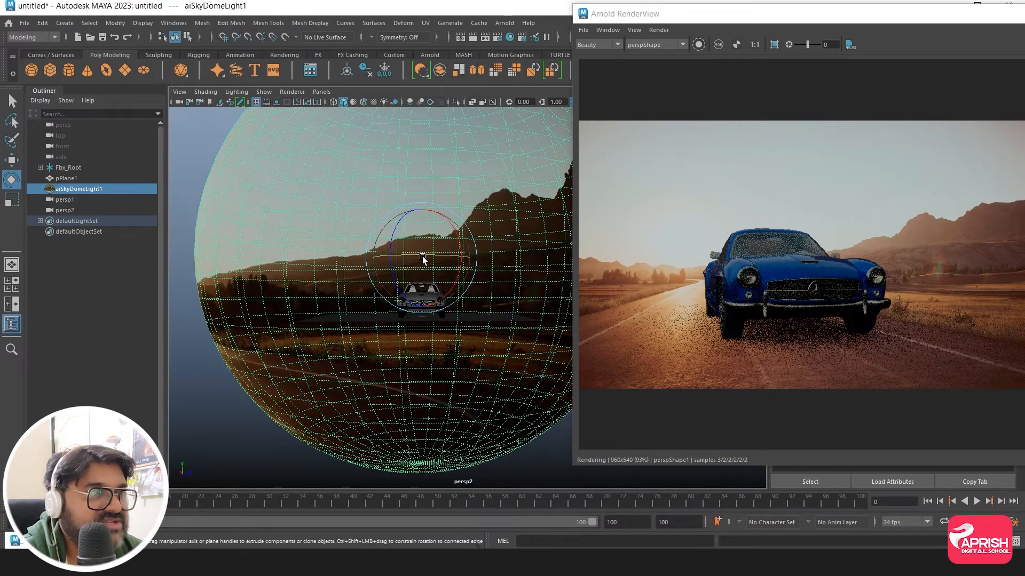
pyautogui.moveTo(422, 260); pyautogui.dragTo(366, 263)
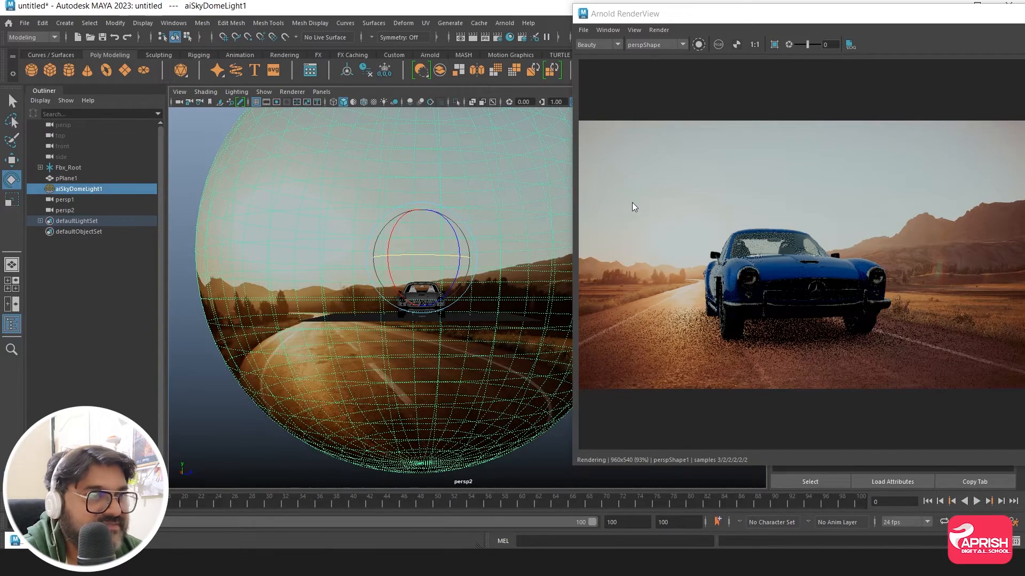
pyautogui.moveTo(433, 256); pyautogui.dragTo(393, 255)
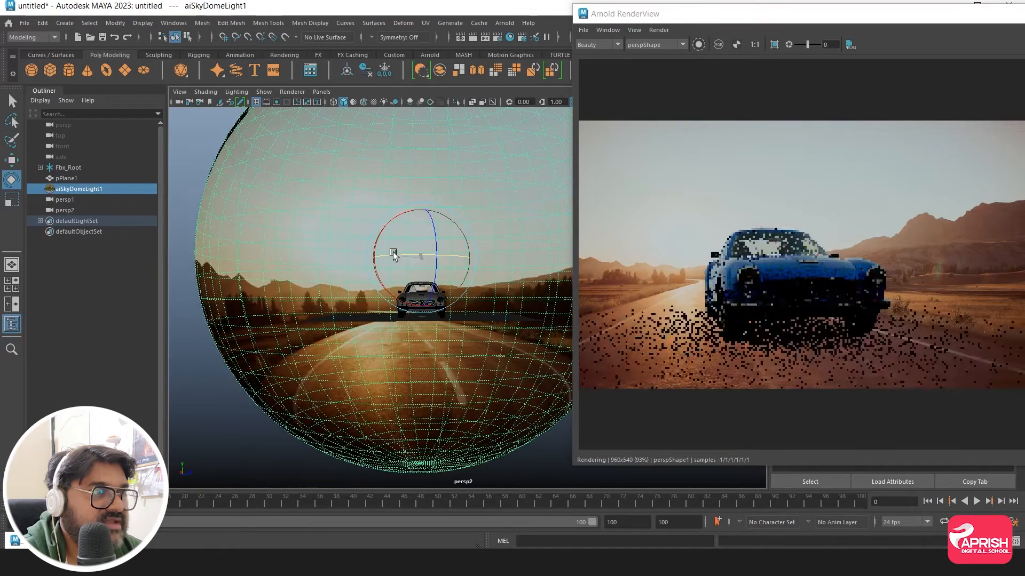
# Step: Uncover the dome light's attributes, try exposures of 5, 2 and 1 against the render, and settle on 1.5
pyautogui.moveTo(856, 15); pyautogui.dragTo(335, 21)
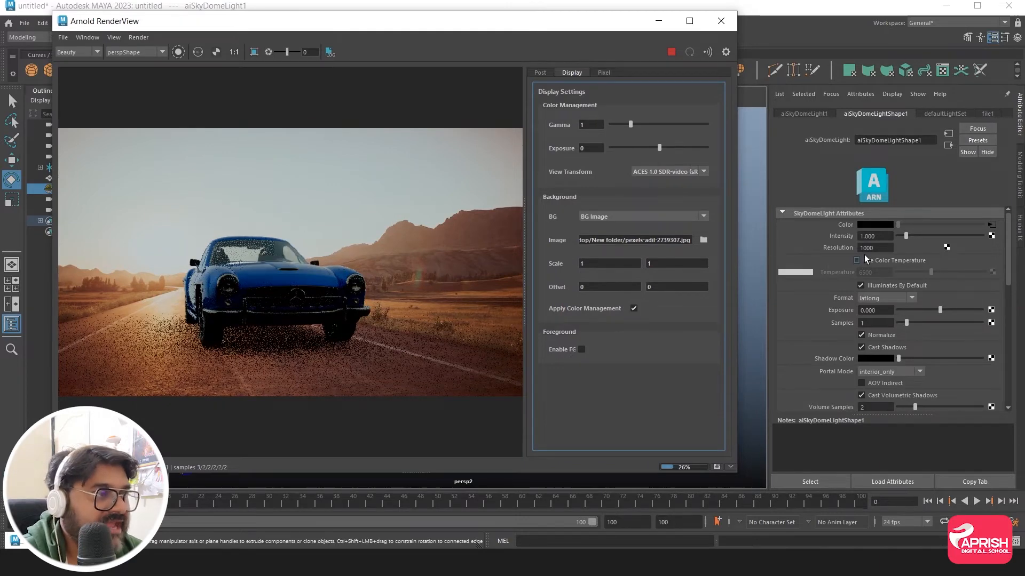
pyautogui.click(877, 310)
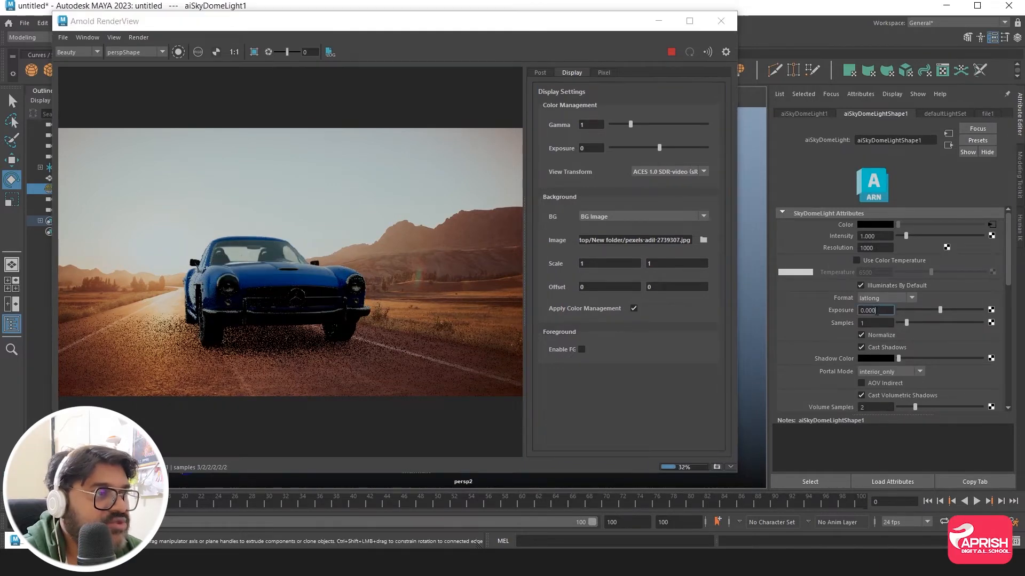
pyautogui.write('5')
pyautogui.press('Return')
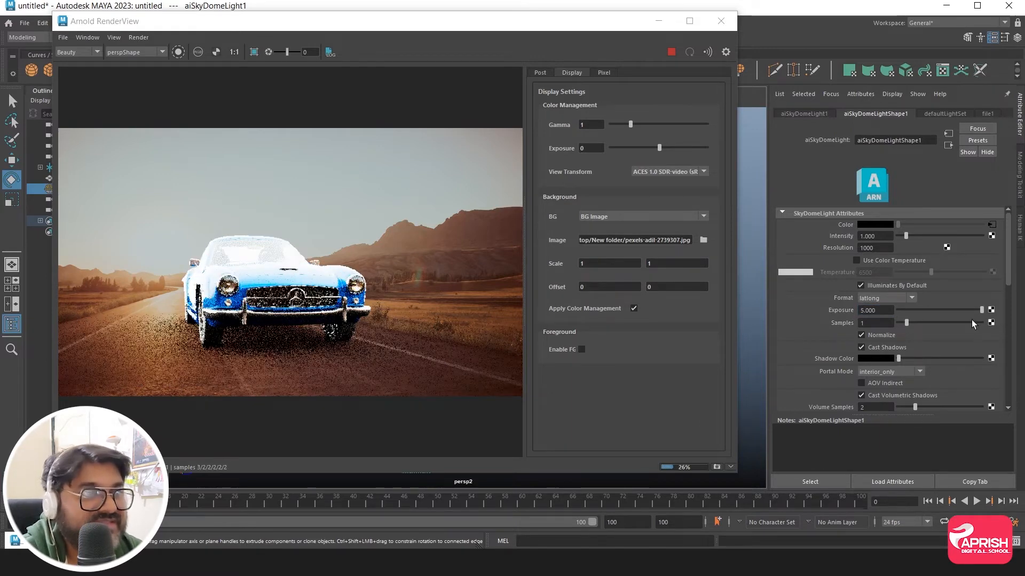
pyautogui.doubleClick(887, 311)
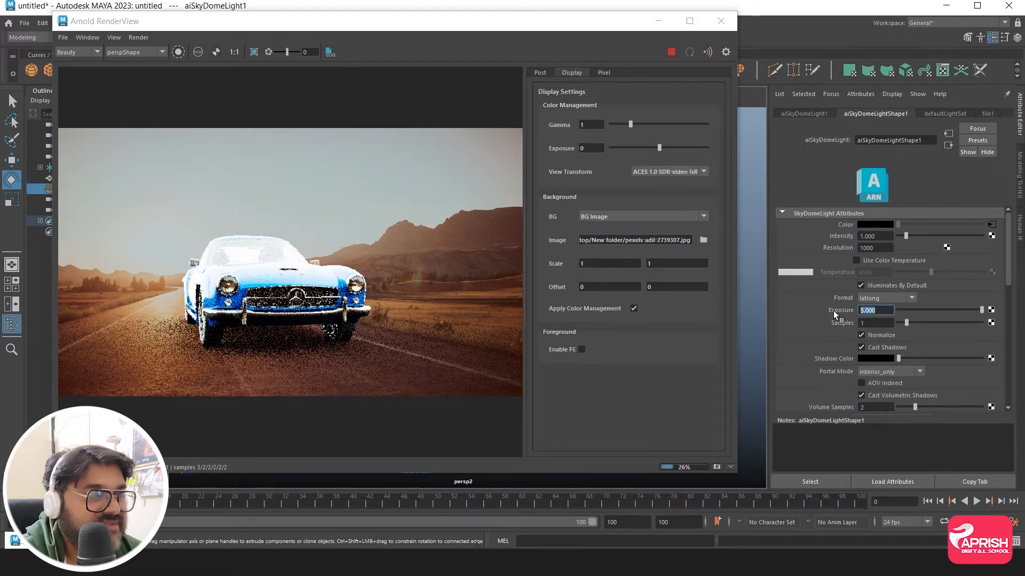
pyautogui.write('2')
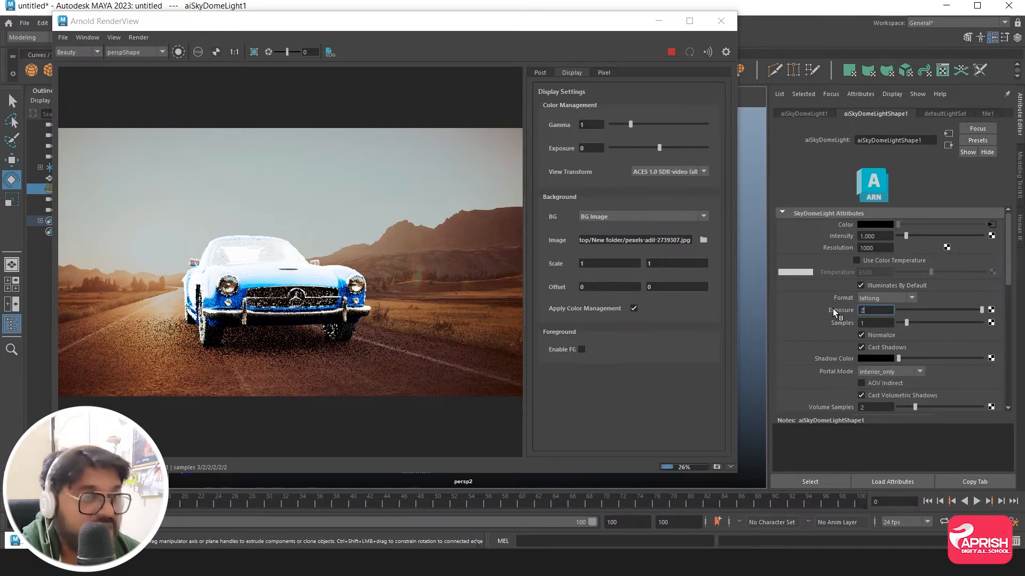
pyautogui.press('Return')
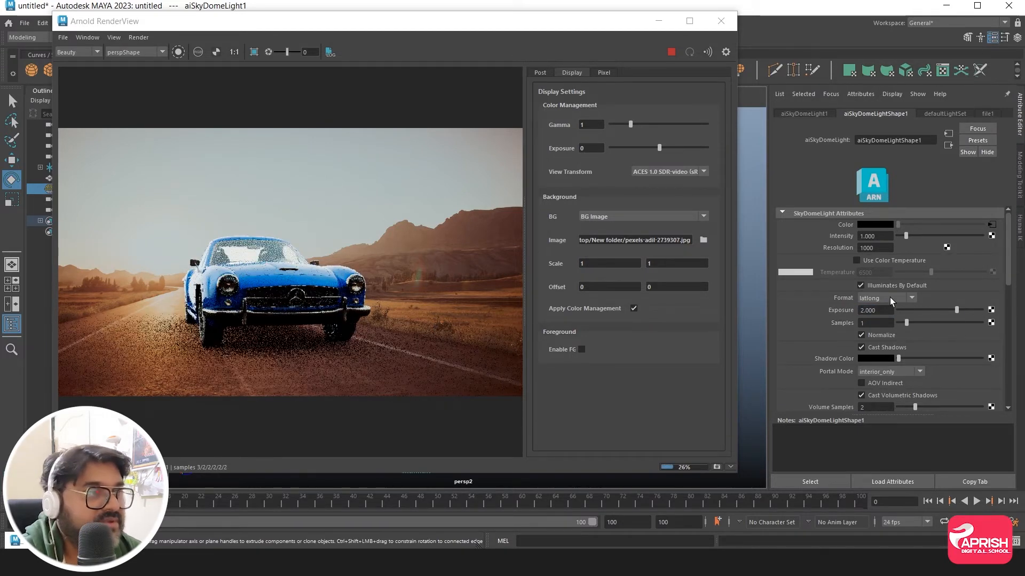
pyautogui.write('1')
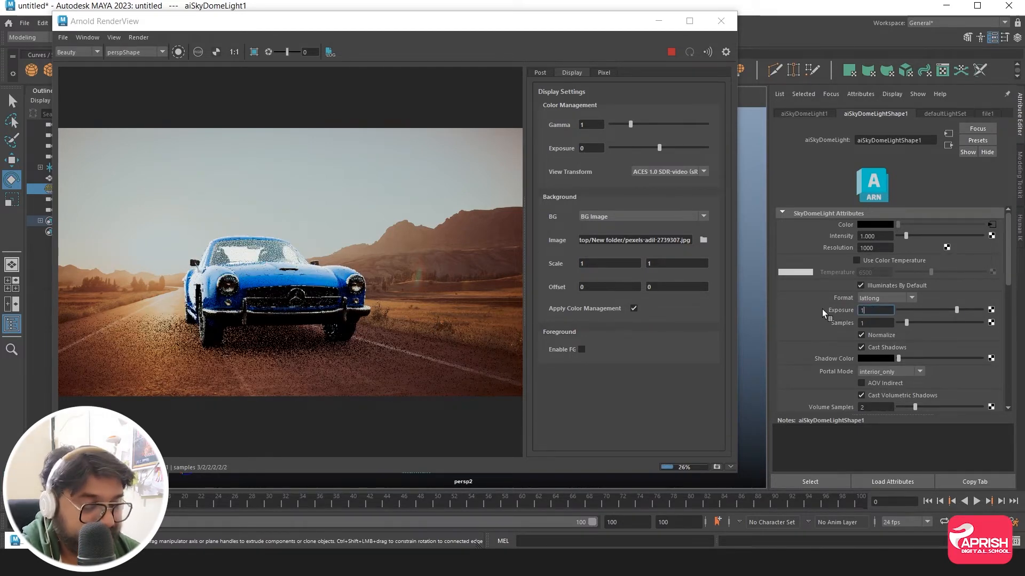
pyautogui.press('Return')
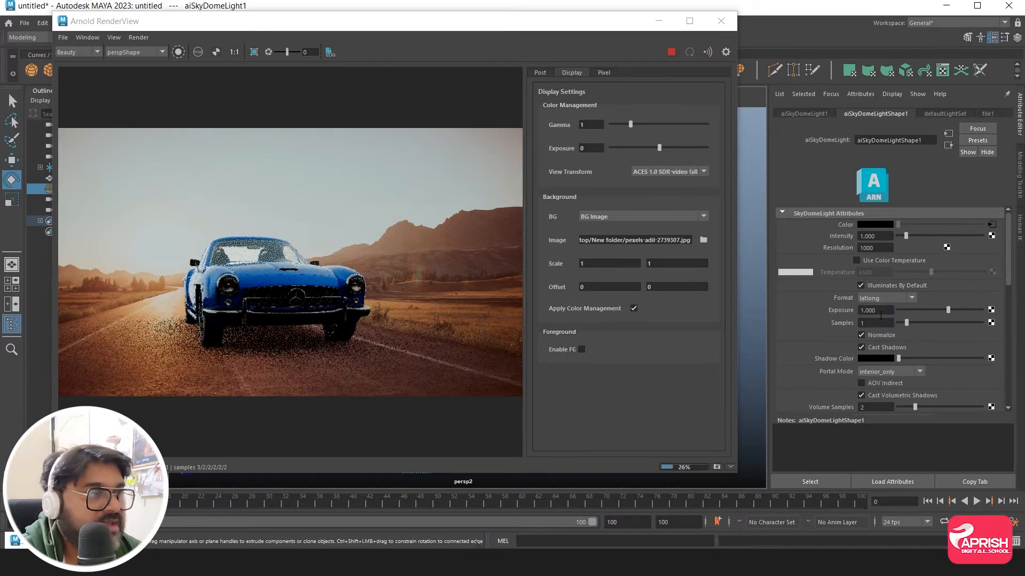
pyautogui.write('1.5')
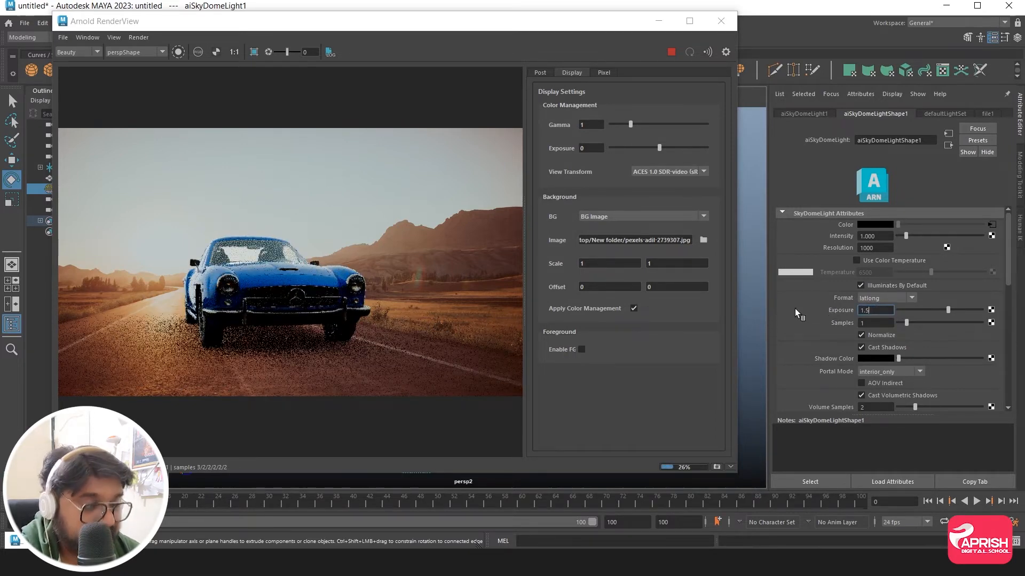
pyautogui.press('Return')
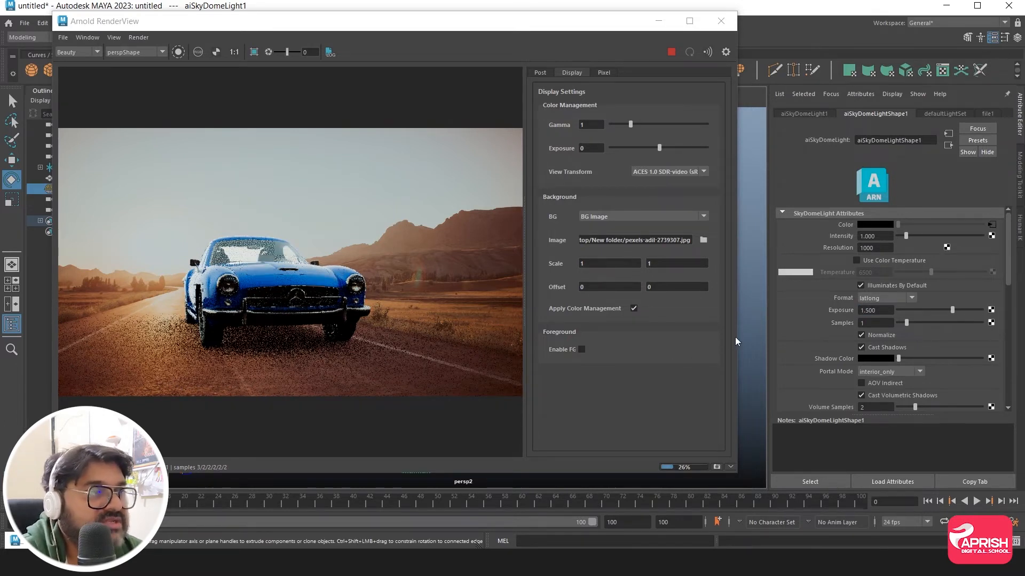
pyautogui.click(857, 261)
pyautogui.click(857, 261)
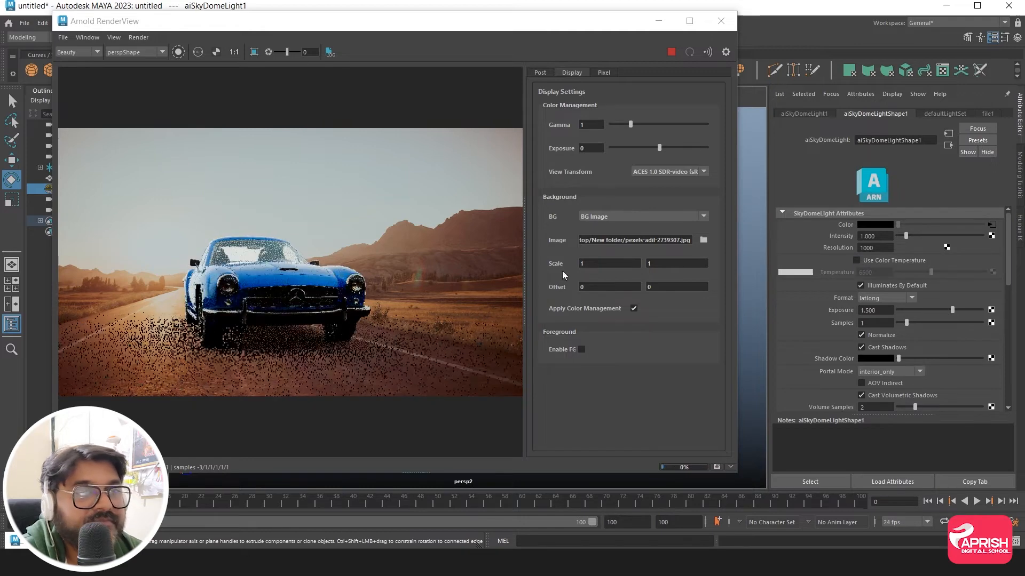
# Step: Set the render window aside and switch the viewport to the persp1 camera facing the front of the car
pyautogui.moveTo(317, 20); pyautogui.dragTo(357, 19)
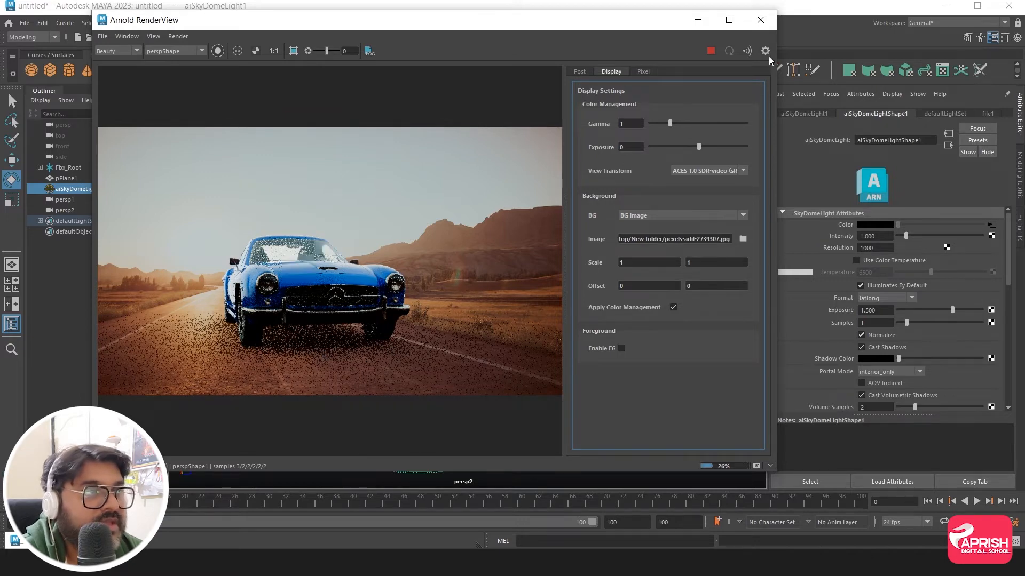
pyautogui.click(697, 21)
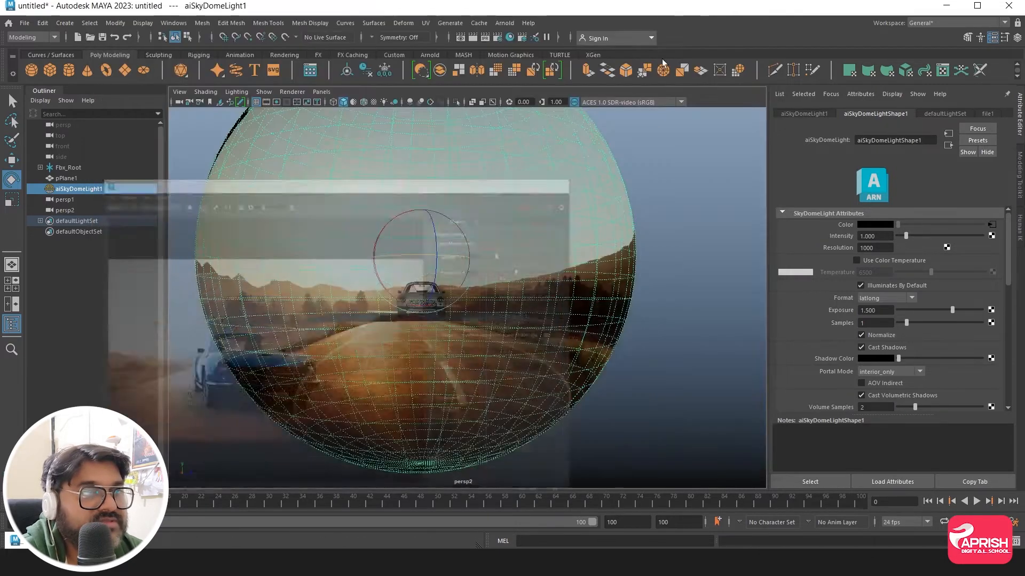
pyautogui.click(505, 24)
pyautogui.moveTo(582, 79)
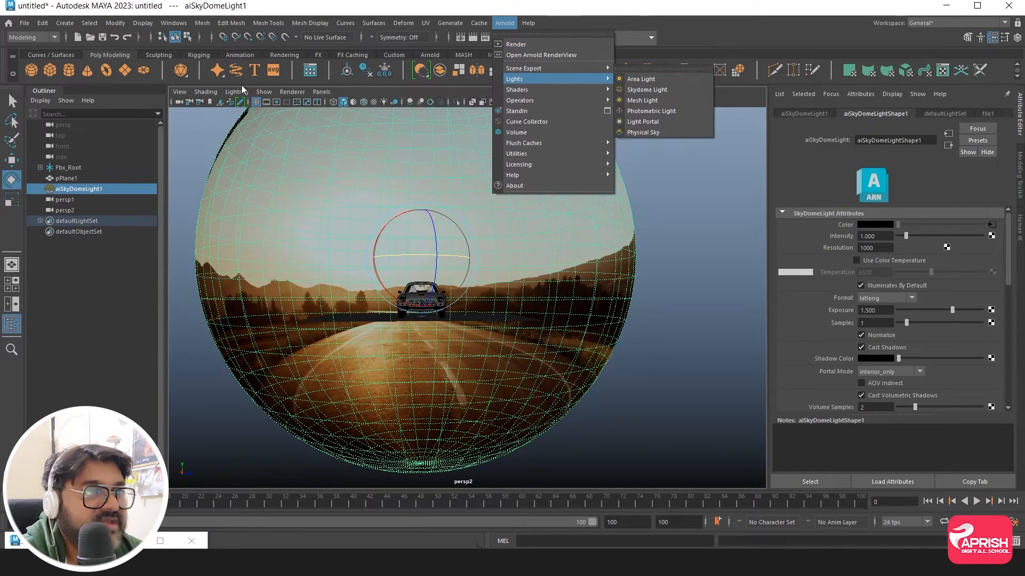
pyautogui.click(321, 93)
pyautogui.moveTo(336, 104)
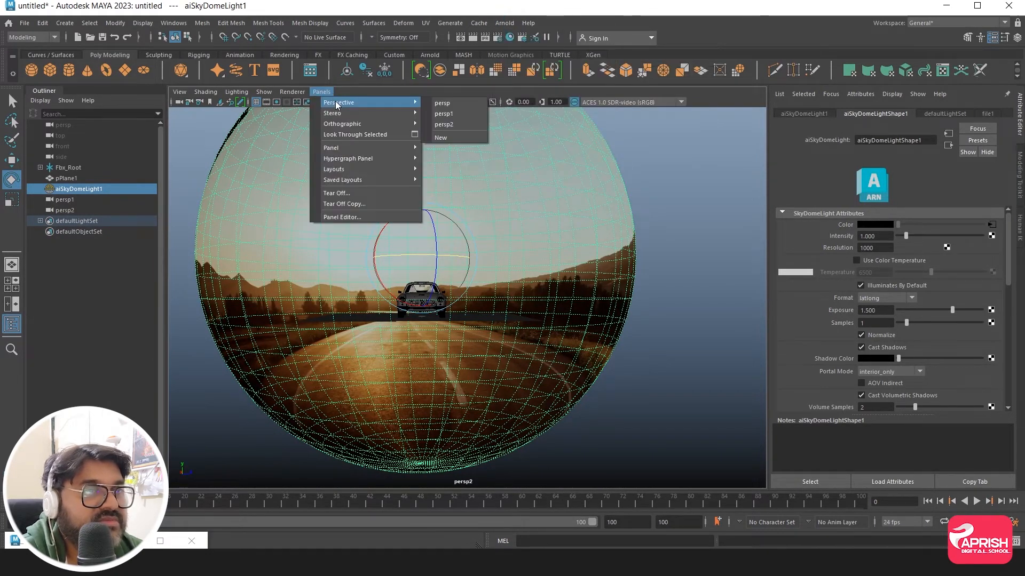
pyautogui.click(444, 113)
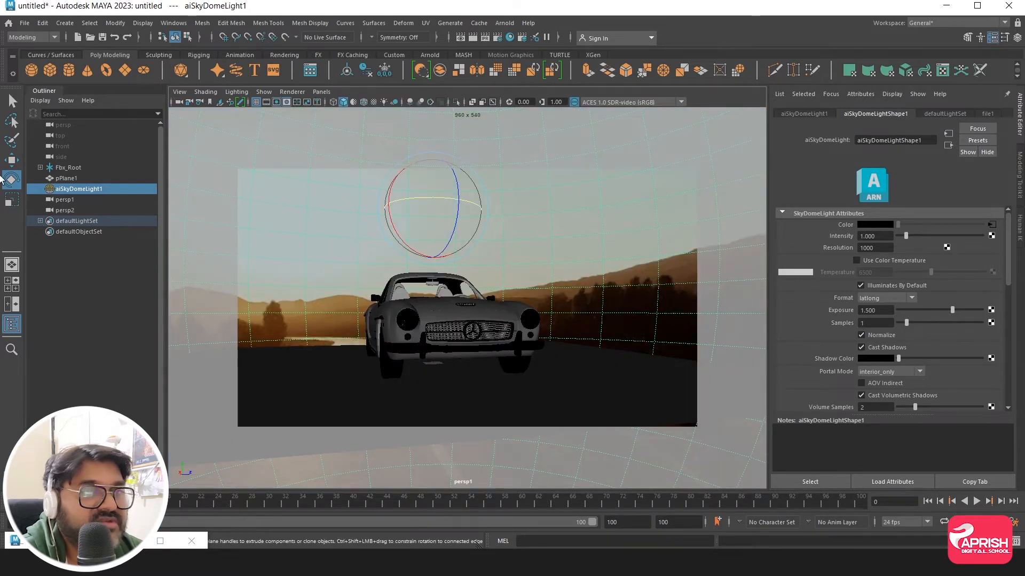
# Step: Raise the sky dome light vertically so its road image surrounds the car, and check the updated render
pyautogui.press('w')
pyautogui.moveTo(442, 162); pyautogui.dragTo(447, 29)
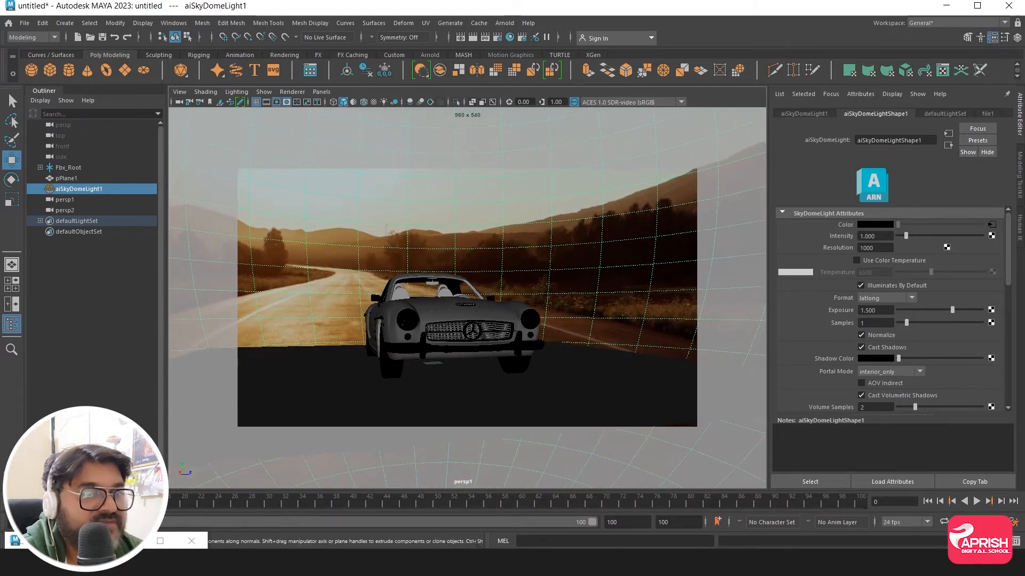
pyautogui.click(129, 541)
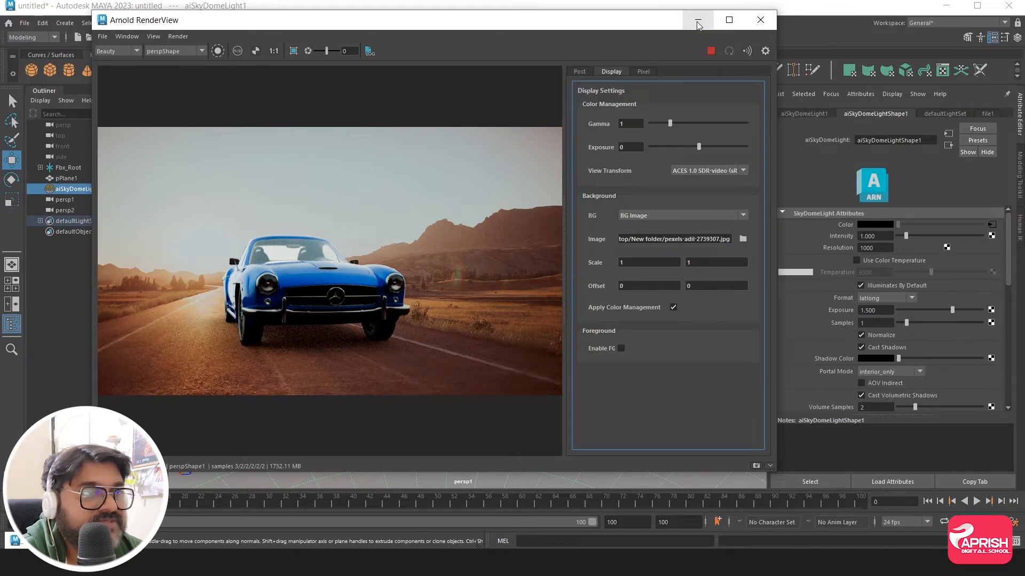
pyautogui.click(698, 25)
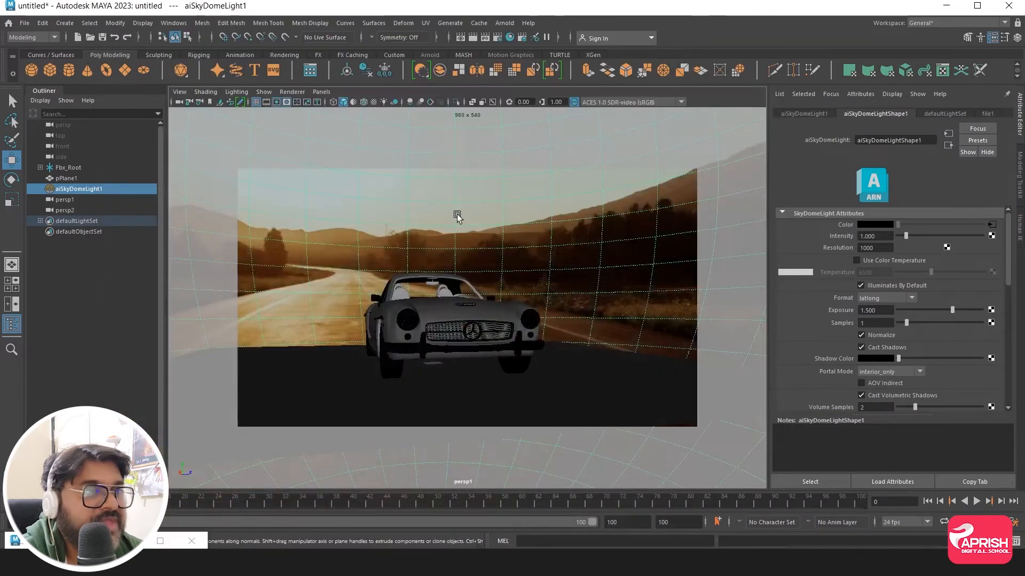
# Step: Create an Arnold area light in the scene
pyautogui.click(504, 23)
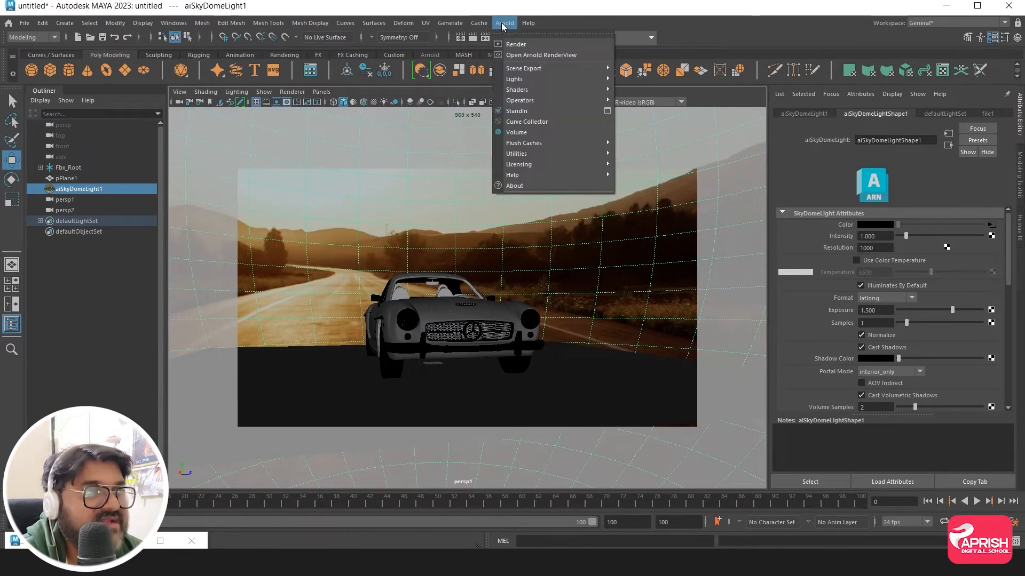
pyautogui.moveTo(520, 81)
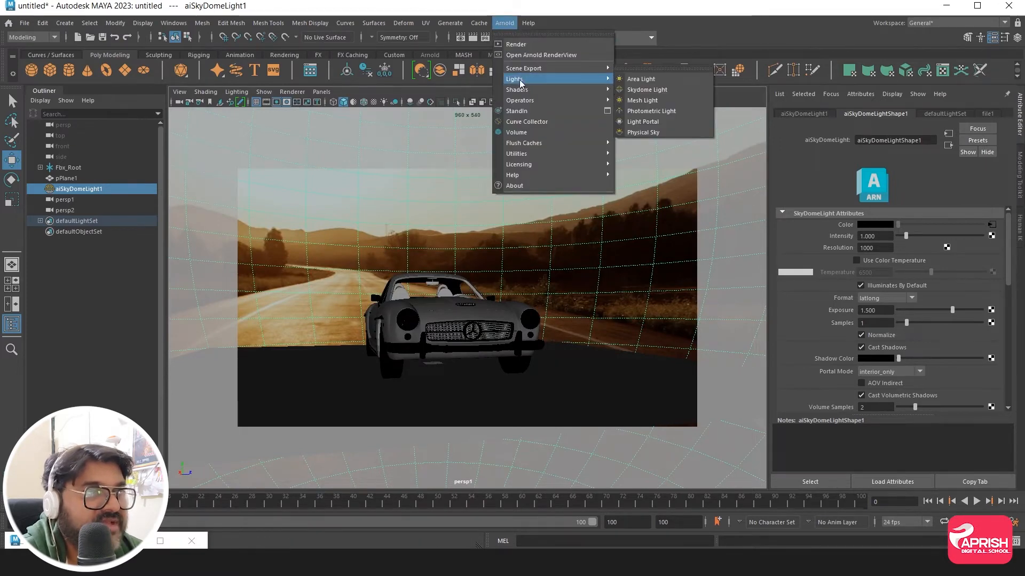
pyautogui.click(641, 79)
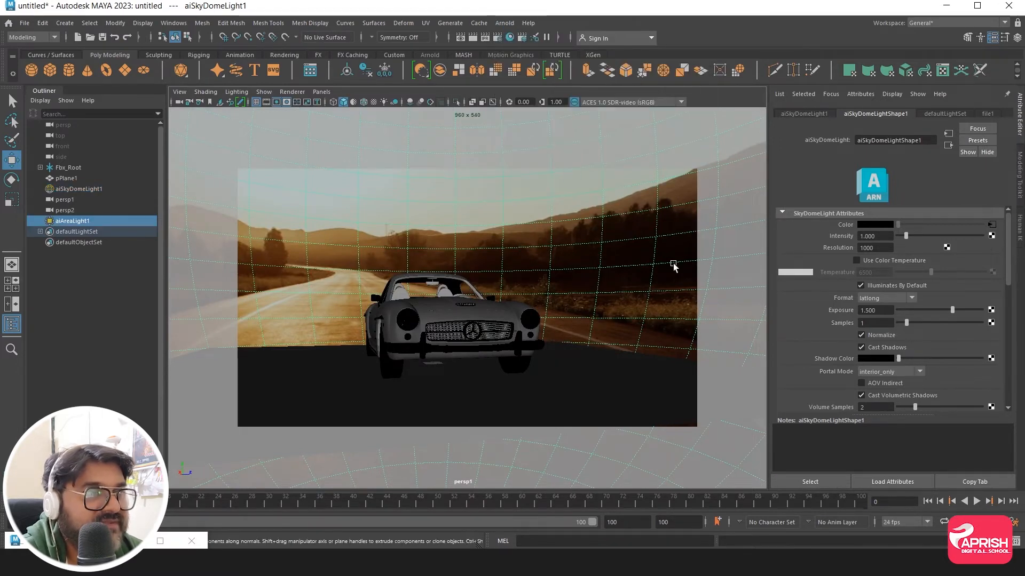
# Step: Look through the area light and place it above and behind the car, aimed at its rear corner
pyautogui.click(321, 92)
pyautogui.moveTo(335, 101)
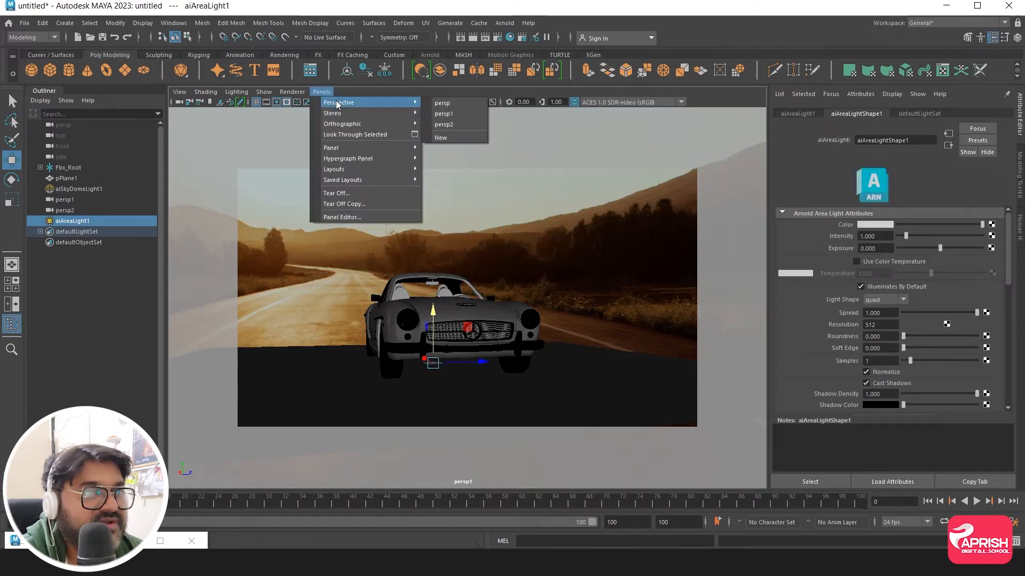
pyautogui.click(443, 102)
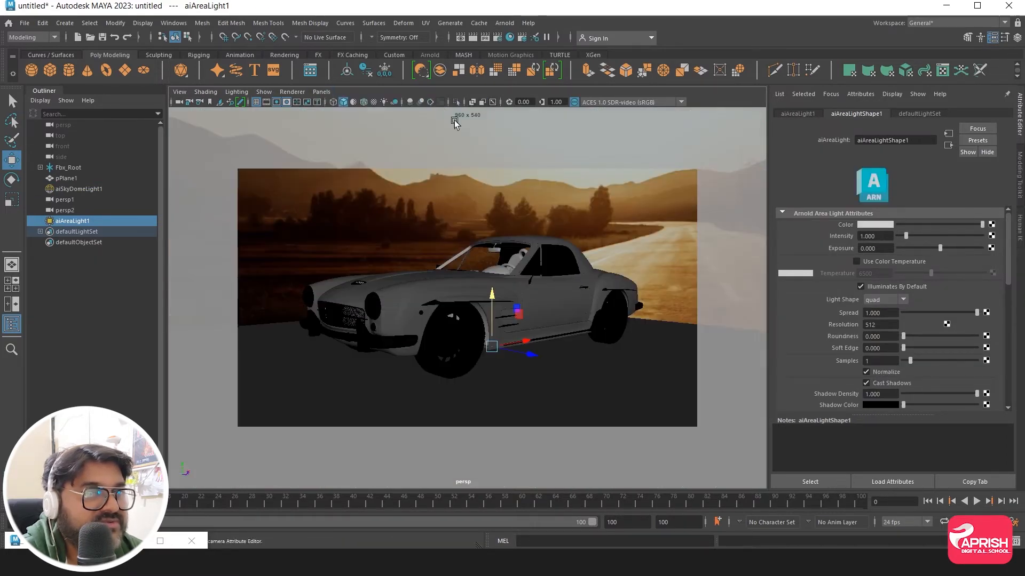
pyautogui.click(322, 92)
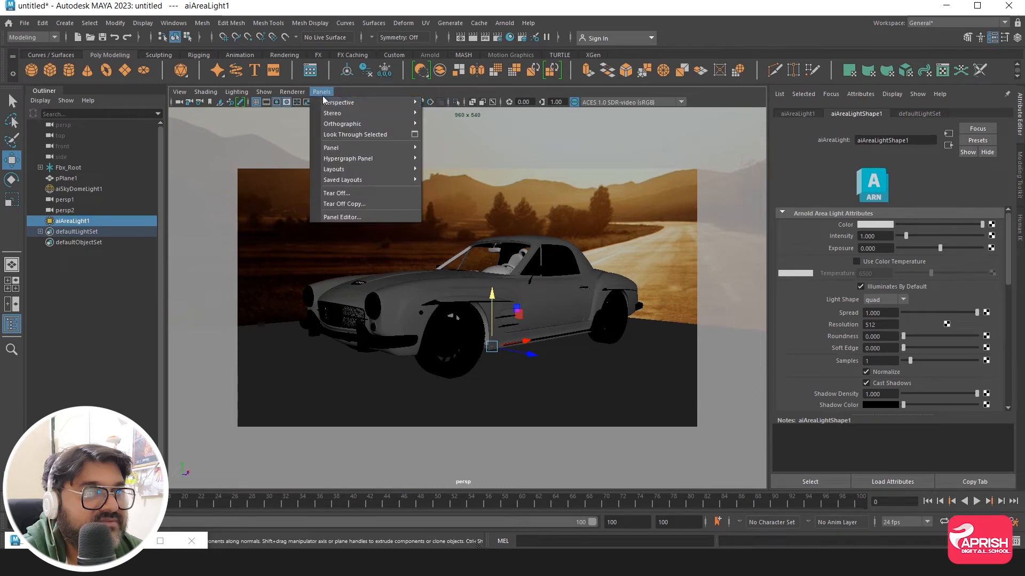
pyautogui.click(344, 135)
pyautogui.scroll(-10, 533, 358)
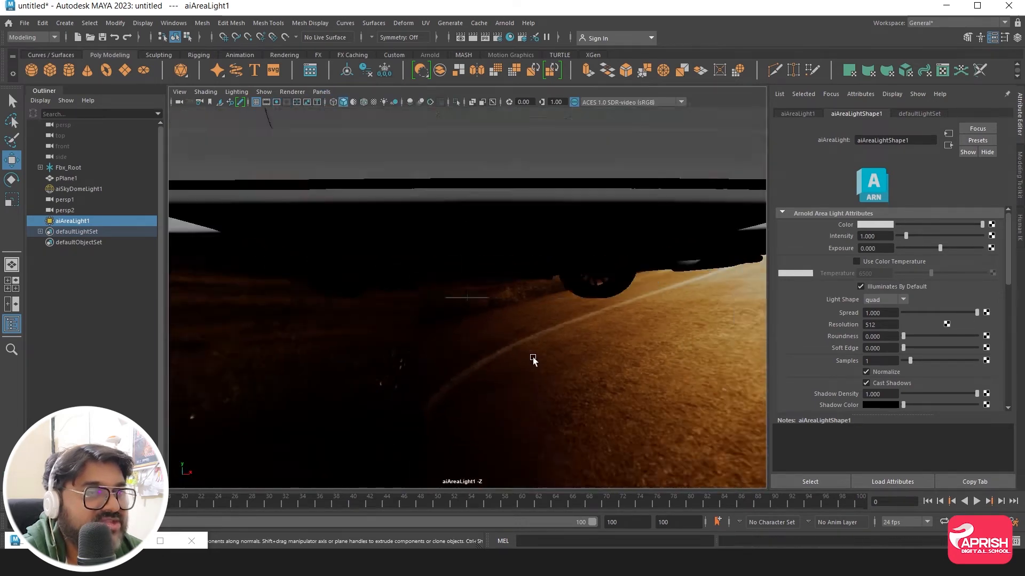
pyautogui.keyDown('alt'); pyautogui.moveTo(534, 354); pyautogui.dragTo(588, 345); pyautogui.keyUp('alt')
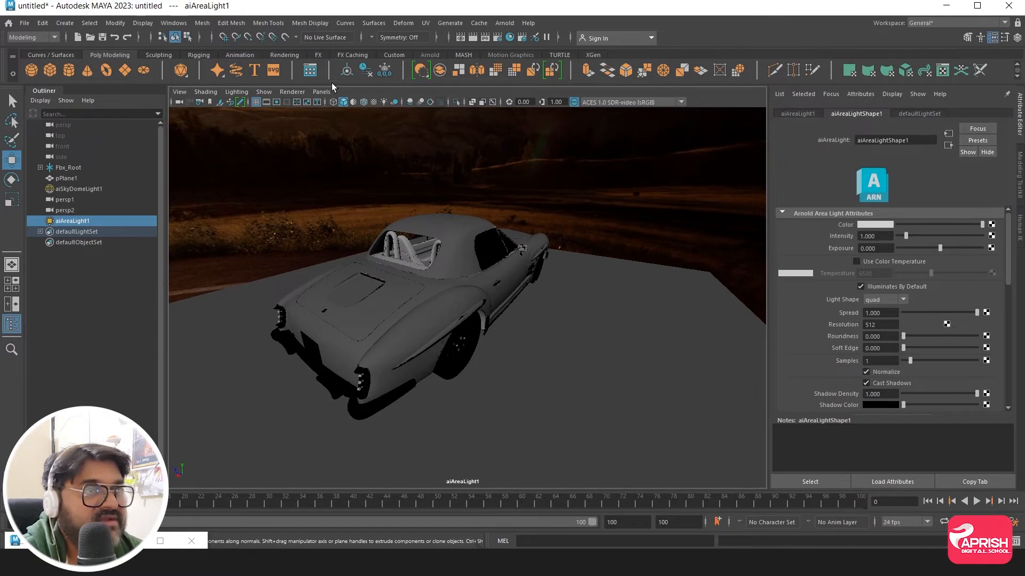
# Step: Return the viewport to the persp1 camera and scale the area light up uniformly
pyautogui.click(317, 92)
pyautogui.moveTo(406, 105)
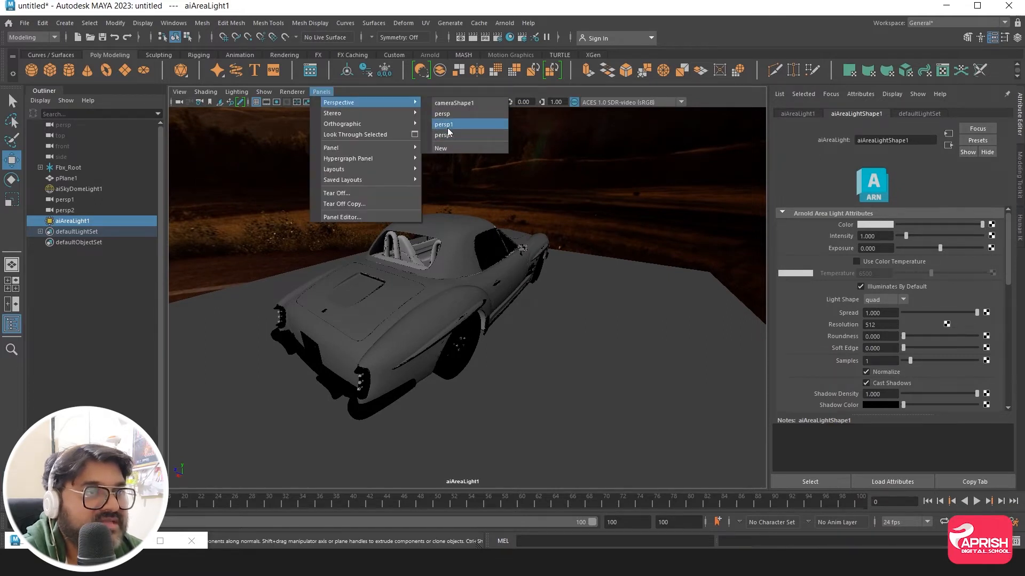
pyautogui.click(435, 119)
pyautogui.press('r')
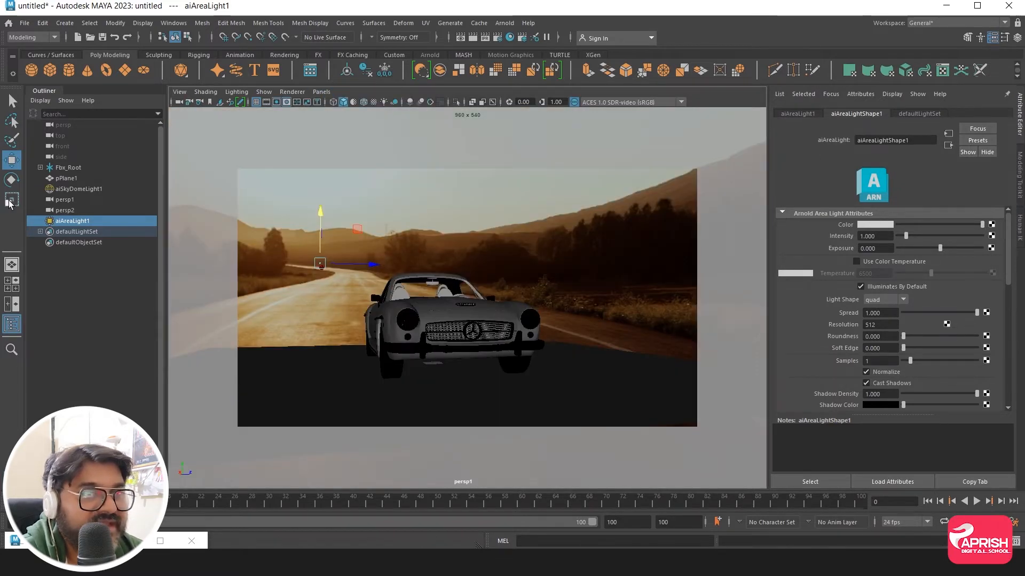
pyautogui.moveTo(322, 267); pyautogui.dragTo(443, 269)
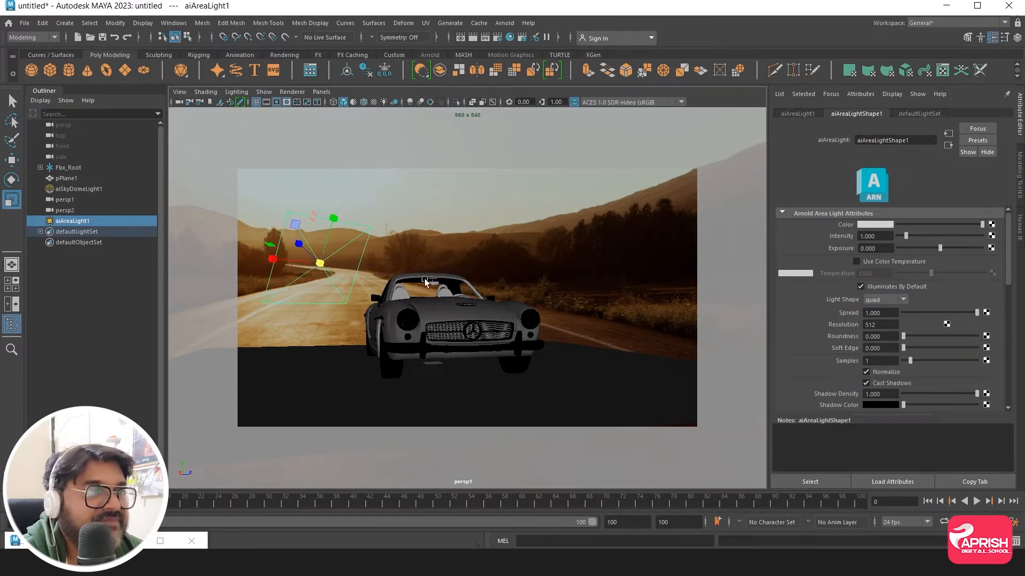
# Step: Render the scene with the area light and place the render window clear of the light's attributes
pyautogui.click(507, 24)
pyautogui.click(519, 41)
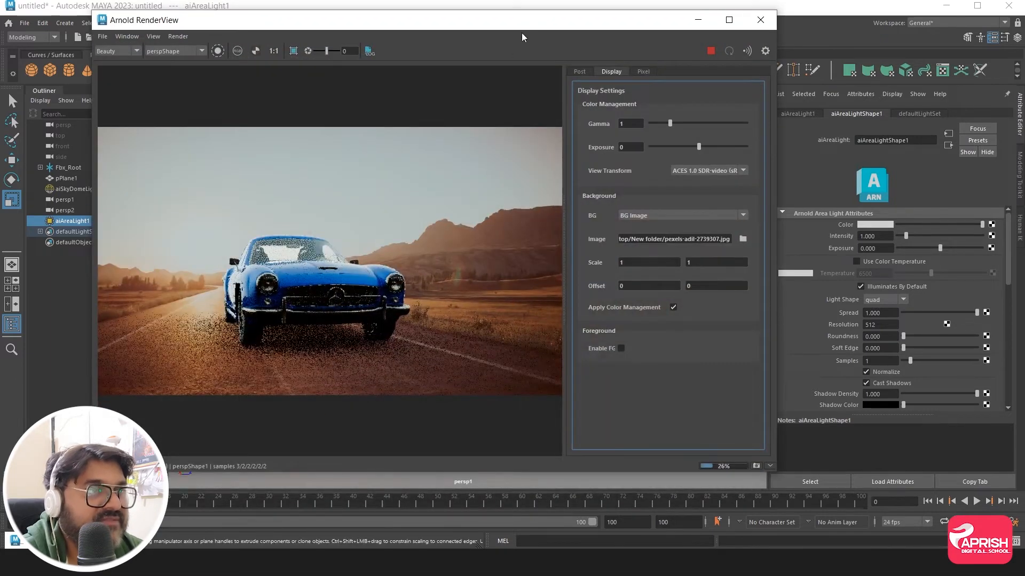
pyautogui.moveTo(522, 36); pyautogui.dragTo(481, 141)
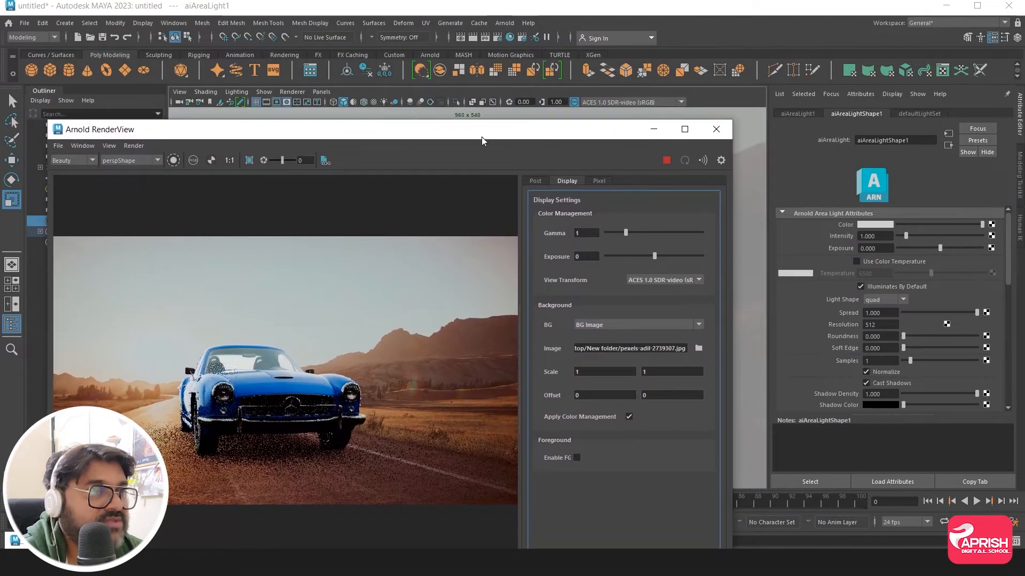
# Step: Try a darker grey, a colour sampled from the screen and a much brighter white for the area light
pyautogui.click(870, 223)
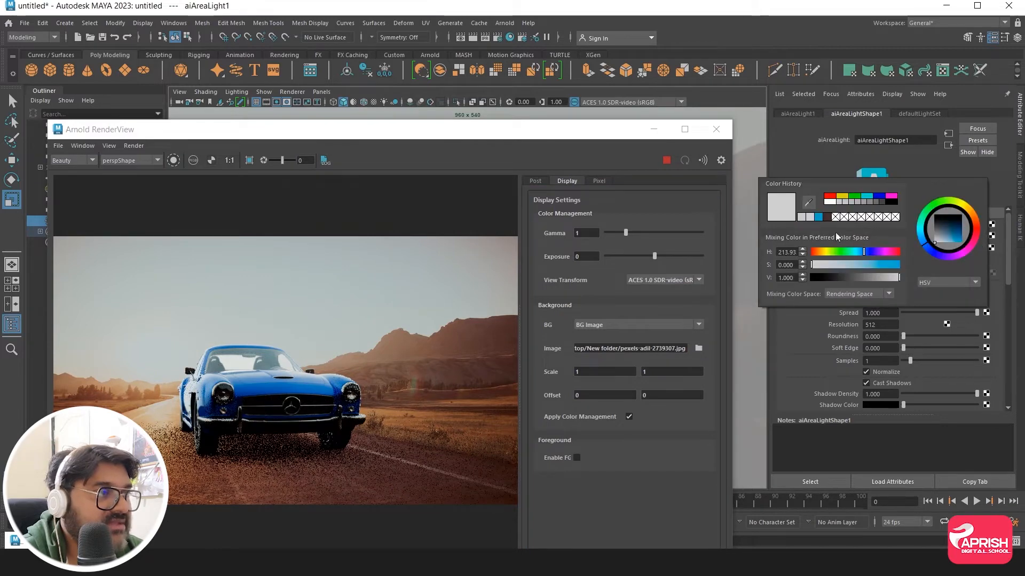
pyautogui.click(150, 415)
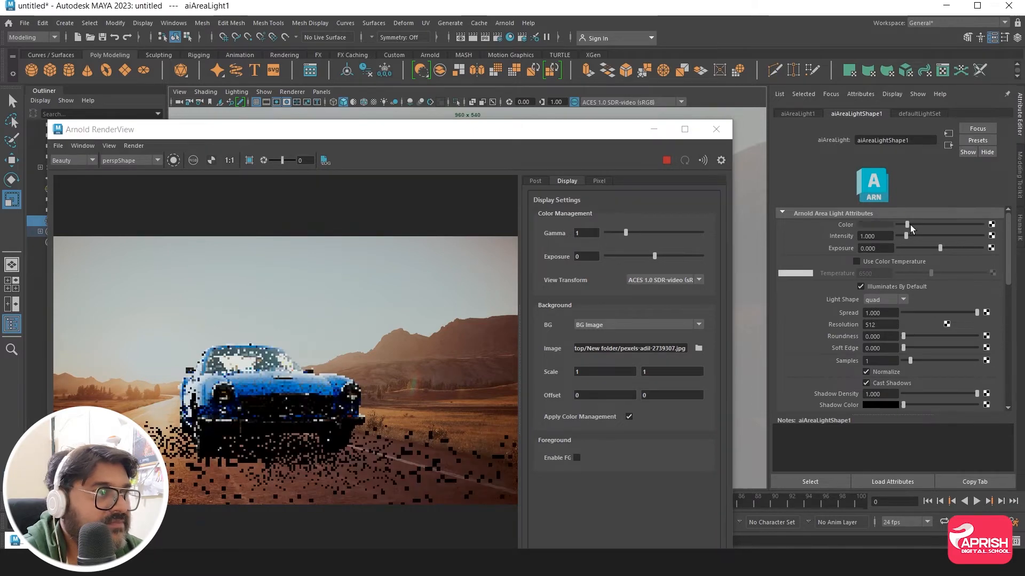
pyautogui.click(881, 223)
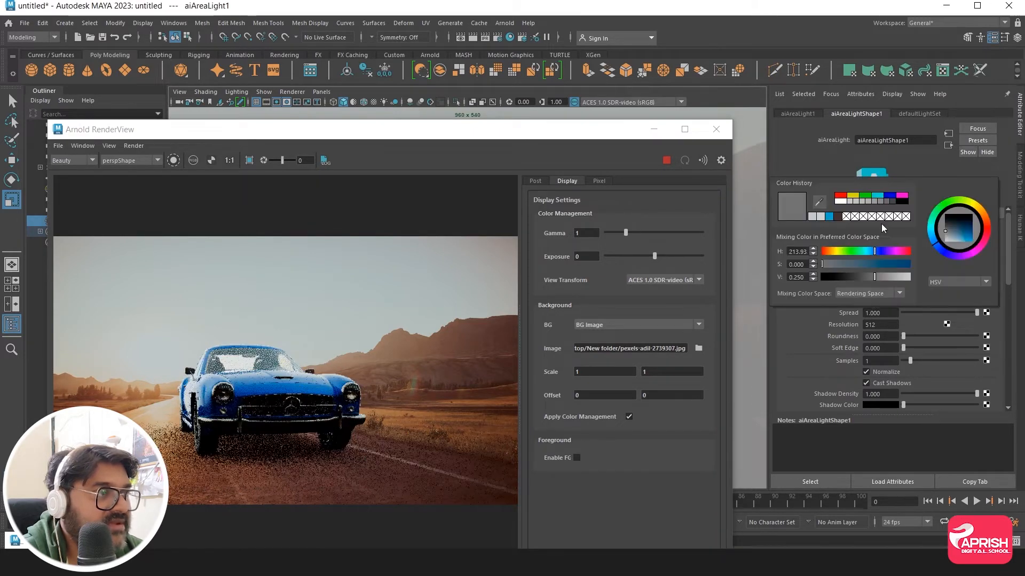
pyautogui.click(820, 202)
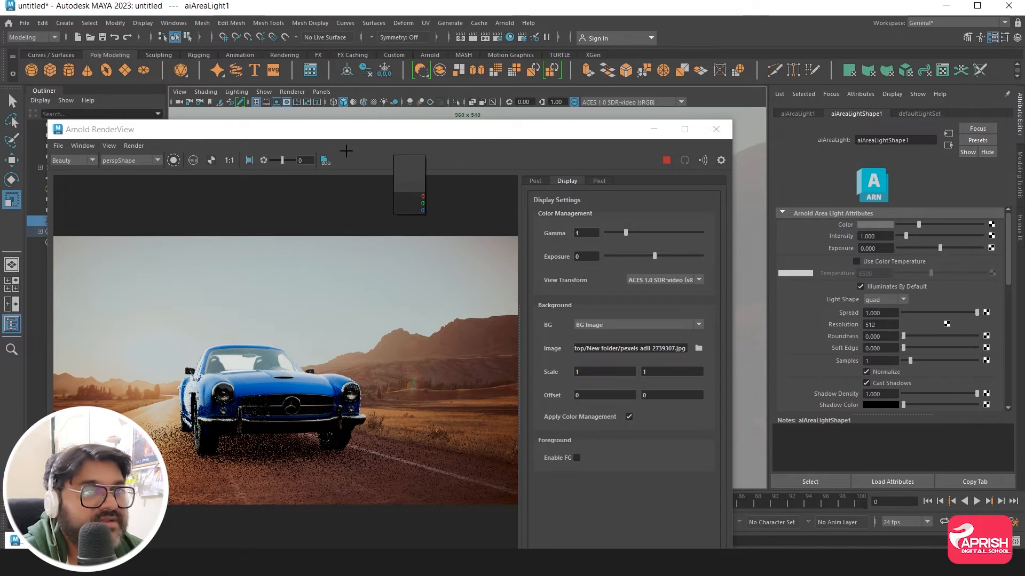
pyautogui.click(620, 133)
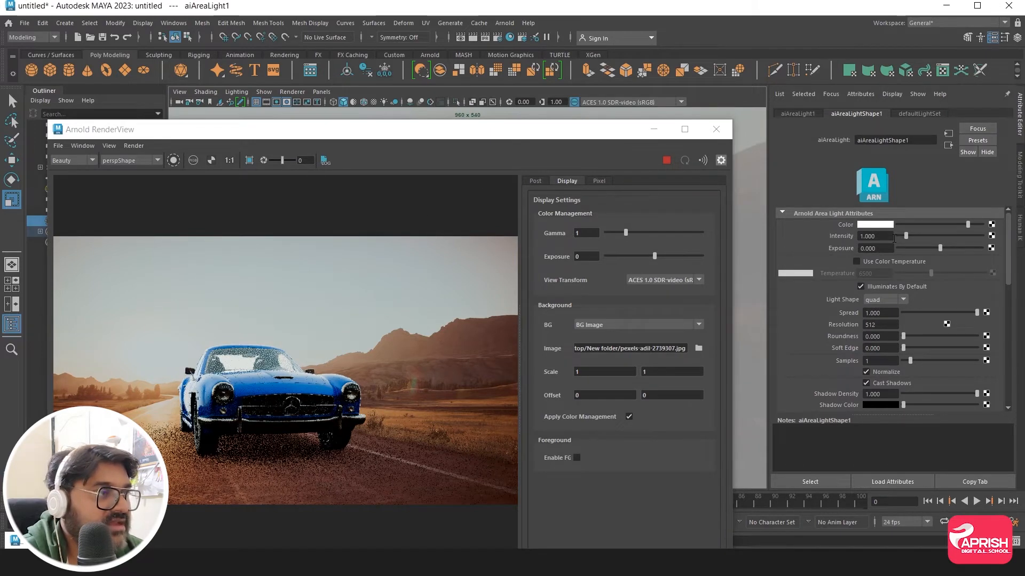
# Step: Set the area light's colour to a pale warm orange that matches the sunset background
pyautogui.click(875, 226)
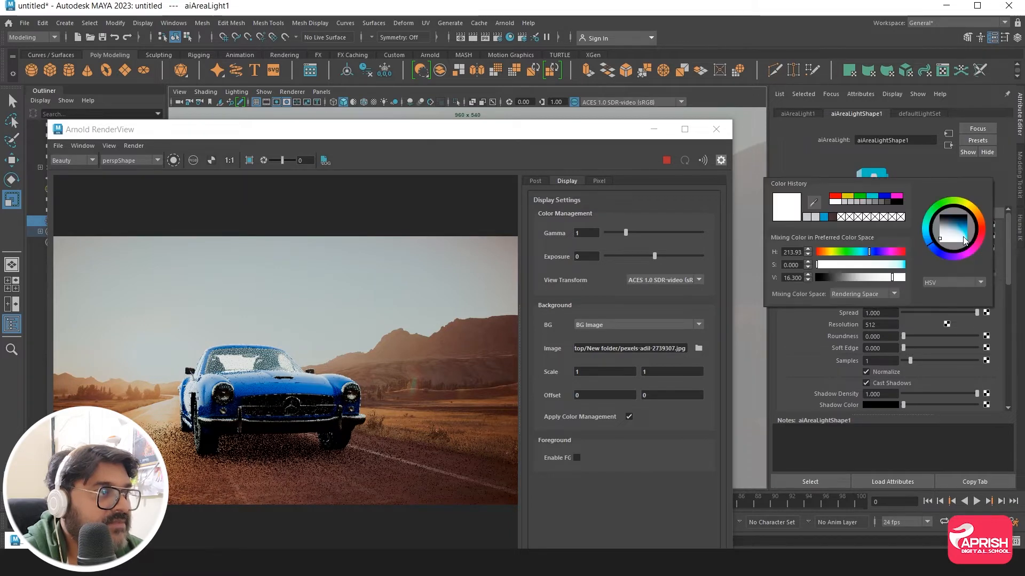
pyautogui.click(974, 215)
pyautogui.click(963, 239)
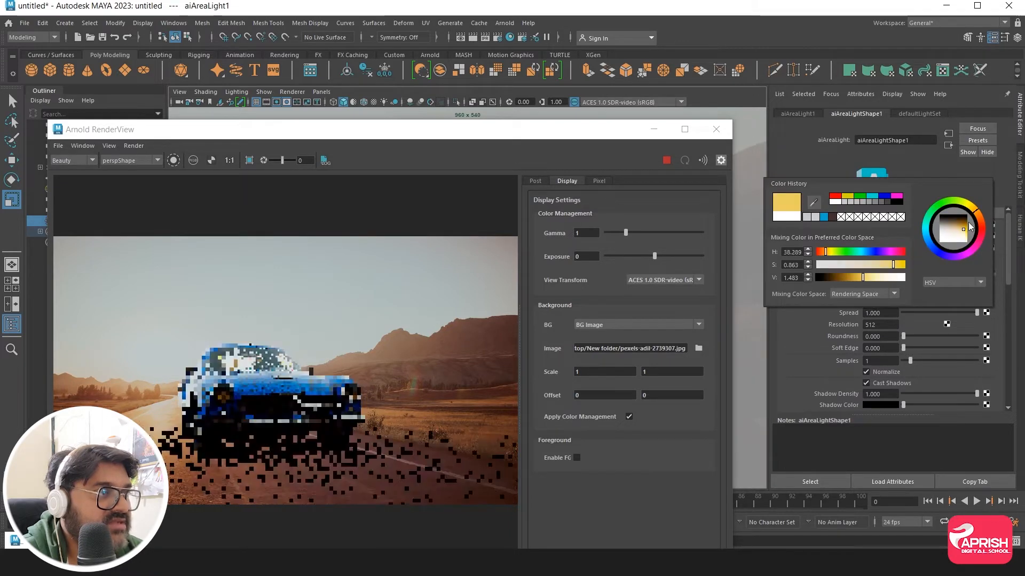
pyautogui.click(972, 209)
pyautogui.click(977, 215)
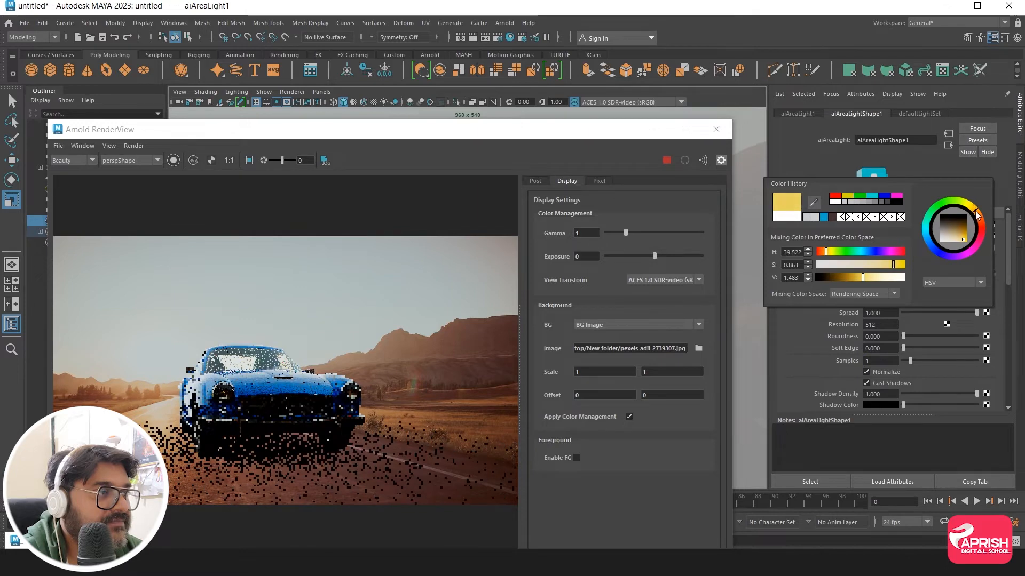
pyautogui.moveTo(966, 235); pyautogui.dragTo(956, 239)
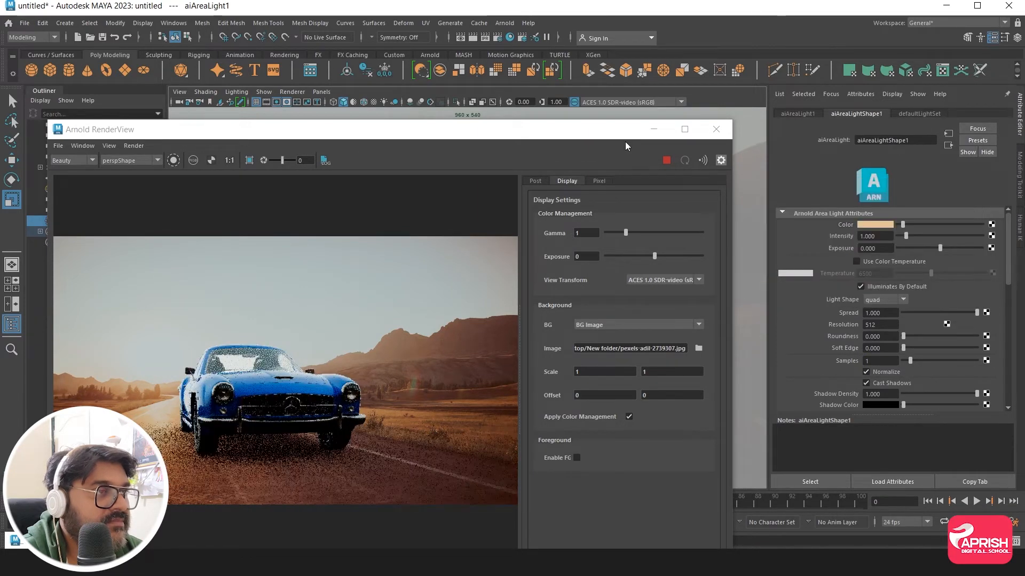
# Step: Try an exposure of 5 on the area light, then set it to 20
pyautogui.moveTo(938, 247); pyautogui.dragTo(984, 249)
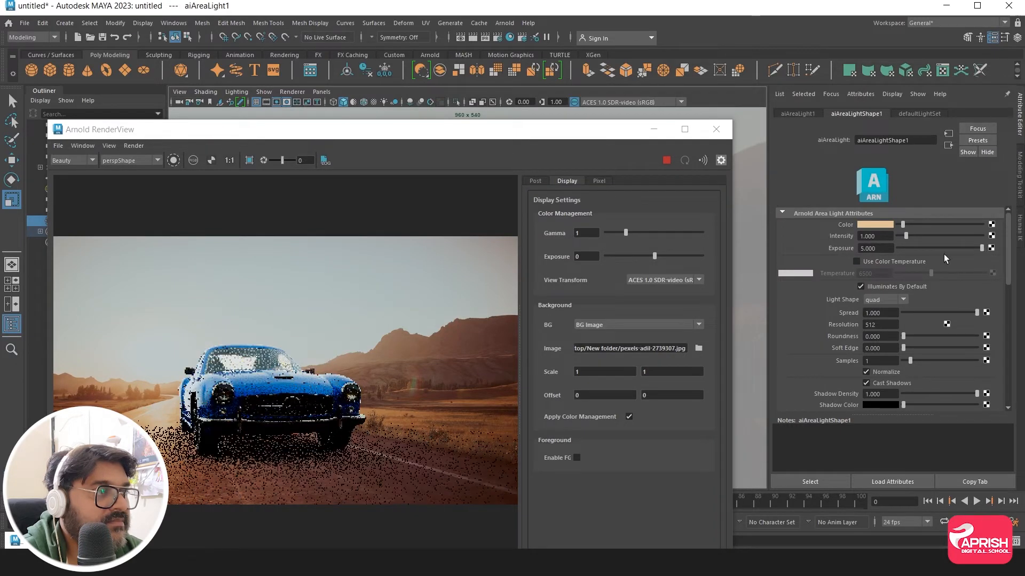
pyautogui.click(869, 248)
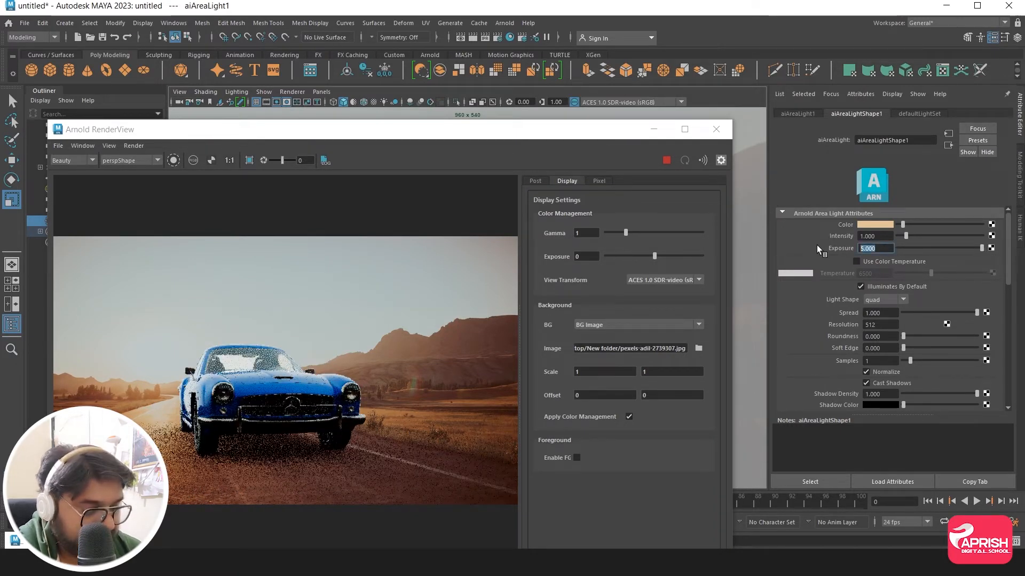
pyautogui.write('20')
pyautogui.press('Return')
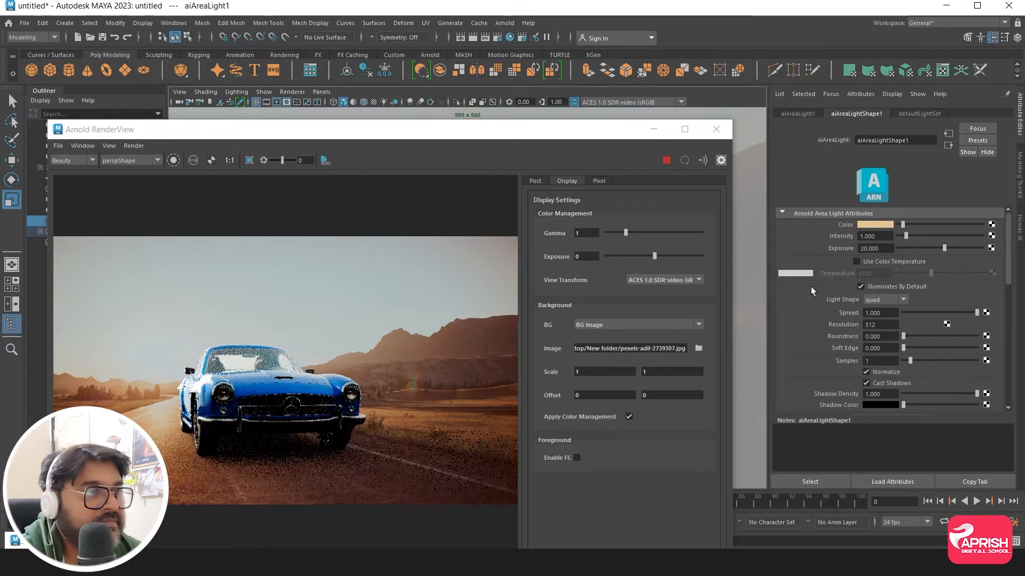
# Step: Try an exposure of 50 on the area light, then lower it to 16.136
pyautogui.moveTo(409, 140); pyautogui.dragTo(498, 76)
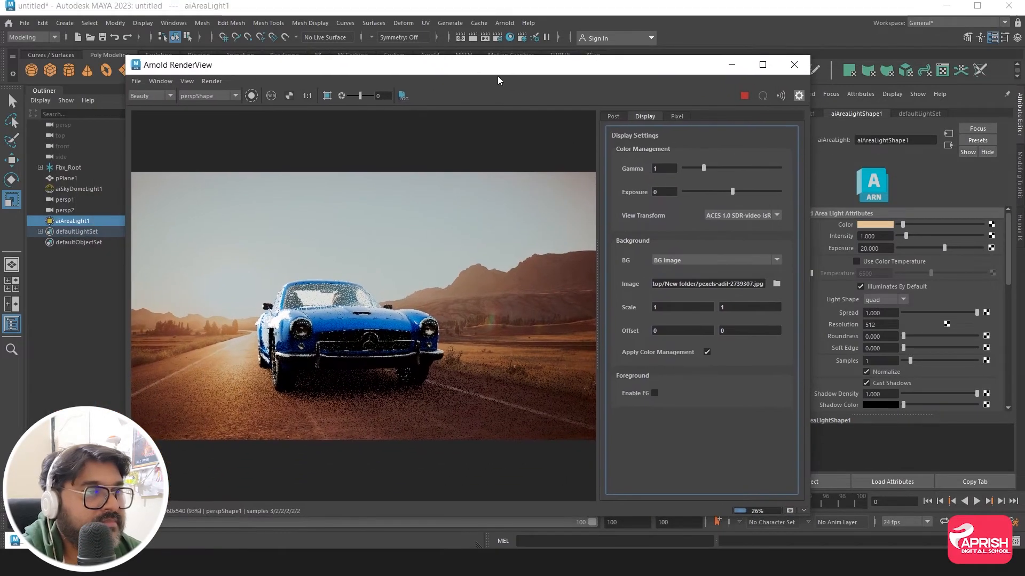
pyautogui.click(880, 247)
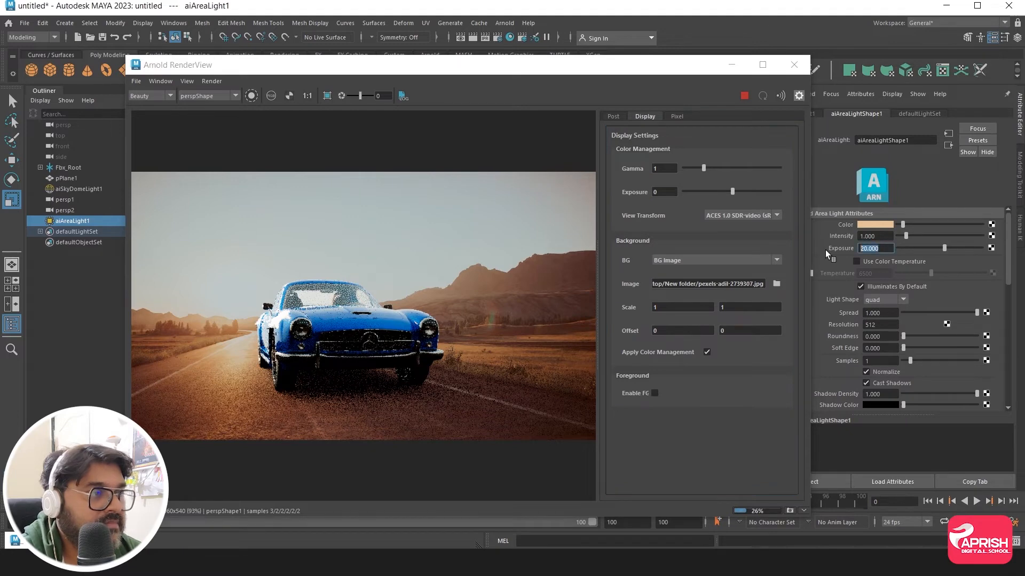
pyautogui.write('50')
pyautogui.press('Return')
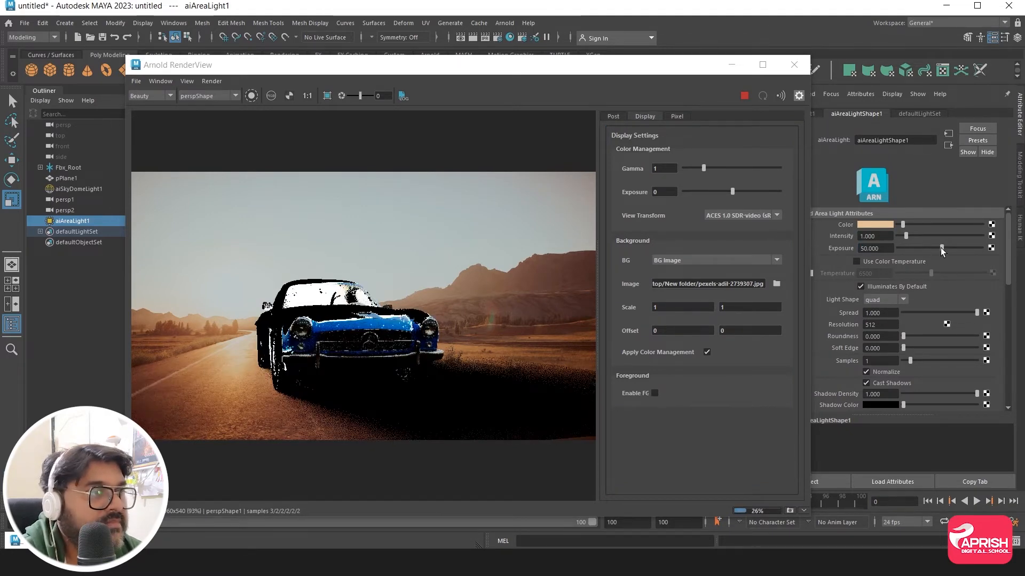
pyautogui.moveTo(942, 248); pyautogui.dragTo(914, 250)
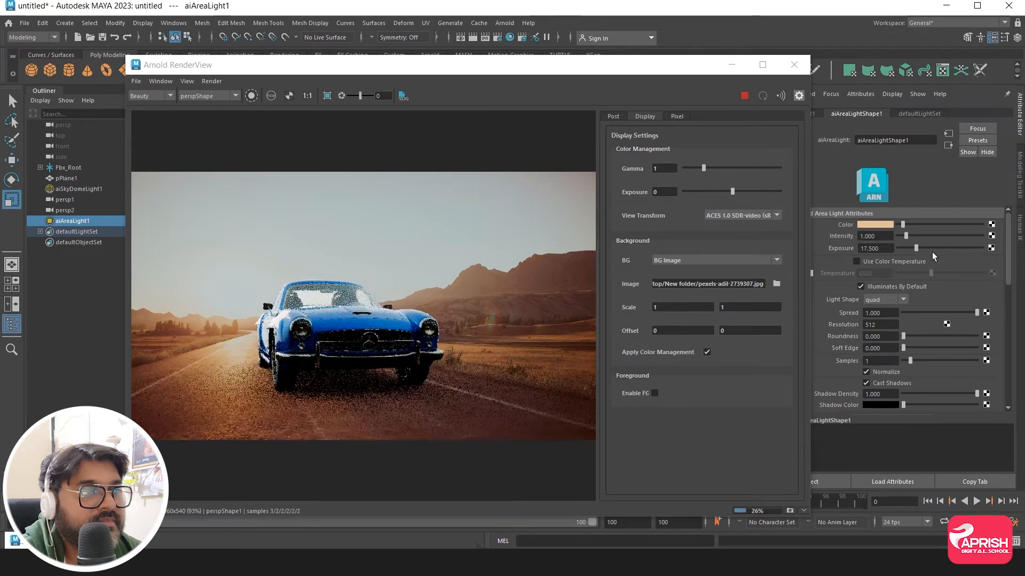
pyautogui.moveTo(914, 248); pyautogui.dragTo(914, 249)
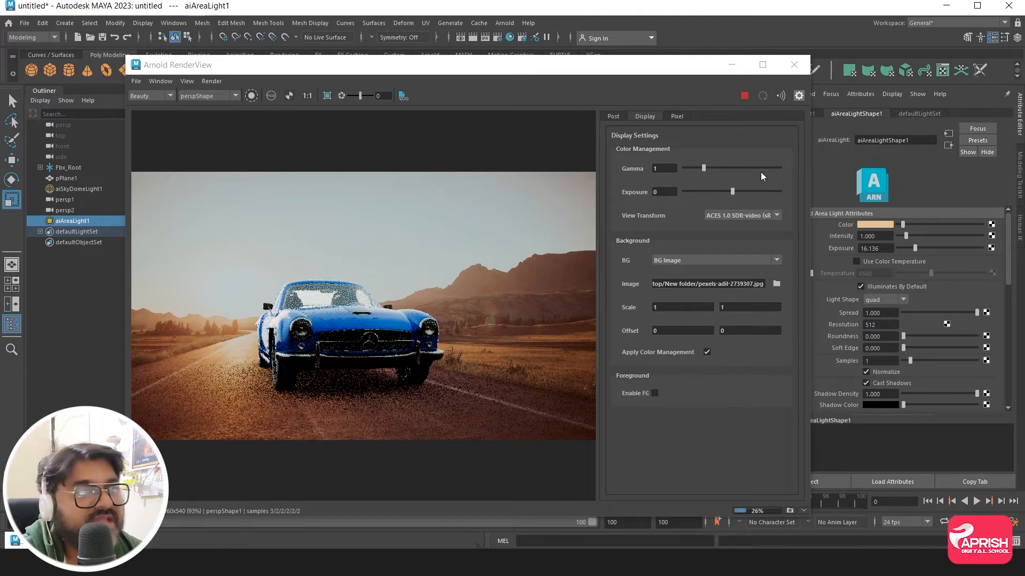
# Step: Replace the car body's paint material settings with the Metallic-Red preset and bring back the render to view it
pyautogui.click(732, 65)
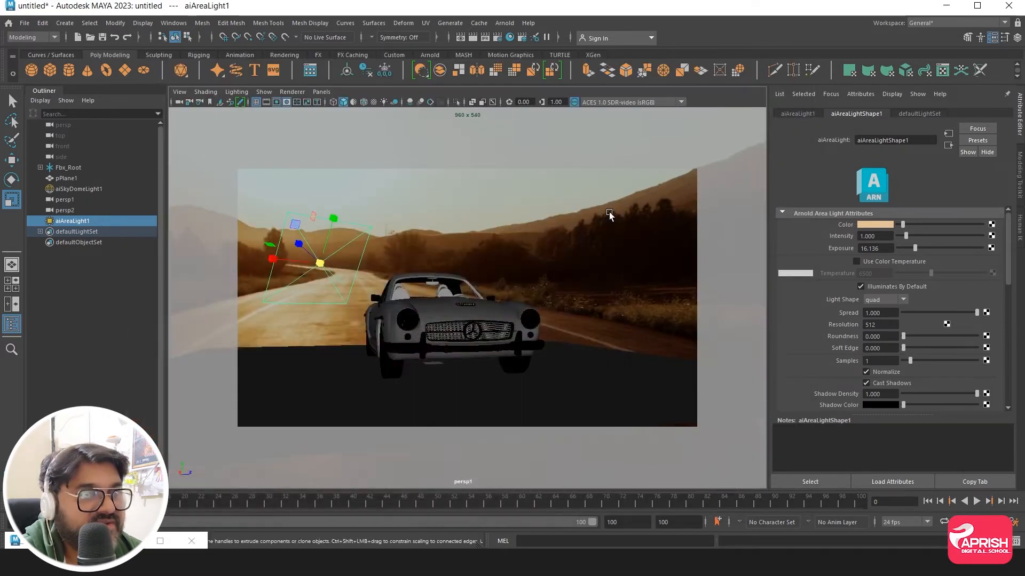
pyautogui.click(451, 319)
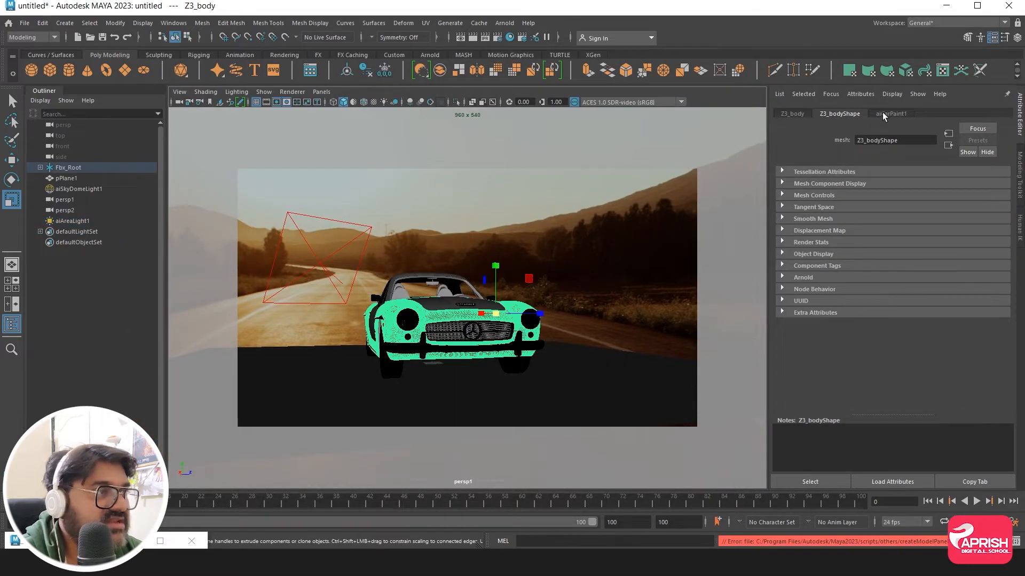
pyautogui.click(886, 113)
pyautogui.click(980, 141)
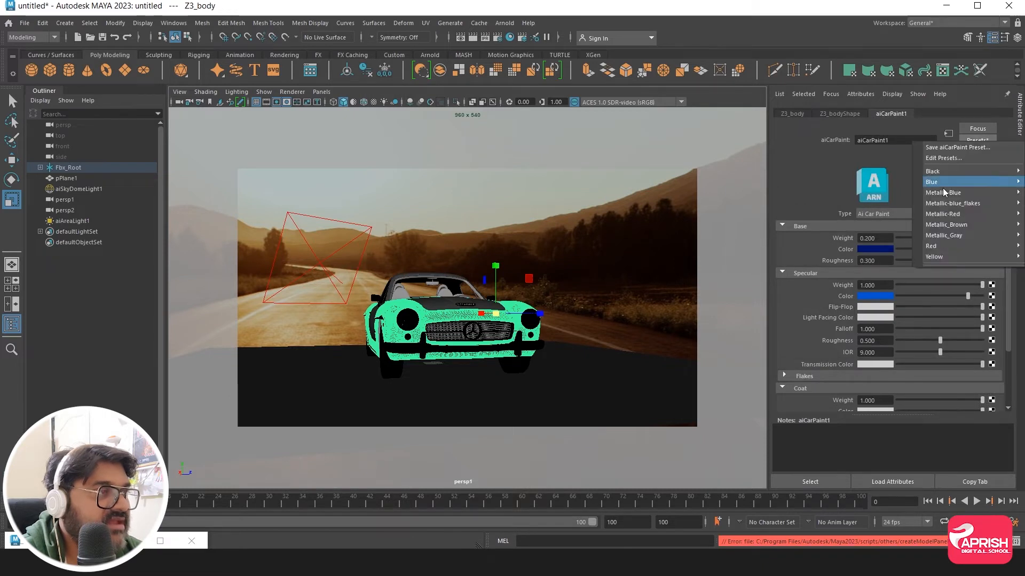
pyautogui.moveTo(941, 213)
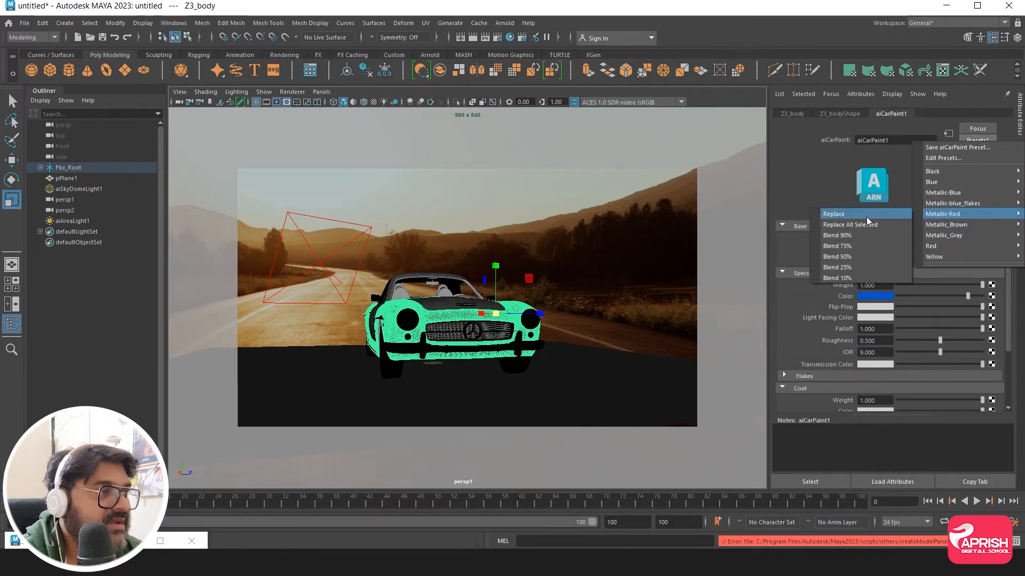
pyautogui.click(865, 214)
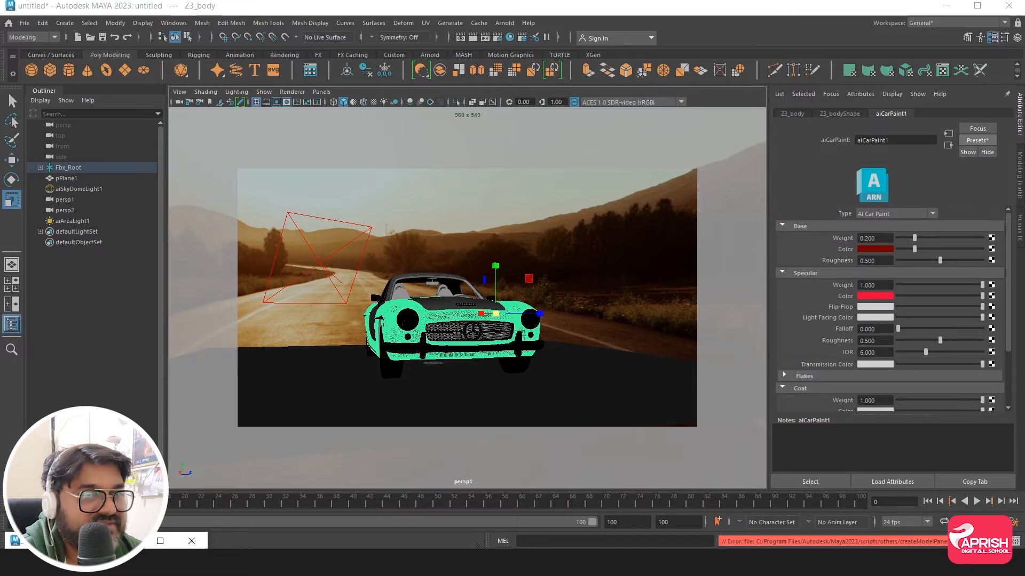
pyautogui.click(129, 541)
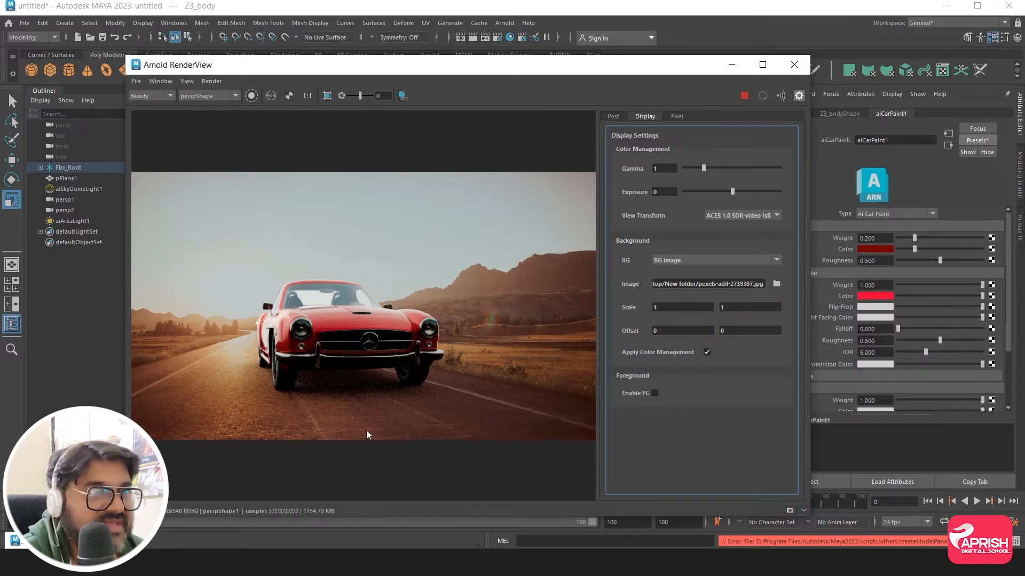
pyautogui.moveTo(377, 69); pyautogui.dragTo(391, 40)
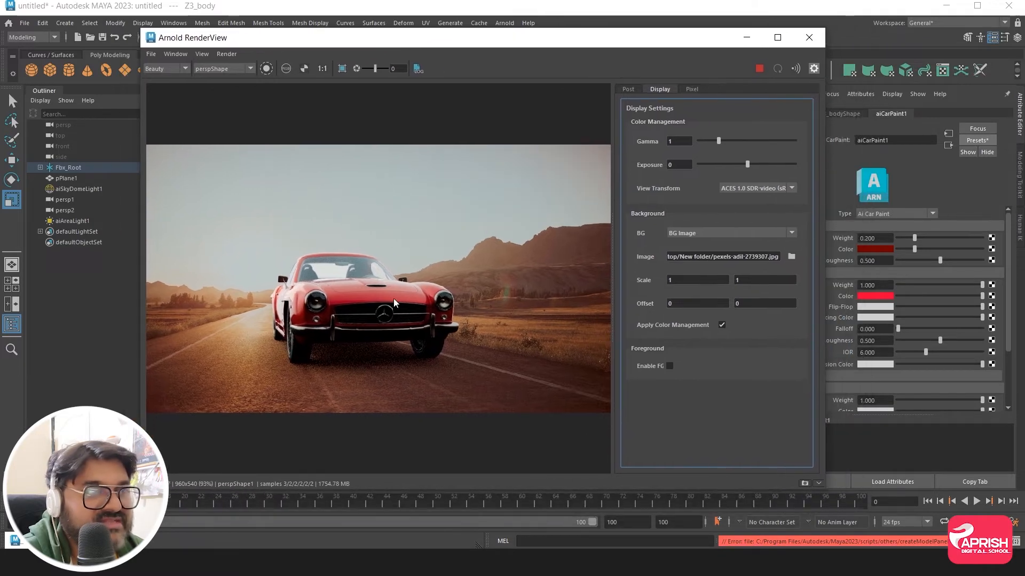
# Step: Set the render image size to the HD_1080 preset in the render settings
pyautogui.click(809, 43)
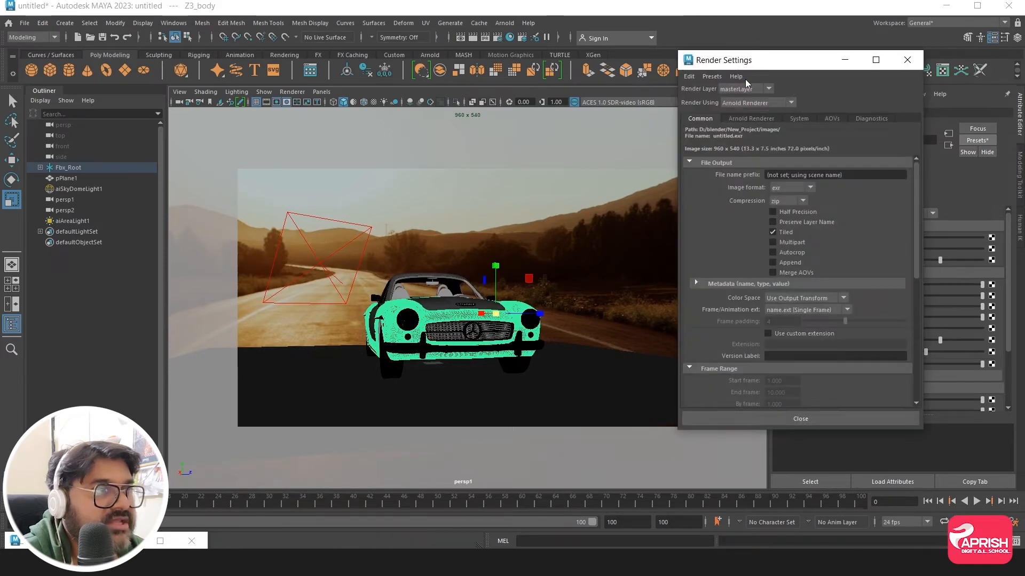
pyautogui.moveTo(768, 63); pyautogui.dragTo(552, 62)
pyautogui.click(532, 120)
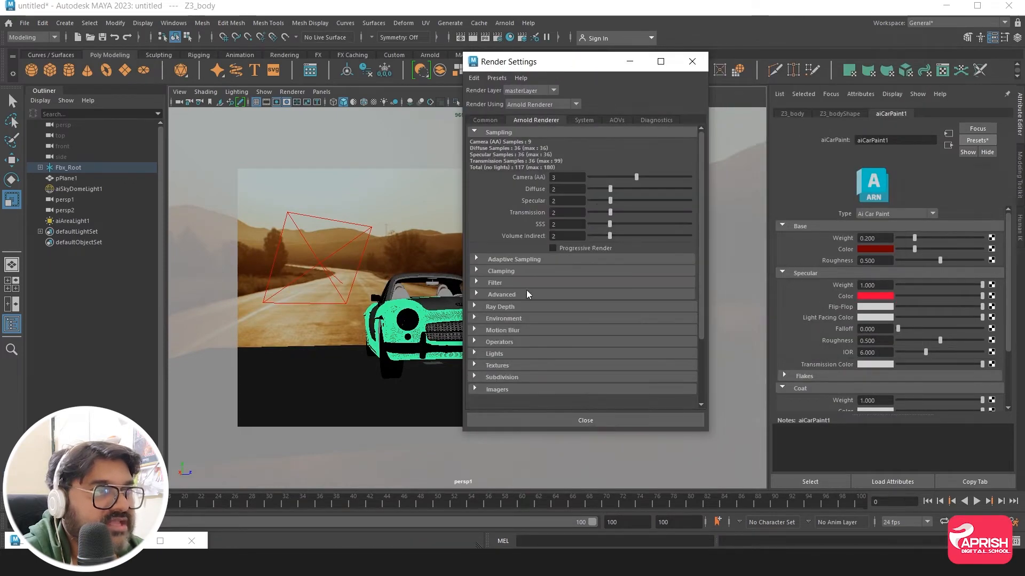
pyautogui.click(485, 120)
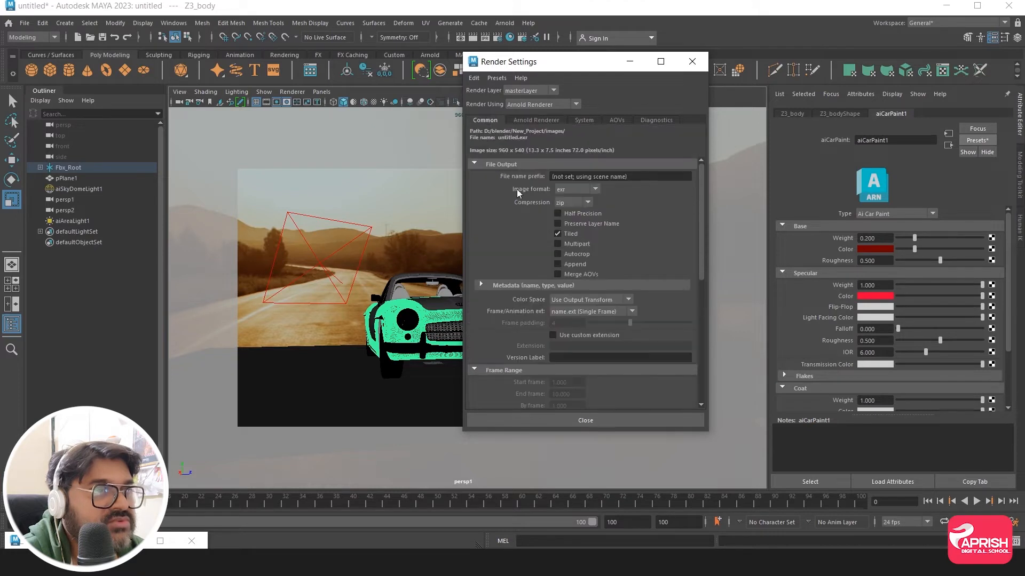
pyautogui.scroll(-5, 521, 310)
pyautogui.scroll(-3, 523, 299)
pyautogui.click(558, 295)
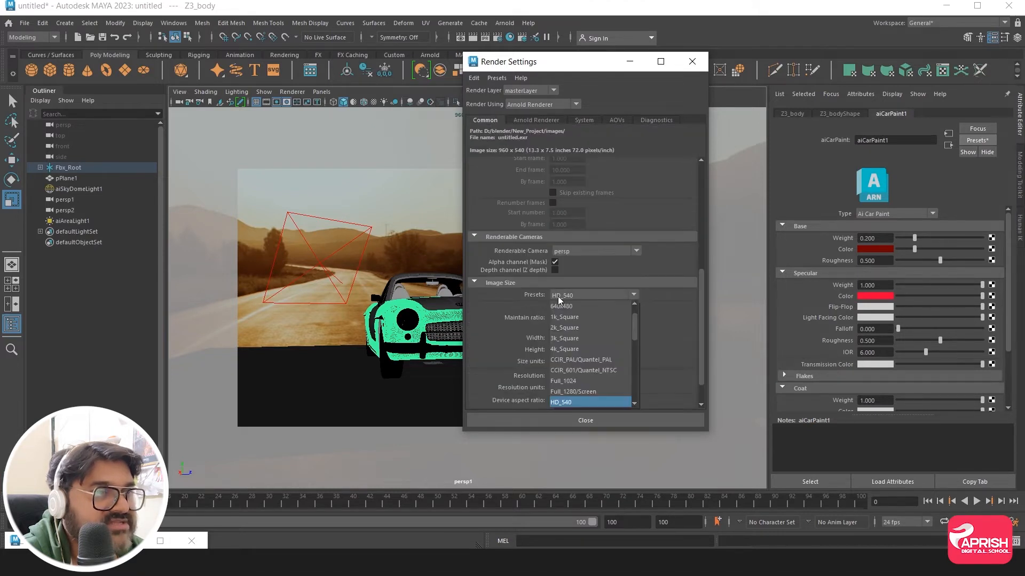
pyautogui.scroll(-2, 580, 383)
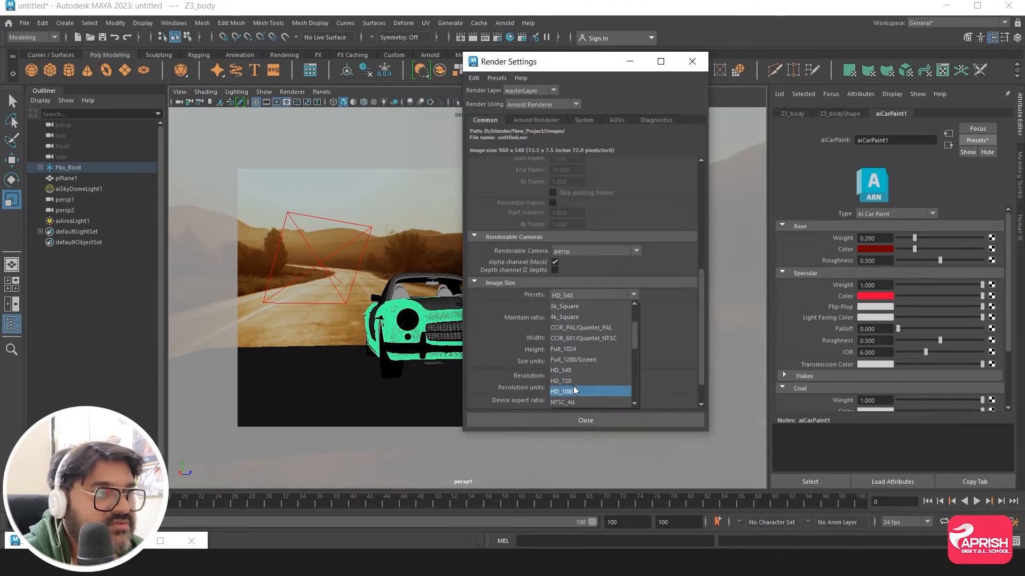
pyautogui.click(574, 386)
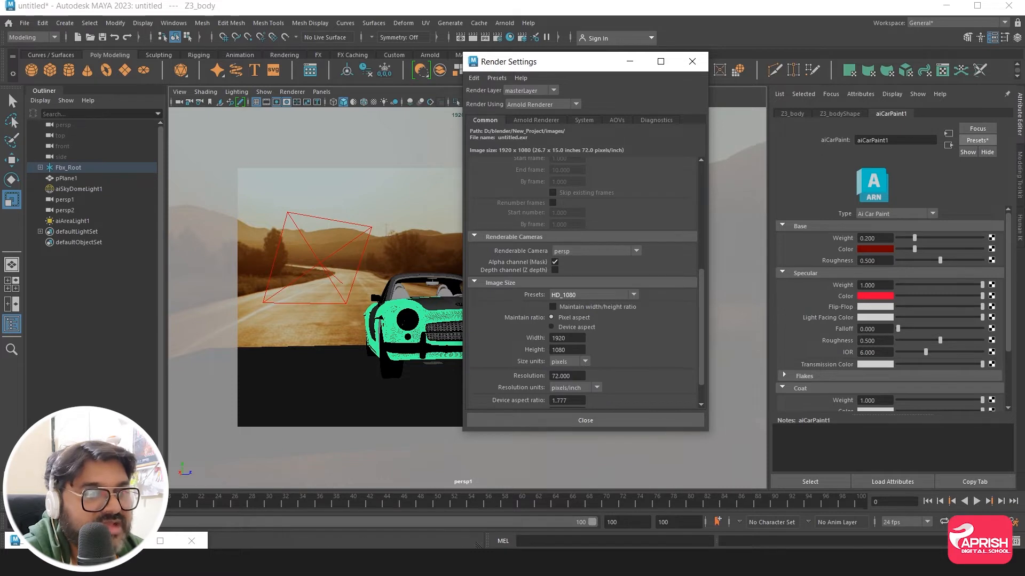
# Step: Examine the red car's render in a maximized render window, then restore the window's size
pyautogui.rightClick(161, 543)
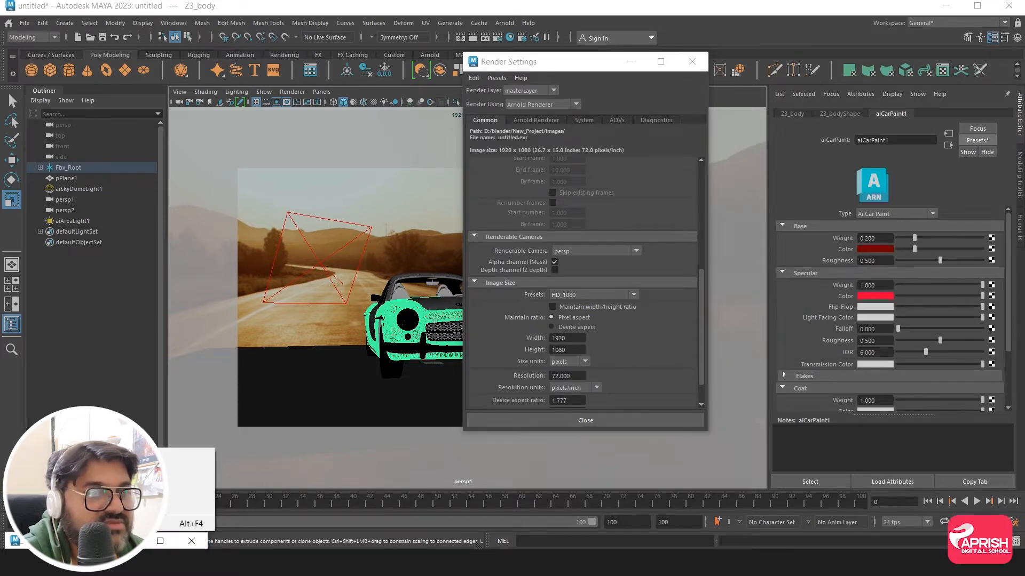
pyautogui.click(137, 541)
pyautogui.click(136, 542)
pyautogui.click(136, 541)
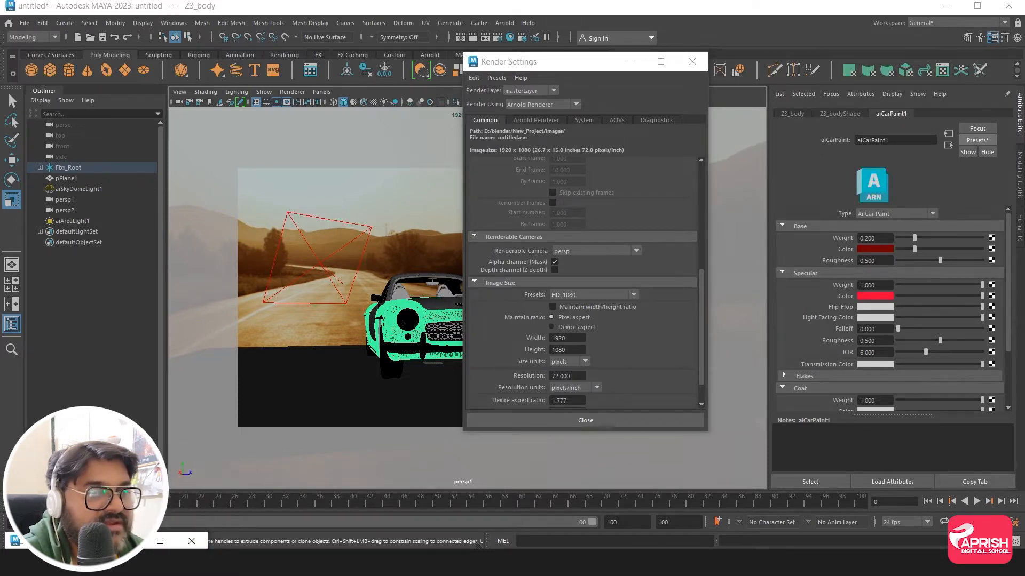
pyautogui.click(155, 541)
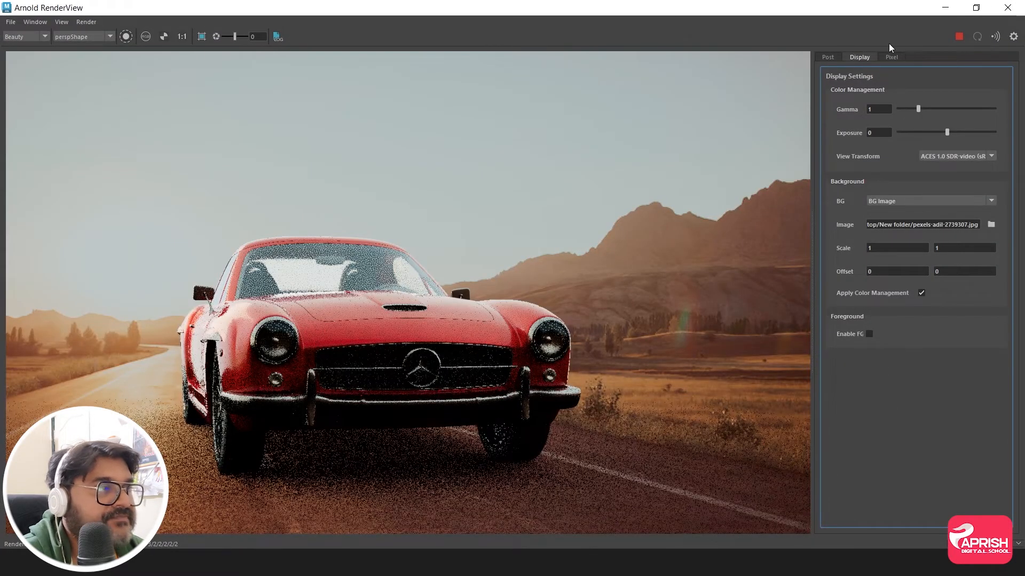
pyautogui.click(977, 8)
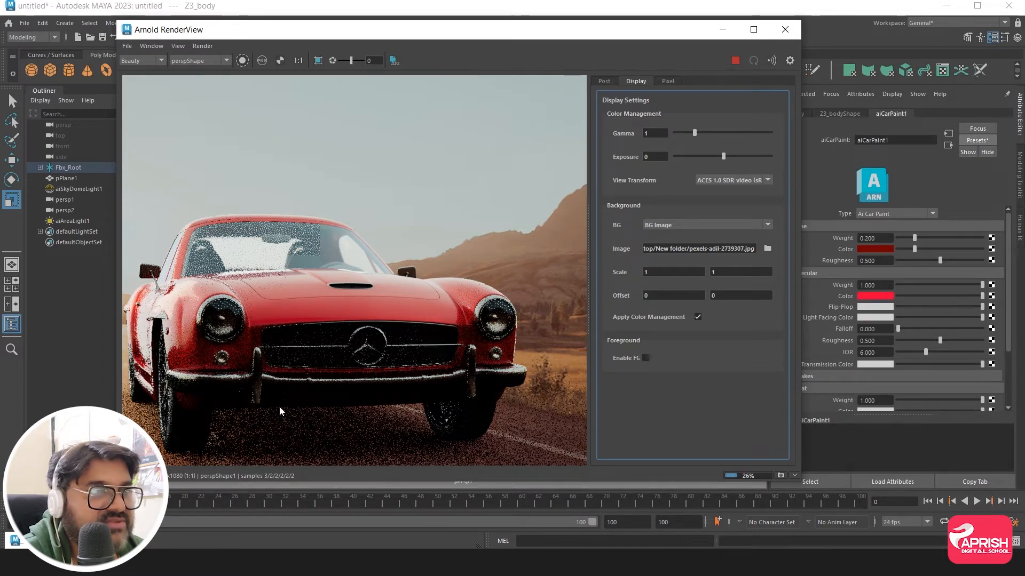
# Step: Close the render settings and the Arnold render view
pyautogui.click(722, 29)
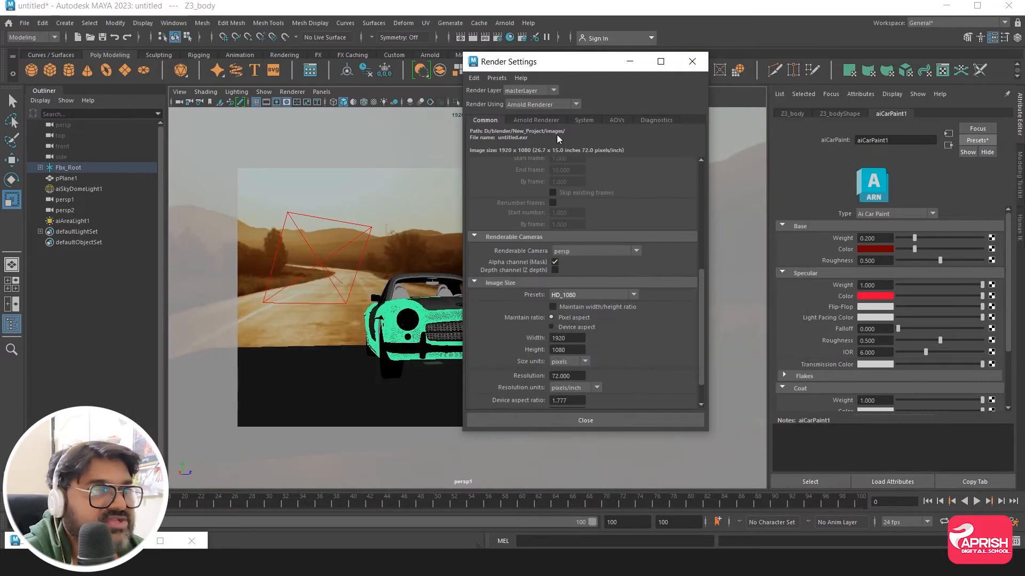
pyautogui.click(692, 61)
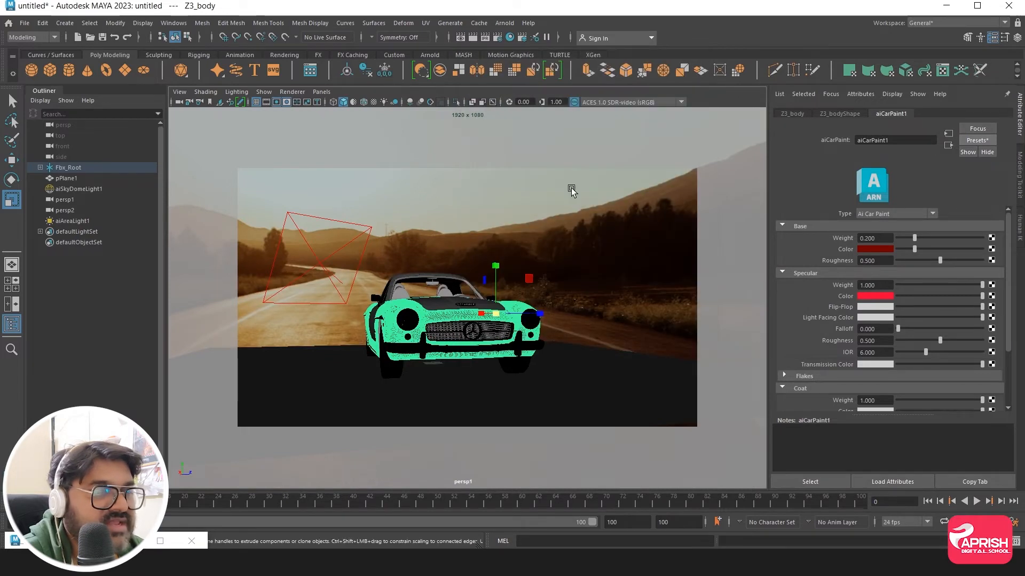
pyautogui.click(197, 541)
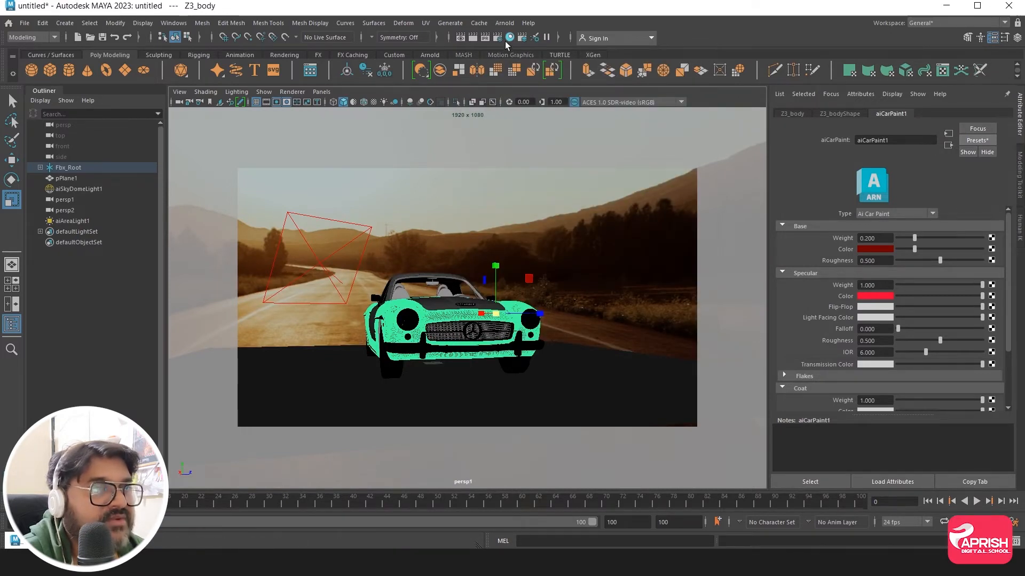
# Step: Create a second Arnold area light and look through it from the persp view
pyautogui.click(506, 24)
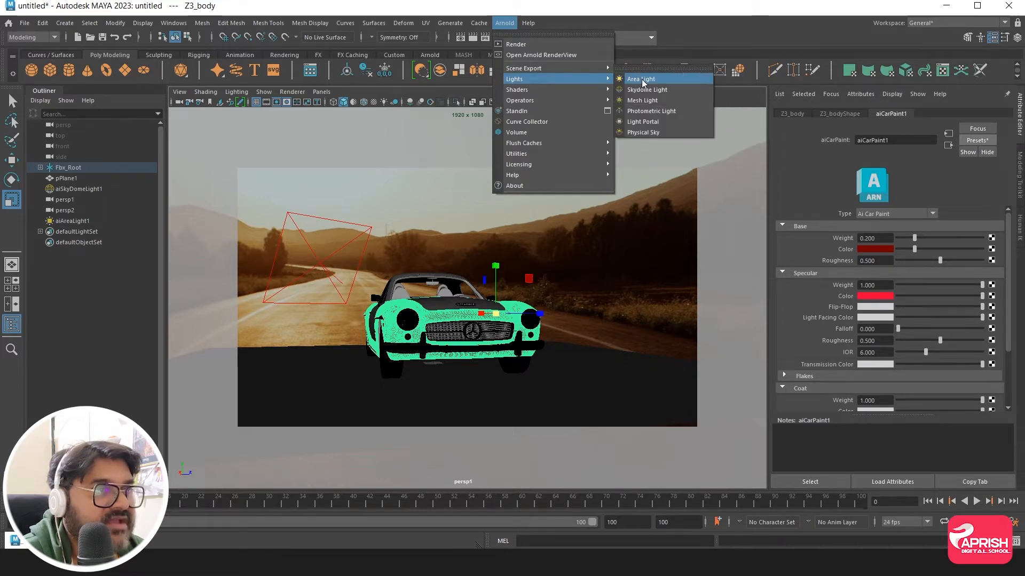
pyautogui.click(642, 80)
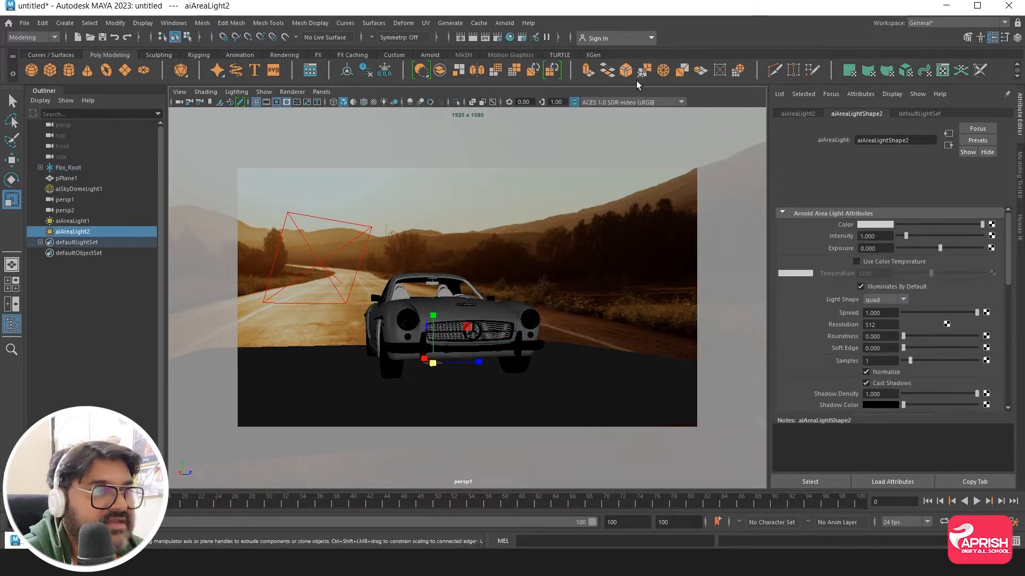
pyautogui.click(321, 92)
pyautogui.moveTo(373, 102)
pyautogui.click(443, 103)
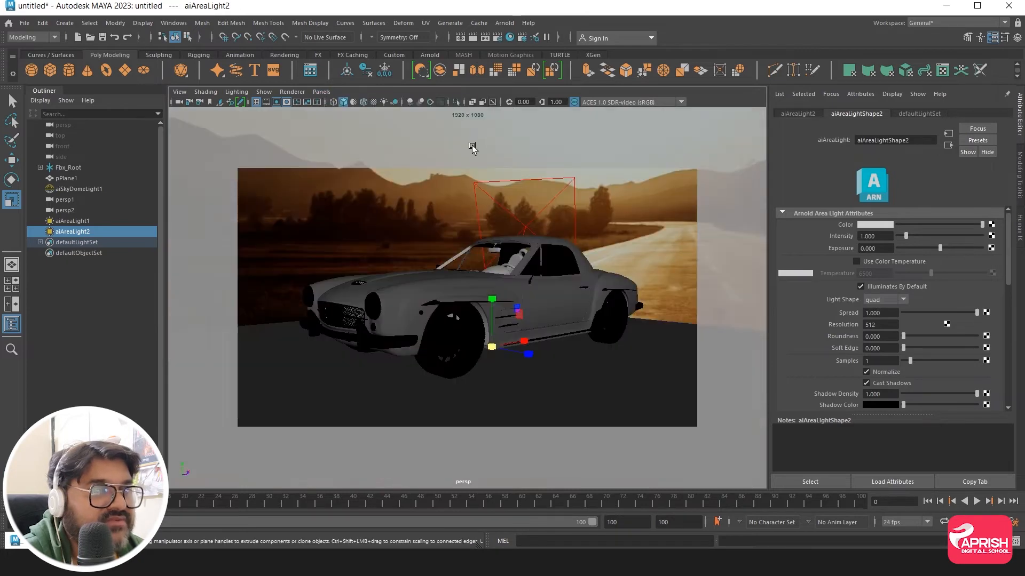
pyautogui.click(321, 92)
pyautogui.click(352, 134)
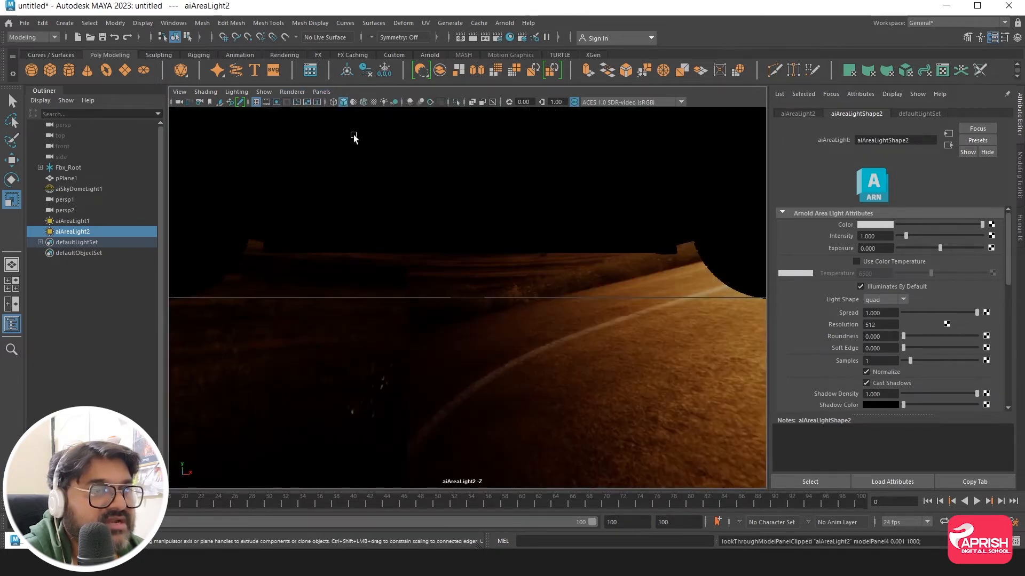
# Step: Aim the second area light at the front of the car while looking through it, and return to the persp1 camera
pyautogui.keyDown('alt'); pyautogui.moveTo(359, 304); pyautogui.dragTo(391, 291); pyautogui.keyUp('alt')
pyautogui.scroll(-5, 460, 297)
pyautogui.keyDown('alt'); pyautogui.moveTo(391, 289); pyautogui.dragTo(422, 296, button='right'); pyautogui.keyUp('alt')
pyautogui.keyDown('alt'); pyautogui.moveTo(422, 296); pyautogui.dragTo(418, 315, button='middle'); pyautogui.keyUp('alt')
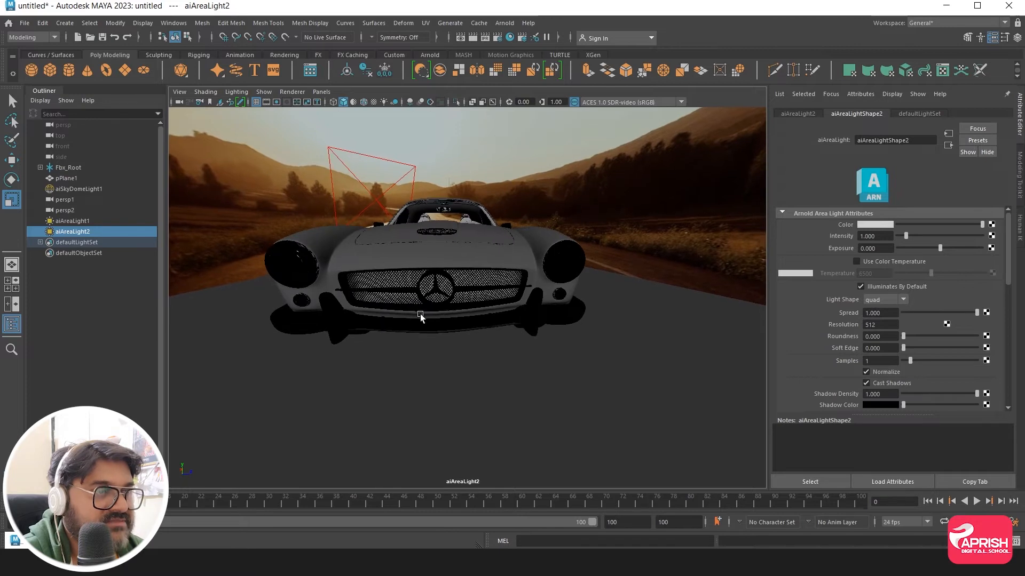
pyautogui.keyDown('alt'); pyautogui.moveTo(419, 314); pyautogui.dragTo(420, 315); pyautogui.keyUp('alt')
pyautogui.keyDown('alt'); pyautogui.moveTo(420, 315); pyautogui.dragTo(419, 313, button='middle'); pyautogui.keyUp('alt')
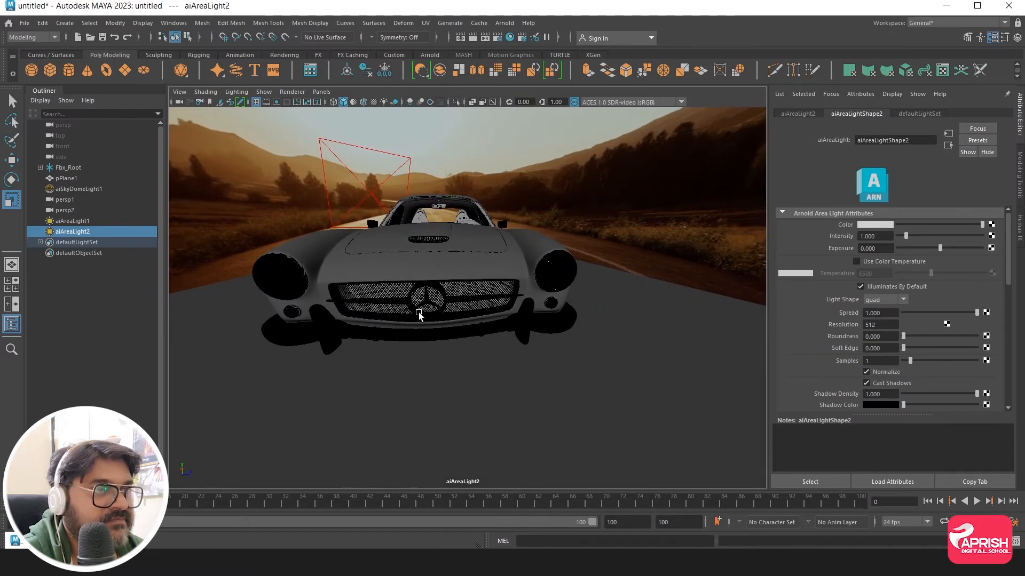
pyautogui.click(322, 91)
pyautogui.moveTo(369, 102)
pyautogui.click(443, 124)
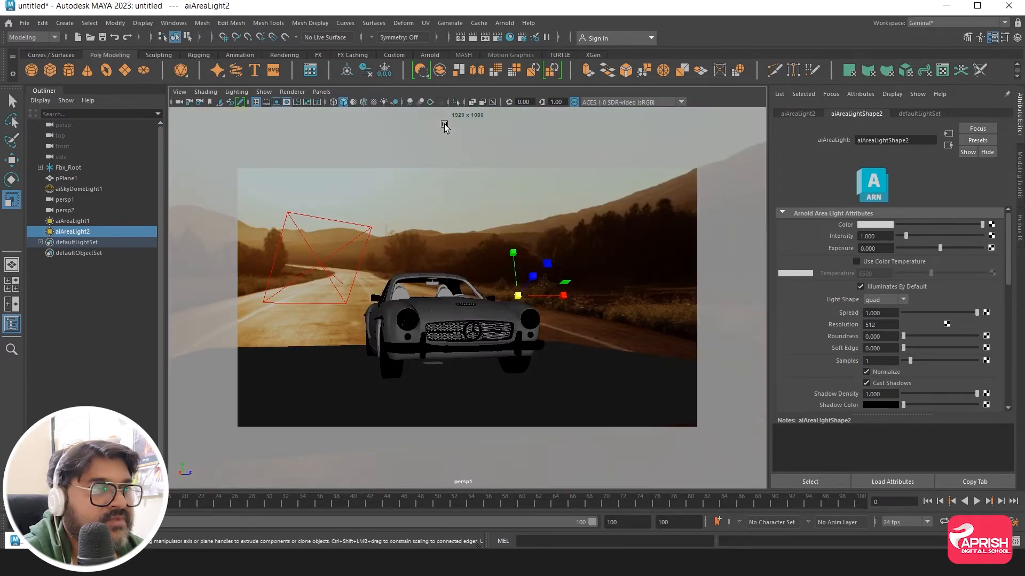
# Step: Set the second area light's exposure to 60 and minimize the Hypershade window
pyautogui.moveTo(538, 301); pyautogui.dragTo(576, 289)
pyautogui.click(880, 249)
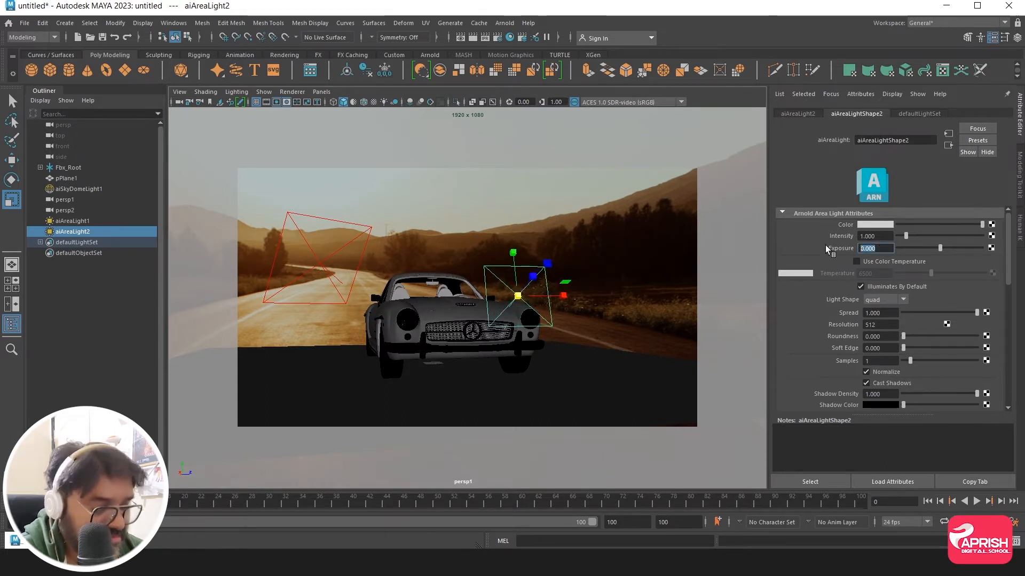
pyautogui.write('60')
pyautogui.press('Return')
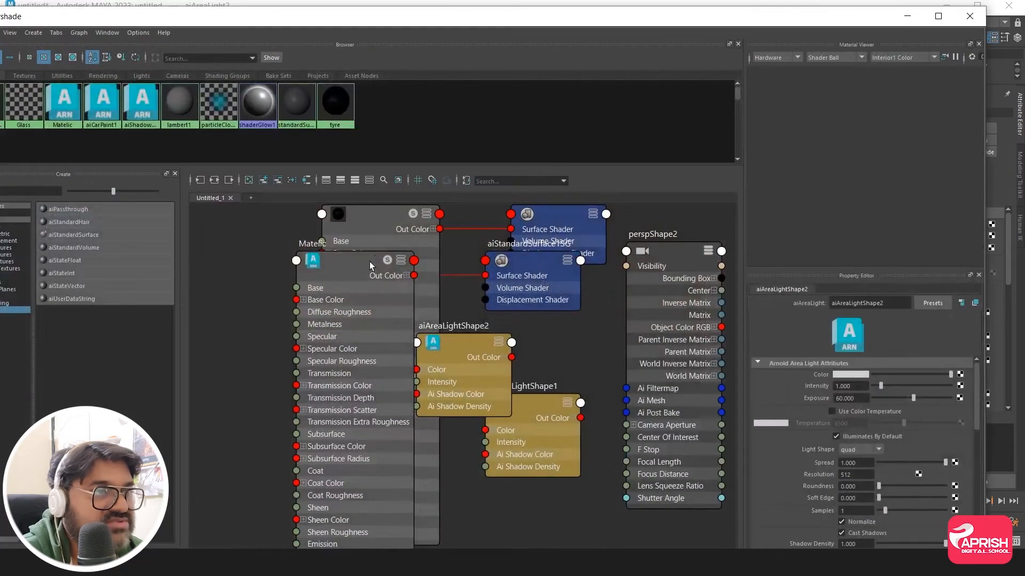
pyautogui.click(916, 15)
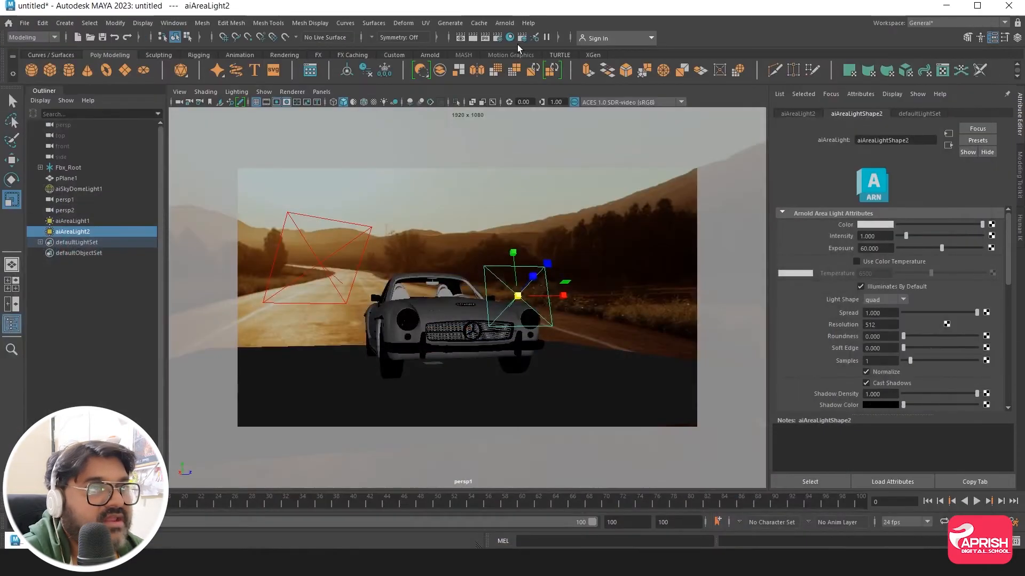
# Step: Open the Arnold render view and lower the second area light's exposure to 13.669
pyautogui.click(504, 23)
pyautogui.press('Escape')
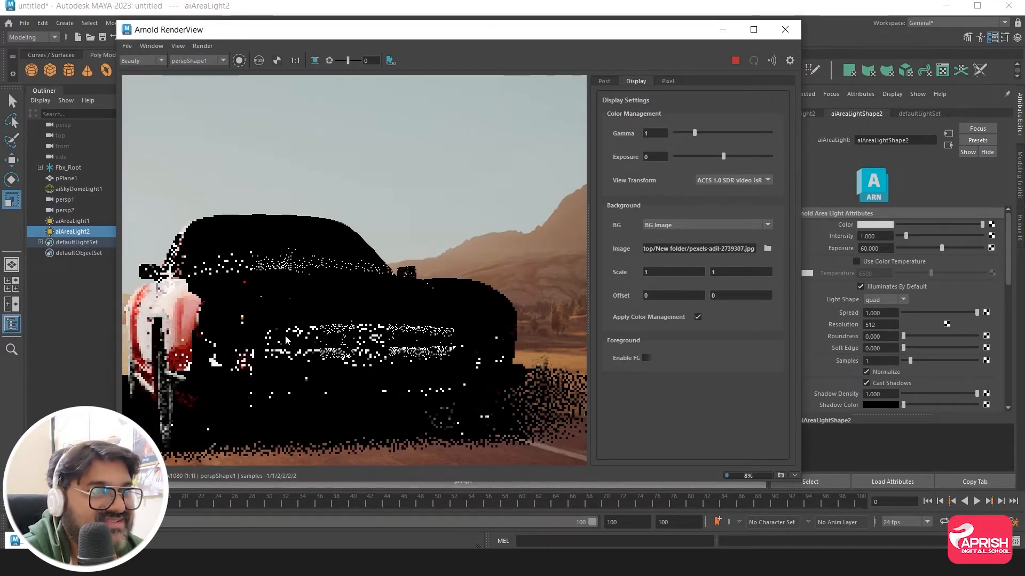
pyautogui.moveTo(942, 248); pyautogui.dragTo(913, 248)
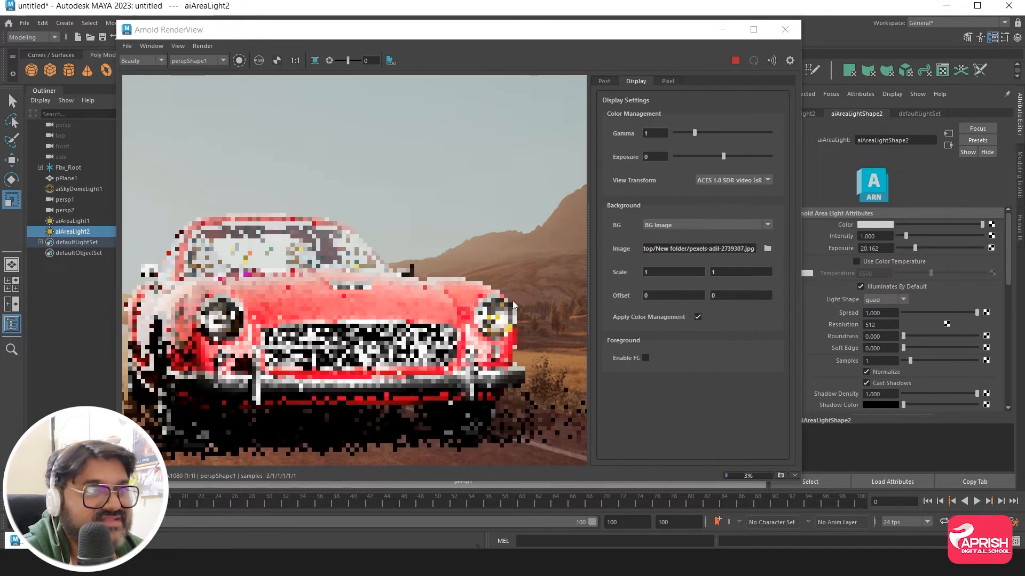
pyautogui.moveTo(391, 30); pyautogui.dragTo(396, 24)
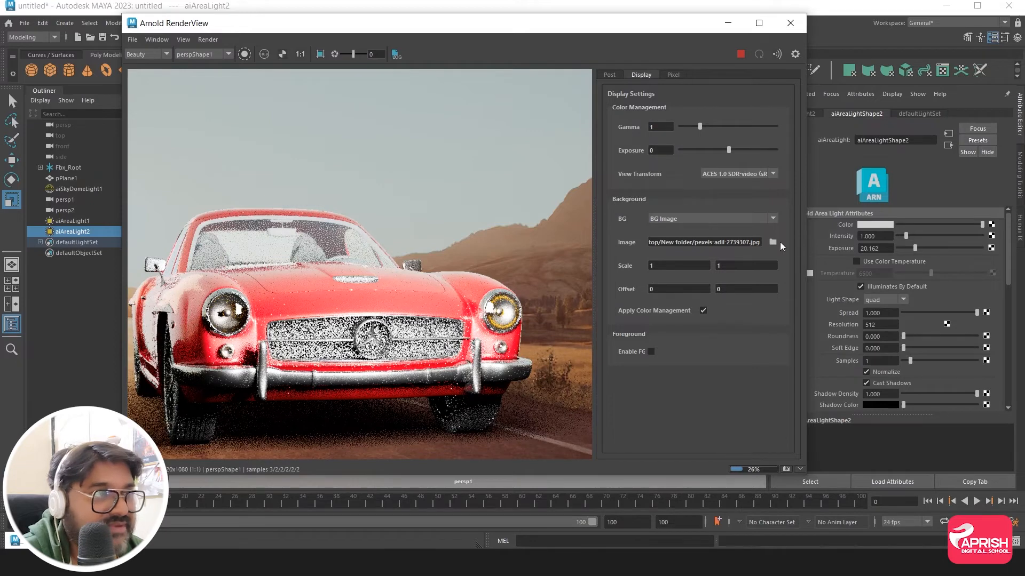
pyautogui.moveTo(915, 248); pyautogui.dragTo(912, 248)
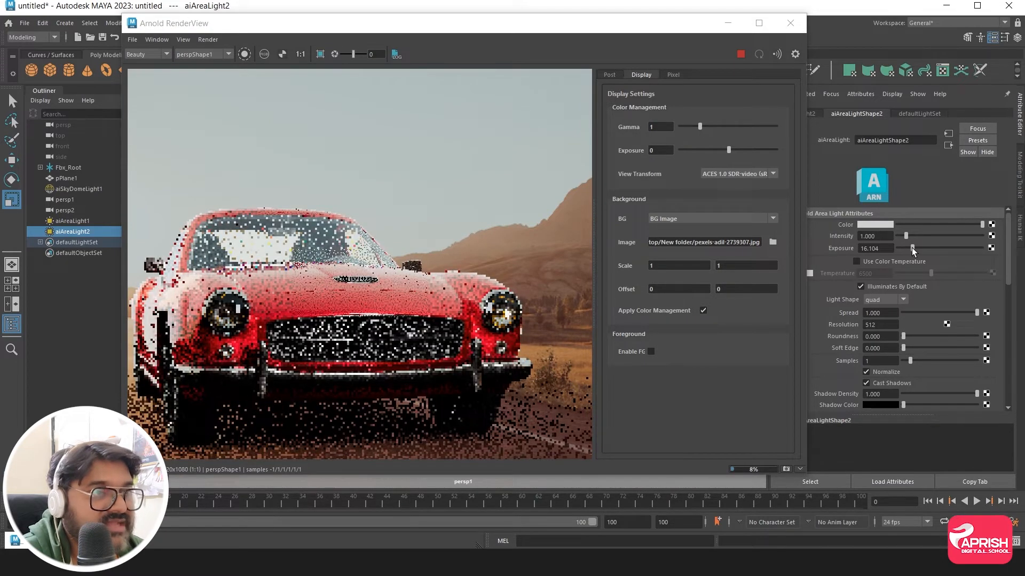
pyautogui.moveTo(912, 248); pyautogui.dragTo(911, 247)
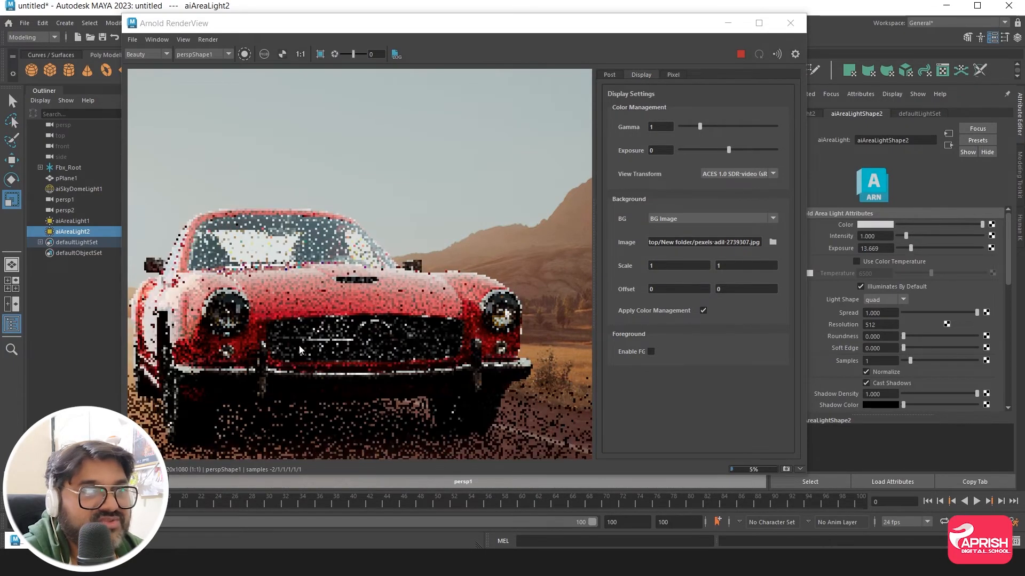
pyautogui.moveTo(883, 249); pyautogui.dragTo(819, 255)
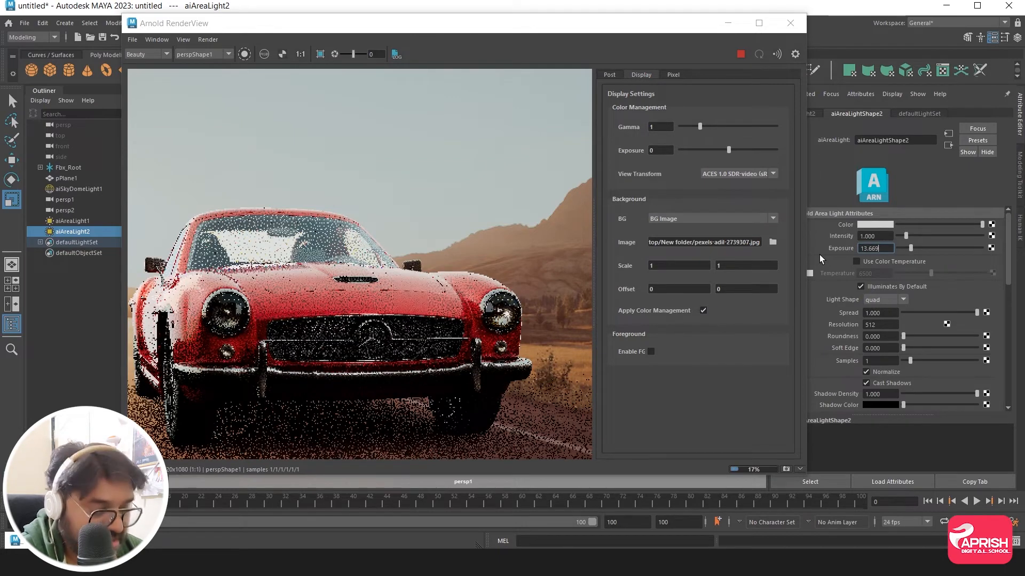
pyautogui.press('Return')
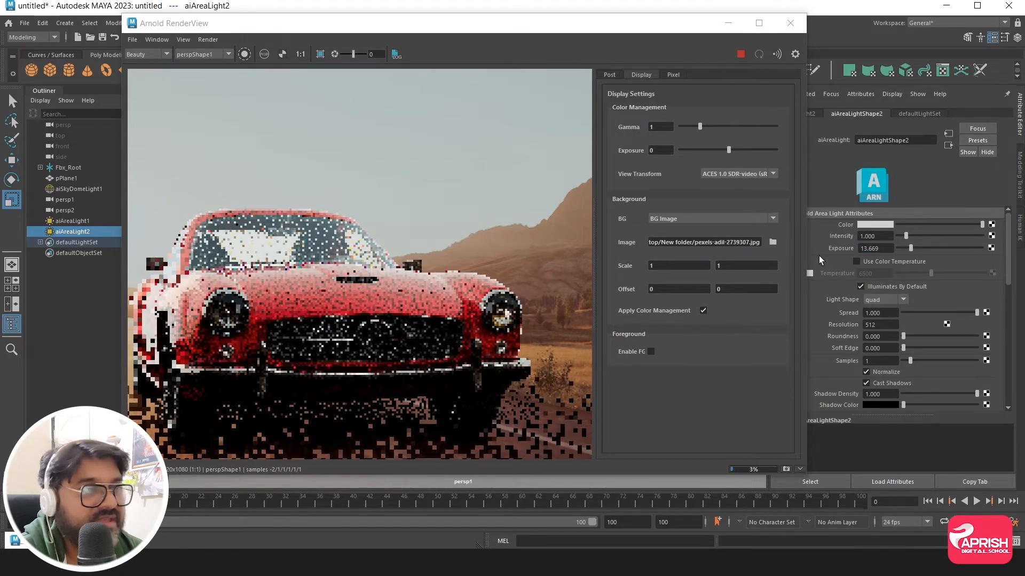
# Step: Color the second area light with the warm beige from the color history and raise its exposure to 16.104
pyautogui.click(879, 225)
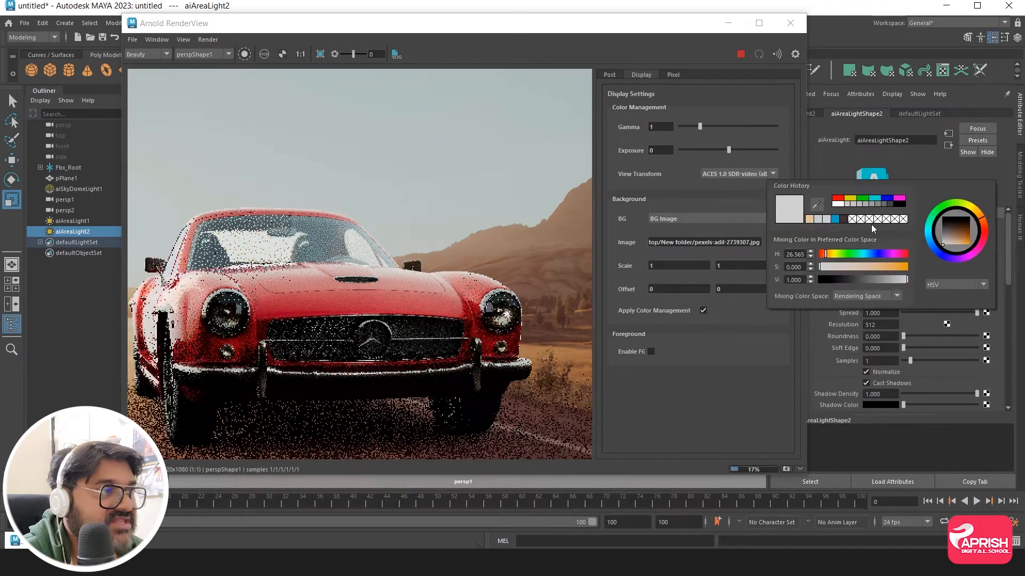
pyautogui.click(809, 219)
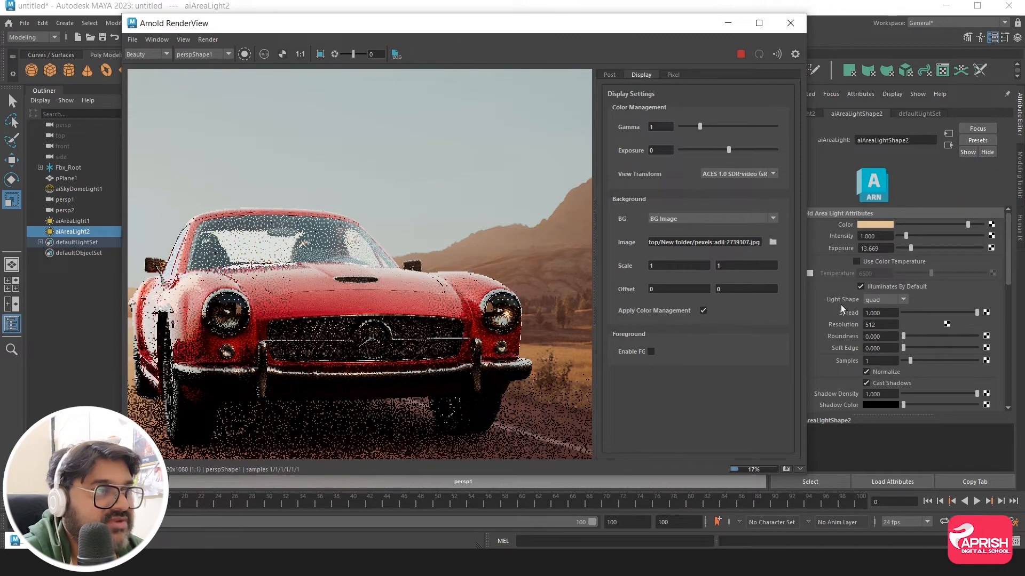
pyautogui.moveTo(913, 248); pyautogui.dragTo(911, 248)
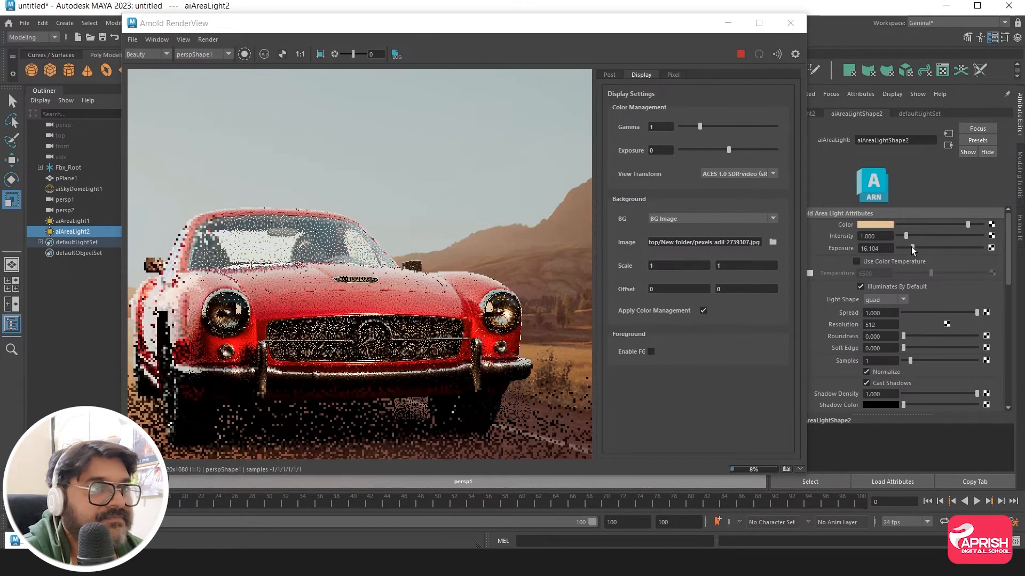
# Step: Set the render view's test resolution to Fit Window Size
pyautogui.click(183, 39)
pyautogui.moveTo(190, 59)
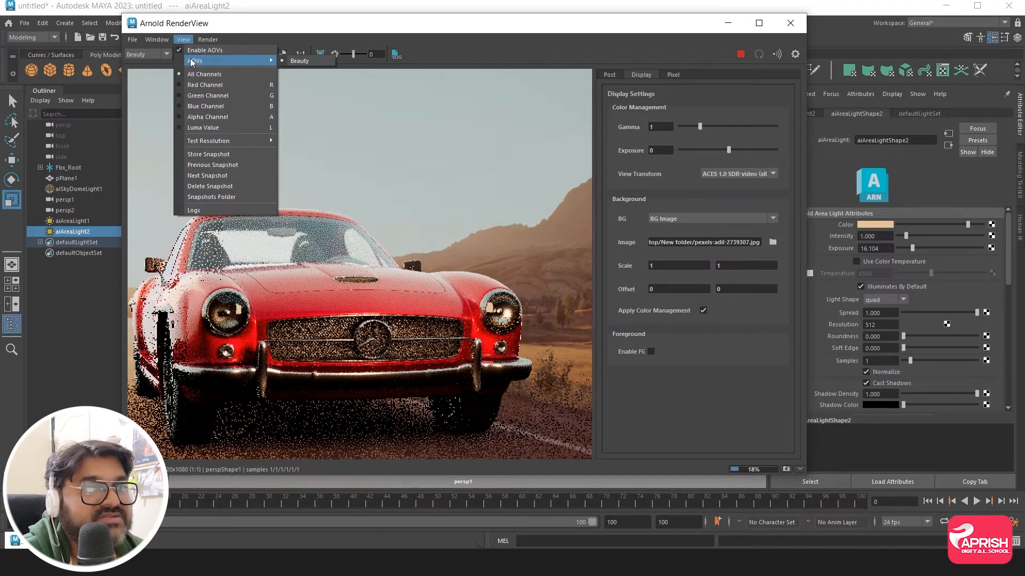
pyautogui.moveTo(224, 141)
pyautogui.click(313, 234)
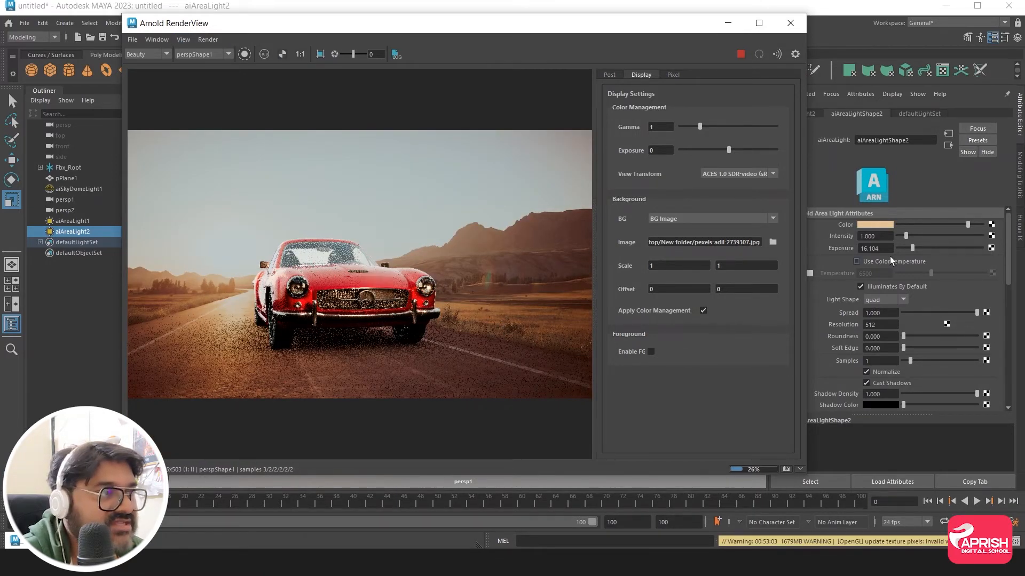
# Step: Set the second area light's exposure to 15 and reduce its color saturation to 0.5
pyautogui.moveTo(885, 249); pyautogui.dragTo(847, 252)
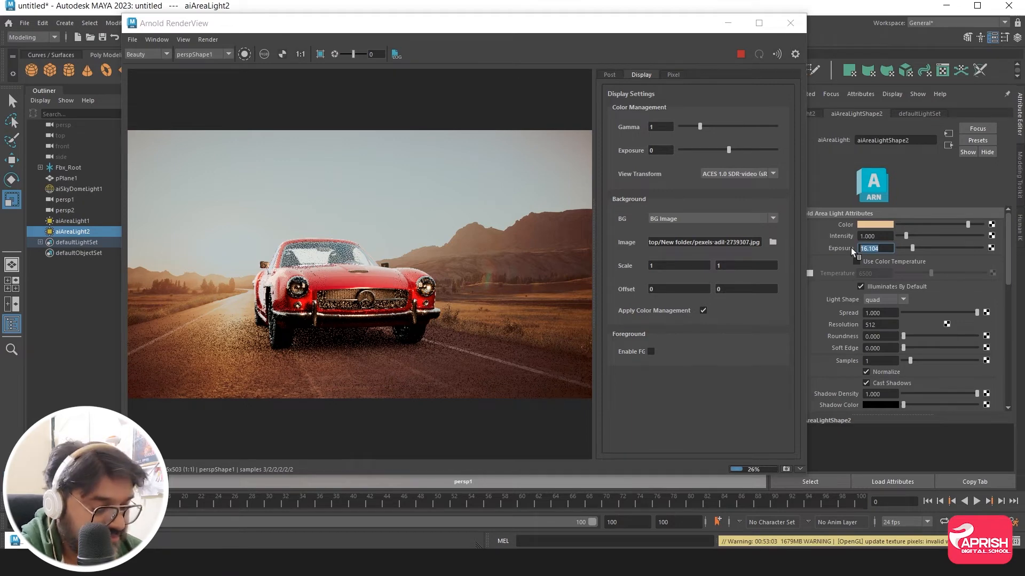
pyautogui.write('15')
pyautogui.press('Return')
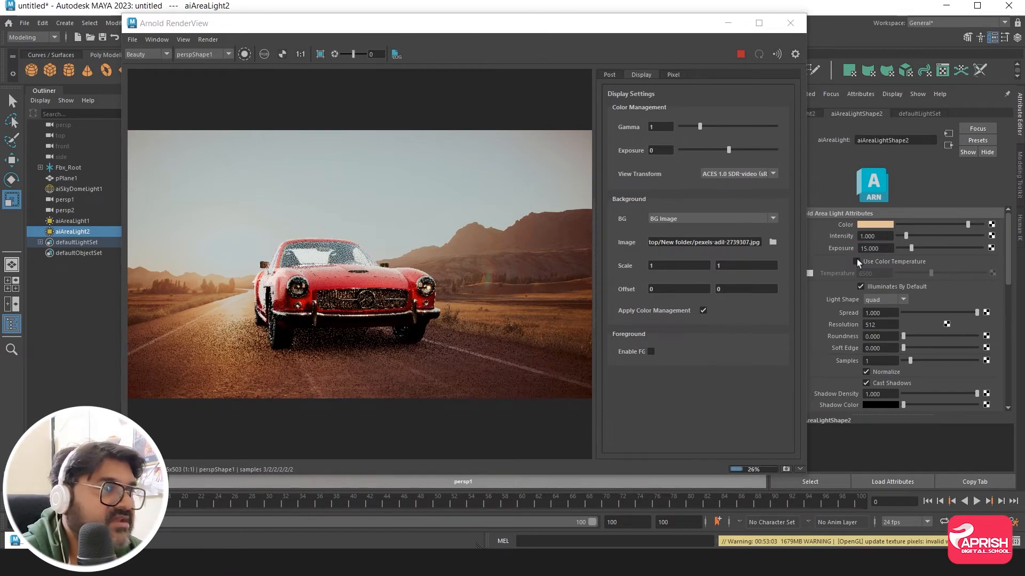
pyautogui.click(888, 224)
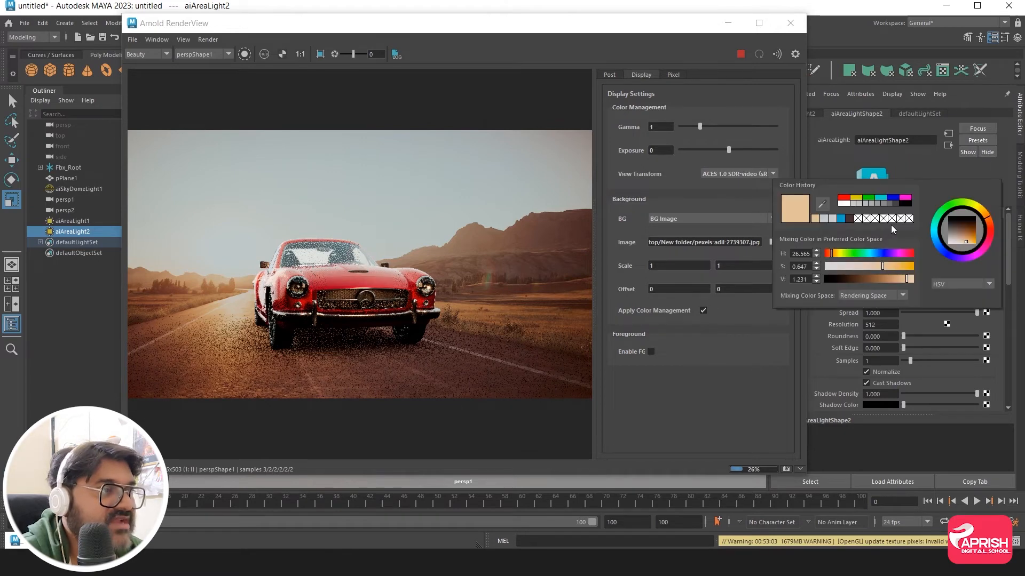
pyautogui.moveTo(873, 265); pyautogui.dragTo(869, 265)
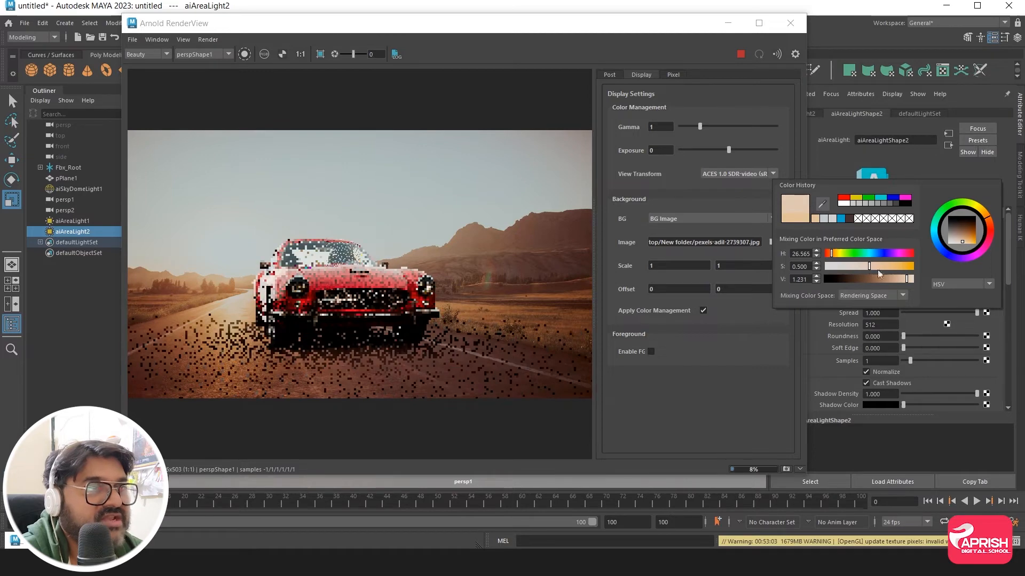
pyautogui.click(565, 31)
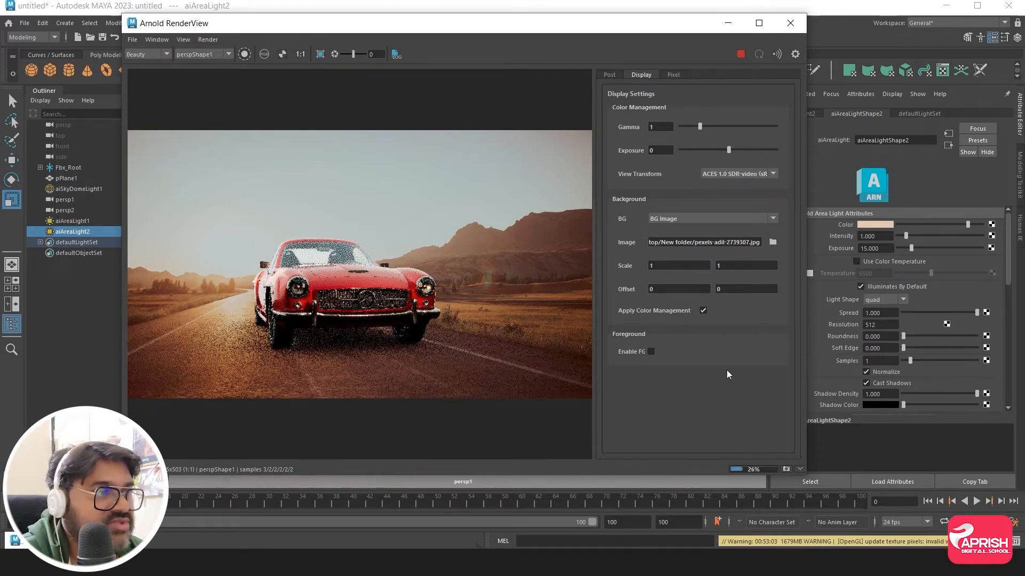
# Step: Set the samples to 3 on the second area light and on the first area light
pyautogui.moveTo(877, 365); pyautogui.dragTo(855, 365)
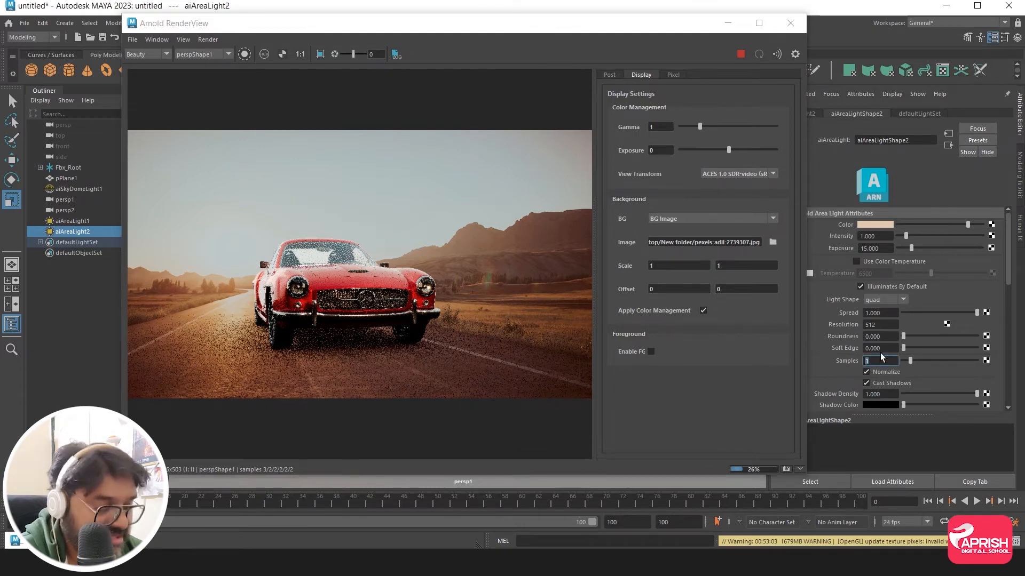
pyautogui.write('3')
pyautogui.press('Return')
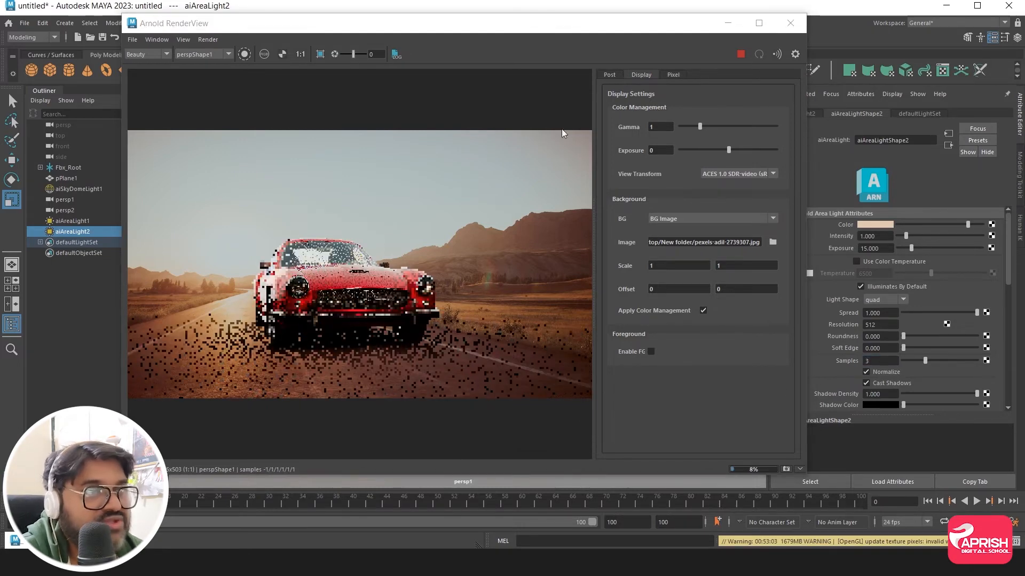
pyautogui.click(66, 221)
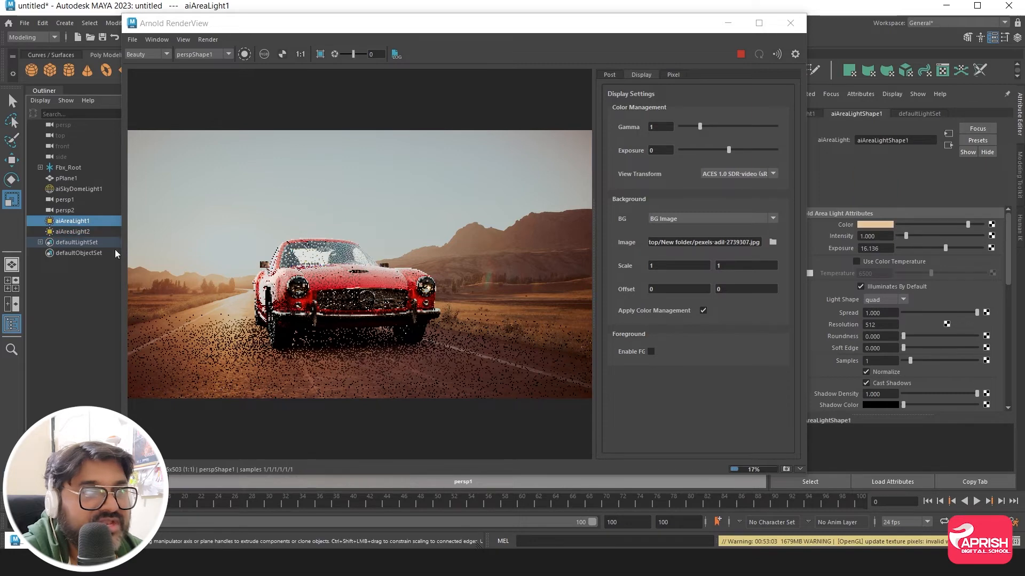
pyautogui.moveTo(878, 361); pyautogui.dragTo(847, 363)
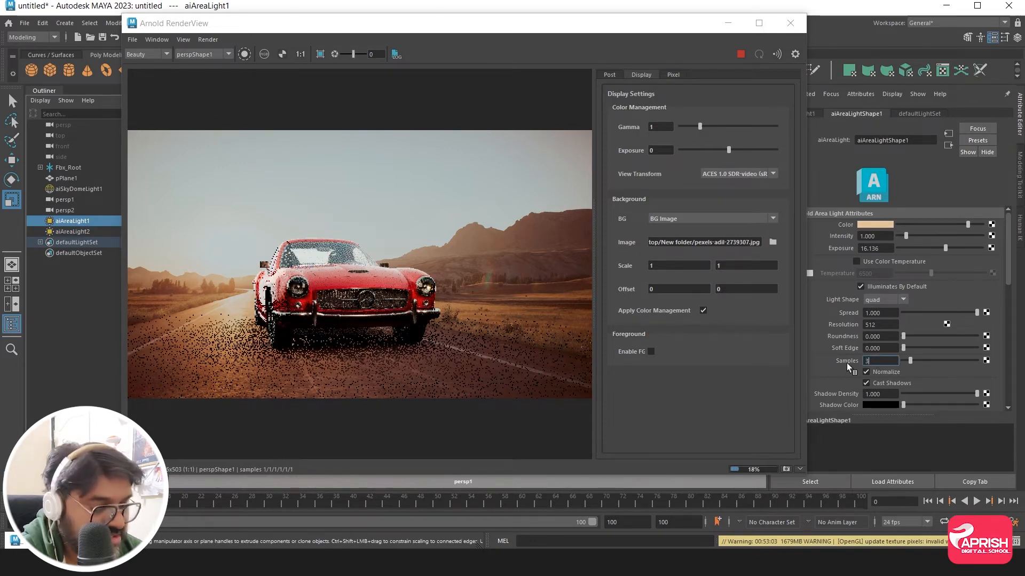
pyautogui.press('Return')
# Step: Set the sky dome light's samples to 3
pyautogui.click(63, 189)
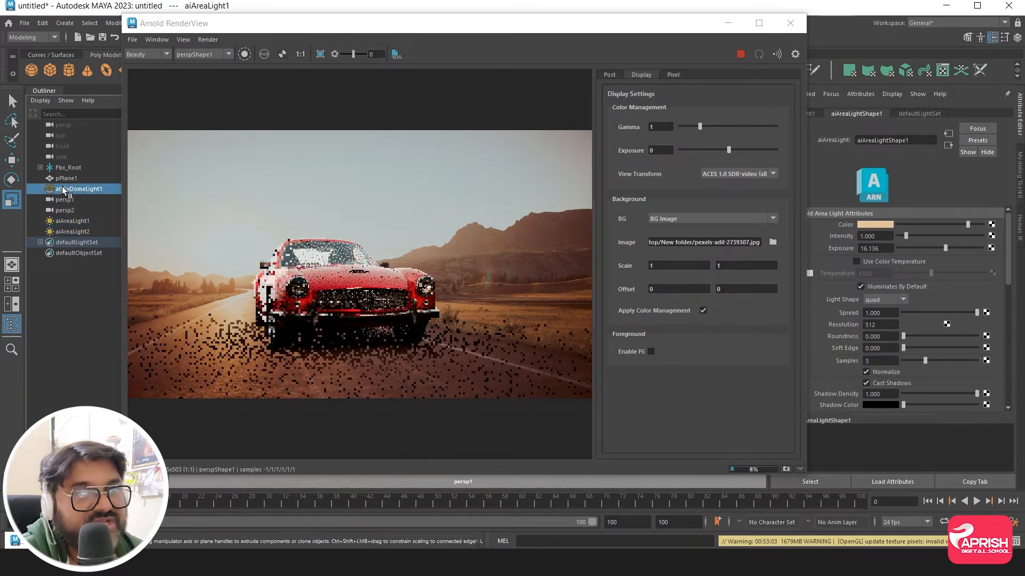
pyautogui.moveTo(875, 323); pyautogui.dragTo(839, 324)
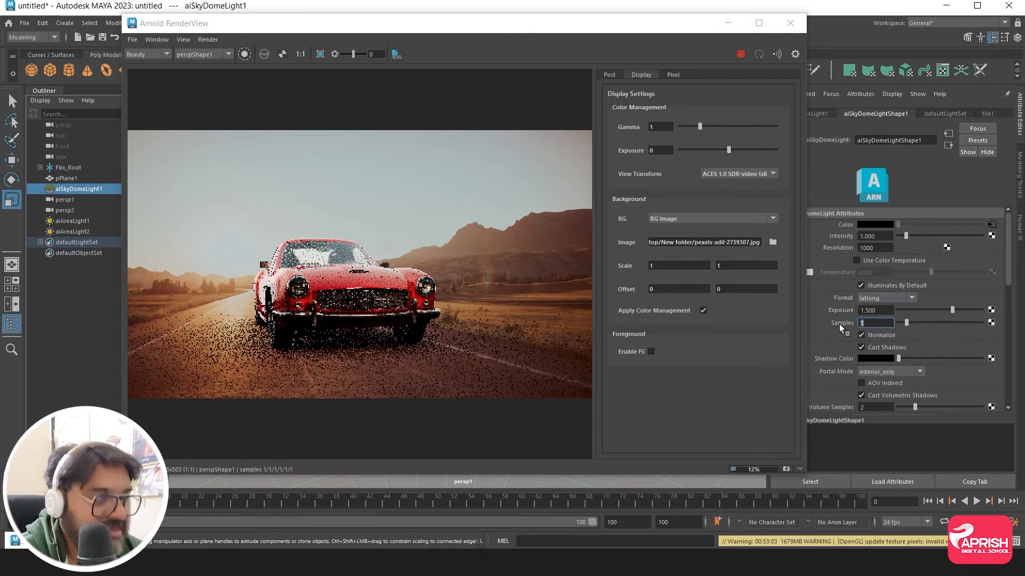
pyautogui.write('3')
pyautogui.press('Return')
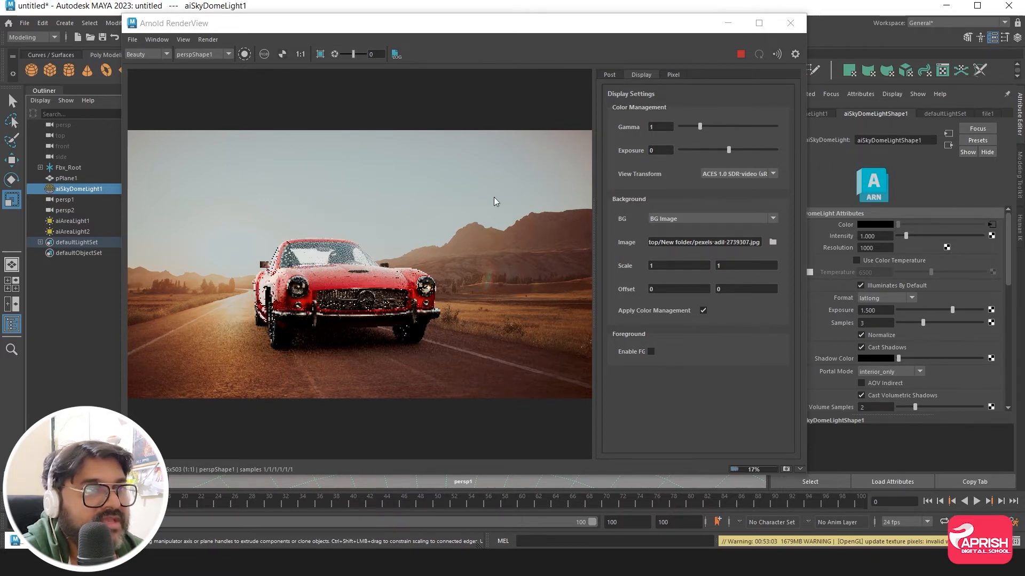
# Step: Move the render view clear of the main toolbar and set the Arnold Camera (AA) samples to 4 in the render settings
pyautogui.click(537, 34)
pyautogui.moveTo(537, 34); pyautogui.dragTo(529, 80)
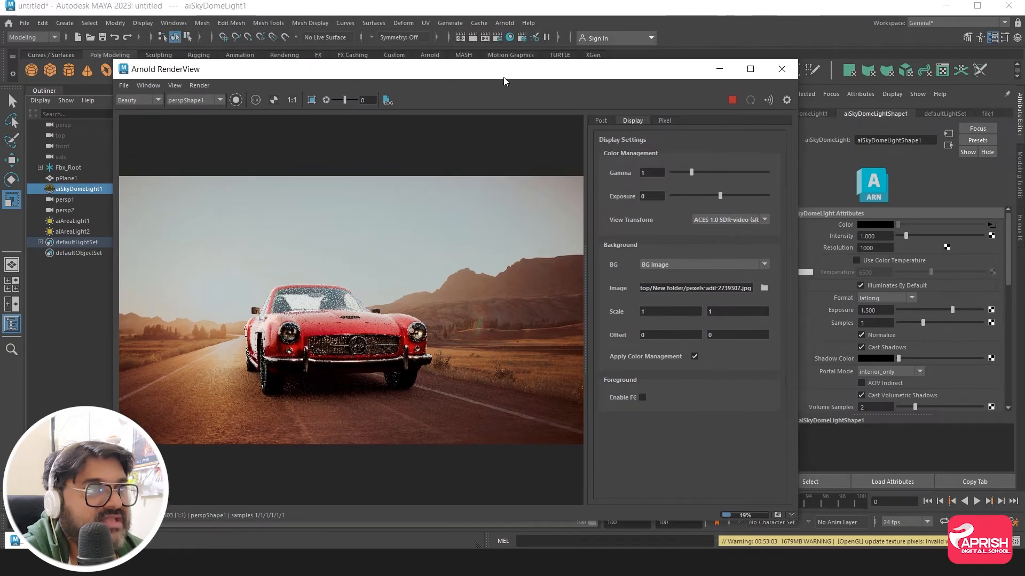
pyautogui.click(498, 38)
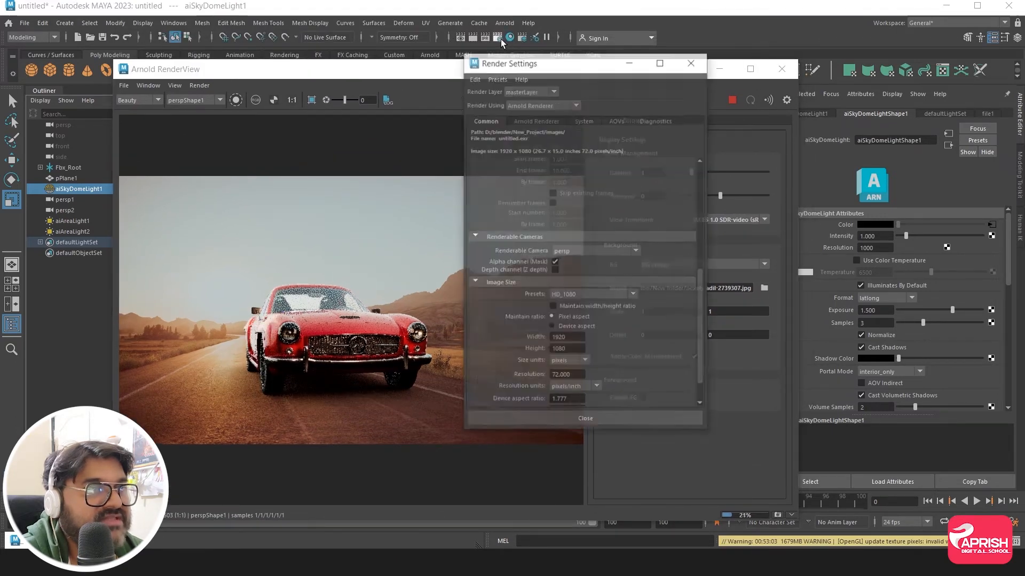
pyautogui.click(535, 121)
pyautogui.doubleClick(578, 176)
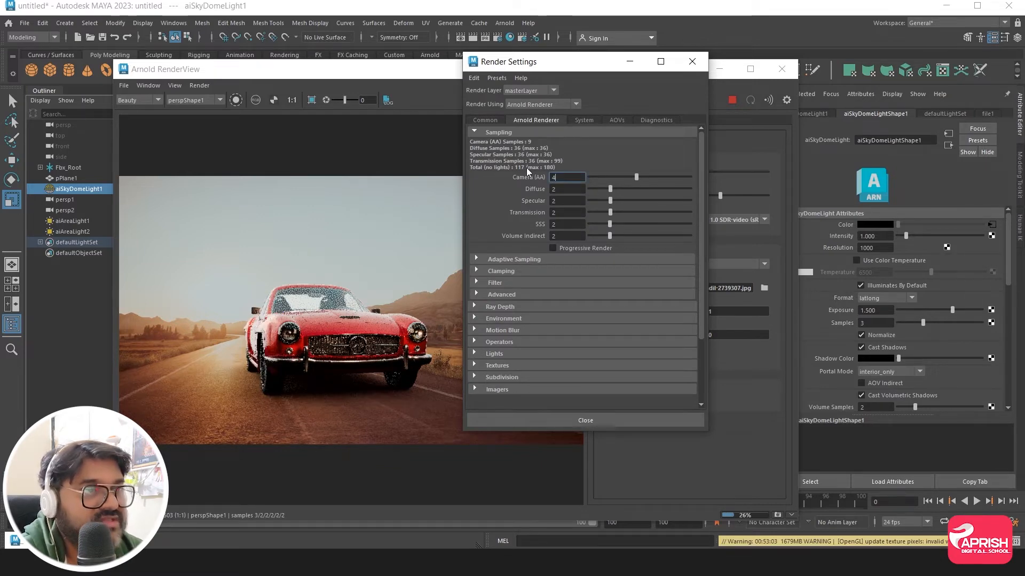
pyautogui.write('4')
pyautogui.press('Tab')
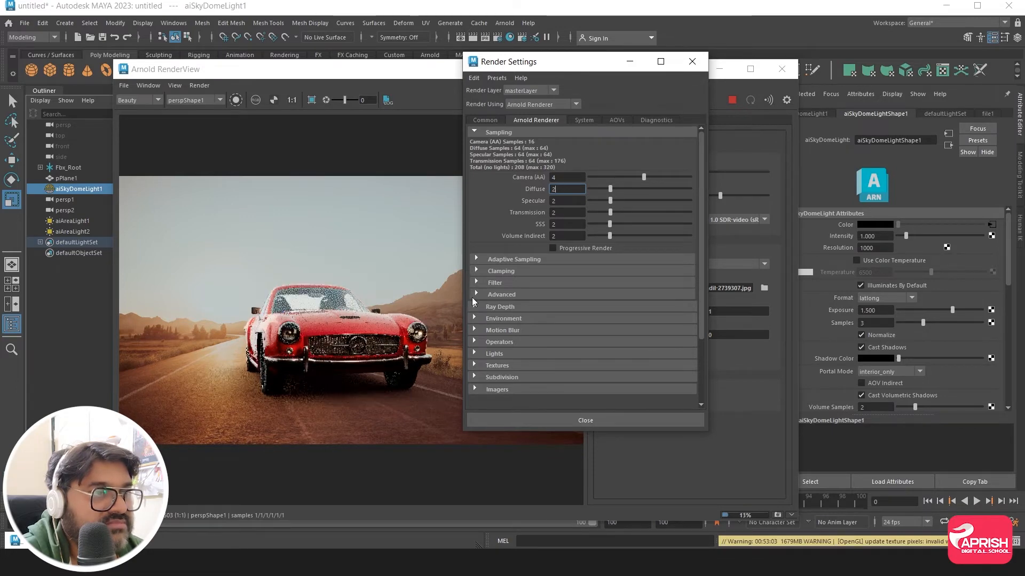
# Step: Set the diffuse and specular ray depth to 4 and minimize the render settings
pyautogui.click(474, 307)
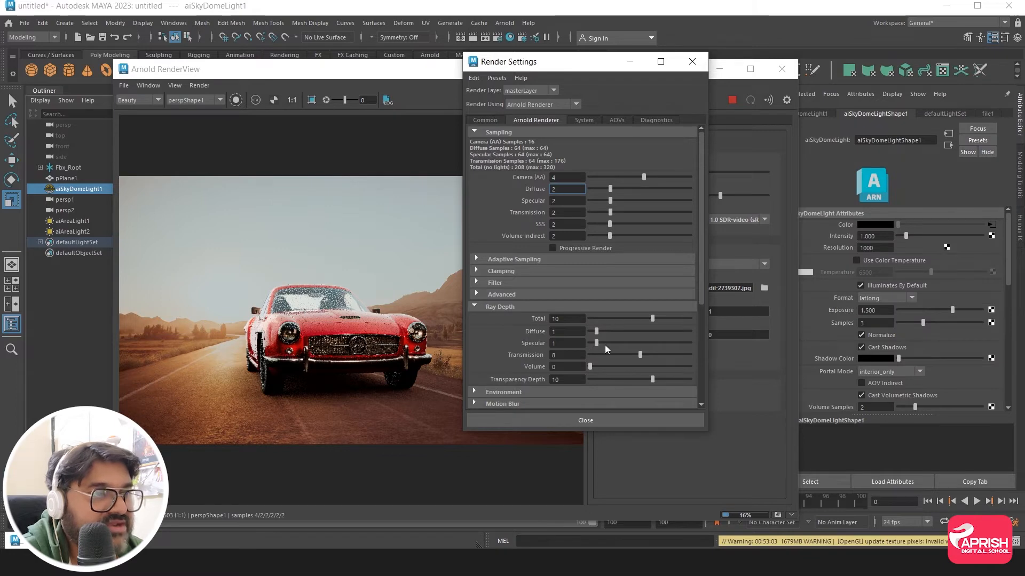
pyautogui.moveTo(597, 331); pyautogui.dragTo(615, 341)
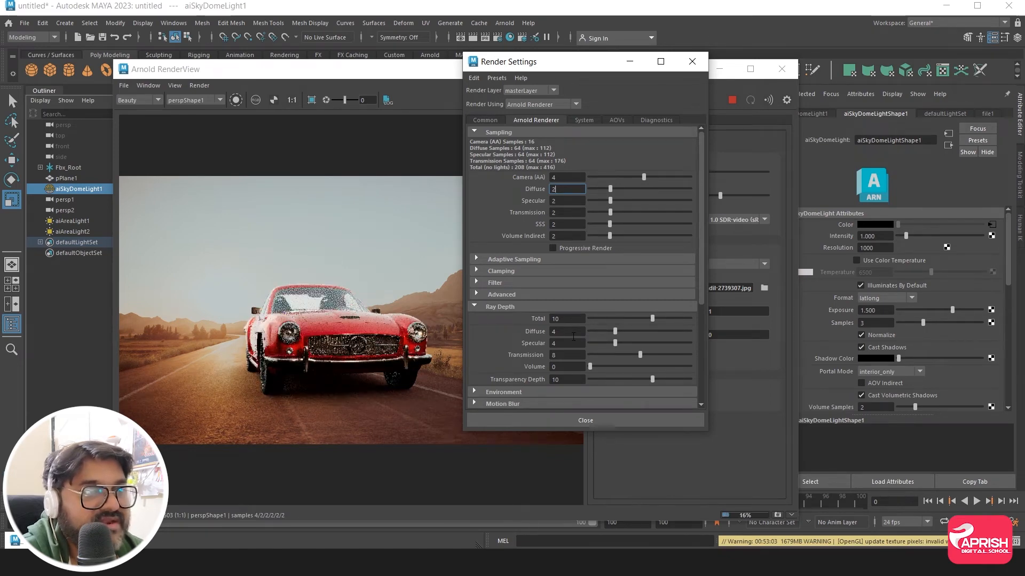
pyautogui.click(630, 63)
# Step: Maximize the Arnold render view and set its test resolution to 150%
pyautogui.click(750, 69)
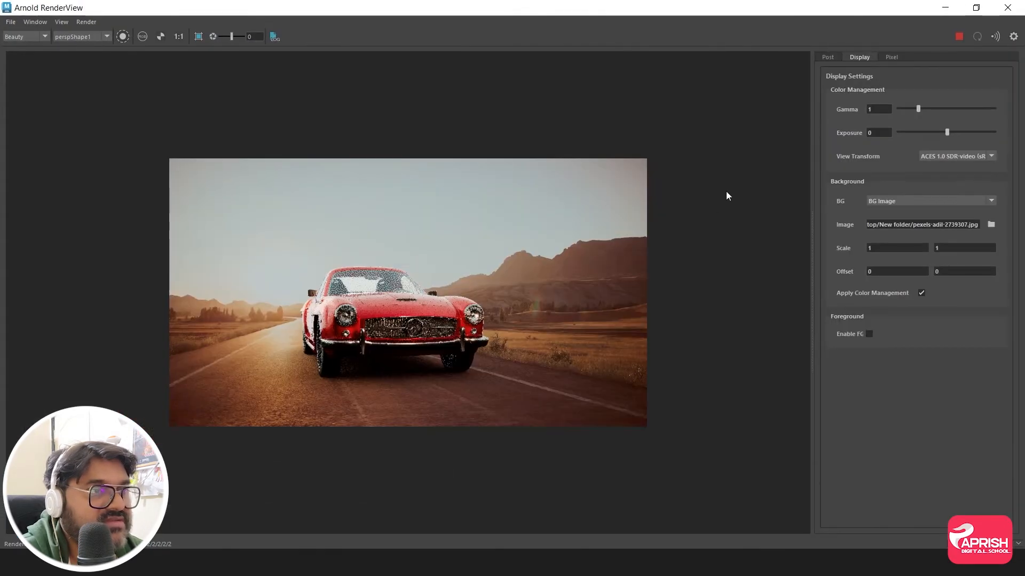
pyautogui.click(61, 22)
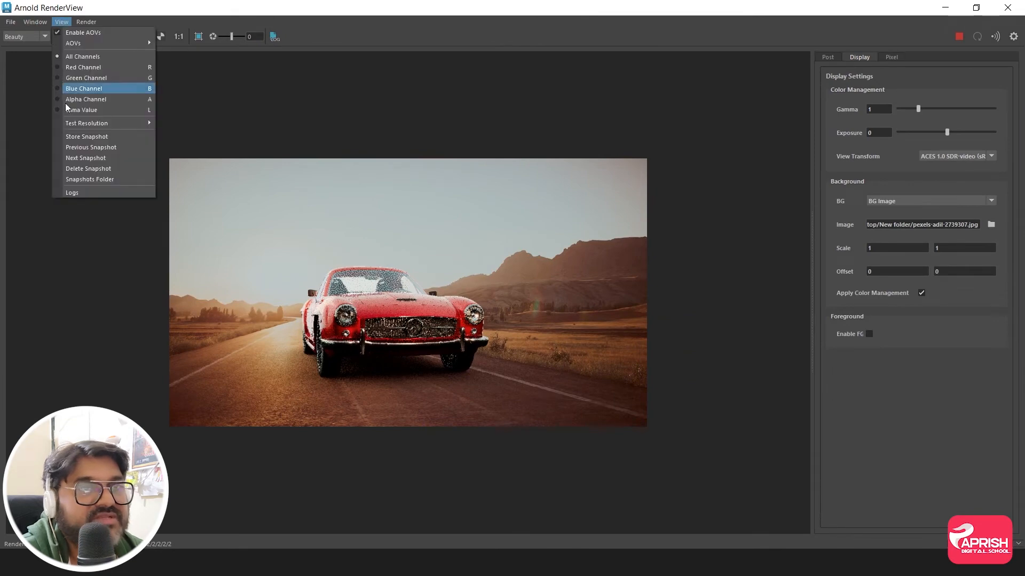
pyautogui.moveTo(89, 126)
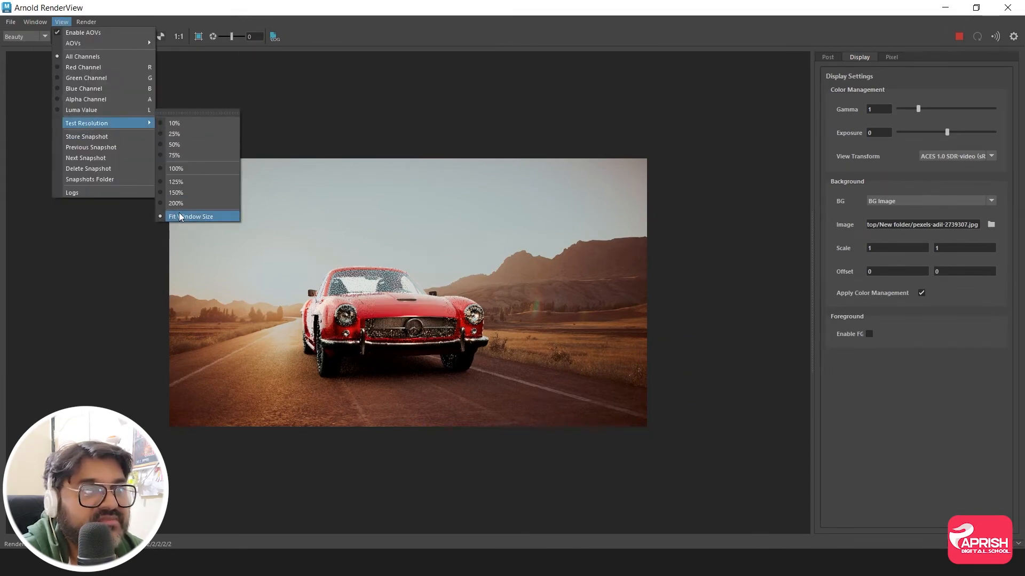
pyautogui.click(178, 192)
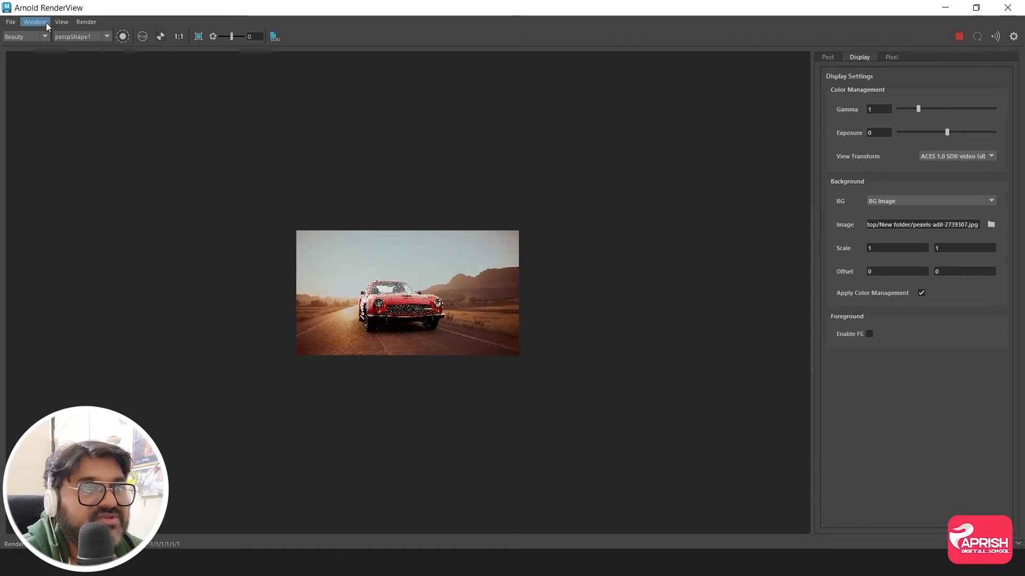
# Step: Try test resolutions of 50% and 10% for the Arnold render view
pyautogui.click(62, 22)
pyautogui.moveTo(80, 123)
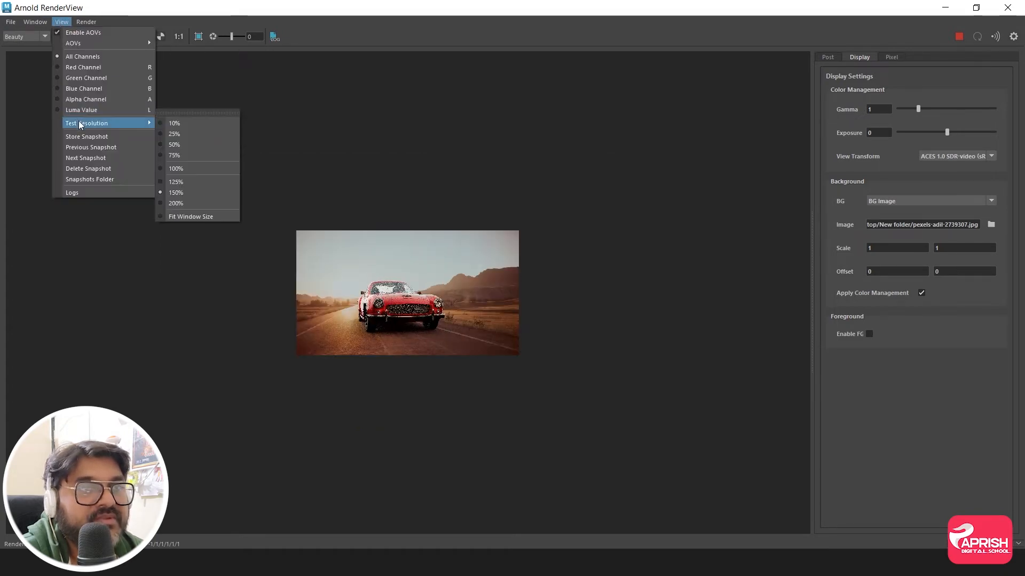
pyautogui.click(174, 145)
pyautogui.click(63, 22)
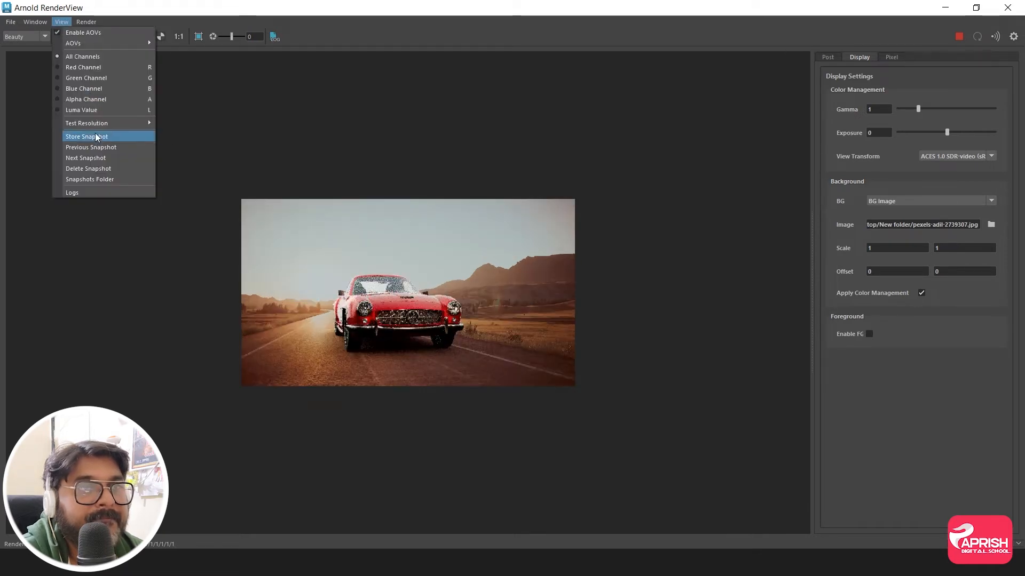
pyautogui.moveTo(93, 122)
pyautogui.click(168, 123)
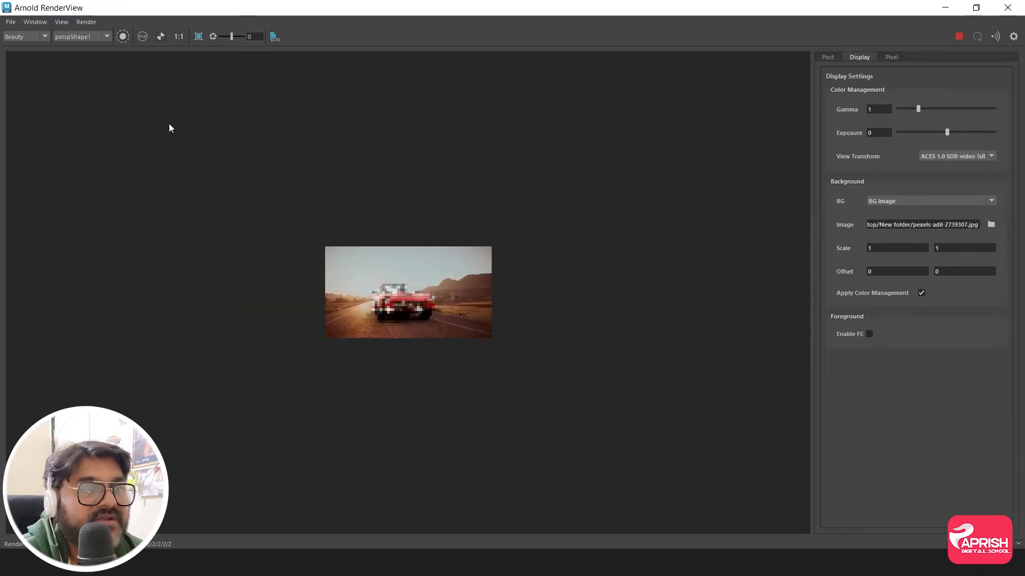
# Step: Set the render view's test resolution to Fit Window Size and restore the maximized view to a smaller floating window
pyautogui.click(61, 21)
pyautogui.click(184, 216)
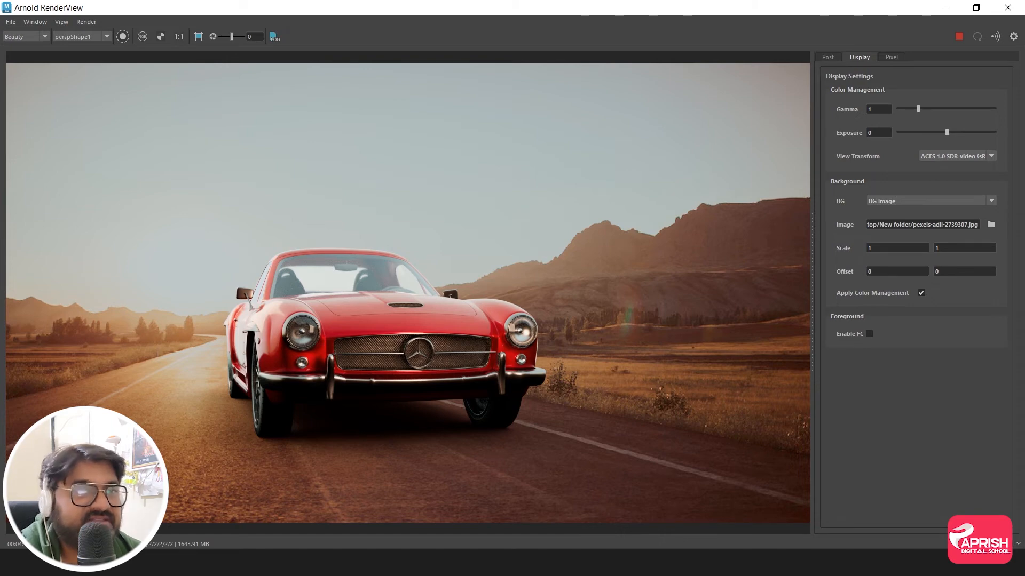
pyautogui.moveTo(138, 8); pyautogui.dragTo(222, 19)
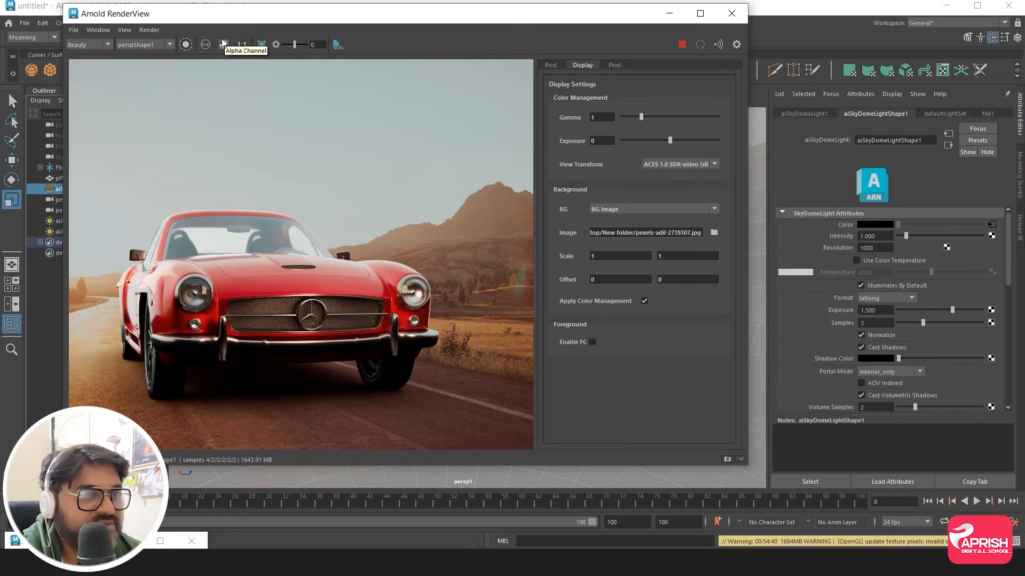
# Step: Save the render as a multi-layer EXR named car in New folder on the Desktop, and close the render view
pyautogui.click(74, 29)
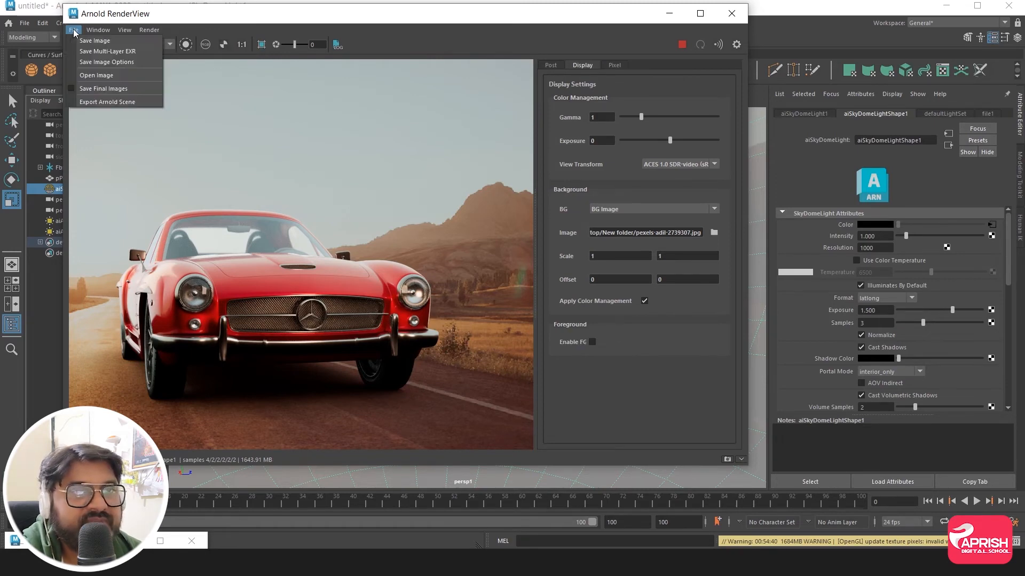
pyautogui.click(108, 52)
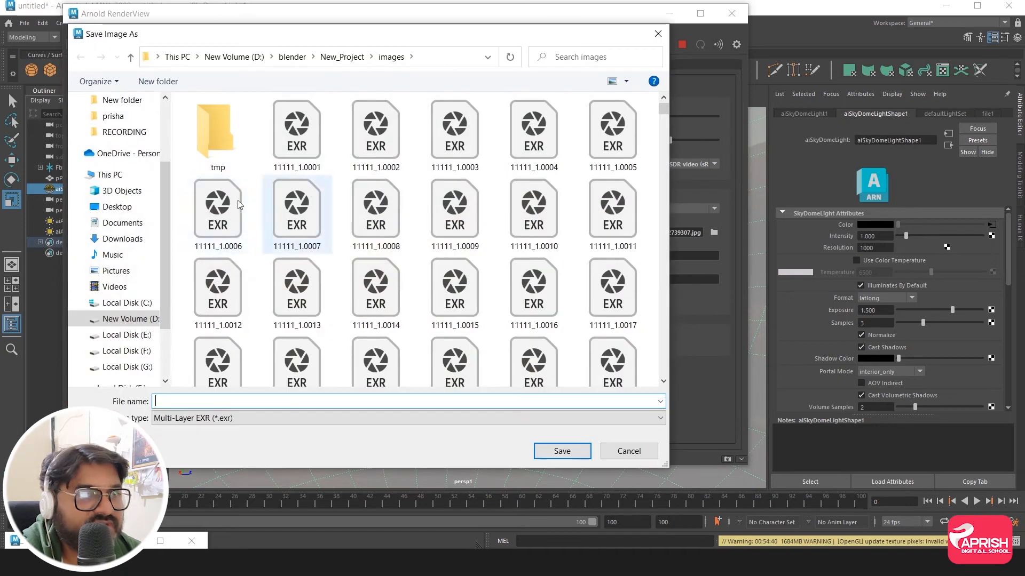
pyautogui.scroll(3, 123, 139)
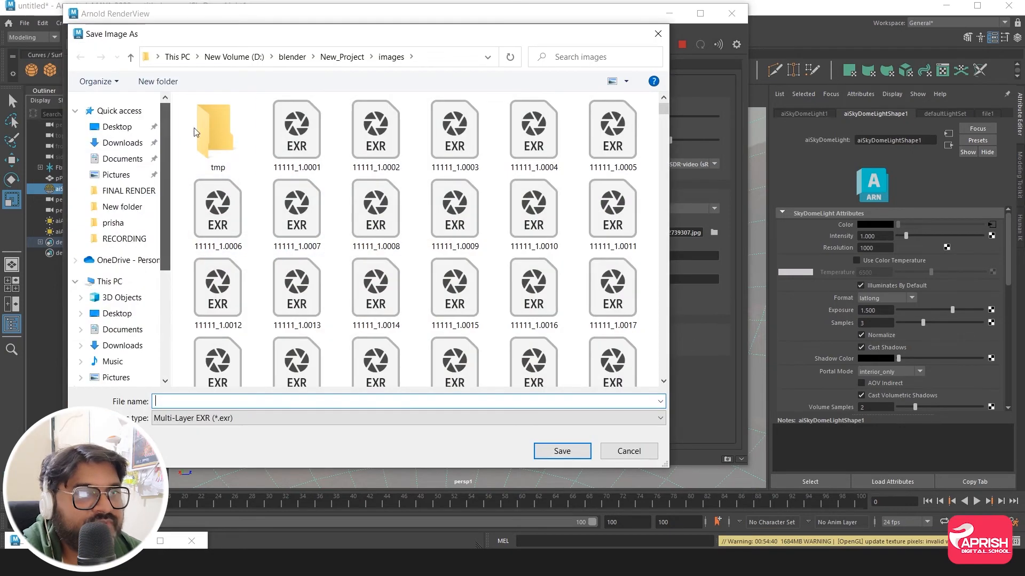
pyautogui.click(124, 131)
pyautogui.doubleClick(293, 155)
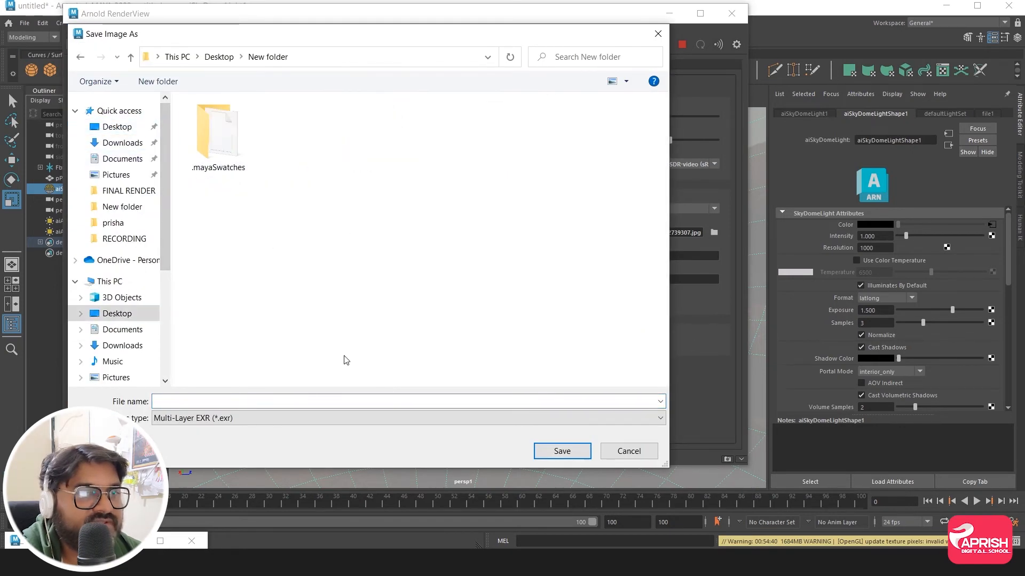
pyautogui.click(184, 400)
pyautogui.write('car')
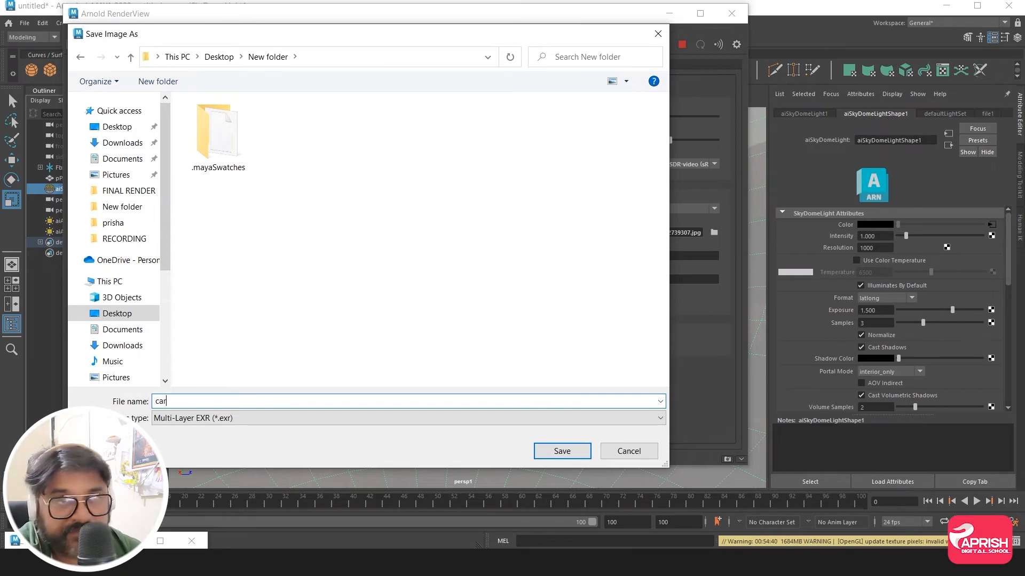
pyautogui.click(562, 451)
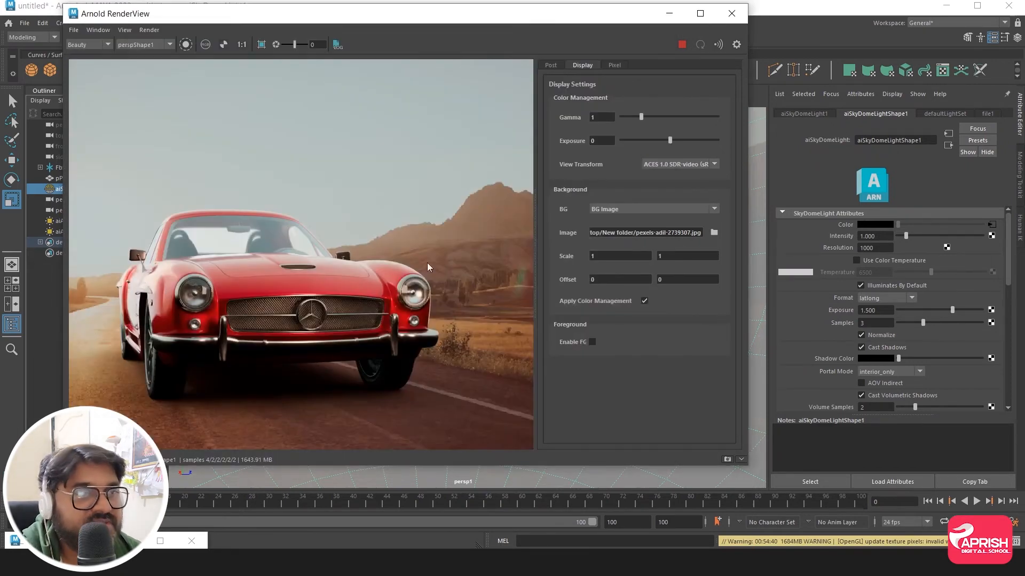
pyautogui.click(731, 21)
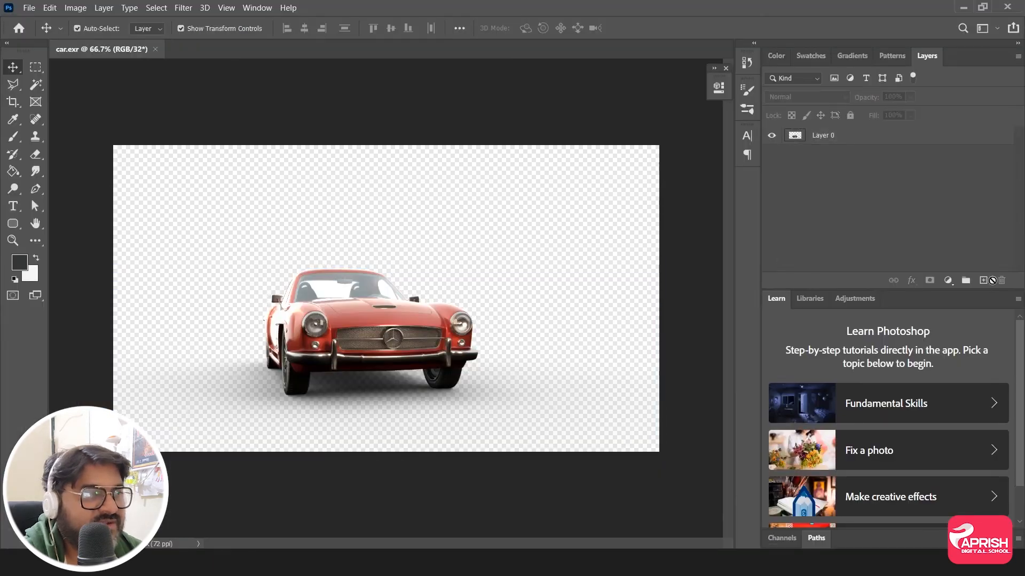
# Step: In Photoshop, add a new layer beneath the car layer and try to fill it with the Paint Bucket
pyautogui.click(984, 282)
pyautogui.moveTo(814, 144); pyautogui.dragTo(819, 162)
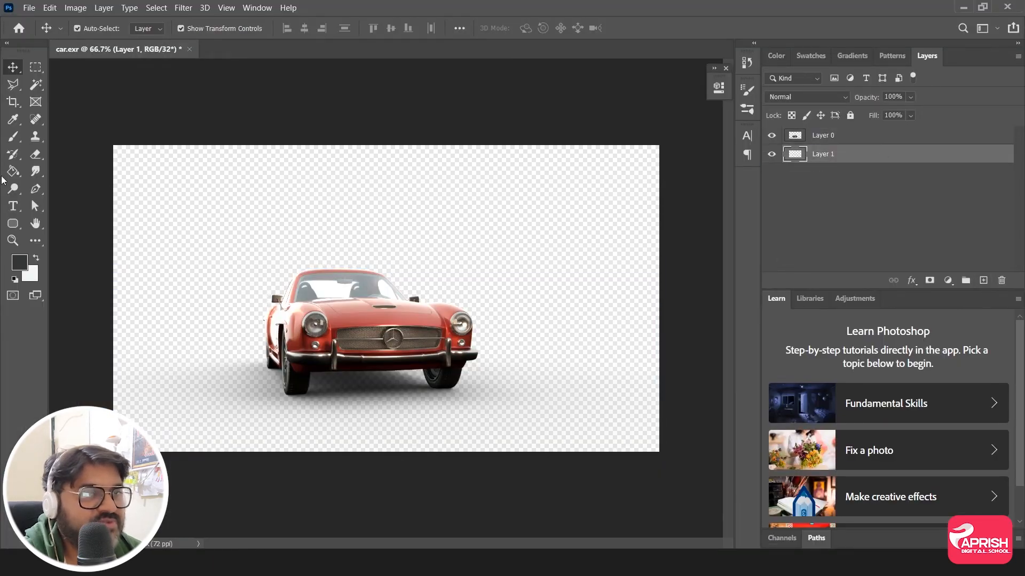
pyautogui.click(13, 171)
pyautogui.click(164, 314)
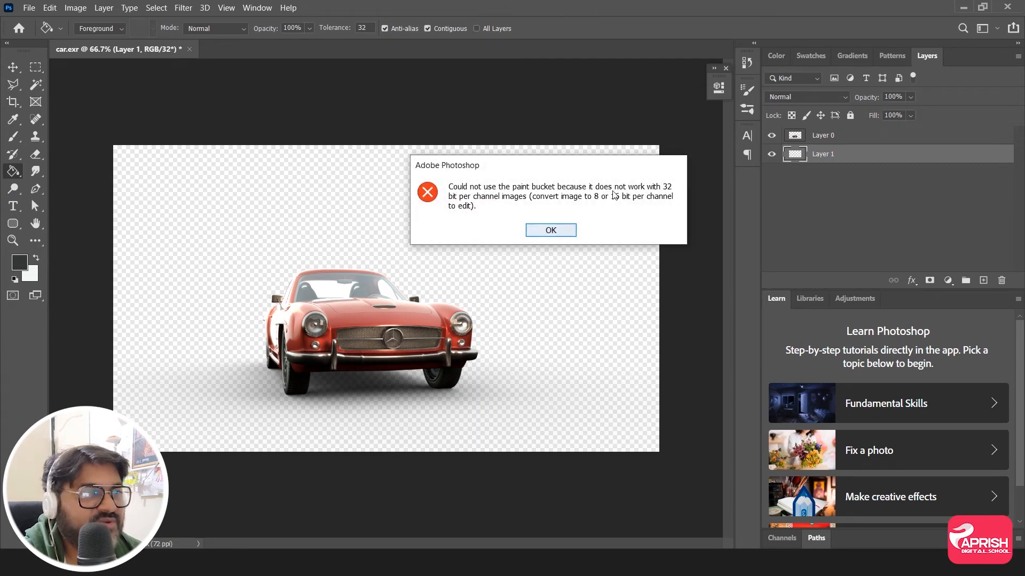
pyautogui.click(547, 235)
pyautogui.click(442, 216)
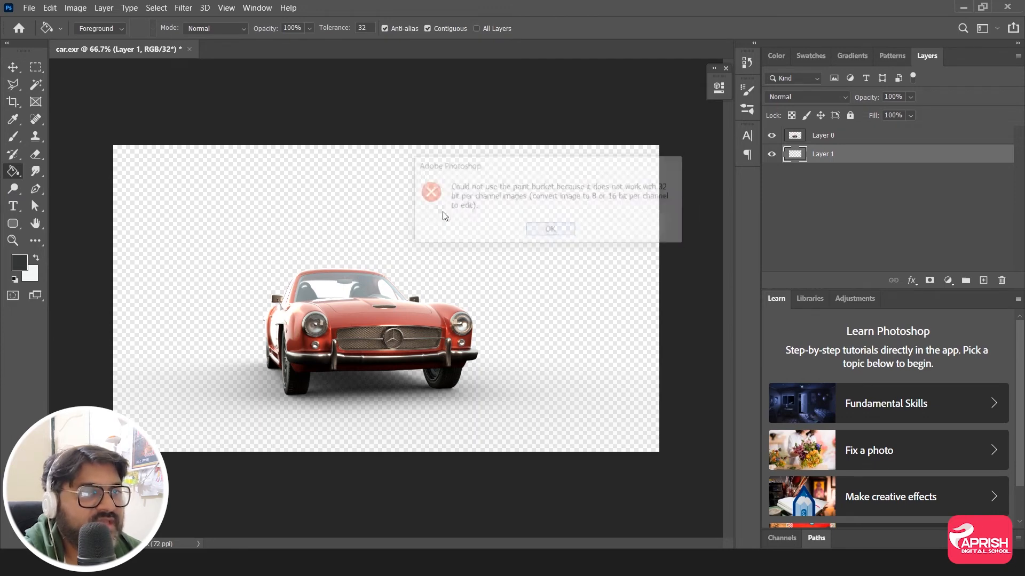
pyautogui.click(552, 233)
# Step: Convert the car.exr document to 16 bits per channel without merging its layers
pyautogui.click(75, 8)
pyautogui.moveTo(85, 21)
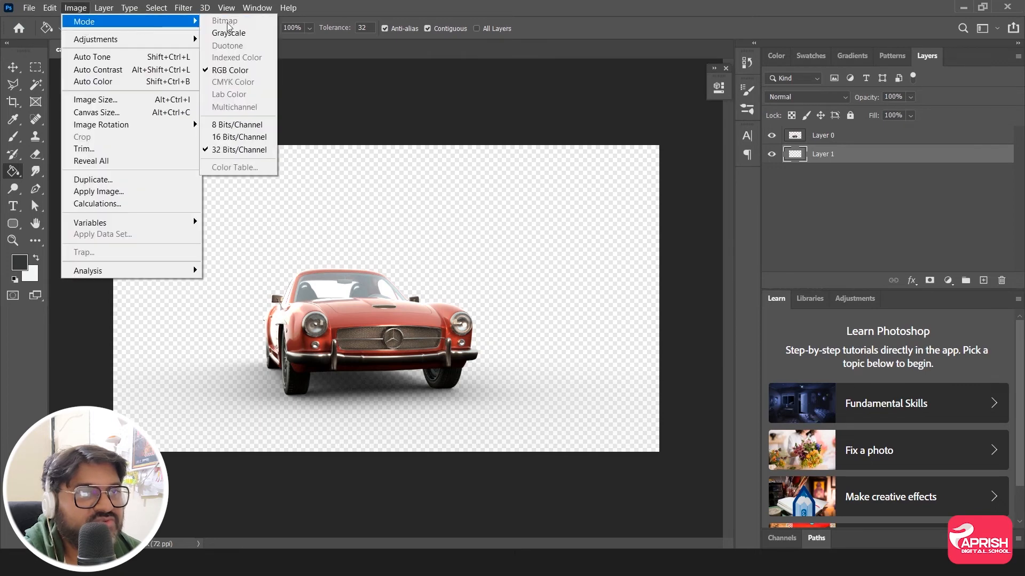
pyautogui.click(231, 138)
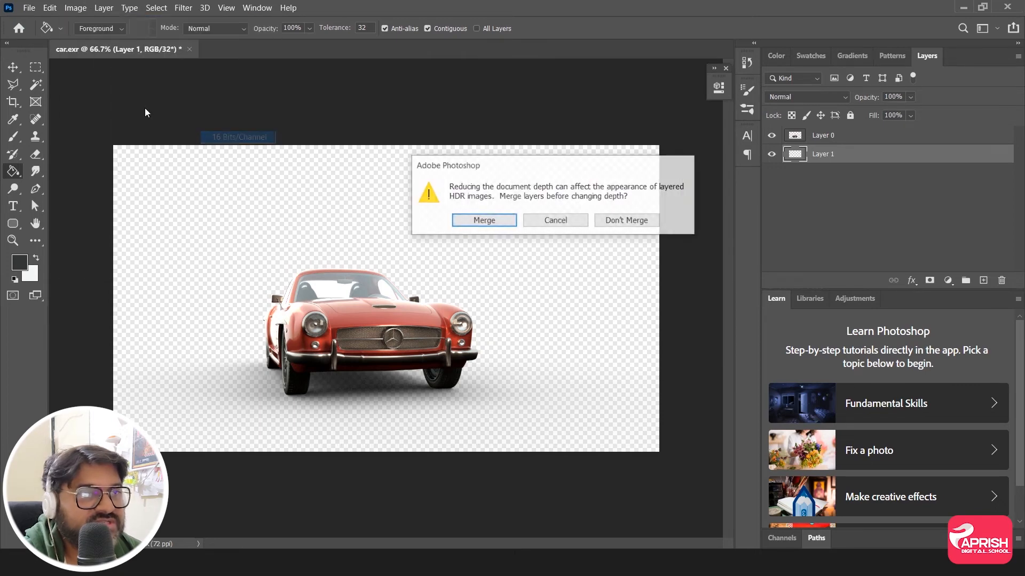
pyautogui.click(624, 220)
# Step: Fill the empty layer beneath the car with black, undo the fill, and delete that layer
pyautogui.click(230, 252)
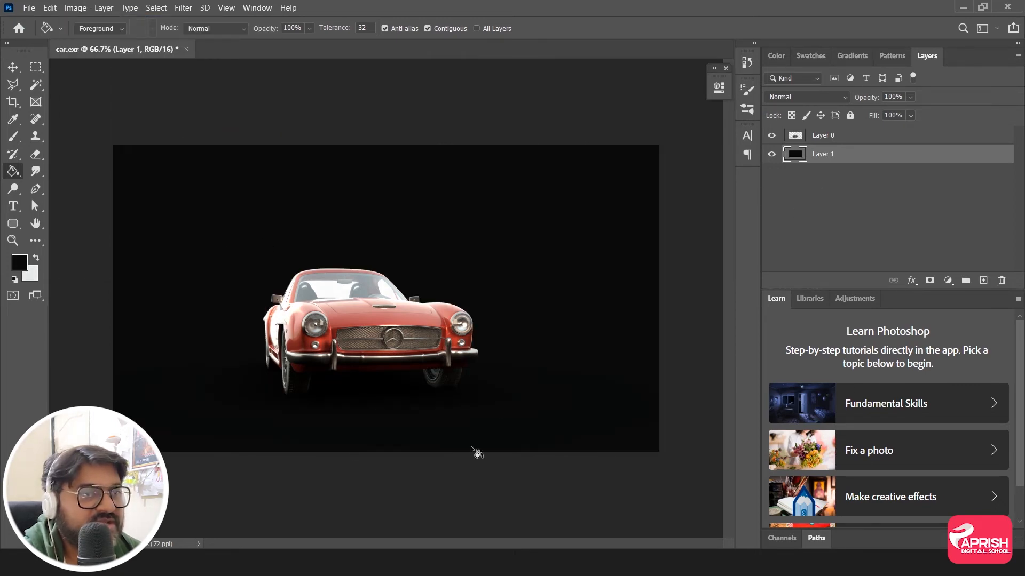
pyautogui.hotkey('ctrl', 'z')
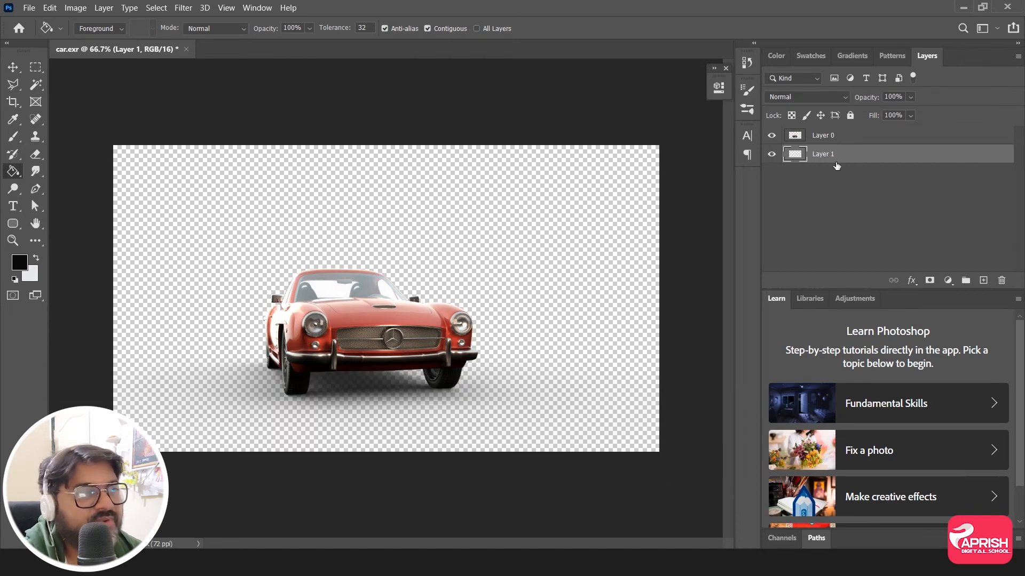
pyautogui.click(1001, 280)
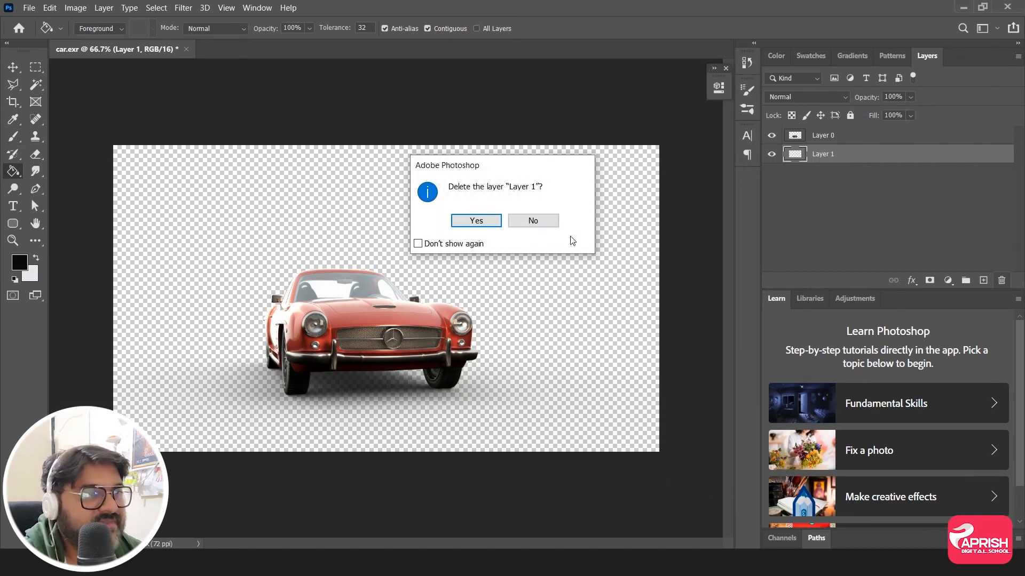
pyautogui.click(481, 219)
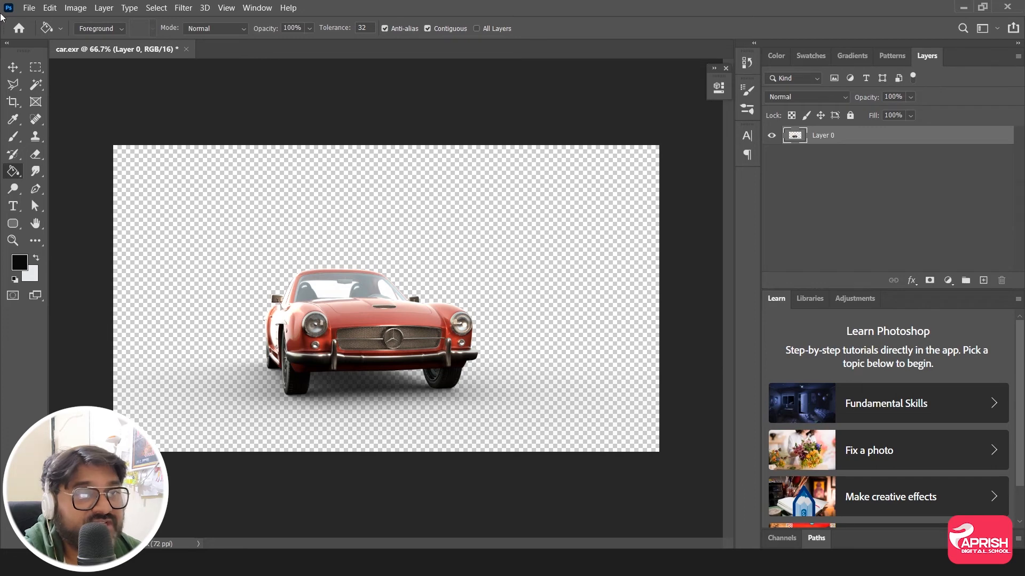
# Step: Open the road background image pexels-adil-2739307 from New folder on the Desktop
pyautogui.click(30, 8)
pyautogui.click(32, 32)
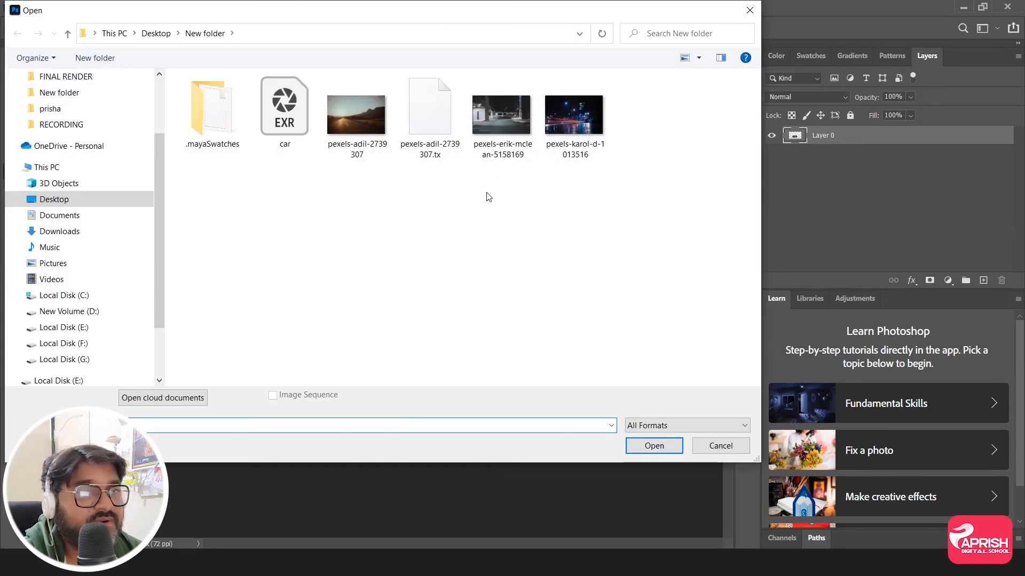
pyautogui.click(357, 117)
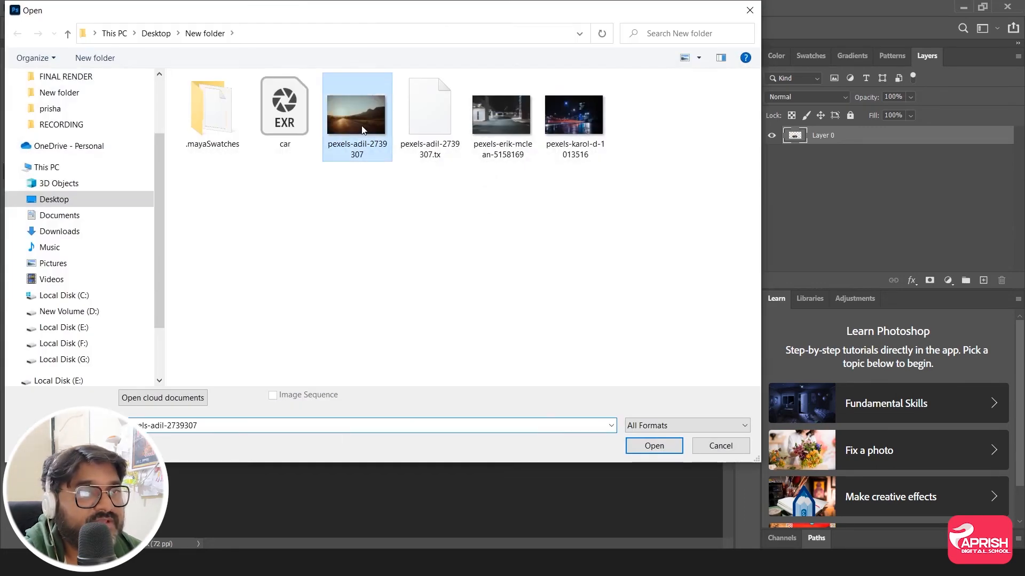
pyautogui.click(651, 444)
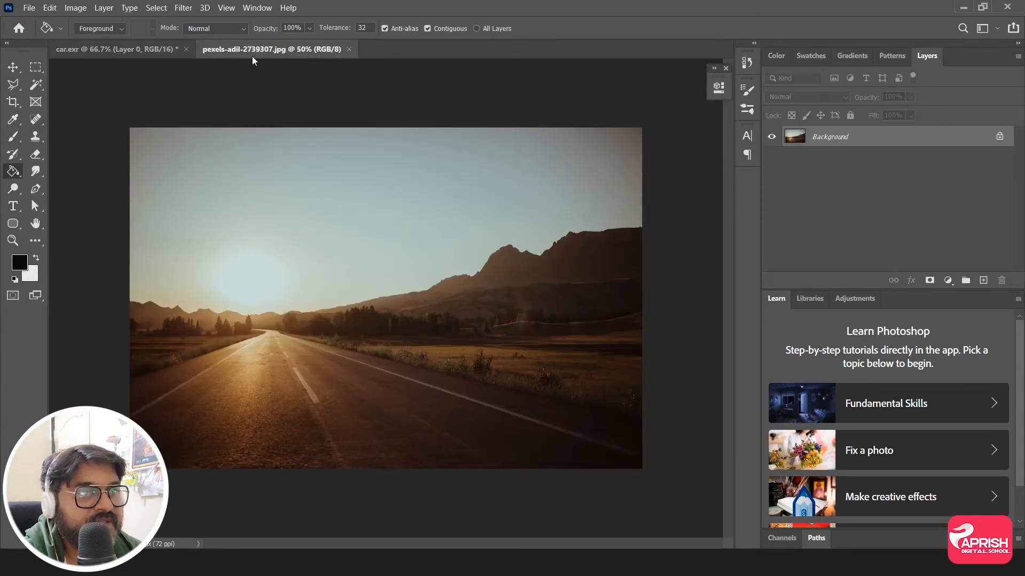
# Step: Copy the road image into the car.exr document despite the different bit depth, and close the source image
pyautogui.moveTo(251, 49); pyautogui.dragTo(363, 114)
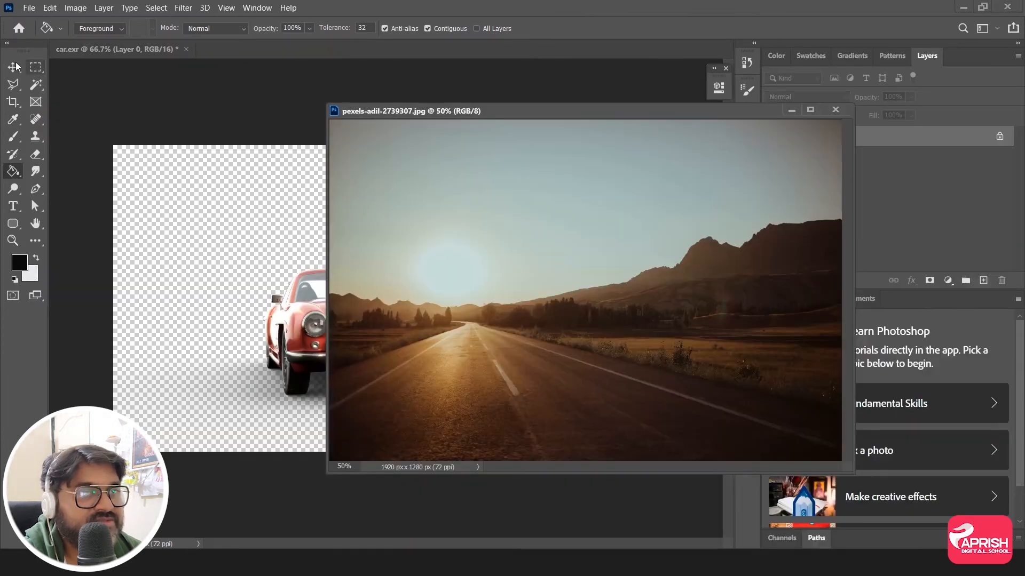
pyautogui.press('v')
pyautogui.moveTo(384, 248); pyautogui.dragTo(307, 248)
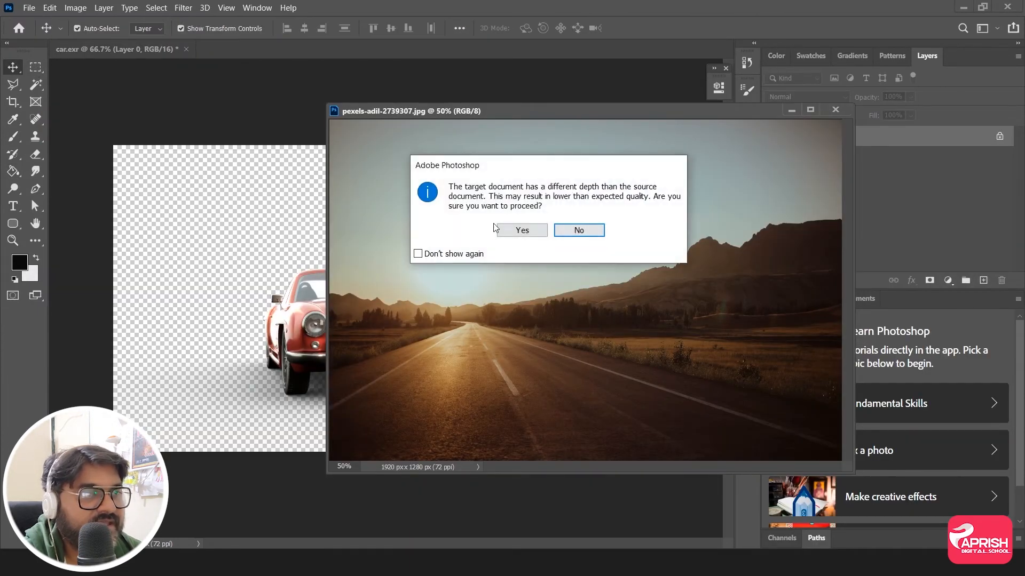
pyautogui.click(522, 230)
pyautogui.click(836, 110)
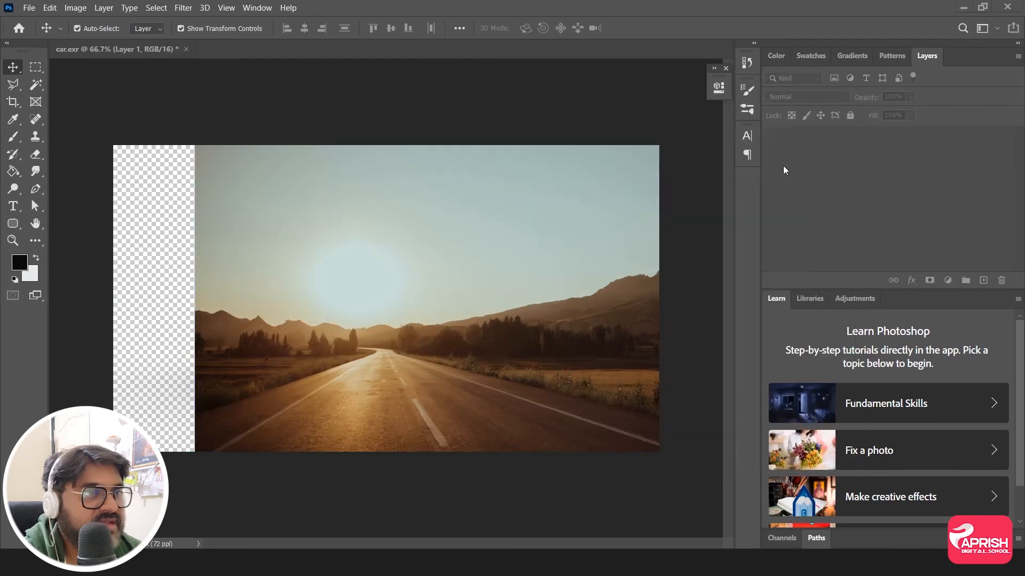
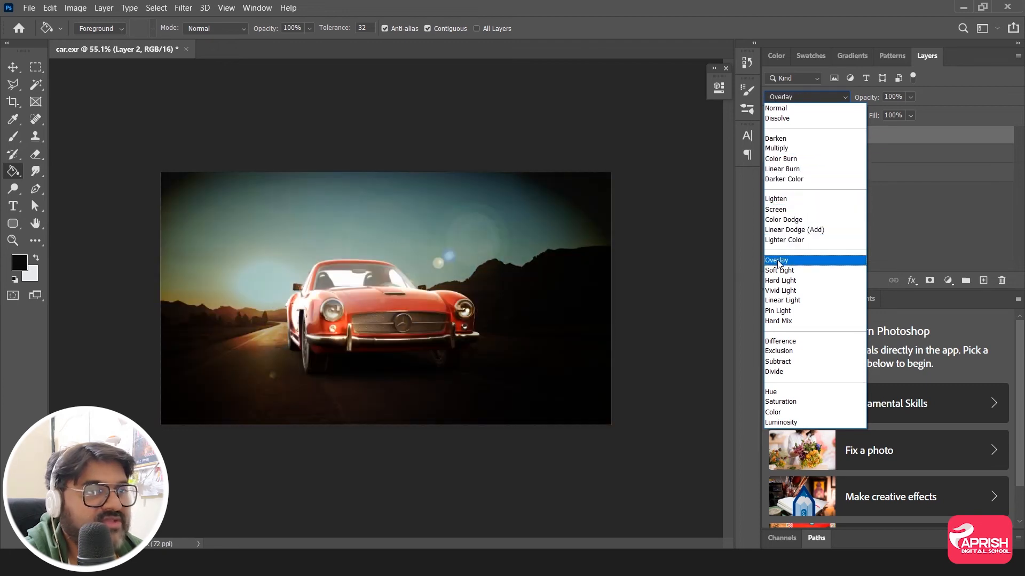
# Step: Set the lens flare layer's blending mode to Screen and move the flare onto the sun behind the car
pyautogui.click(784, 212)
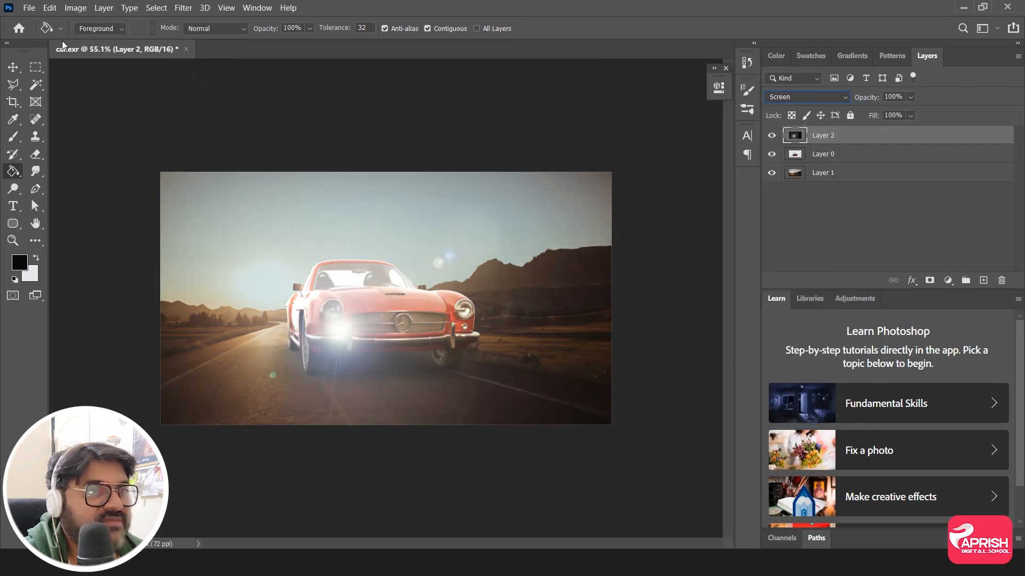
pyautogui.click(13, 67)
pyautogui.moveTo(226, 290); pyautogui.dragTo(156, 239)
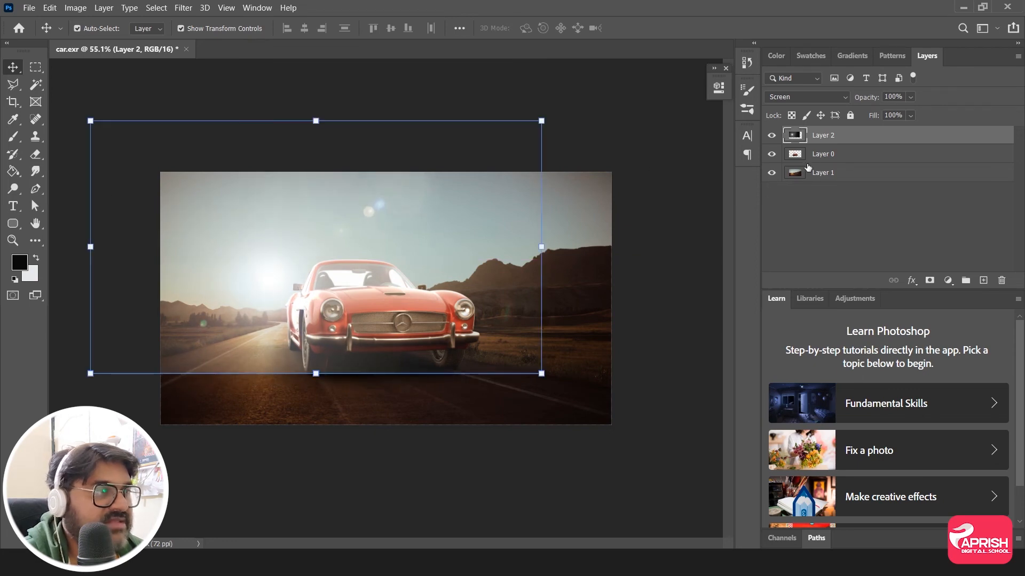
# Step: Add a new layer between the lens flare and the car layers and fill it with black
pyautogui.click(830, 154)
pyautogui.click(983, 280)
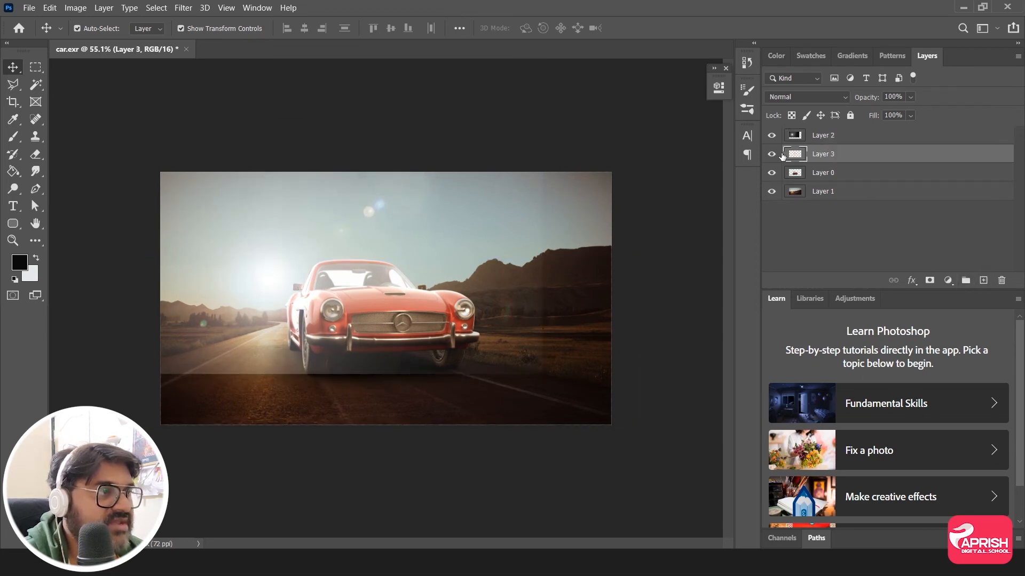
pyautogui.press('g')
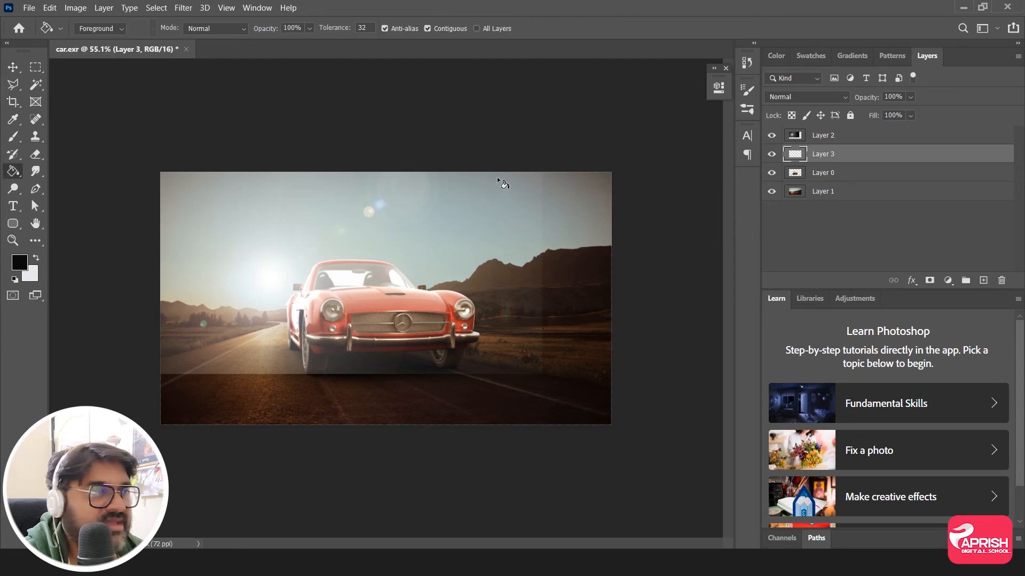
pyautogui.click(524, 275)
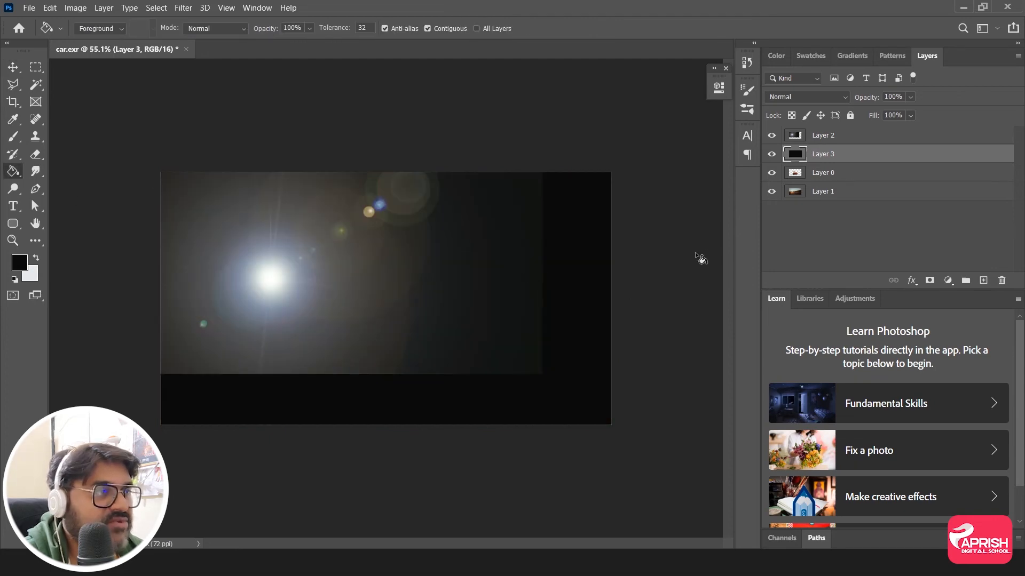
# Step: Set the lens flare layer's blending mode back to Normal
pyautogui.press('v')
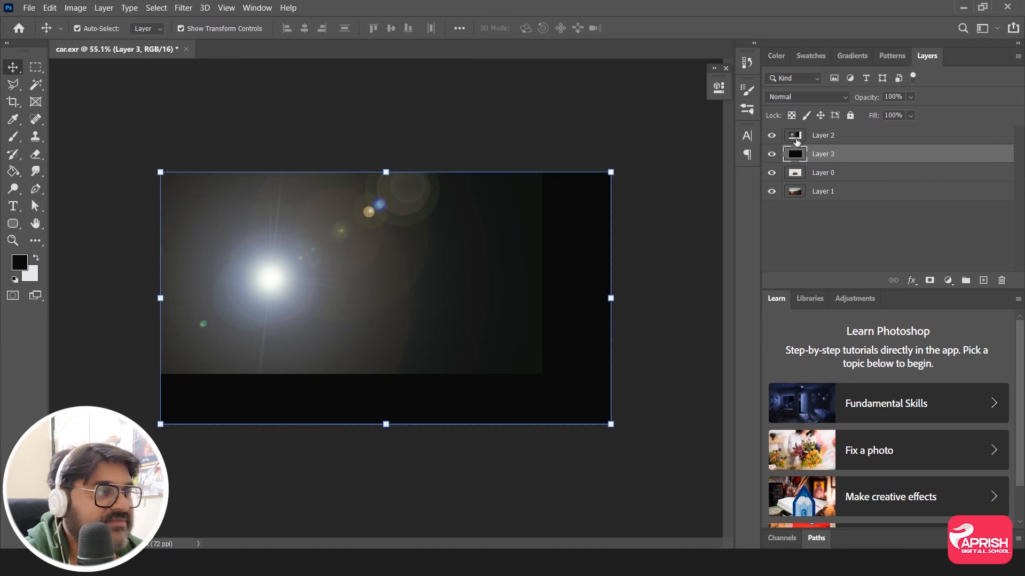
pyautogui.click(800, 137)
pyautogui.click(792, 101)
pyautogui.click(784, 104)
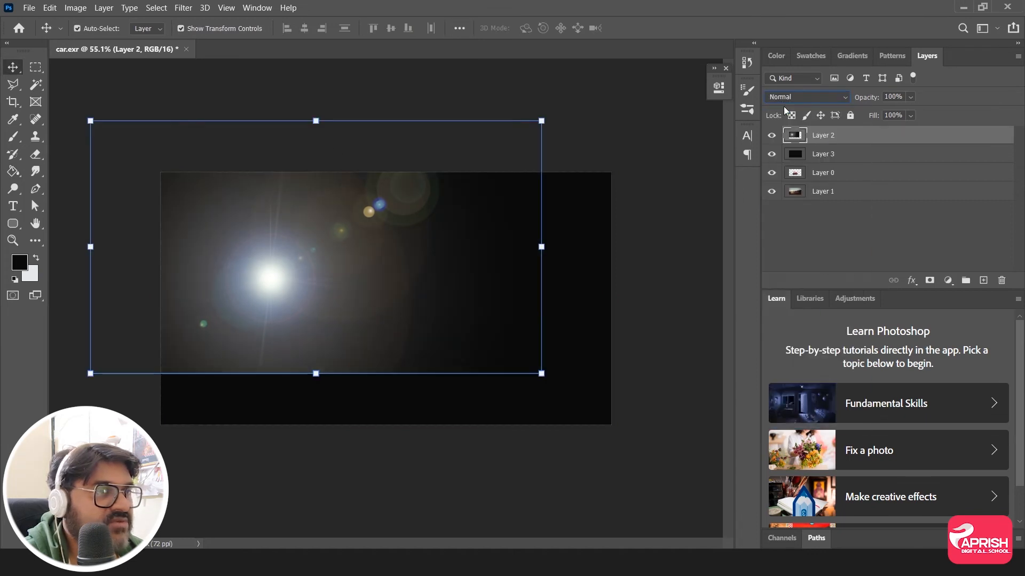
# Step: Undo the extra black layer, the Screen blending, the move and the flare, back to the plain black layer above the car
pyautogui.click(827, 253)
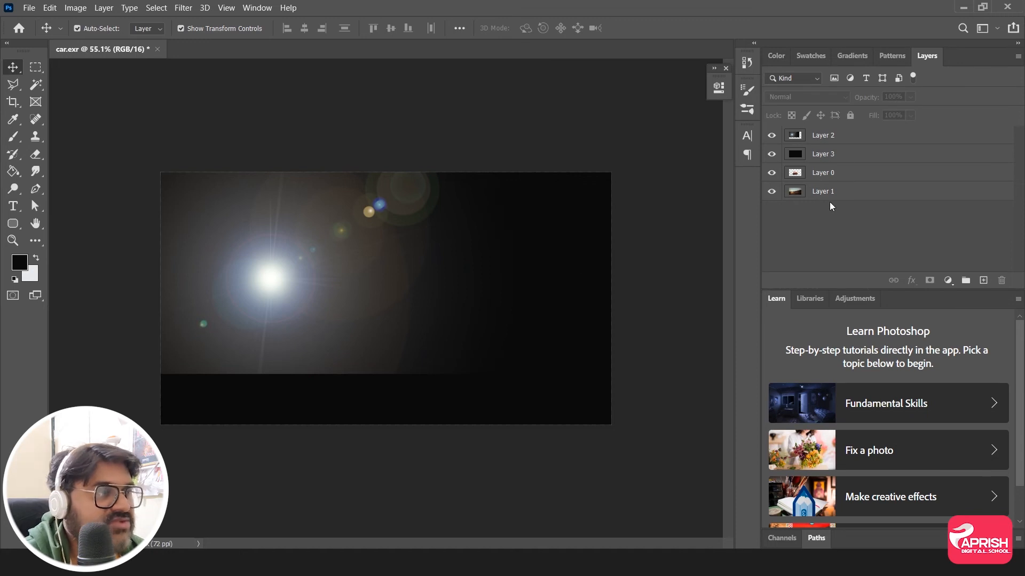
pyautogui.hotkey('ctrl', 'z')
pyautogui.hotkey('ctrl', 'z')
pyautogui.hotkey('ctrl', 'z')
pyautogui.hotkey('ctrl', 'z')
pyautogui.hotkey('ctrl', 'z')
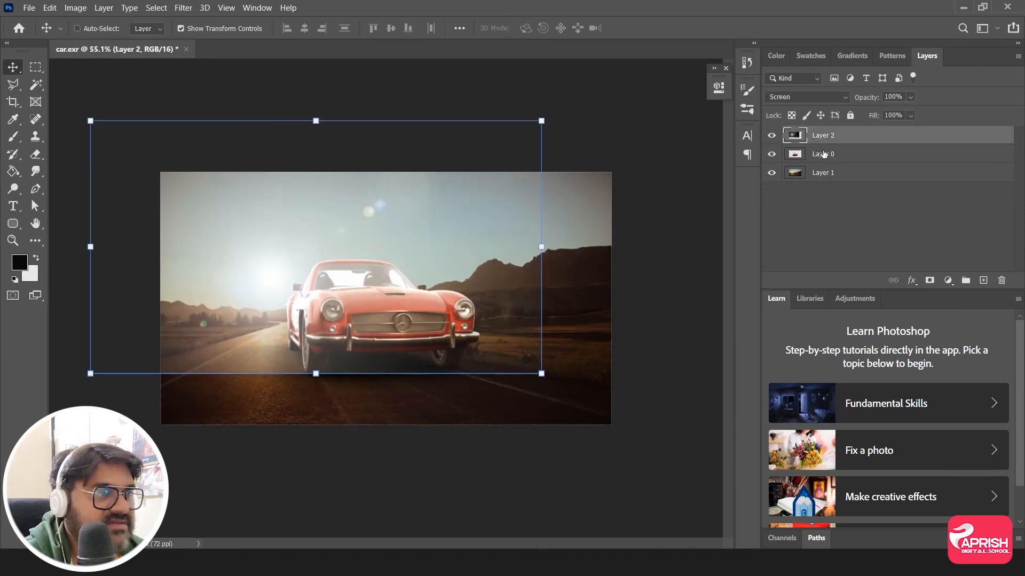
pyautogui.hotkey('ctrl', 'z')
pyautogui.hotkey('ctrl', 'z')
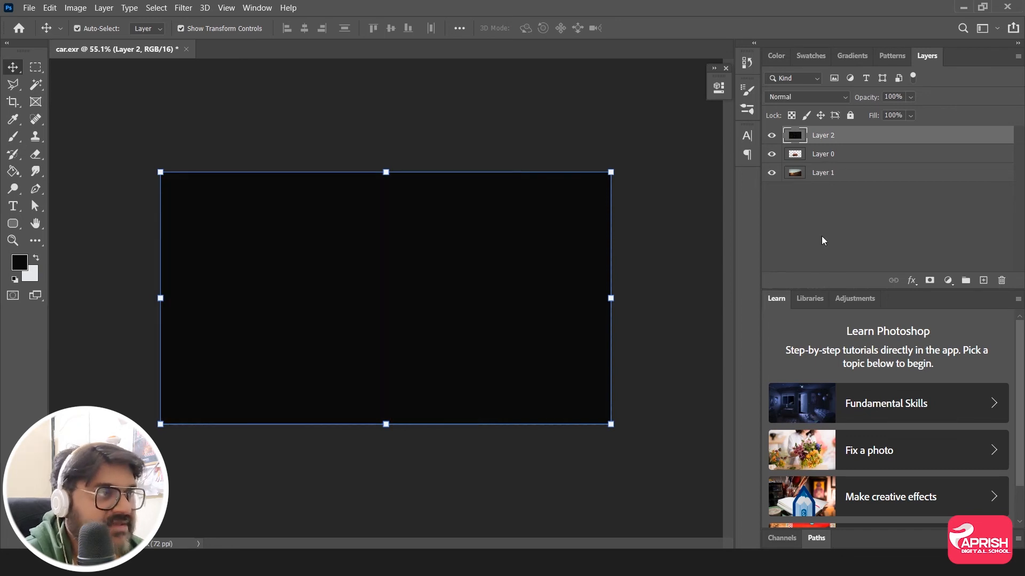
# Step: Render a 105mm Prime lens flare at 100% brightness on the black layer, with its centre up and left of the middle
pyautogui.click(183, 8)
pyautogui.moveTo(206, 210)
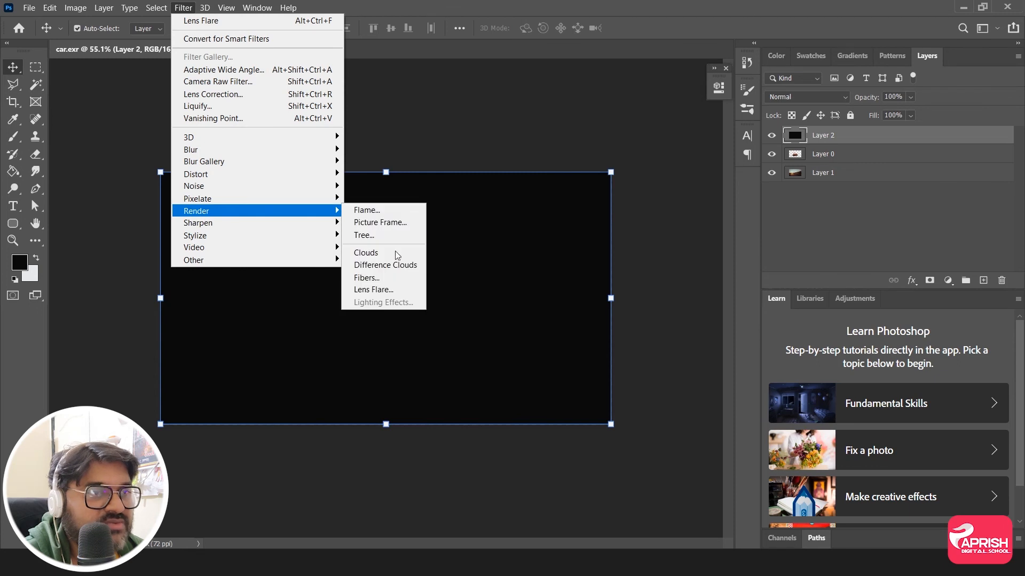
pyautogui.click(374, 290)
pyautogui.moveTo(443, 206); pyautogui.dragTo(429, 187)
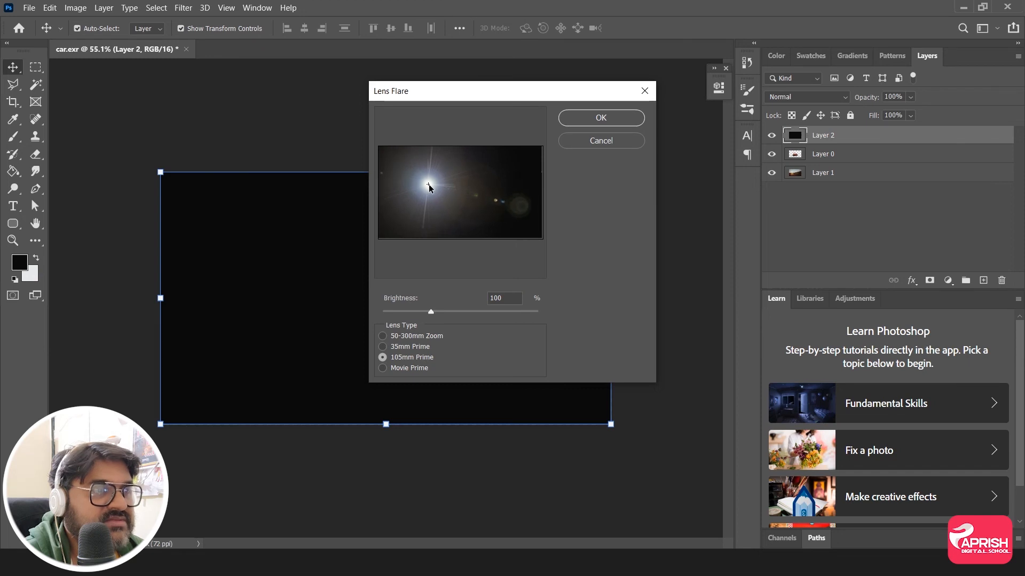
pyautogui.click(587, 118)
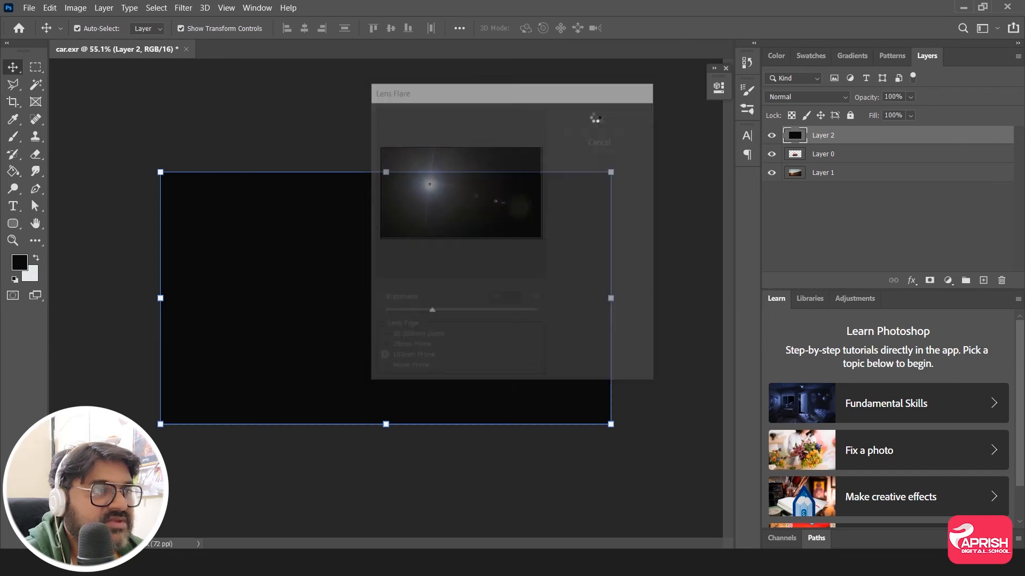
# Step: Set the lens flare layer's blending mode to Screen
pyautogui.click(804, 97)
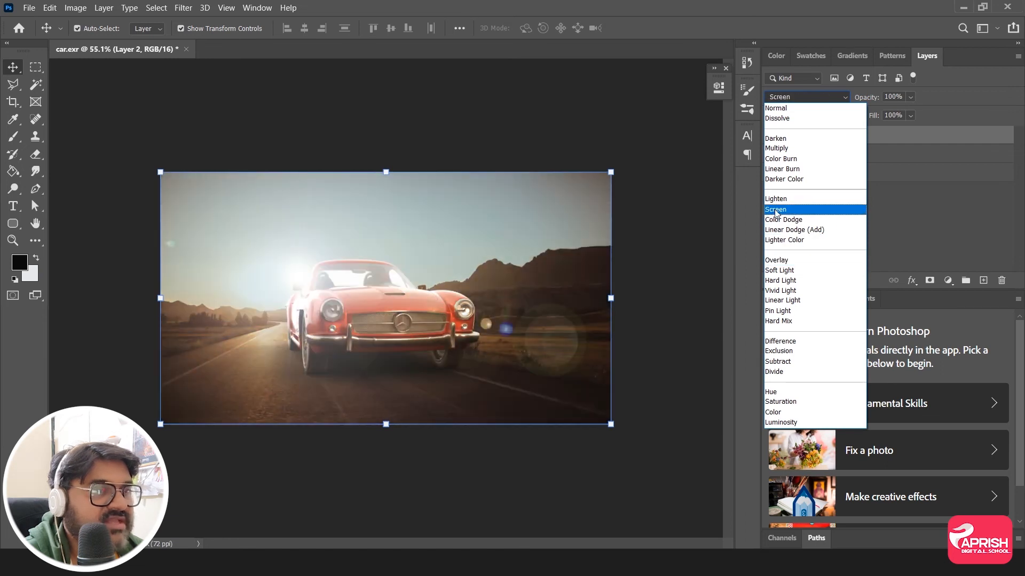
pyautogui.click(775, 210)
pyautogui.click(290, 123)
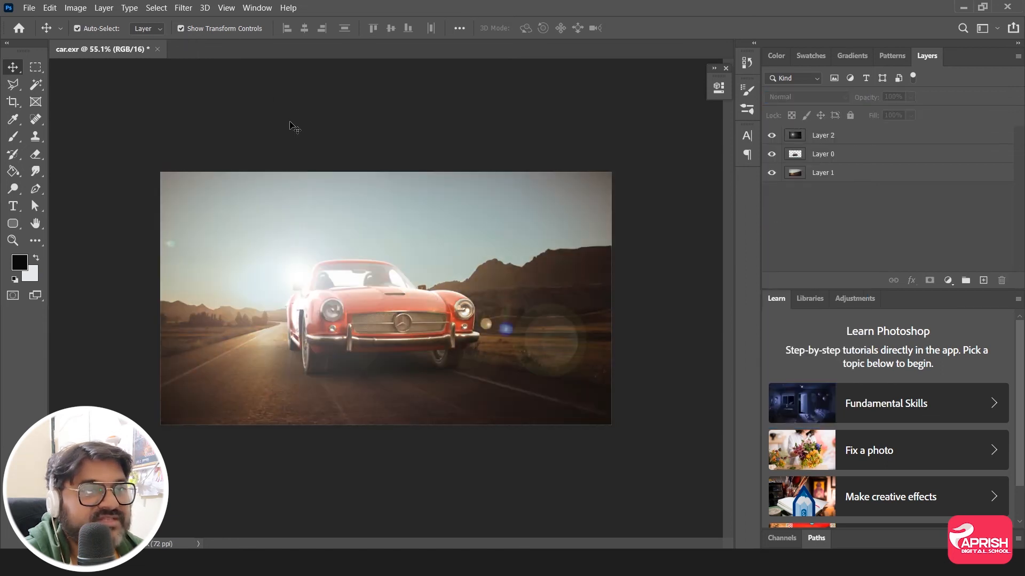
# Step: Move the lens flare onto the sun beside the car and enlarge its layer to reach the canvas's right edge again
pyautogui.click(795, 139)
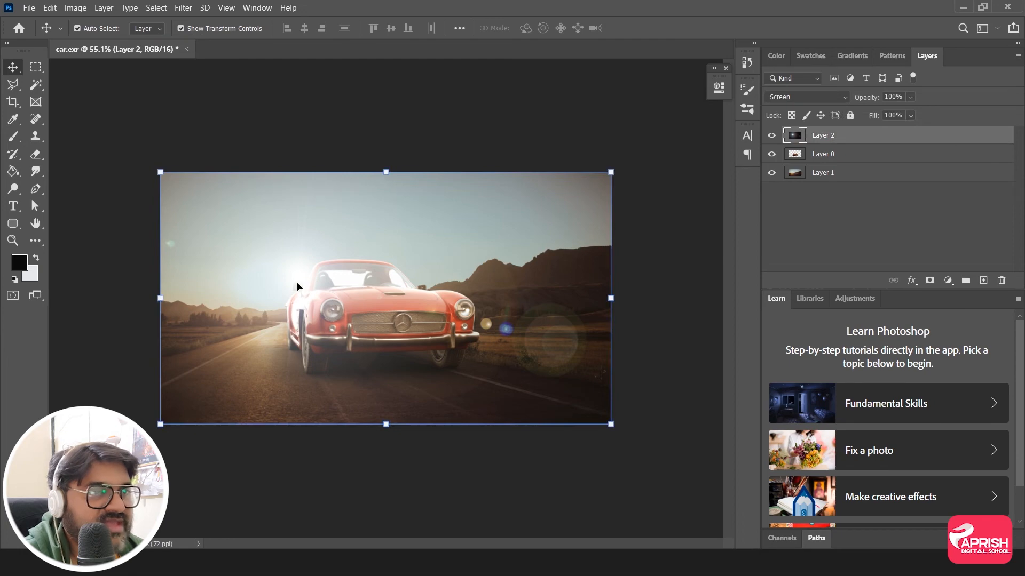
pyautogui.moveTo(297, 286); pyautogui.dragTo(274, 289)
pyautogui.hotkey('ctrl', 't')
pyautogui.moveTo(584, 176); pyautogui.dragTo(611, 172)
pyautogui.press('Return')
pyautogui.click(696, 340)
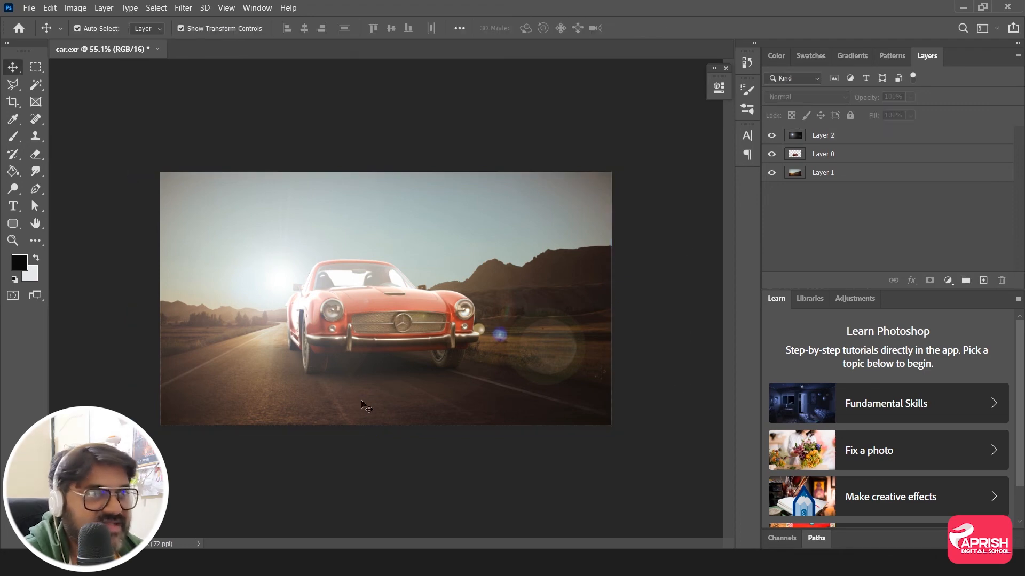
# Step: Reduce the lens flare layer's opacity to 52%
pyautogui.keyDown('alt'); pyautogui.scroll(3, 379, 365); pyautogui.keyUp('alt')
pyautogui.keyDown('alt'); pyautogui.scroll(-2, 379, 366); pyautogui.keyUp('alt')
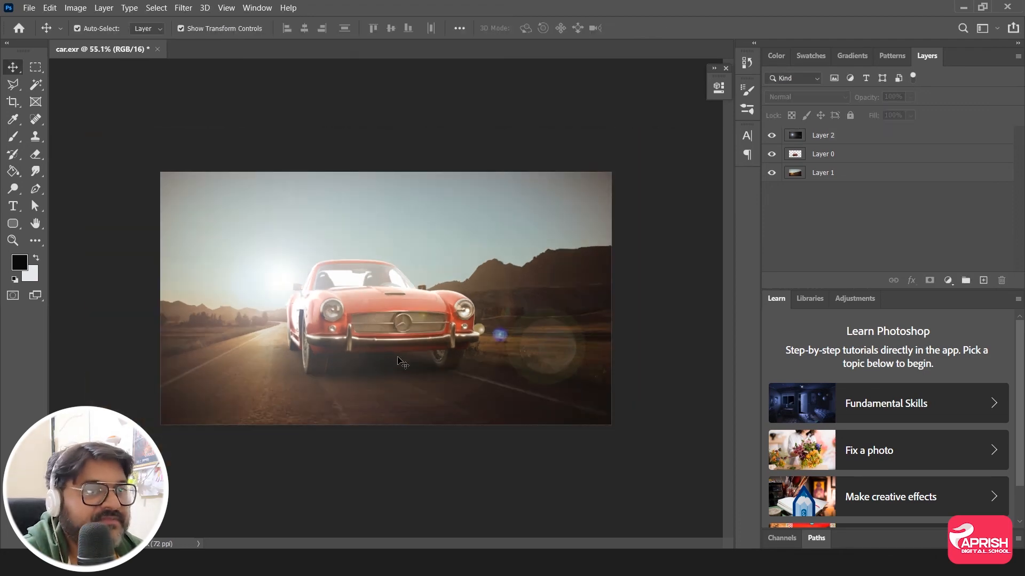
pyautogui.click(825, 136)
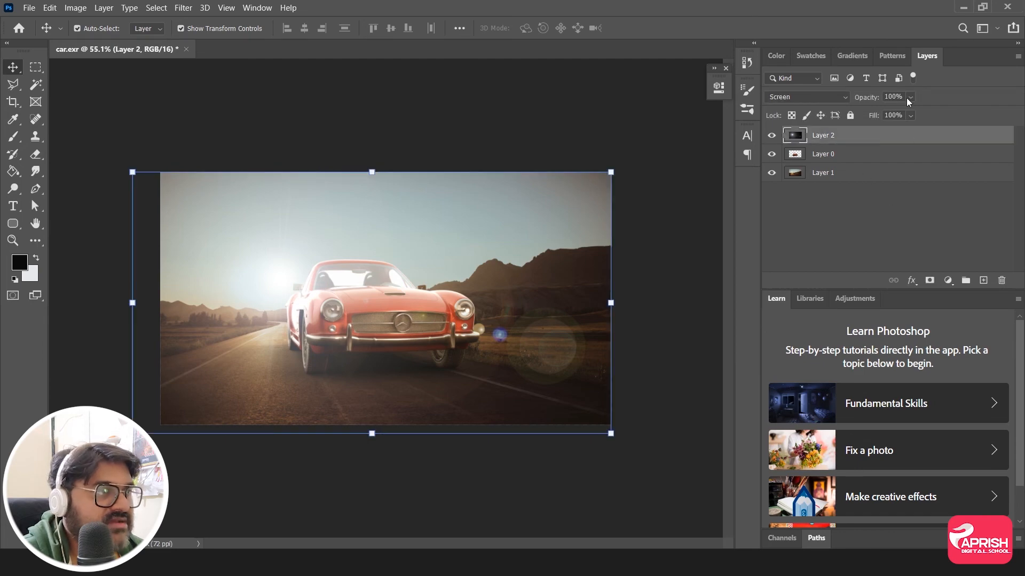
pyautogui.moveTo(910, 98); pyautogui.dragTo(896, 118)
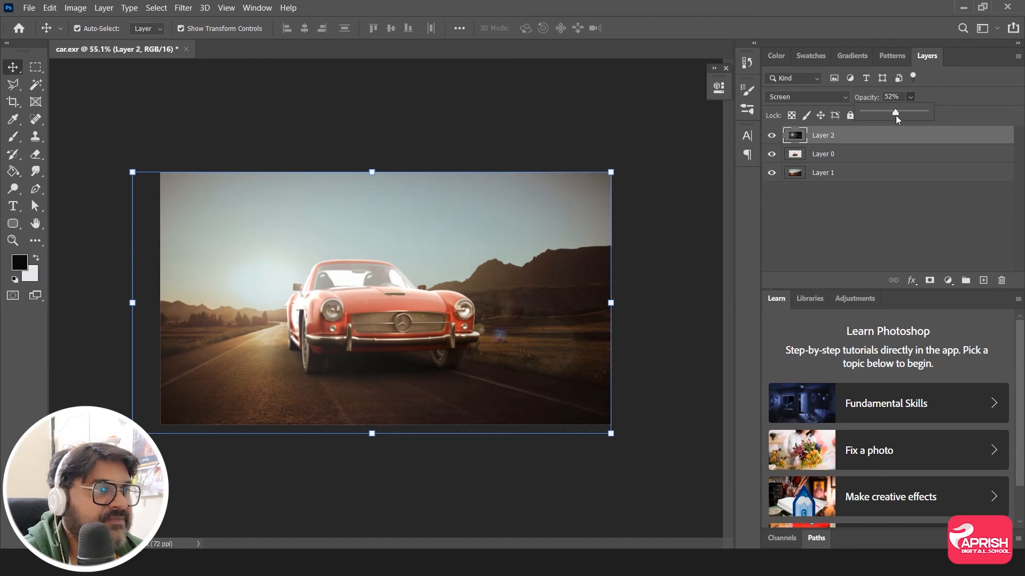
pyautogui.click(899, 201)
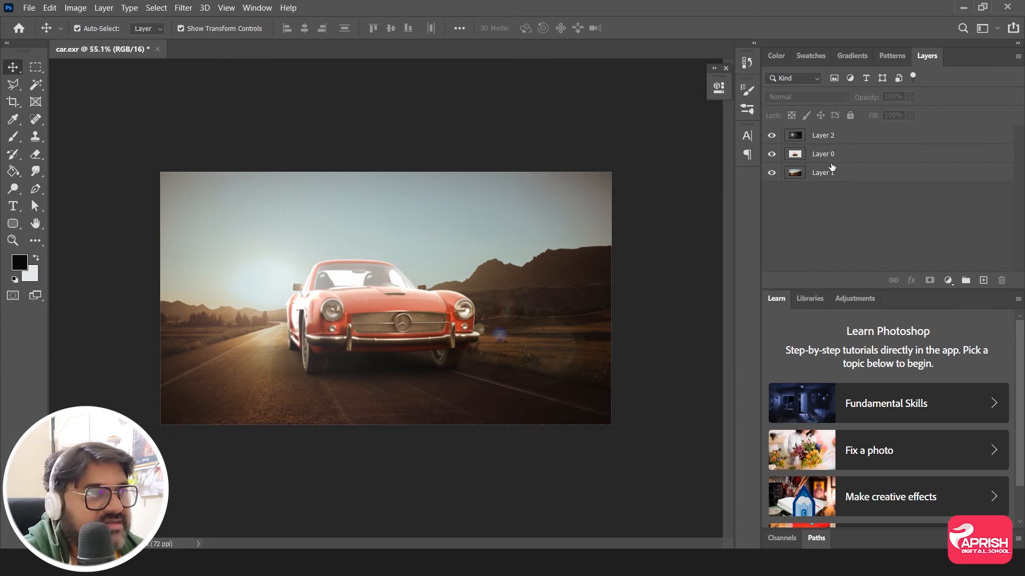
# Step: Adjust the car layer with Brightness/Contrast, setting brightness to -24 and contrast to 27
pyautogui.click(823, 158)
pyautogui.click(75, 9)
pyautogui.moveTo(97, 39)
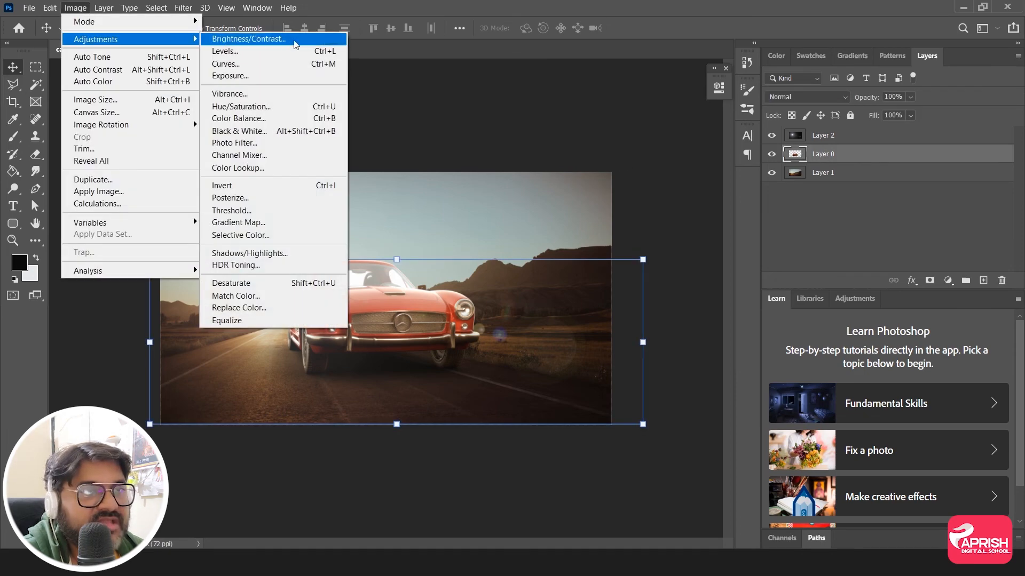
pyautogui.click(235, 39)
pyautogui.moveTo(634, 156); pyautogui.dragTo(661, 195)
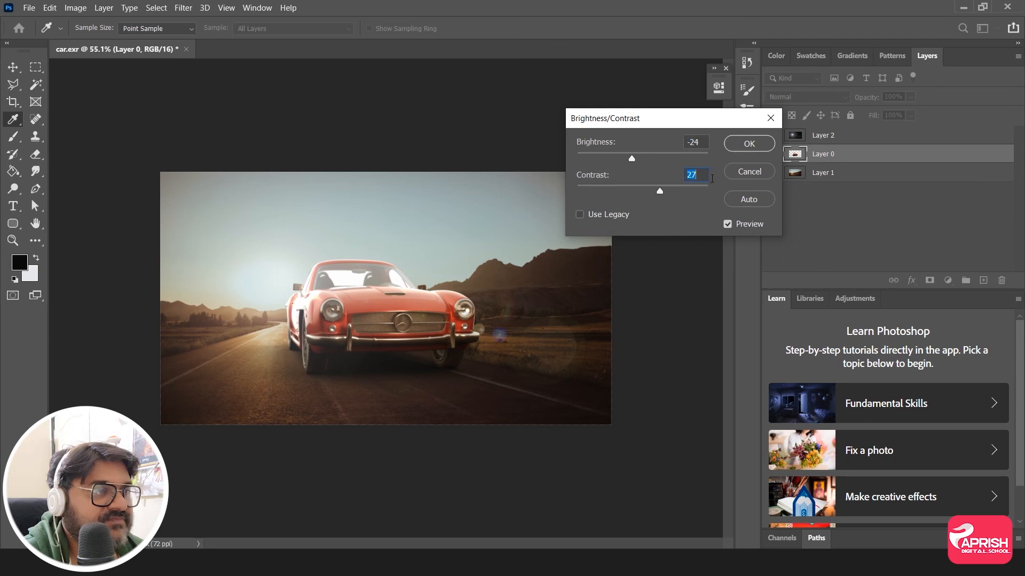
pyautogui.press('v')
pyautogui.press('Return')
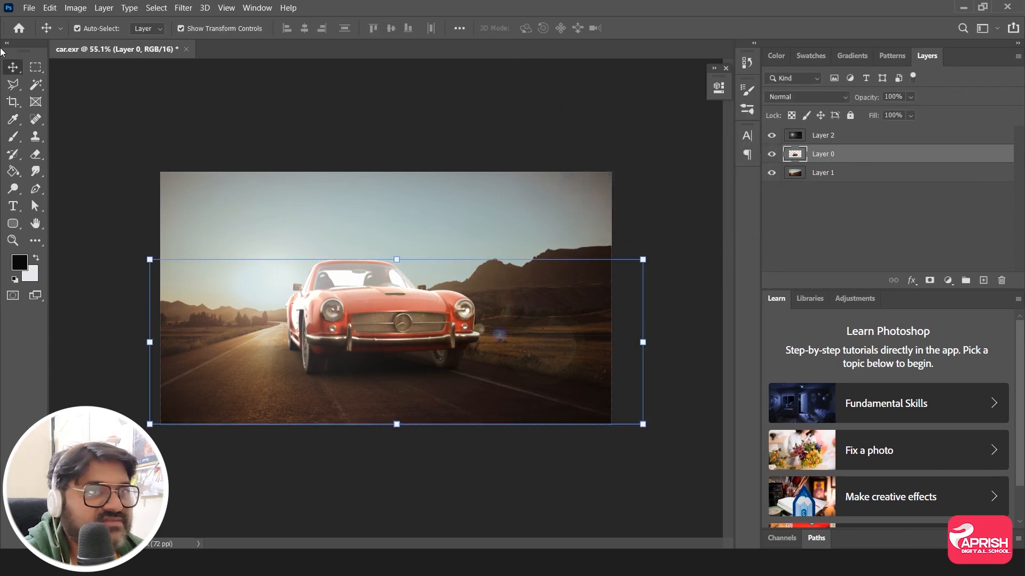
# Step: Apply Levels to the car layer with a midtone input of 0.86 and a white input of 248
pyautogui.click(75, 8)
pyautogui.moveTo(88, 40)
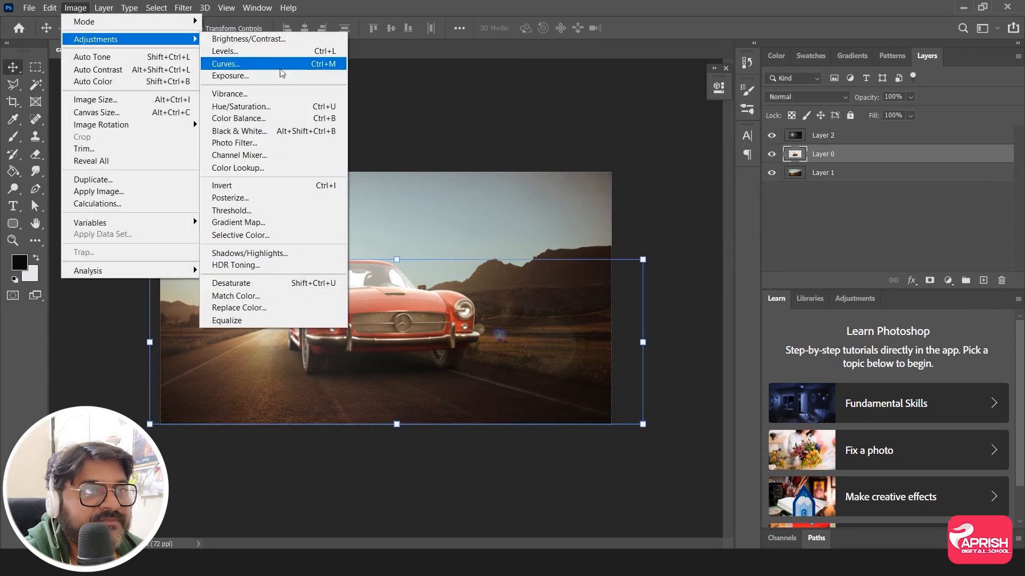
pyautogui.click(240, 52)
pyautogui.moveTo(660, 87); pyautogui.dragTo(737, 43)
pyautogui.moveTo(798, 200); pyautogui.dragTo(792, 198)
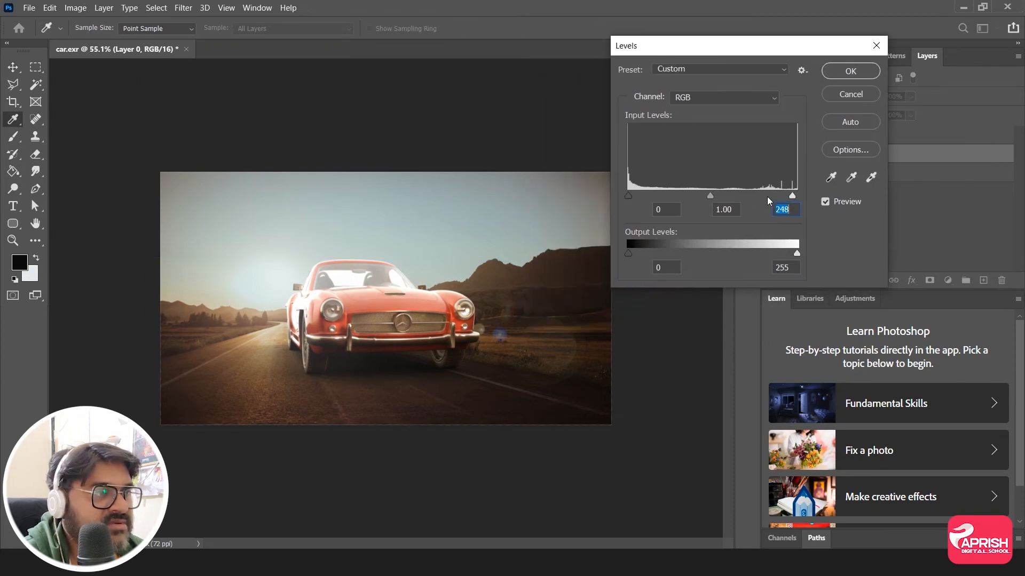
pyautogui.moveTo(716, 200)
pyautogui.mouseDown()
pyautogui.moveTo(735, 201)
pyautogui.moveTo(702, 204)
pyautogui.moveTo(722, 203)
pyautogui.mouseUp()
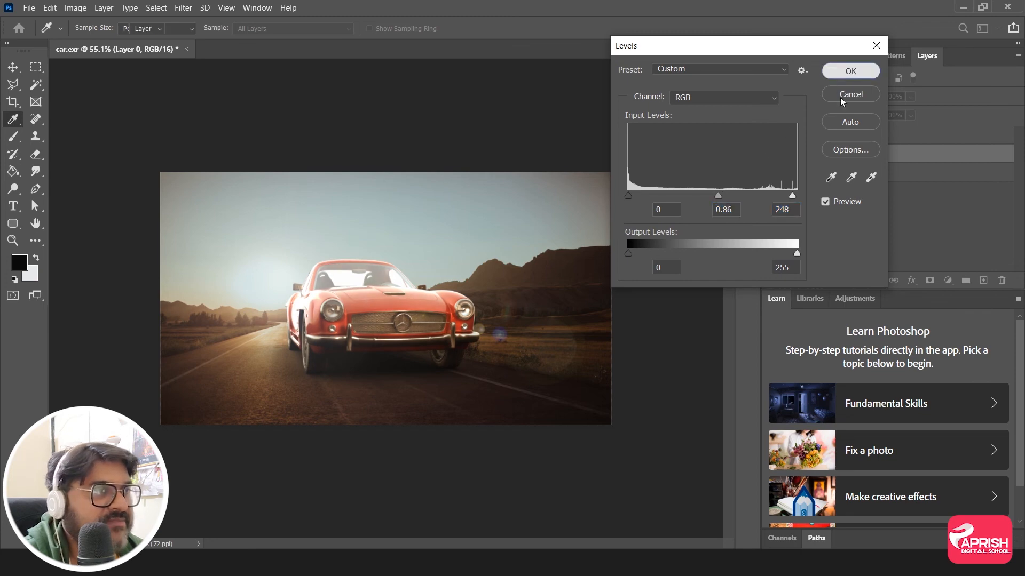
pyautogui.click(850, 71)
pyautogui.press('v')
pyautogui.click(848, 195)
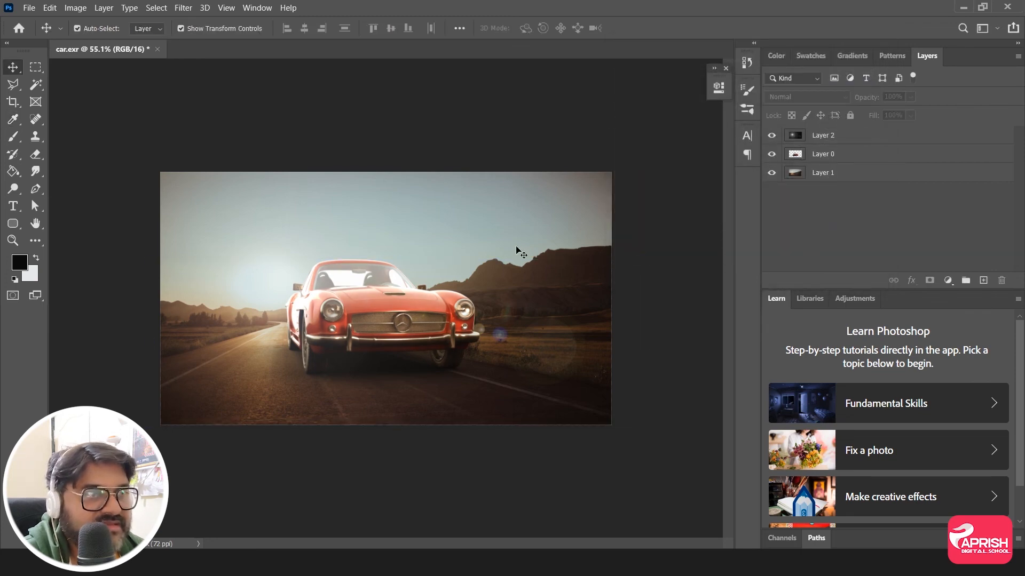
# Step: Merge the lens flare, car and road layers into one layer
pyautogui.click(817, 136)
pyautogui.keyDown('shift'); pyautogui.click(822, 174); pyautogui.keyUp('shift')
pyautogui.rightClick(822, 173)
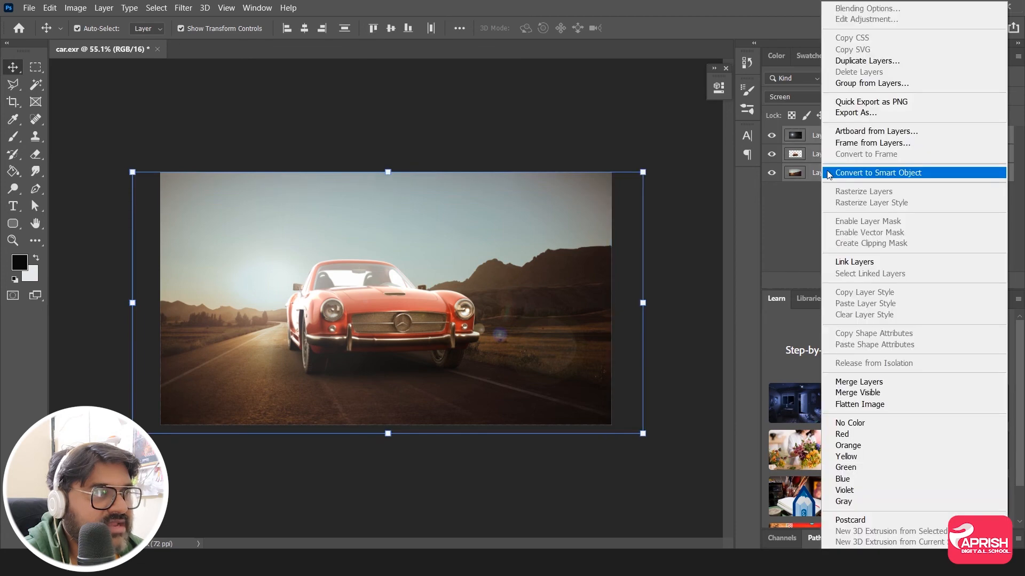
pyautogui.click(875, 383)
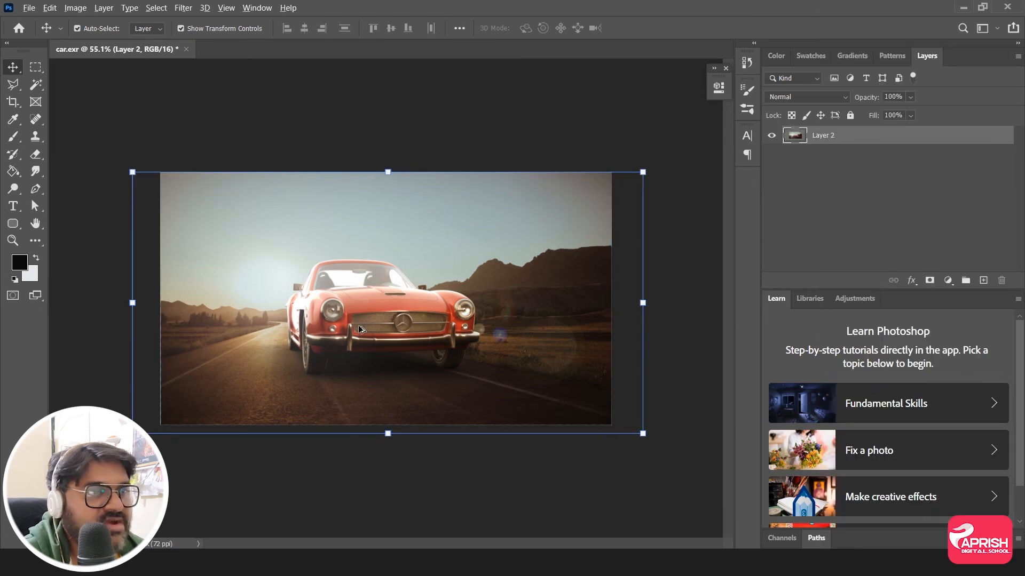
pyautogui.keyDown('alt'); pyautogui.scroll(2, 360, 327); pyautogui.keyUp('alt')
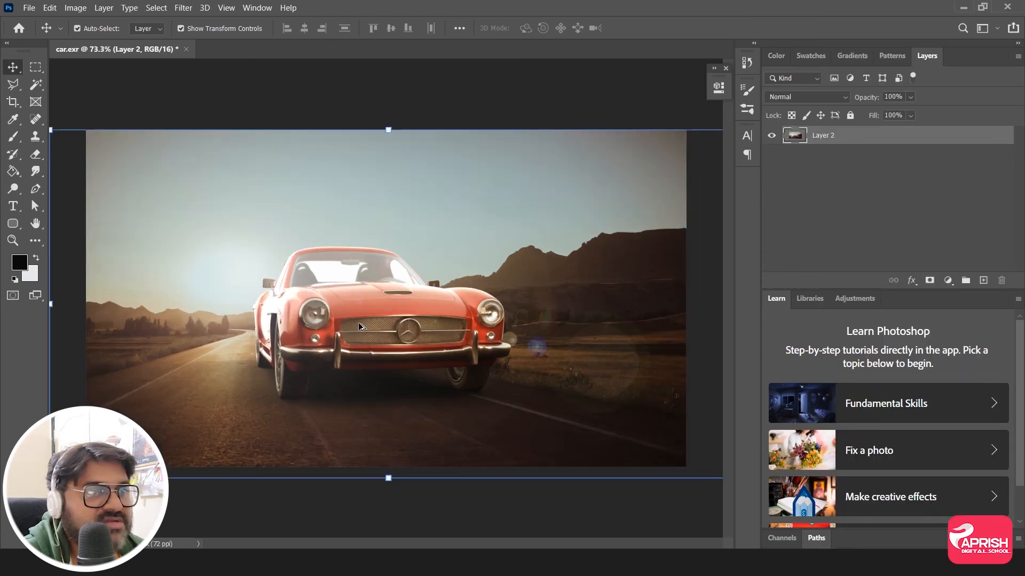
pyautogui.click(183, 8)
pyautogui.click(213, 81)
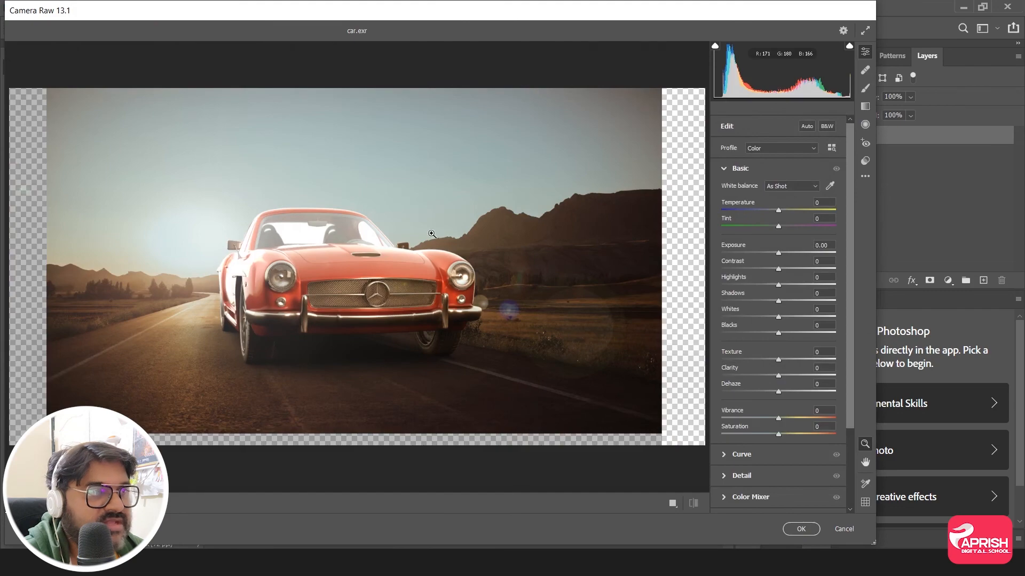
pyautogui.click(844, 529)
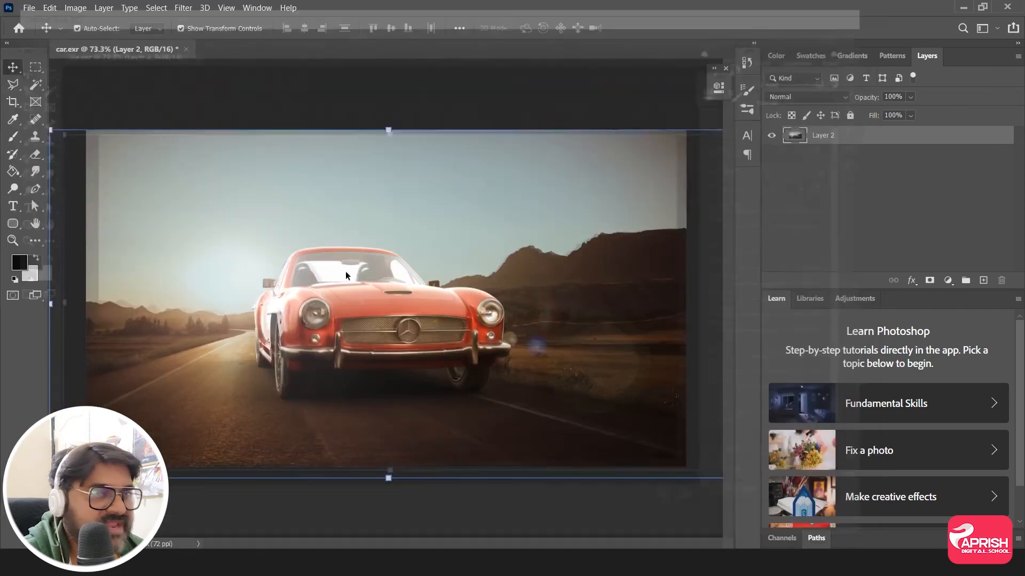
# Step: Crop the merged image to the current canvas bounds, deleting the pixels outside the frame
pyautogui.click(8, 102)
pyautogui.press('Return')
pyautogui.press('Return')
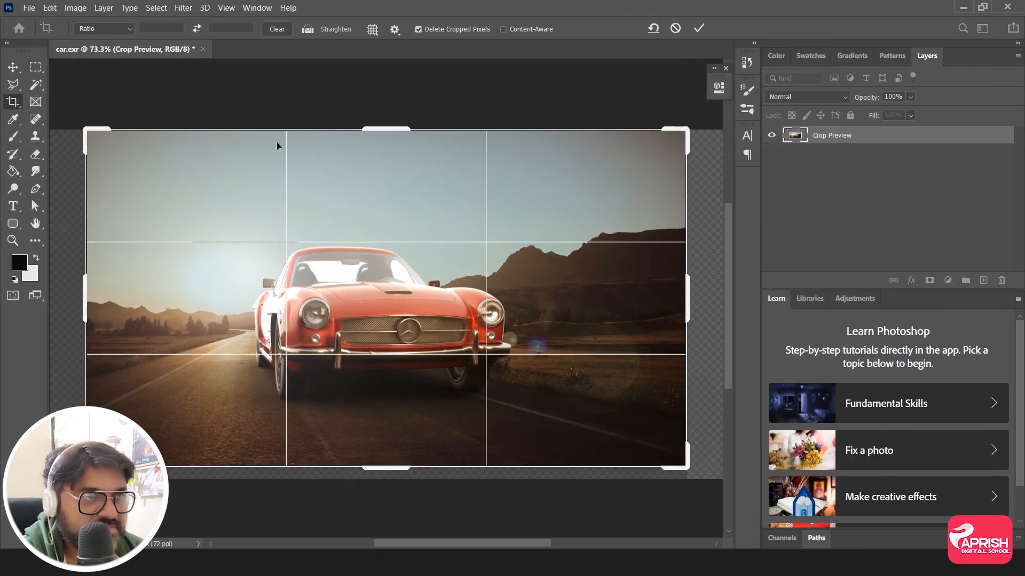
# Step: Grade the merged image with the Camera Raw Filter: temperature +10, exposure +0.05, contrast +7, highlights +6, shadows -29, whites +19 and blacks -3
pyautogui.click(183, 7)
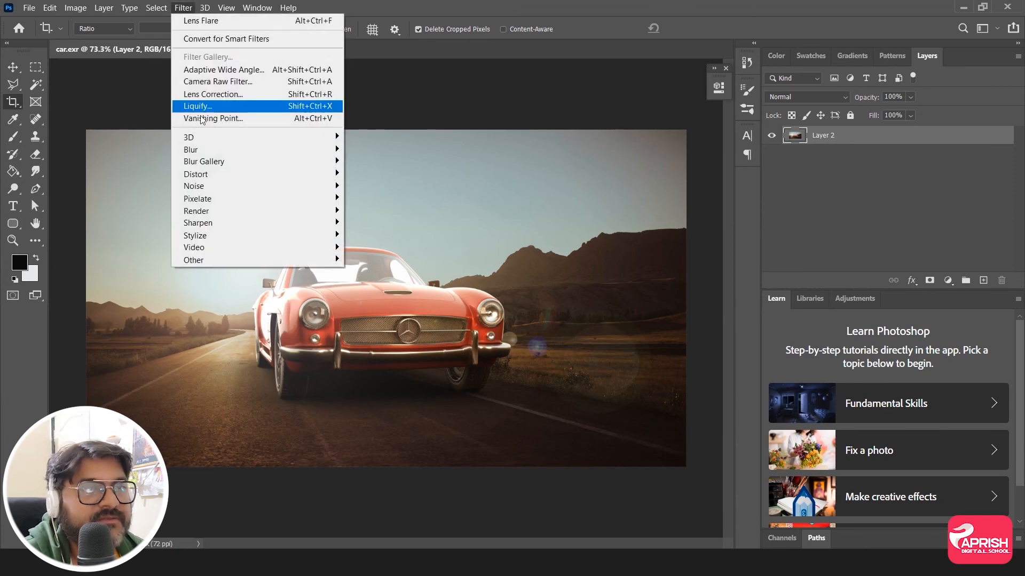
pyautogui.click(208, 81)
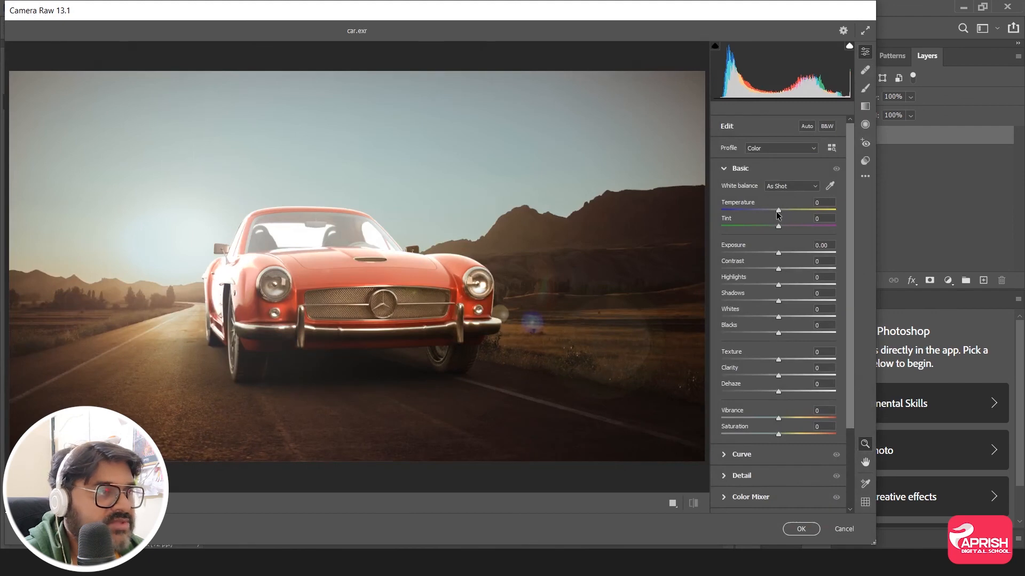
pyautogui.moveTo(778, 215); pyautogui.dragTo(785, 214)
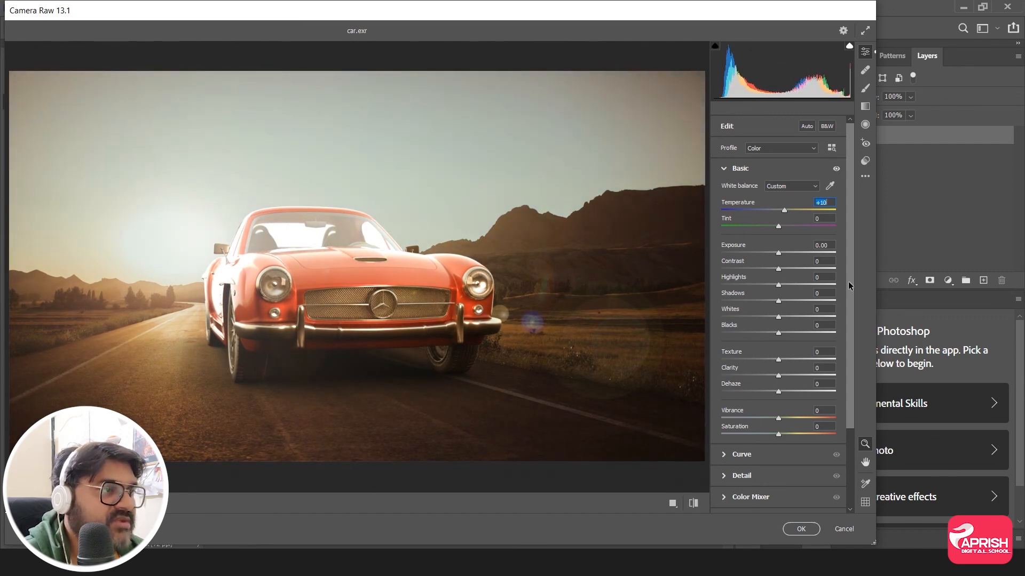
pyautogui.moveTo(778, 253); pyautogui.dragTo(777, 331)
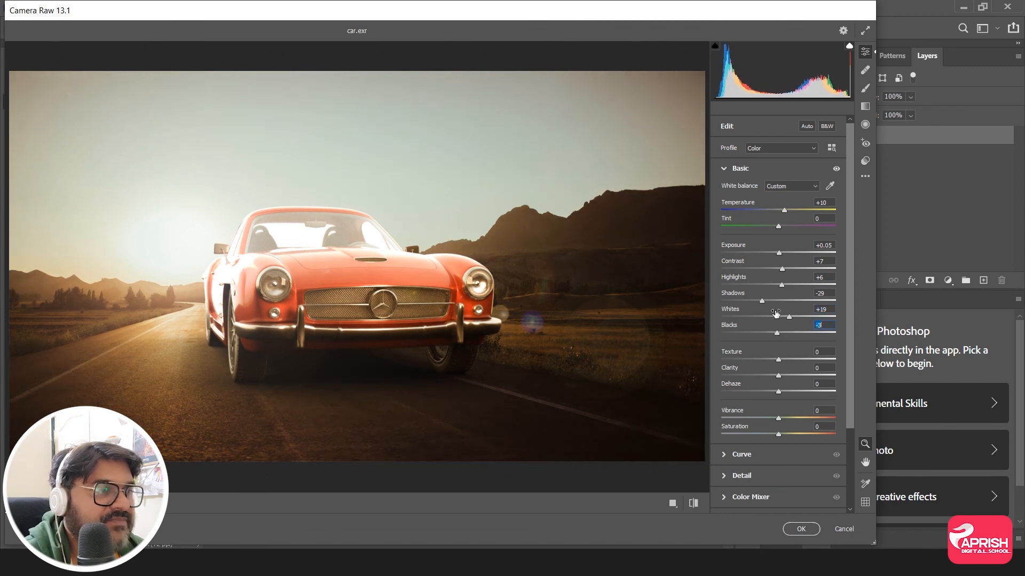
# Step: Set the Camera Raw texture to +29, clarity to +5, vibrance to +24 and saturation to +1
pyautogui.moveTo(786, 358)
pyautogui.mouseDown()
pyautogui.moveTo(798, 357)
pyautogui.moveTo(780, 376)
pyautogui.mouseUp()
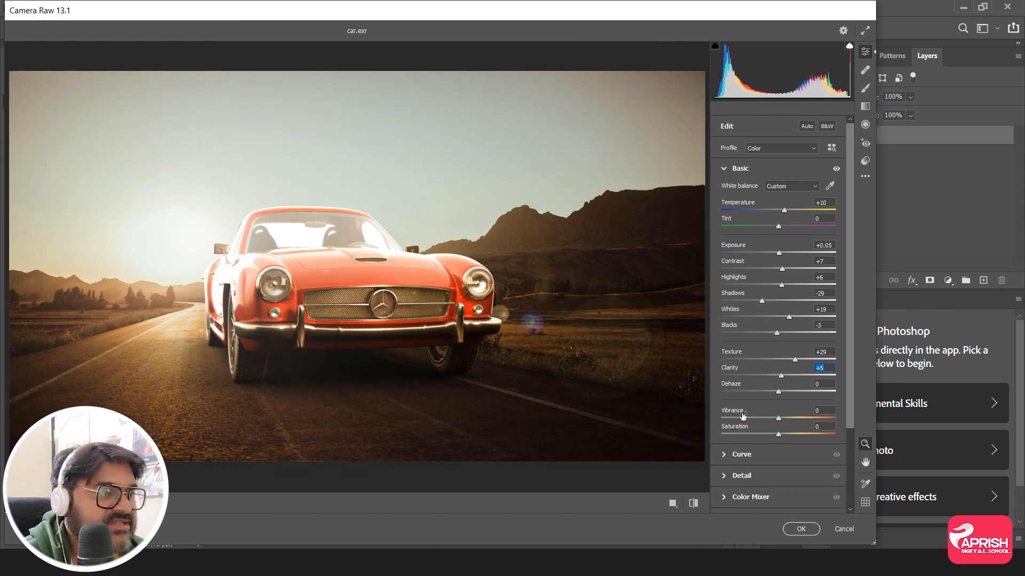
pyautogui.moveTo(779, 422); pyautogui.dragTo(815, 420)
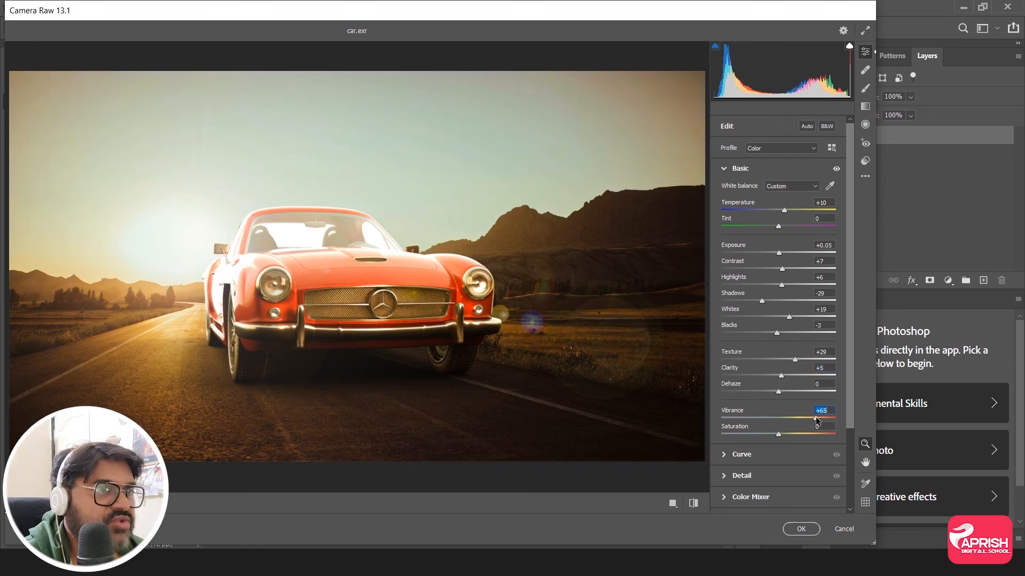
pyautogui.moveTo(816, 419); pyautogui.dragTo(779, 438)
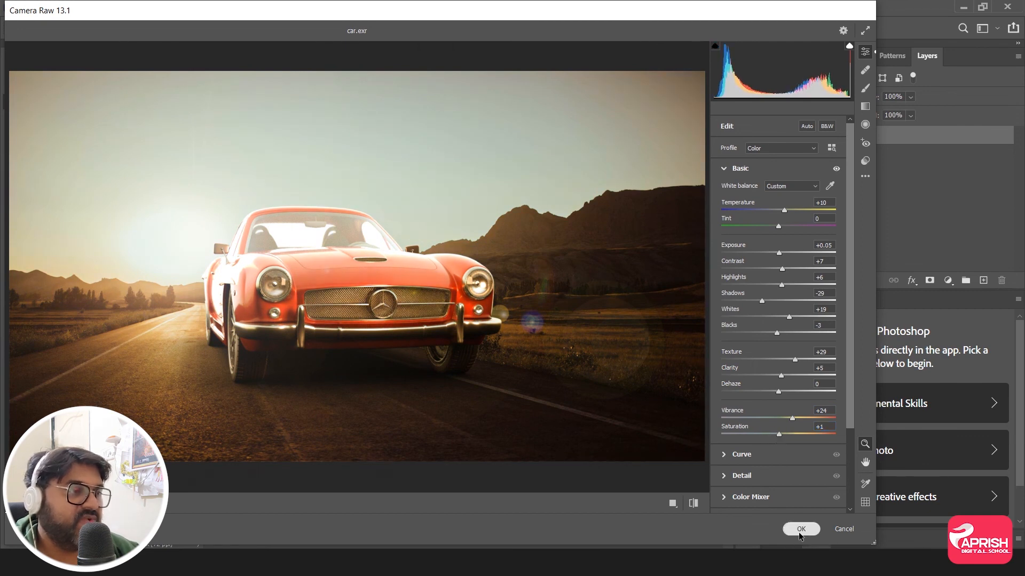